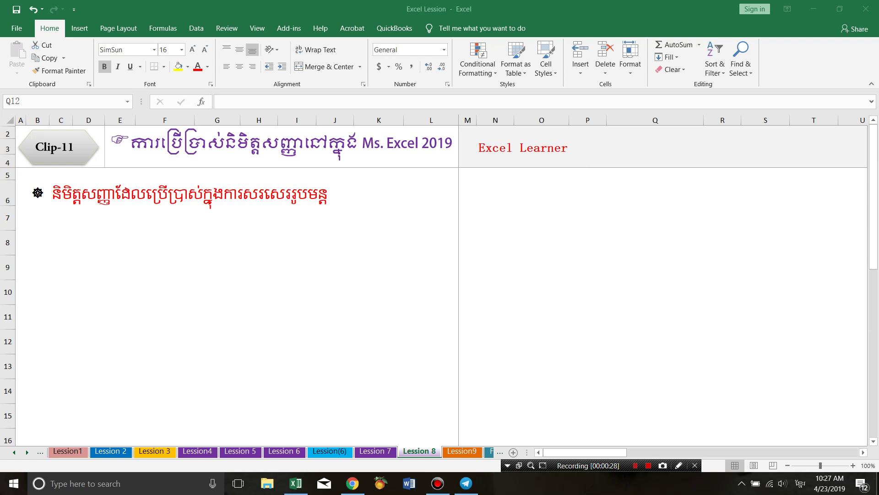
Browse the Financial, Text and Date & Time function lists on the Formulas tab, leaving the sheet unchanged
{"action": "left_click", "coordinate": [163, 28]}
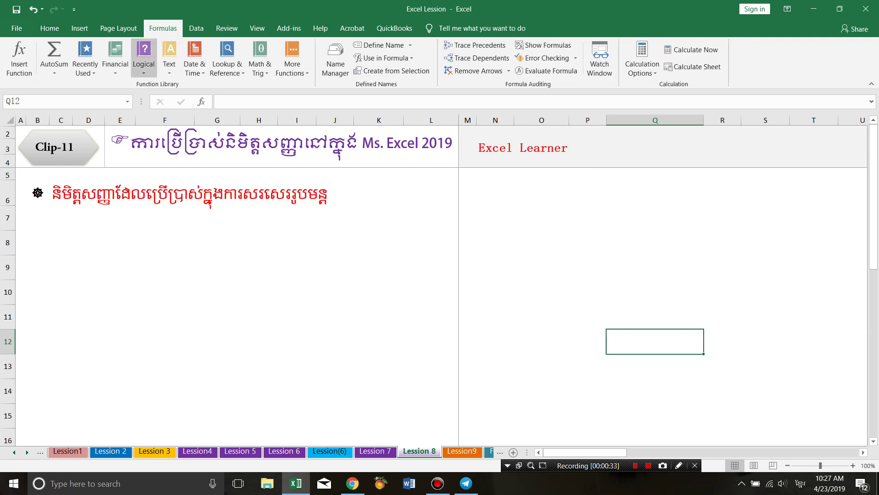
{"action": "left_click", "coordinate": [115, 59]}
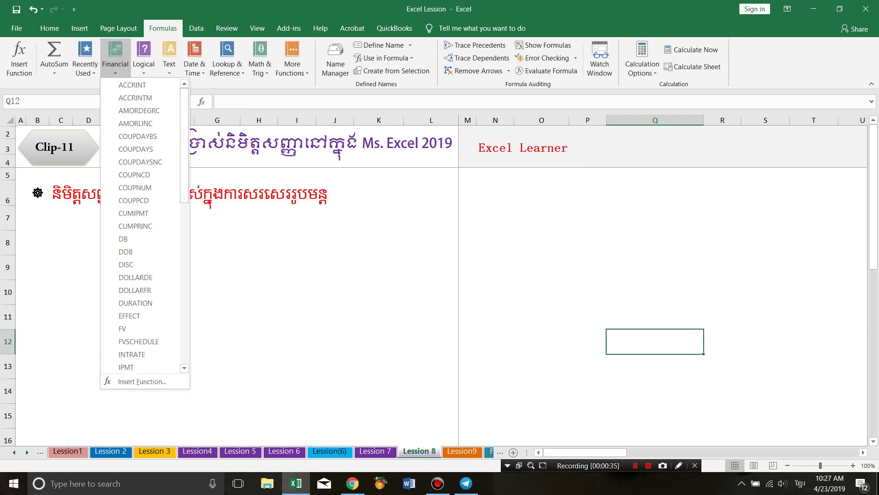
{"action": "left_click", "coordinate": [144, 59]}
{"action": "left_click", "coordinate": [143, 59]}
{"action": "left_click", "coordinate": [169, 60]}
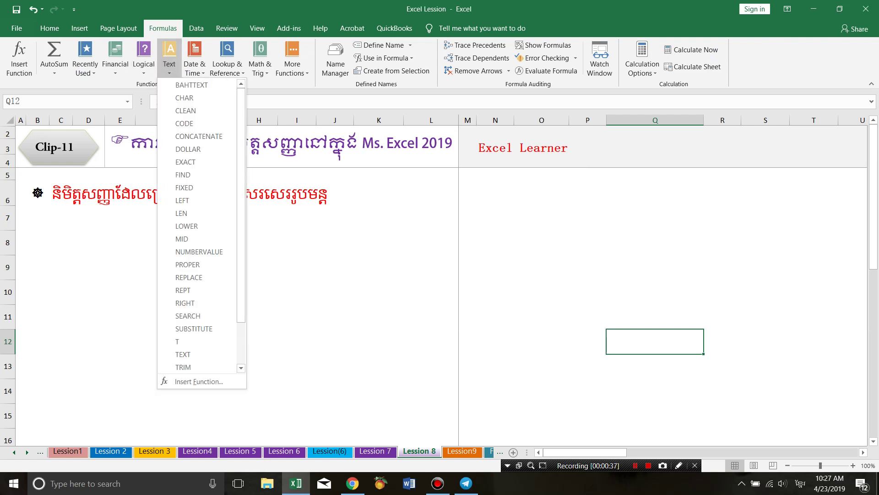
{"action": "left_click", "coordinate": [195, 60]}
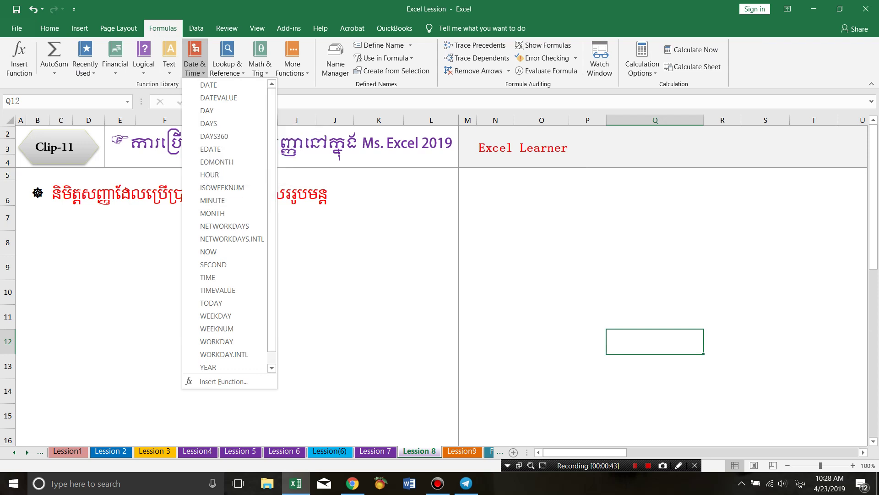
{"action": "key", "text": "Escape"}
{"action": "left_click", "coordinate": [297, 218]}
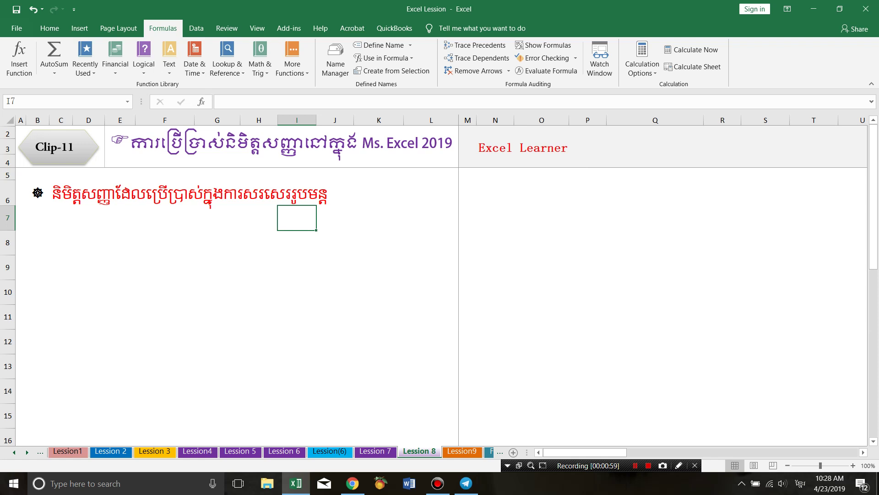
Number the operator rows 1 to 3 (+, −, *) in column B starting at B7
{"action": "left_click", "coordinate": [635, 465]}
{"action": "left_click", "coordinate": [635, 465]}
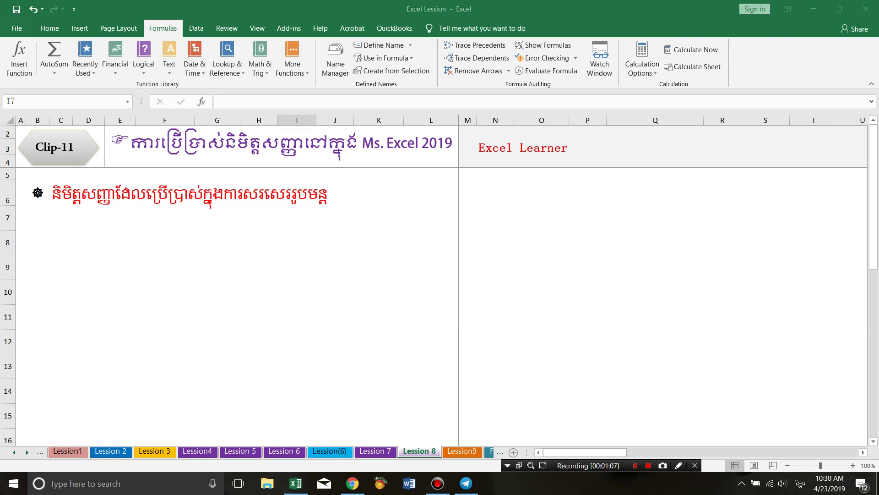
{"action": "left_click", "coordinate": [37, 218]}
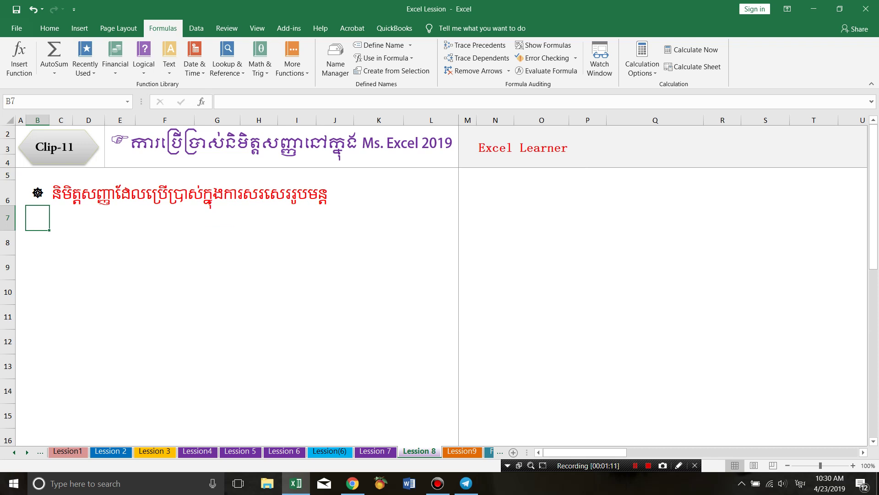
{"action": "type", "text": "1"}
{"action": "key", "text": "Return"}
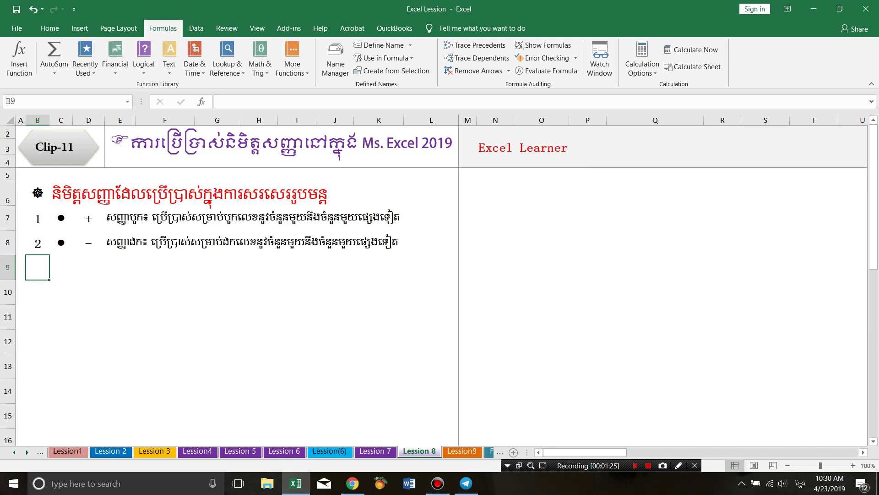
{"action": "type", "text": "3"}
{"action": "key", "text": "Return"}
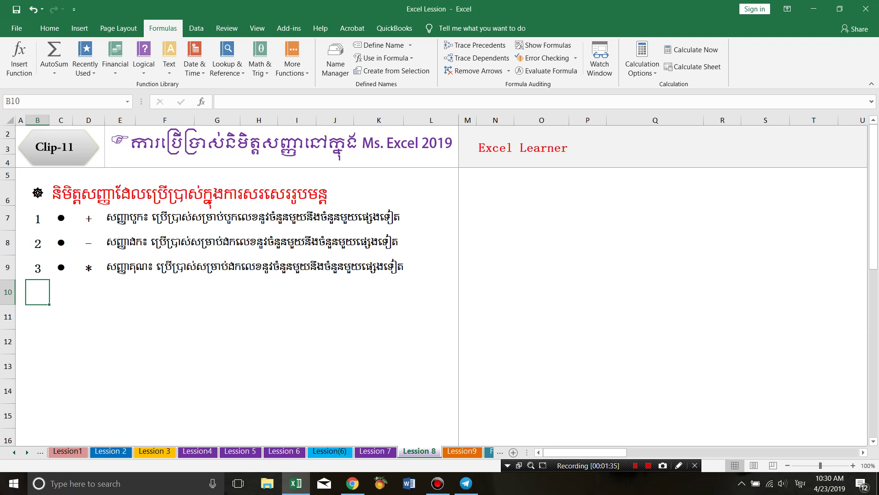
{"action": "left_click", "coordinate": [495, 192]}
Enter an asterisk in N6 and centre cells N6:N14
{"action": "type", "text": "*"}
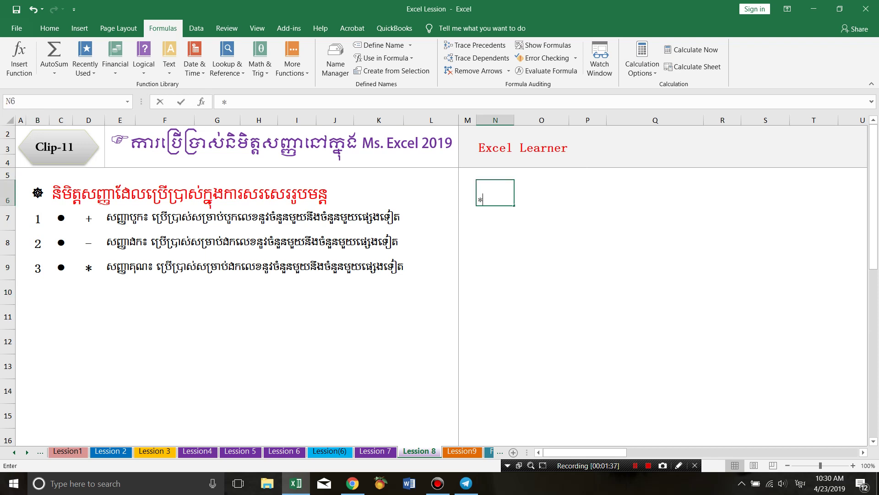
{"action": "key", "text": "Tab"}
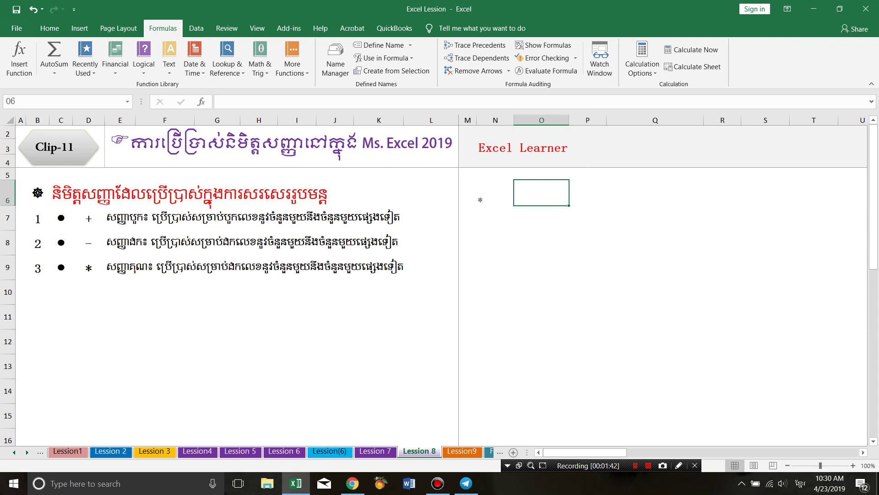
{"action": "left_click_drag", "start_coordinate": [495, 192], "coordinate": [495, 390]}
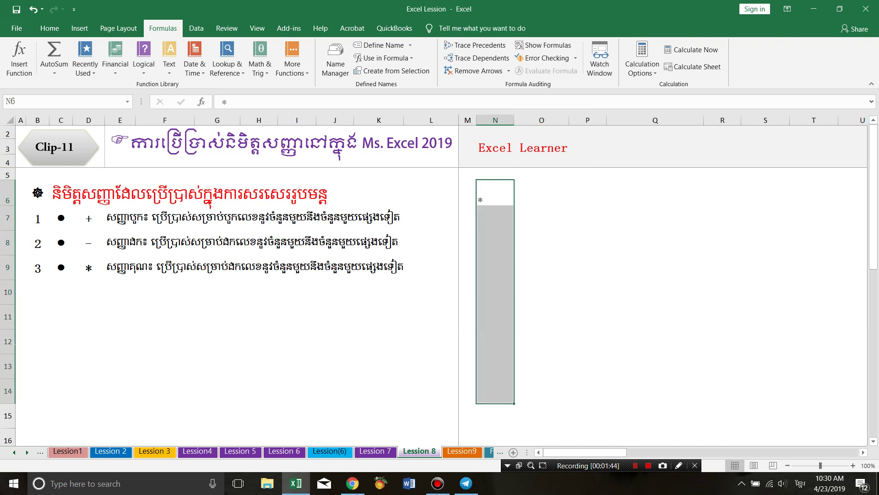
{"action": "left_click", "coordinate": [50, 28]}
{"action": "left_click", "coordinate": [239, 67]}
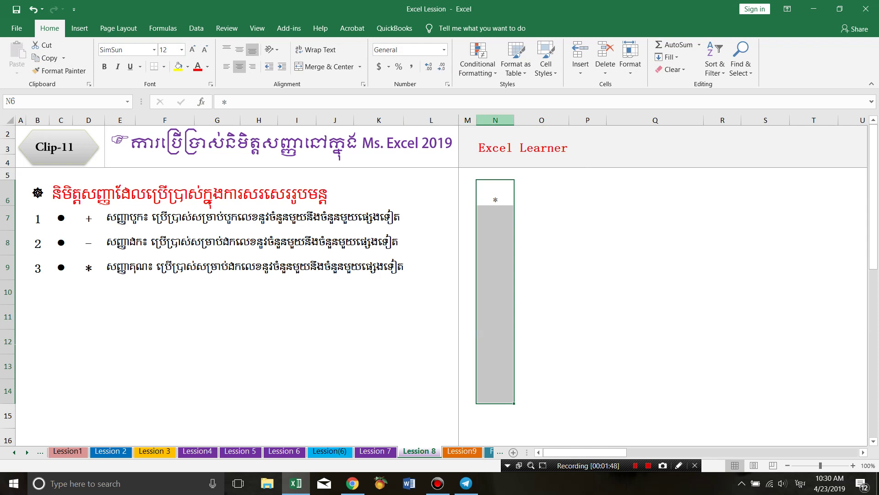
Increase the font size of range N2:T16 to 16 points
{"action": "left_click_drag", "start_coordinate": [495, 132], "coordinate": [814, 437]}
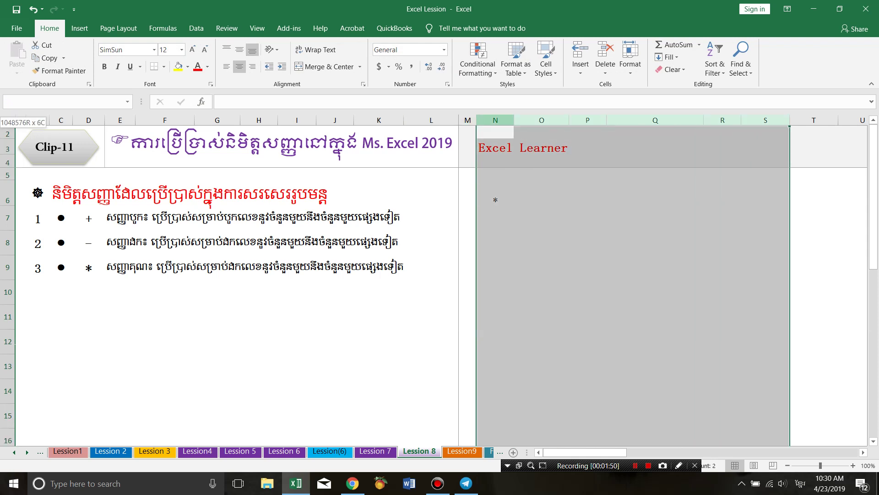
{"action": "left_click", "coordinate": [192, 49]}
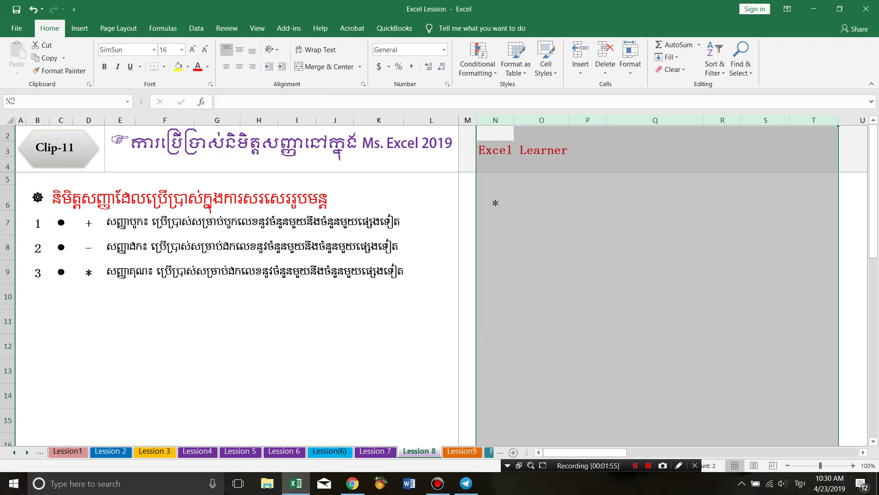
{"action": "left_click", "coordinate": [542, 223]}
{"action": "key", "text": "Left"}
{"action": "key", "text": "Up"}
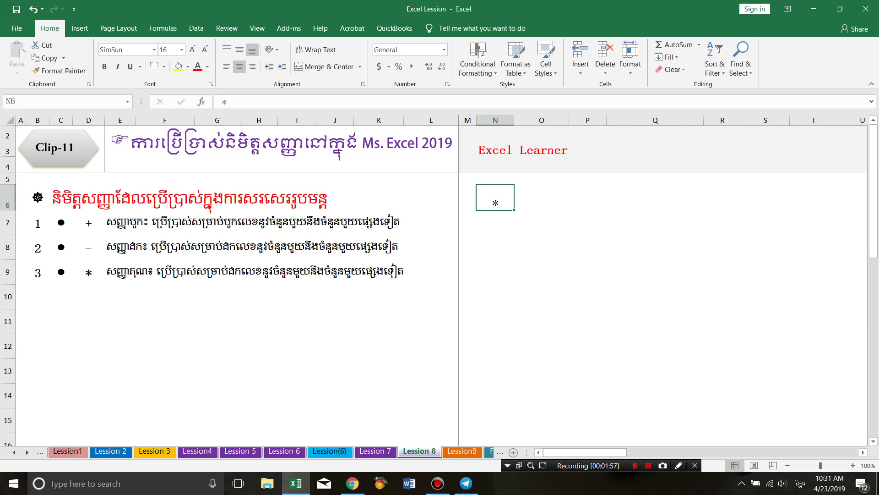
{"action": "left_click", "coordinate": [542, 197]}
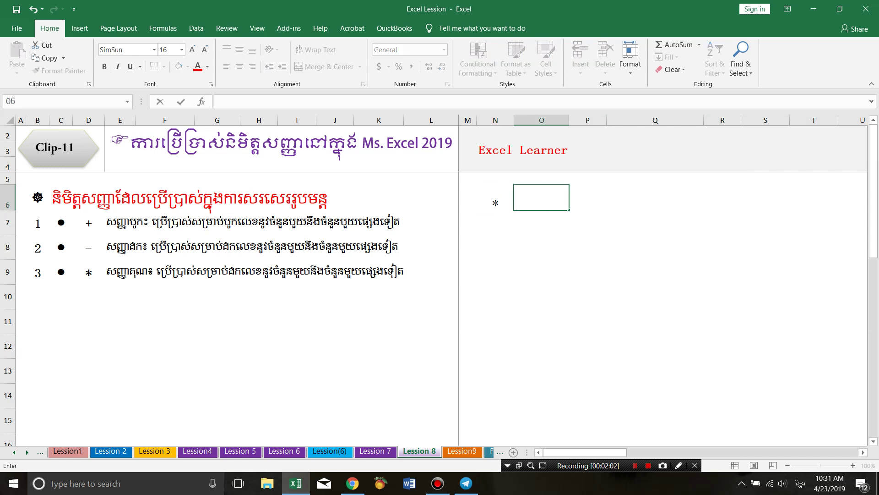
{"action": "key", "text": "Escape"}
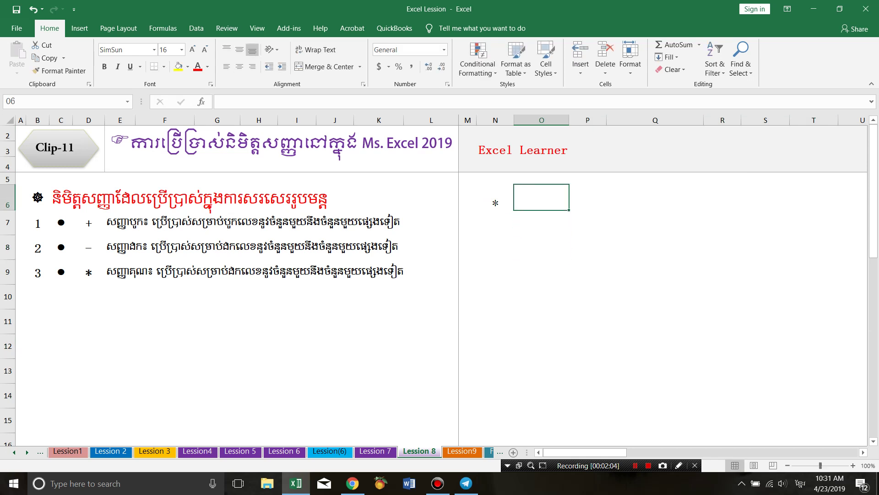
{"action": "left_click", "coordinate": [495, 222]}
Label cell O6 'Count text' in English beside the asterisk
{"action": "key", "text": "Right"}
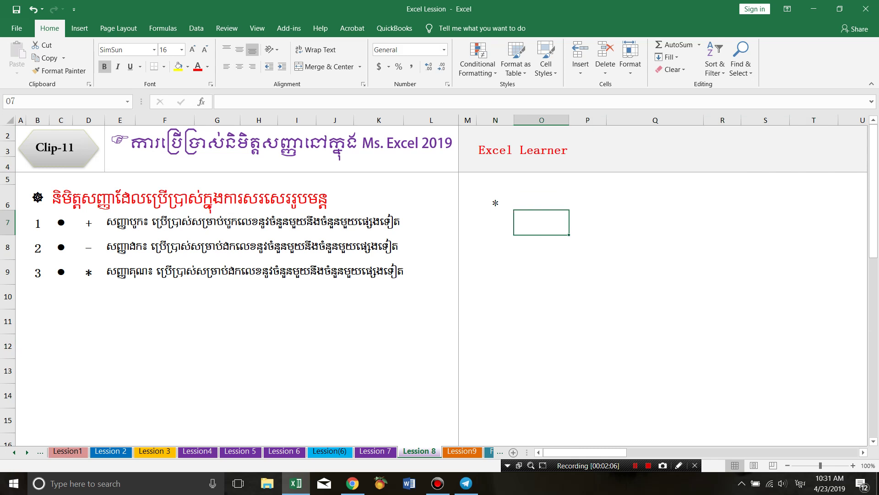
{"action": "key", "text": "Up"}
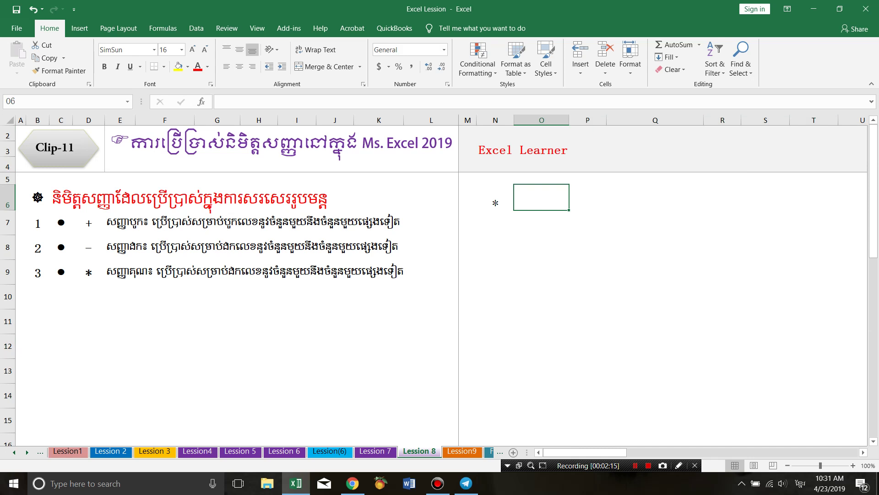
{"action": "type", "text": "ឲ"}
{"action": "key", "text": "BackSpace"}
{"action": "key", "text": "alt+shift"}
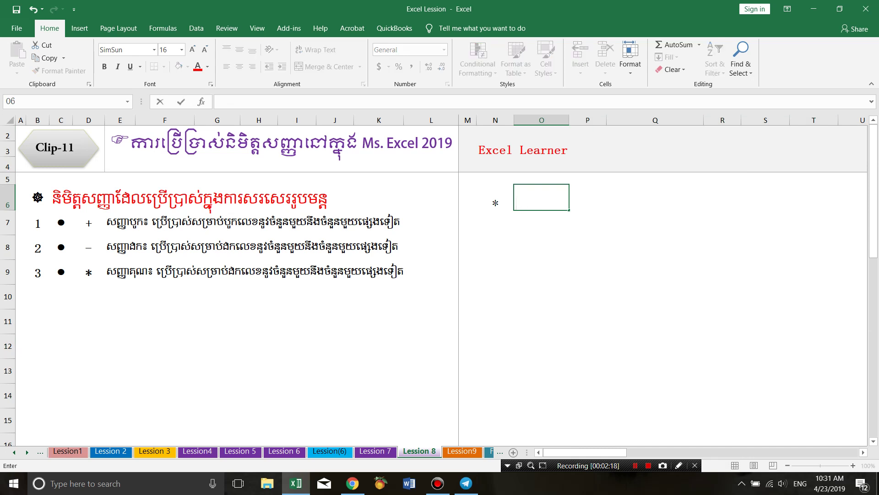
{"action": "type", "text": "Count"}
{"action": "type", "text": " text"}
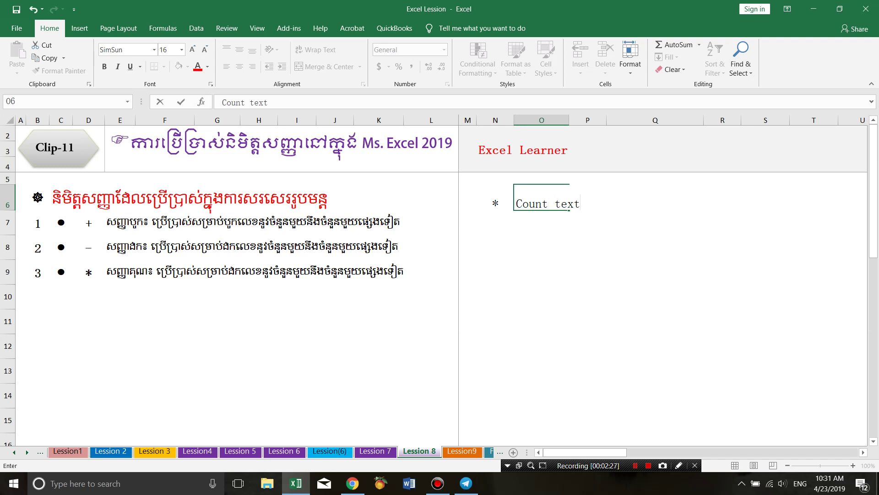
{"action": "key", "text": "Return"}
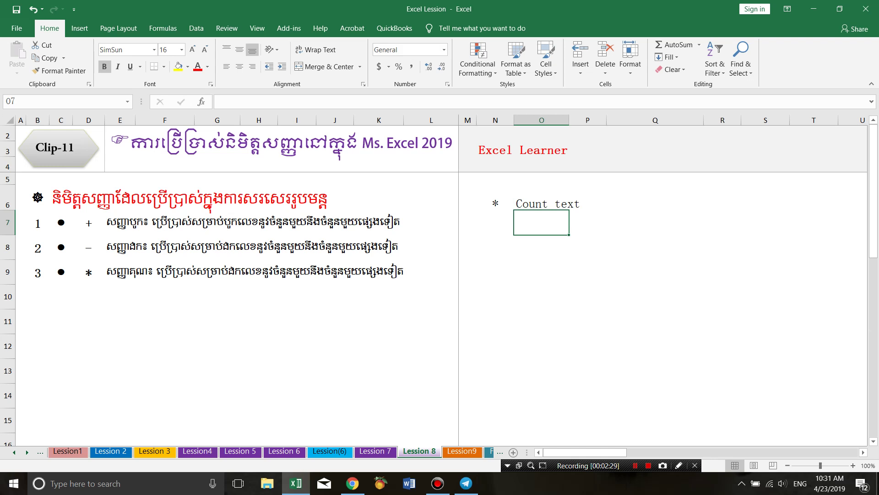
{"action": "type", "text": "=coun"}
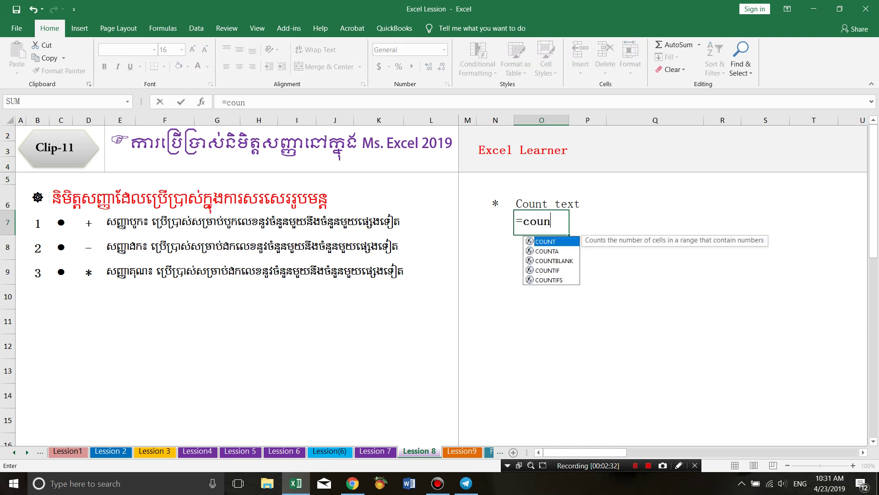
{"action": "type", "text": "tif"}
{"action": "key", "text": "Tab"}
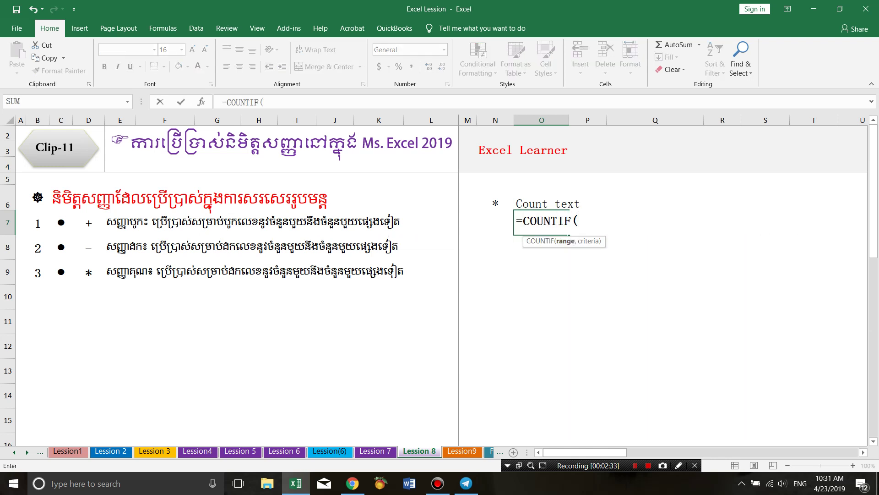
{"action": "left_click_drag", "start_coordinate": [472, 222], "coordinate": [472, 297]}
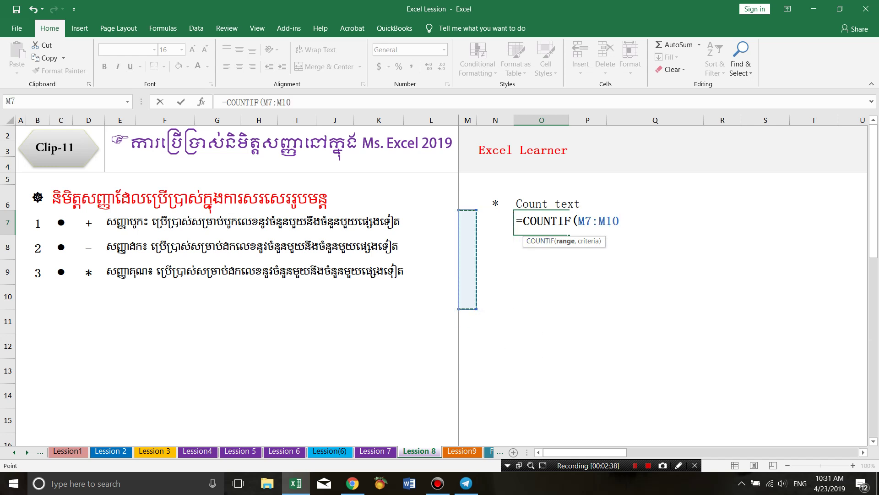
{"action": "type", "text": ","}
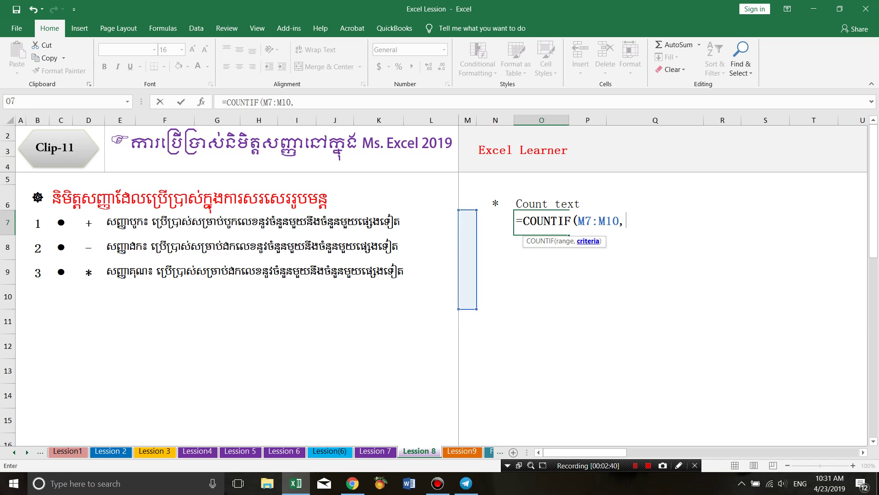
{"action": "type", "text": "\"*"}
{"action": "type", "text": "\""}
{"action": "type", "text": ")"}
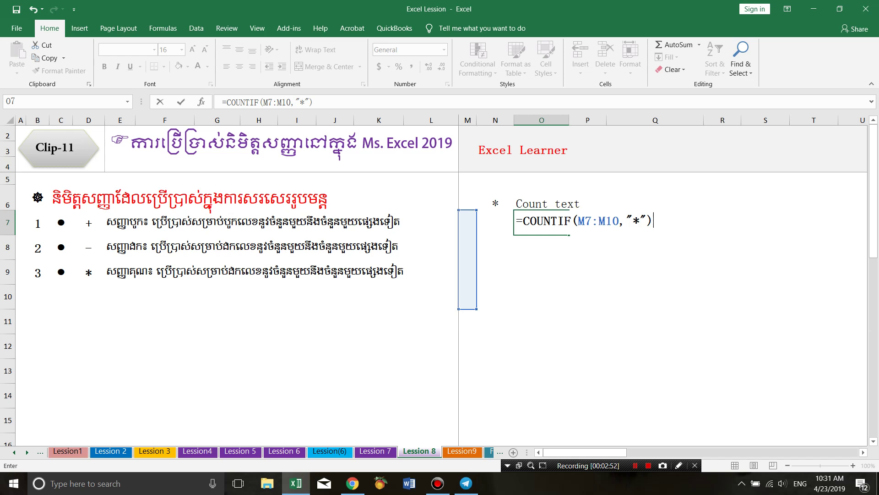
{"action": "left_click", "coordinate": [633, 221]}
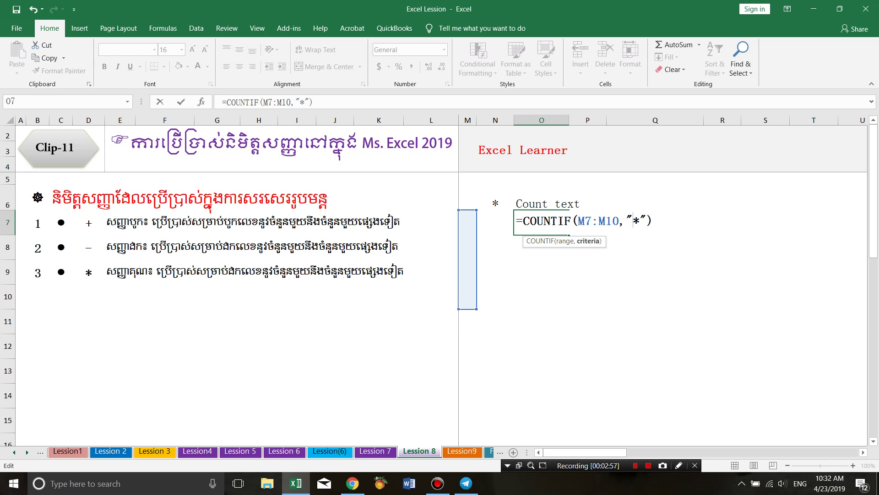
{"action": "type", "text": "CC"}
{"action": "key", "text": "Escape"}
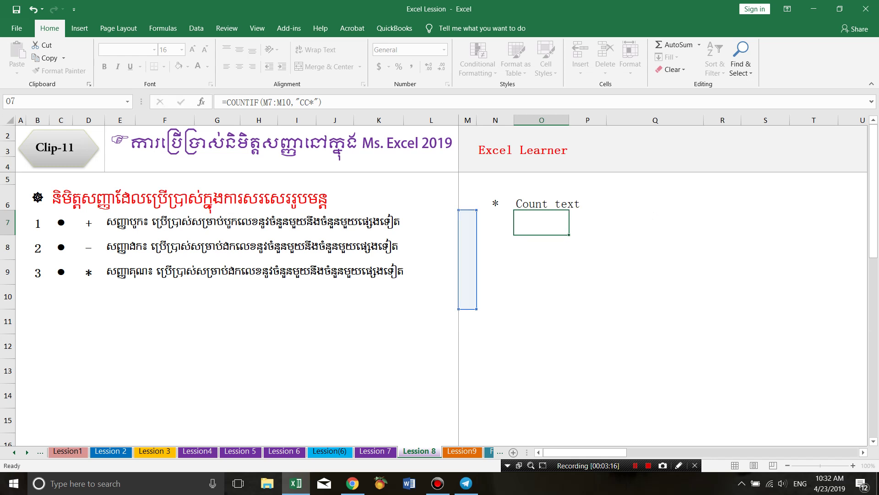
{"action": "left_click", "coordinate": [630, 224]}
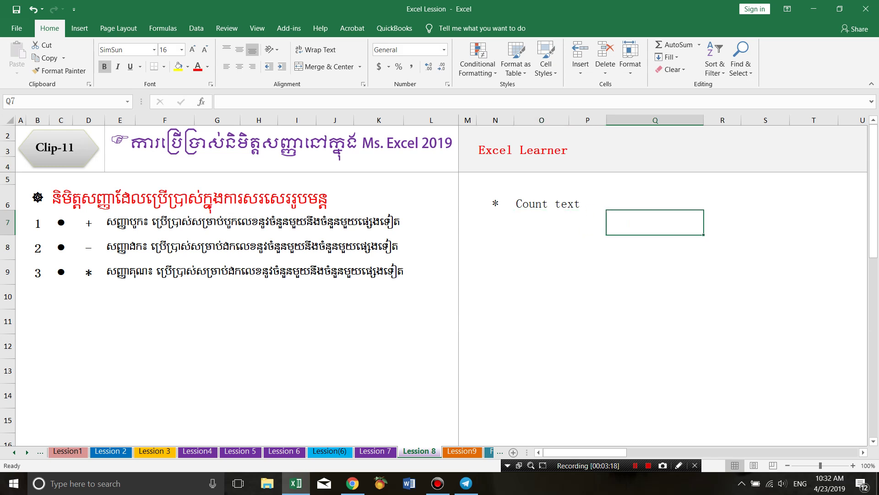
Enter CC-254 in Q7, fill the code series down to Q12, and narrow column Q
{"action": "type", "text": "P"}
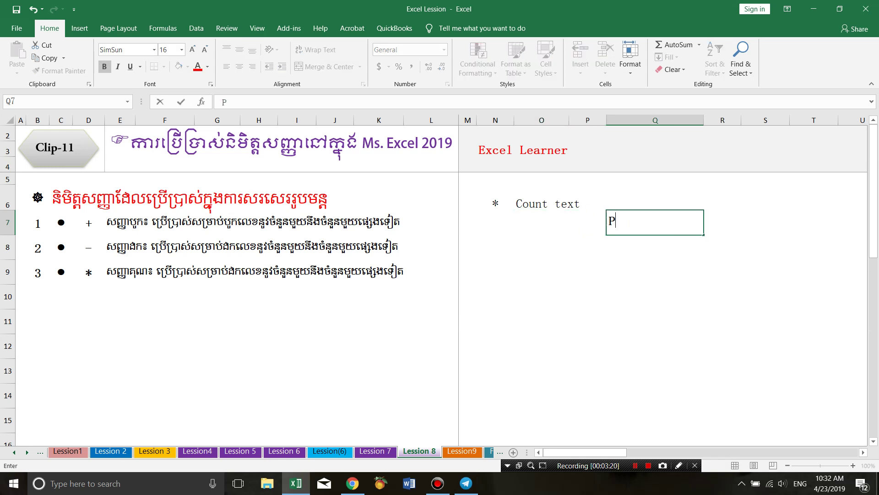
{"action": "key", "text": "BackSpace"}
{"action": "type", "text": "CC"}
{"action": "type", "text": "-254"}
{"action": "key", "text": "Return"}
{"action": "left_click", "coordinate": [655, 222]}
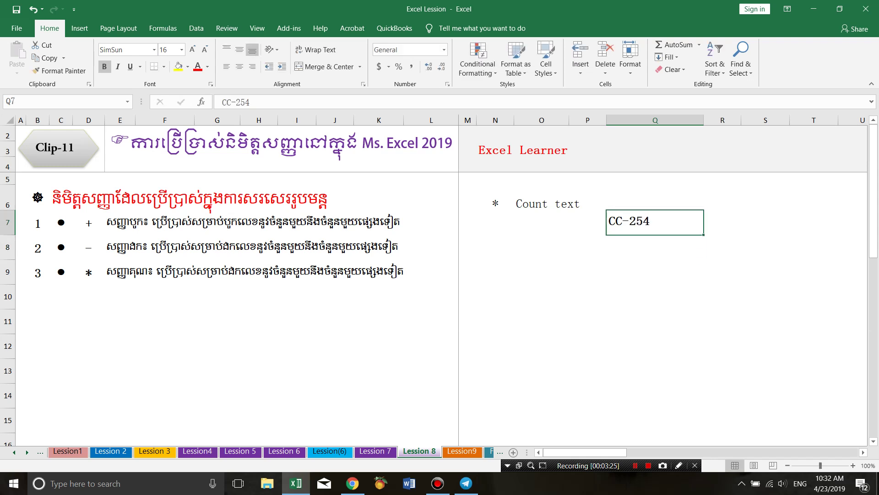
{"action": "left_click_drag", "start_coordinate": [704, 235], "coordinate": [704, 283]}
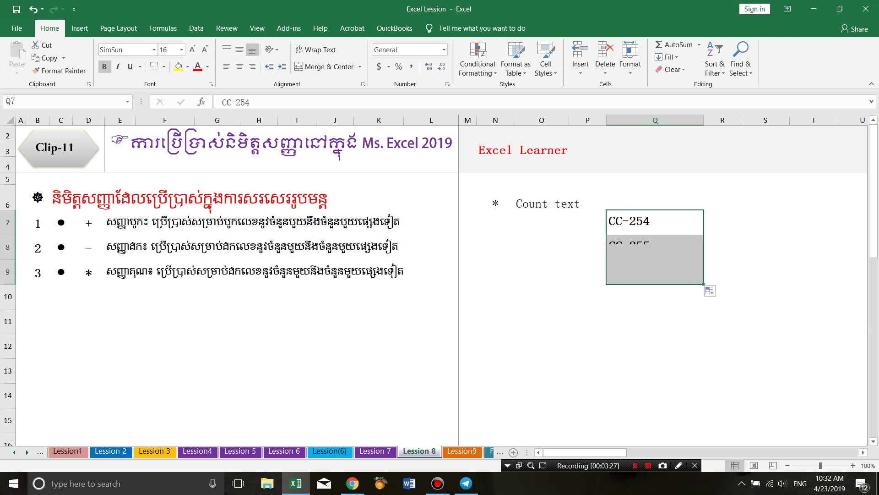
{"action": "left_click_drag", "start_coordinate": [704, 120], "coordinate": [678, 120]}
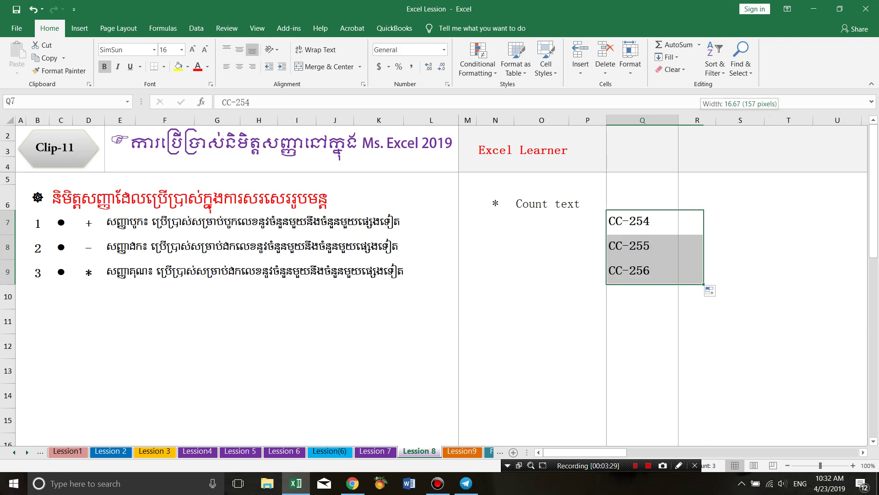
{"action": "left_click", "coordinate": [641, 272]}
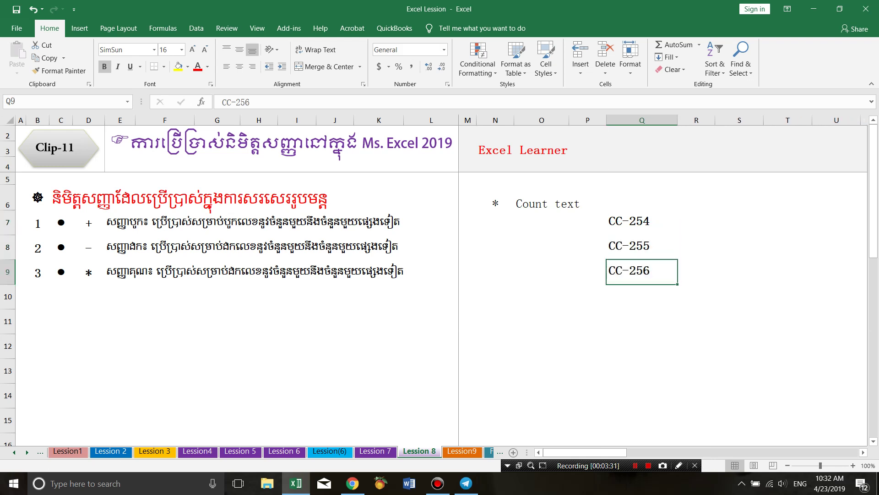
{"action": "mouse_move", "coordinate": [641, 223]}
{"action": "left_mouse_down"}
{"action": "mouse_move", "coordinate": [641, 272]}
{"action": "mouse_move", "coordinate": [677, 358]}
{"action": "left_mouse_up"}
Change the Q10 code to DD-257 and the Q12 code to DC-259
{"action": "double_click", "coordinate": [622, 295]}
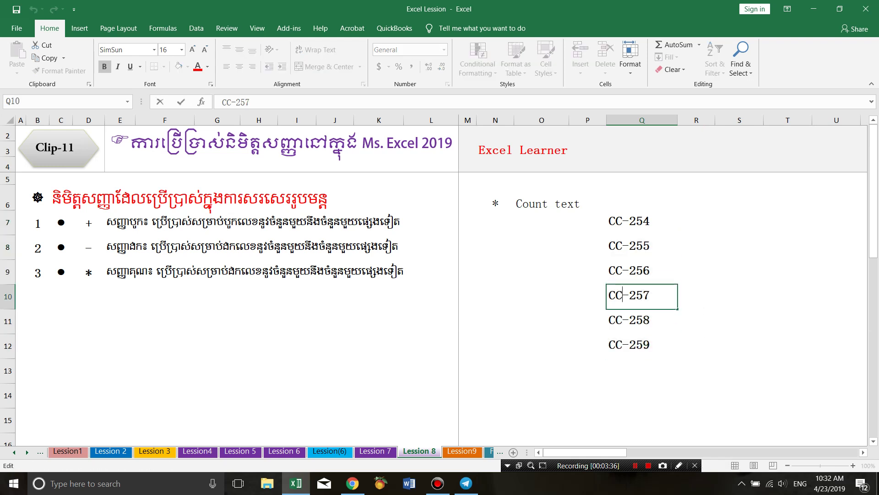
{"action": "key", "text": "BackSpace"}
{"action": "key", "text": "BackSpace"}
{"action": "type", "text": "DD"}
{"action": "double_click", "coordinate": [623, 344]}
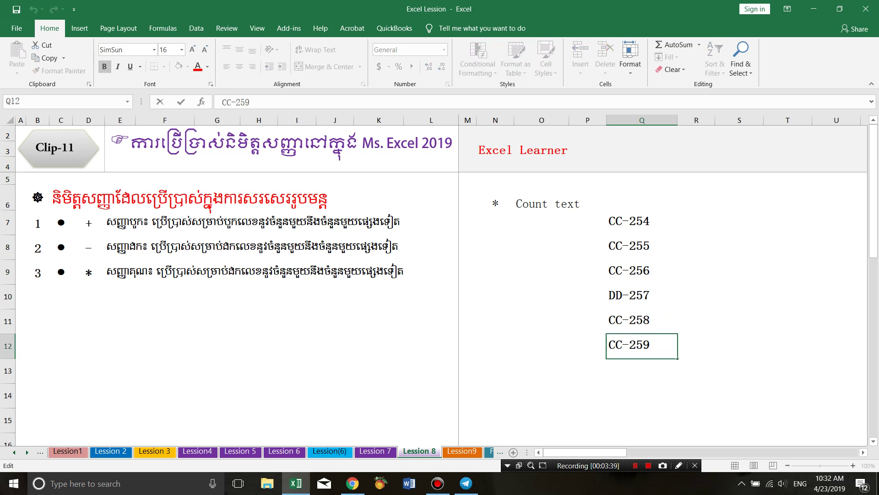
{"action": "key", "text": "BackSpace"}
{"action": "key", "text": "BackSpace"}
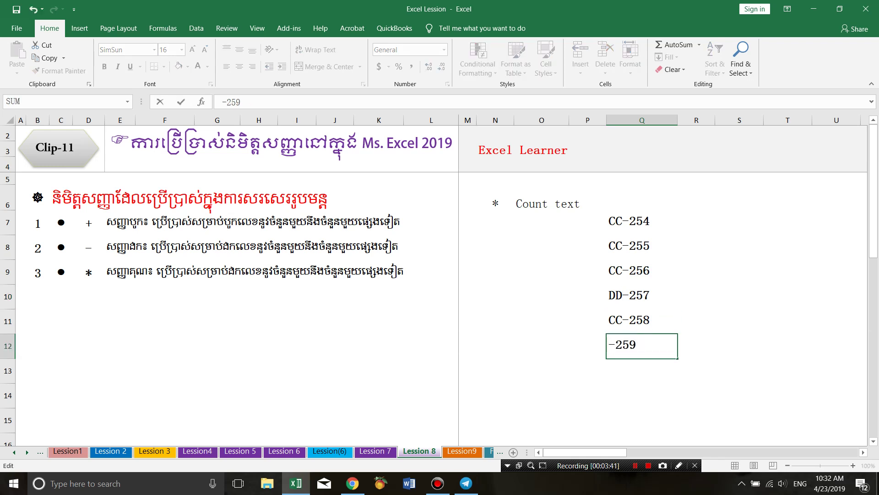
{"action": "type", "text": "DC"}
{"action": "left_click", "coordinate": [641, 271]}
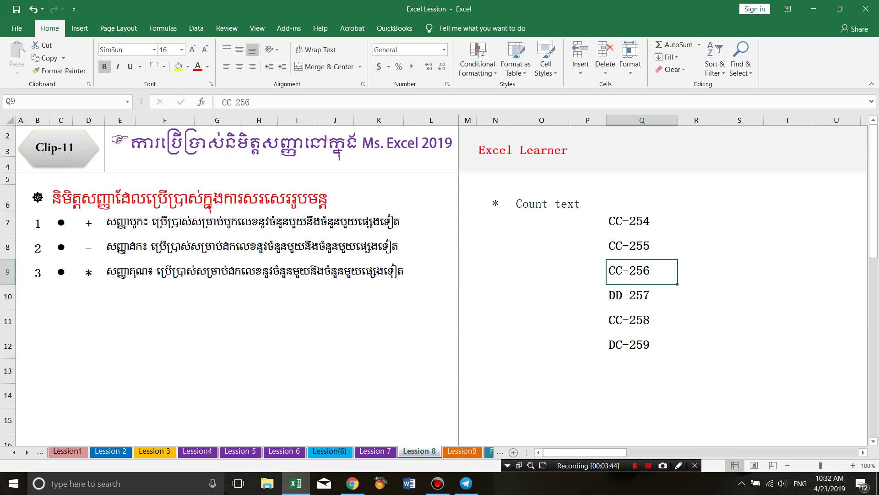
{"action": "left_click", "coordinate": [696, 247]}
{"action": "left_click", "coordinate": [696, 222]}
Enter =COUNTIF(Q7:Q12,"CC") in R7
{"action": "left_click_drag", "start_coordinate": [678, 120], "coordinate": [668, 120]}
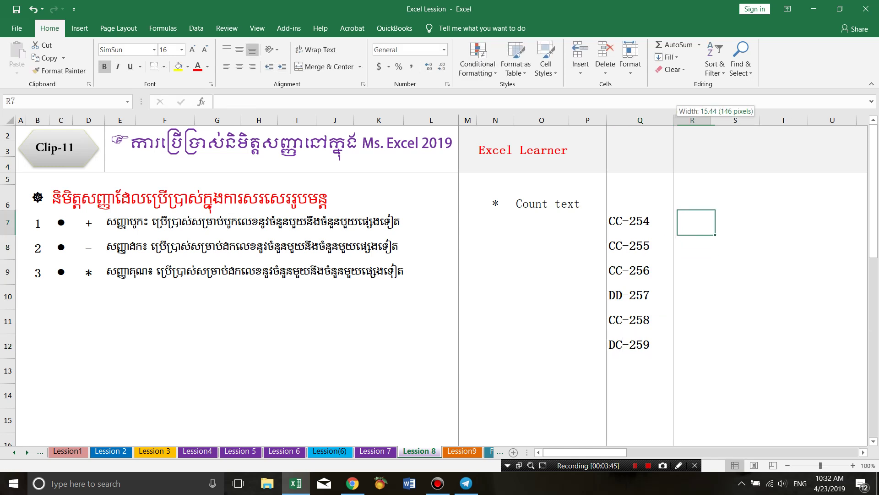
{"action": "type", "text": "="}
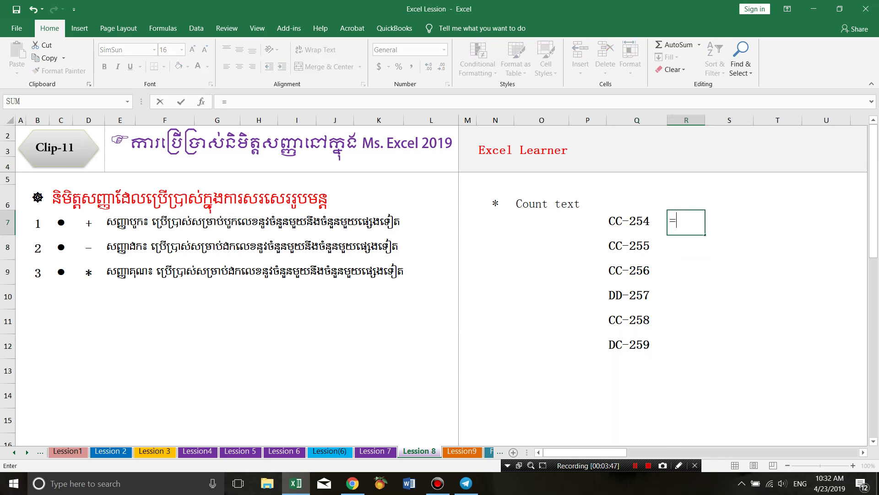
{"action": "type", "text": "countif"}
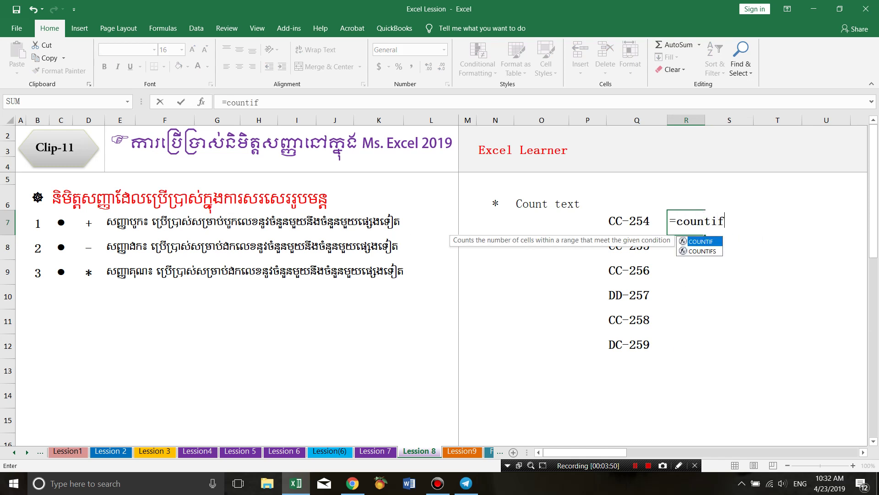
{"action": "key", "text": "Tab"}
{"action": "left_click_drag", "start_coordinate": [629, 220], "coordinate": [629, 344]}
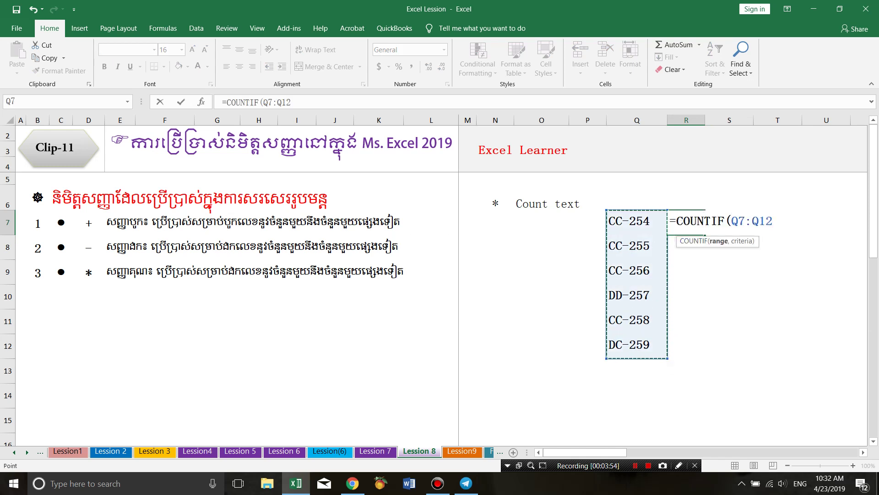
{"action": "type", "text": ",\""}
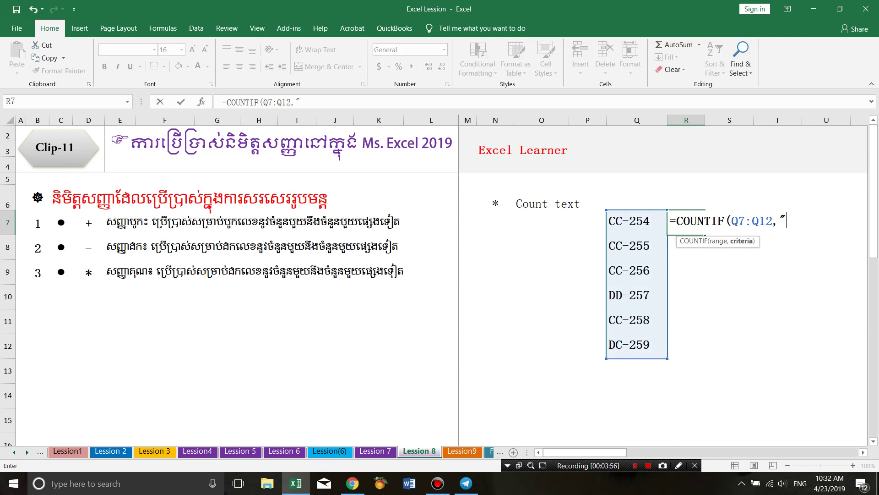
{"action": "type", "text": "cc"}
{"action": "key", "text": "BackSpace"}
{"action": "key", "text": "BackSpace"}
{"action": "type", "text": "CC"}
{"action": "type", "text": "\")"}
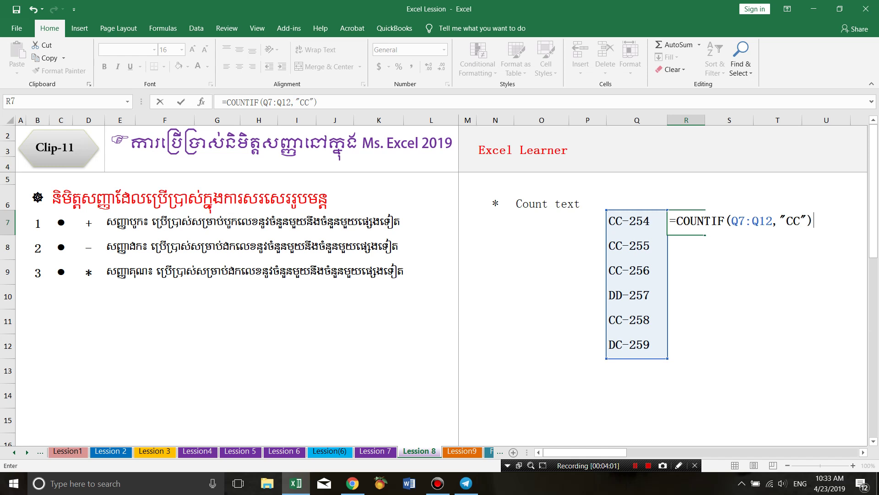
{"action": "key", "text": "Return"}
Change R7's criteria to the wildcard "CC*" so it counts 4
{"action": "double_click", "coordinate": [677, 221]}
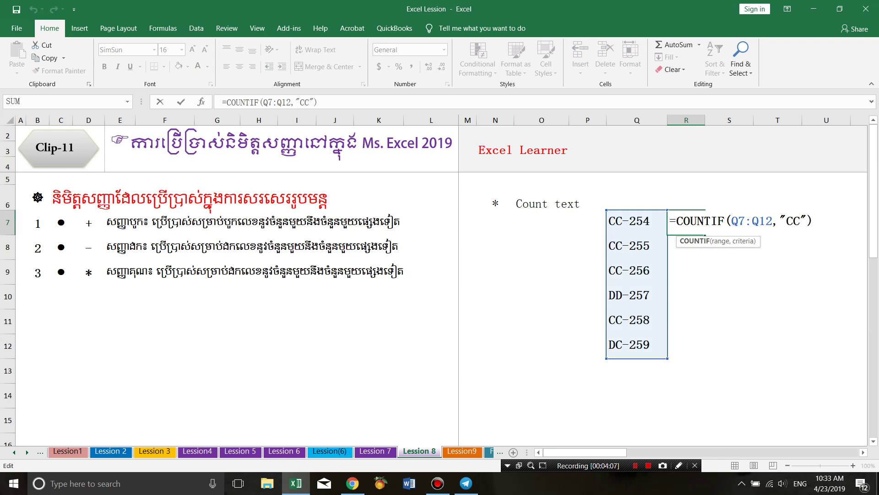
{"action": "left_click", "coordinate": [800, 221]}
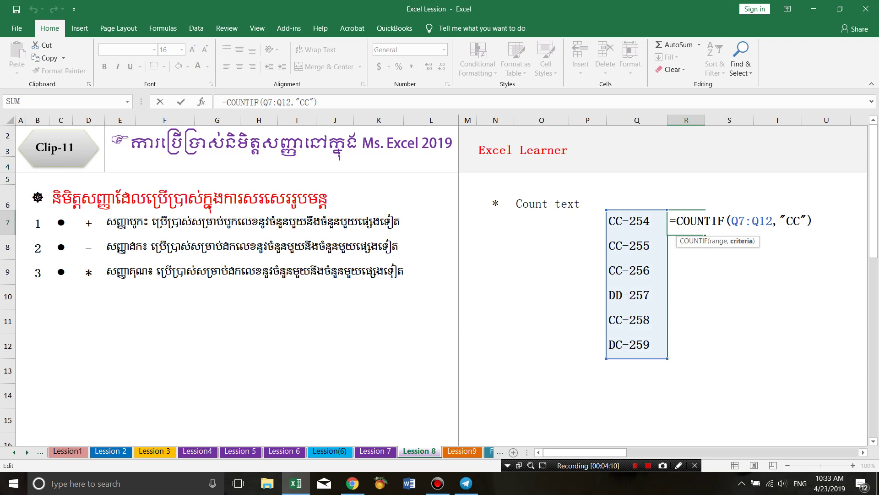
{"action": "type", "text": "*"}
{"action": "key", "text": "Return"}
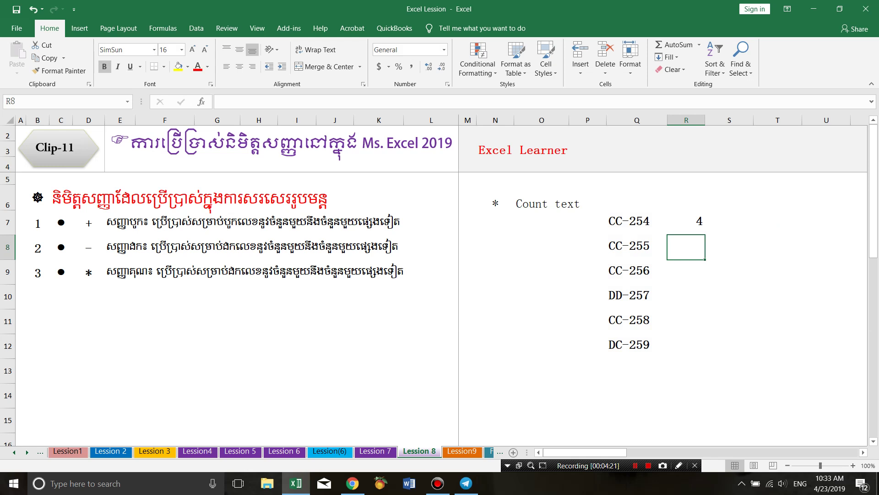
{"action": "key", "text": "Left"}
{"action": "key", "text": "Up"}
{"action": "key", "text": "Down"}
Change R7's COUNTIF criteria to "CC*54"
{"action": "key", "text": "Down"}
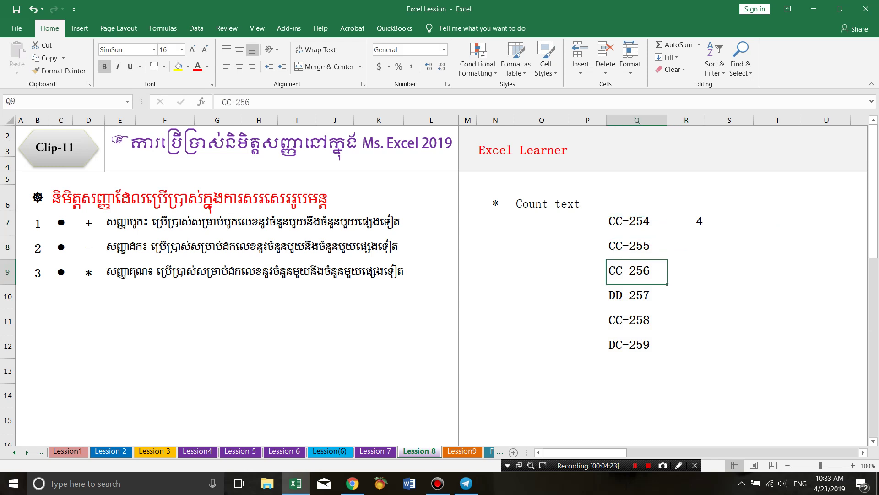
{"action": "key", "text": "Down"}
{"action": "key", "text": "Down"}
{"action": "double_click", "coordinate": [705, 221]}
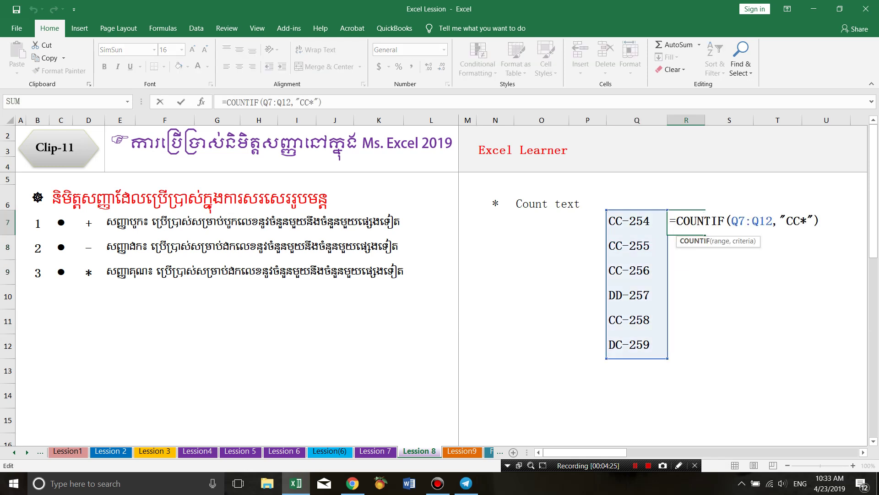
{"action": "left_click", "coordinate": [807, 221]}
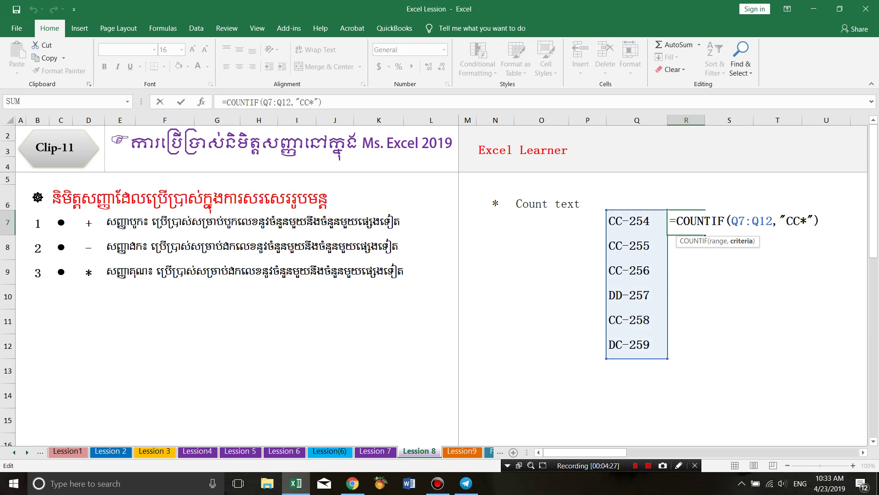
{"action": "type", "text": "54"}
{"action": "key", "text": "Return"}
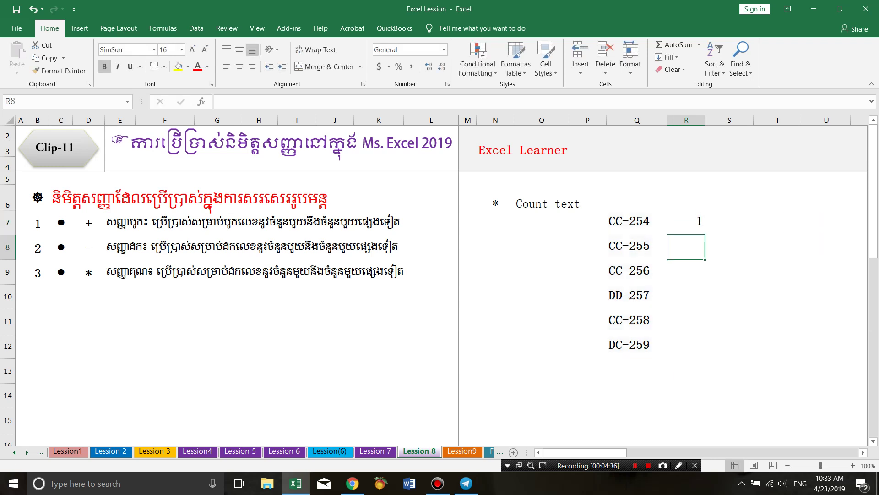
Change the Q9 code to CC-254
{"action": "left_click", "coordinate": [686, 221]}
{"action": "left_click", "coordinate": [636, 222]}
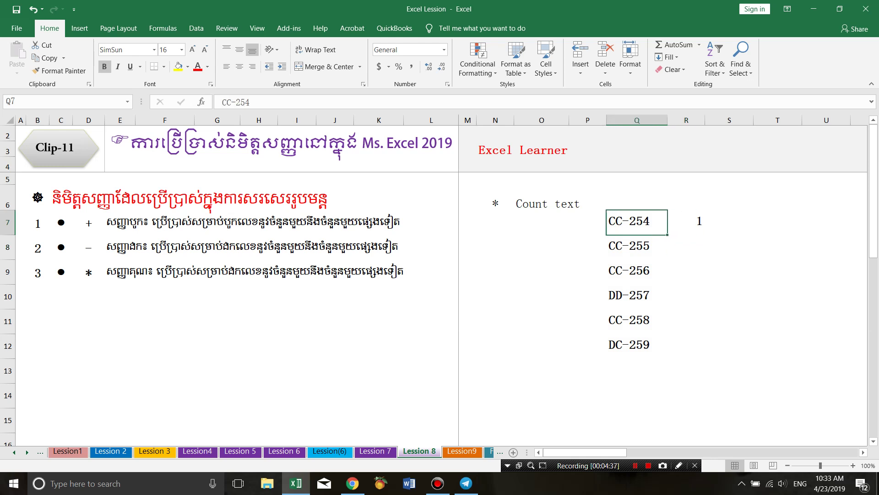
{"action": "double_click", "coordinate": [637, 270]}
{"action": "key", "text": "BackSpace"}
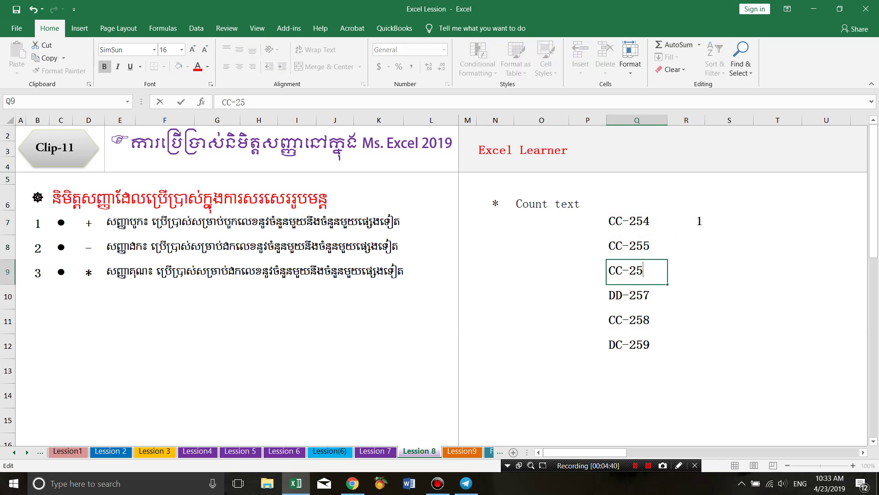
{"action": "type", "text": "4"}
{"action": "key", "text": "Return"}
Trim R7's COUNTIF criteria to "*54"
{"action": "left_click", "coordinate": [686, 222]}
{"action": "key", "text": "F2"}
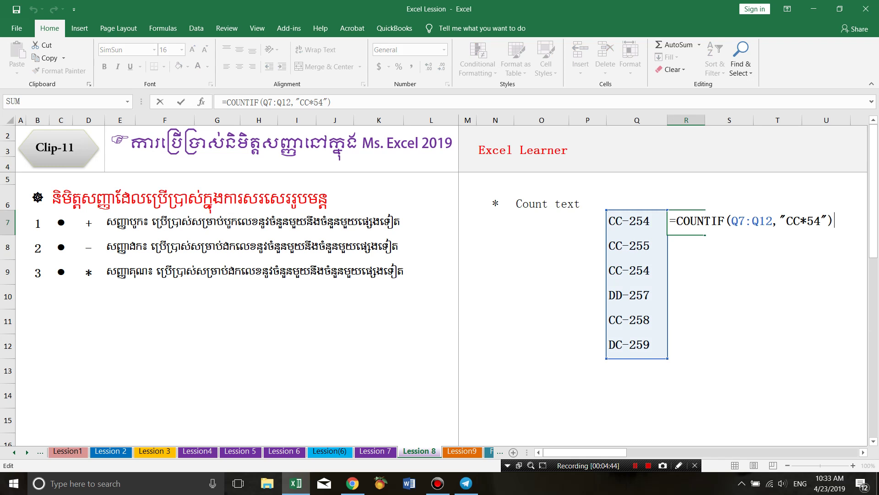
{"action": "left_click", "coordinate": [801, 221]}
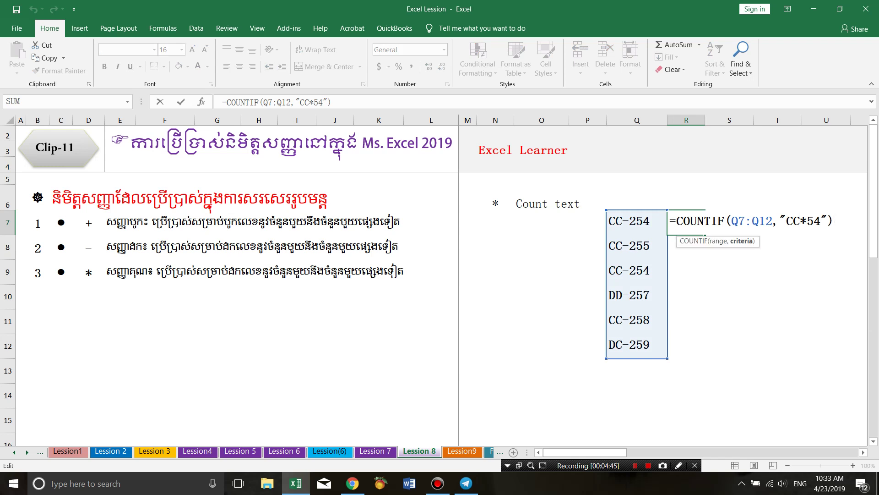
{"action": "key", "text": "BackSpace"}
{"action": "key", "text": "BackSpace"}
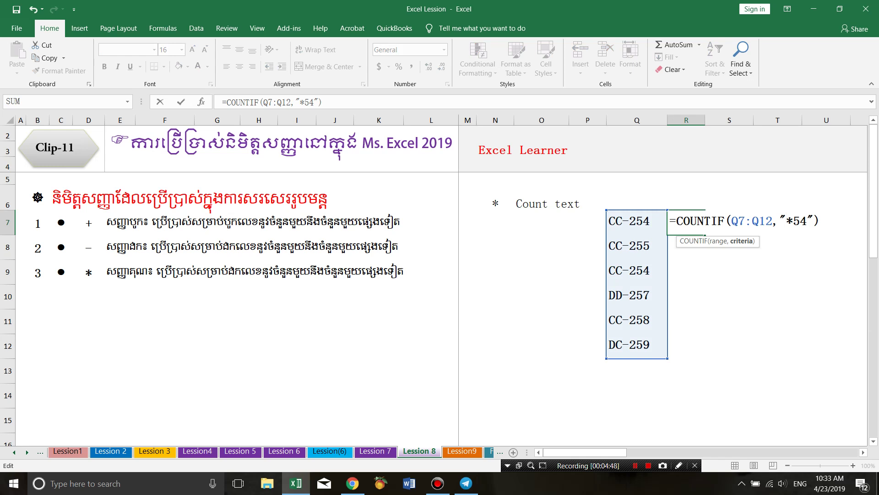
{"action": "key", "text": "BackSpace"}
{"action": "key", "text": "BackSpace"}
{"action": "key", "text": "Return"}
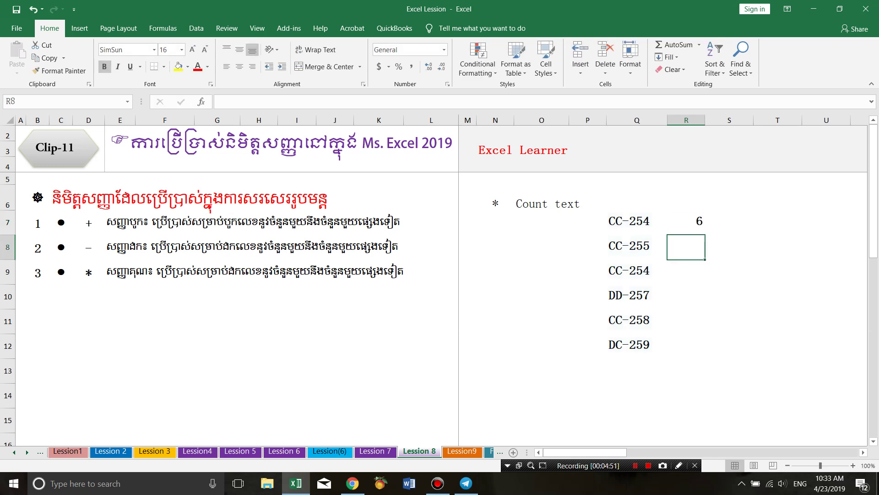
{"action": "left_click_drag", "start_coordinate": [636, 222], "coordinate": [636, 344]}
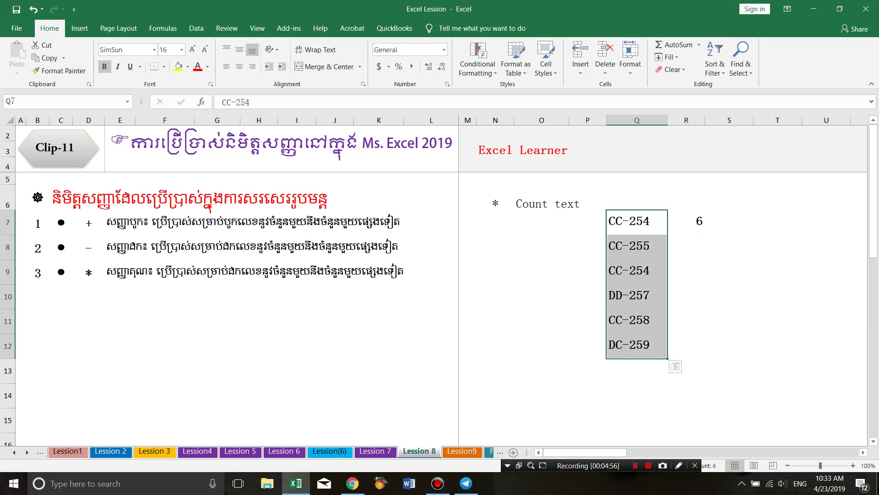
Replace the Q9 code with the number 25422 and check R7's COUNTIF result
{"action": "left_click", "coordinate": [637, 271]}
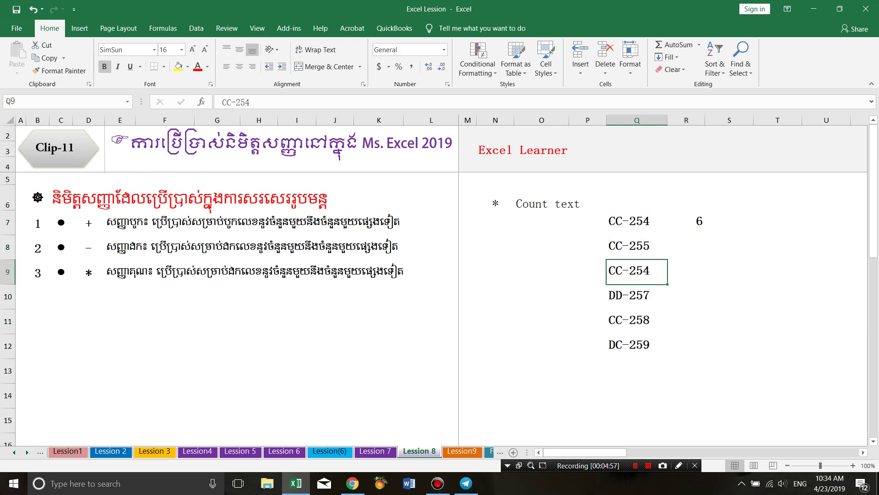
{"action": "type", "text": "25422"}
{"action": "key", "text": "Return"}
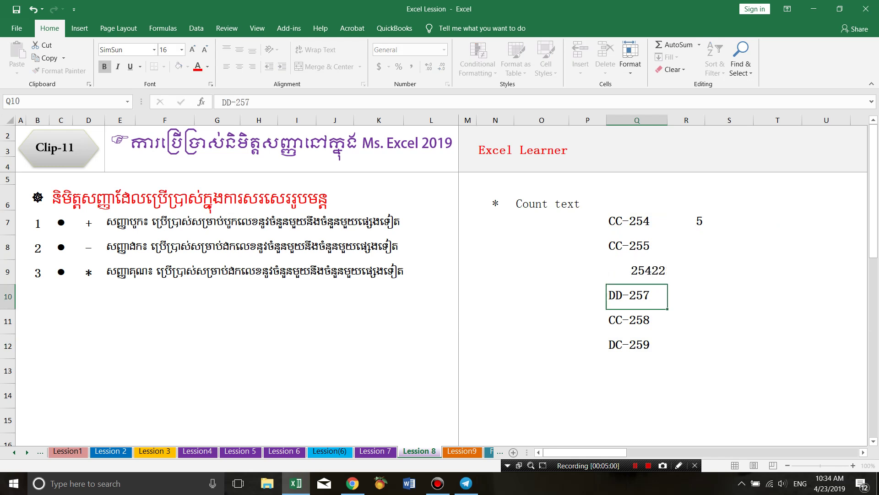
{"action": "left_click", "coordinate": [686, 222]}
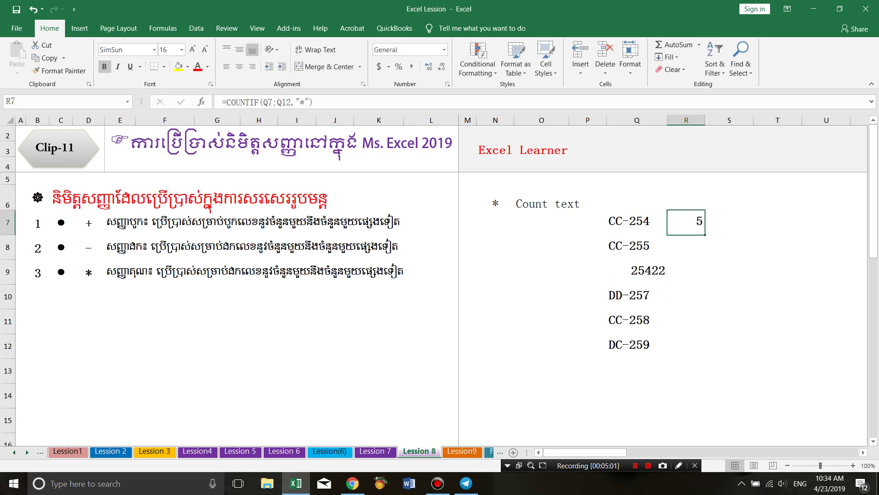
{"action": "key", "text": "F2"}
{"action": "key", "text": "Return"}
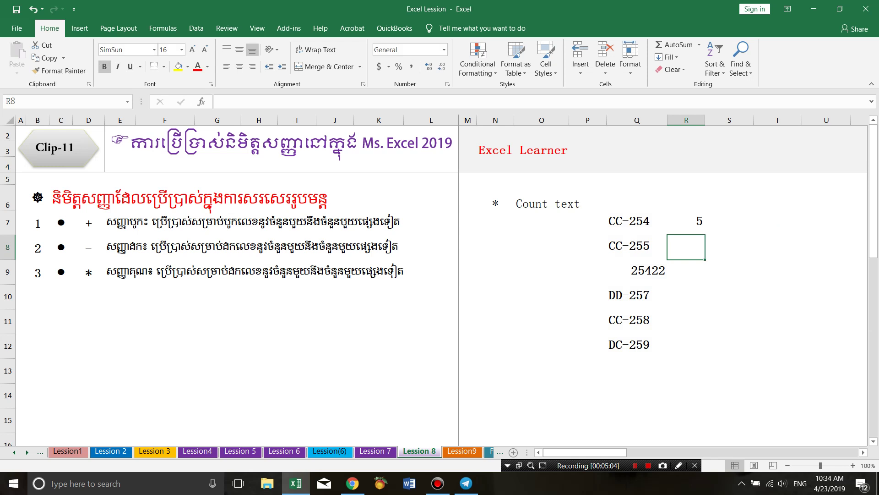
Give Q9 Accounting format (25,422.00) and widen column Q to fit it
{"action": "left_click", "coordinate": [636, 222]}
{"action": "left_click", "coordinate": [637, 246]}
{"action": "left_click_drag", "start_coordinate": [636, 296], "coordinate": [636, 344]}
{"action": "left_click", "coordinate": [648, 271]}
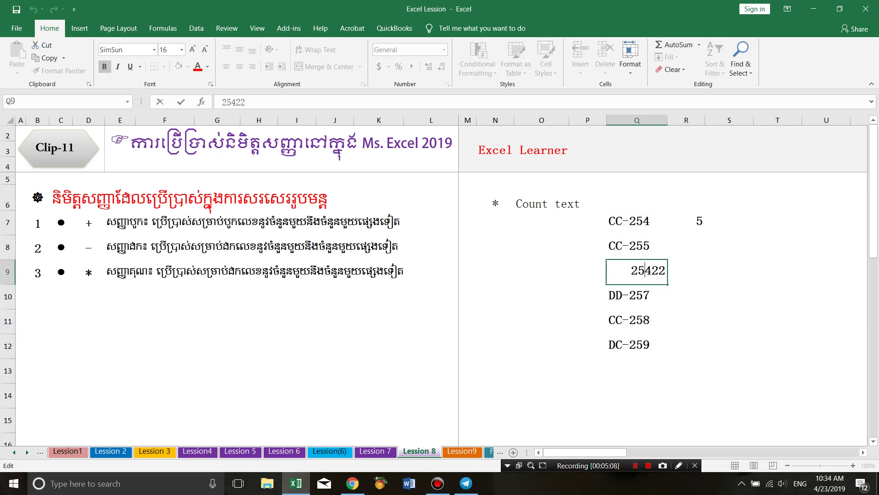
{"action": "left_click", "coordinate": [636, 295]}
{"action": "left_click", "coordinate": [636, 271]}
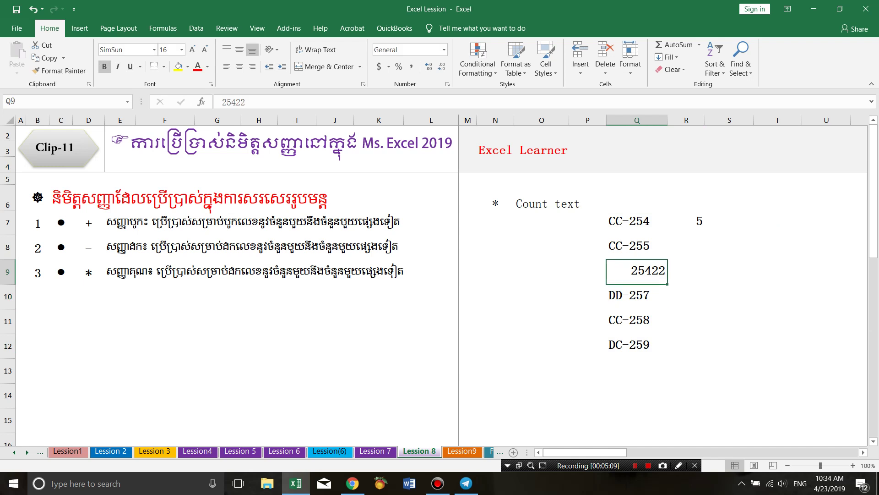
{"action": "left_click", "coordinate": [412, 67]}
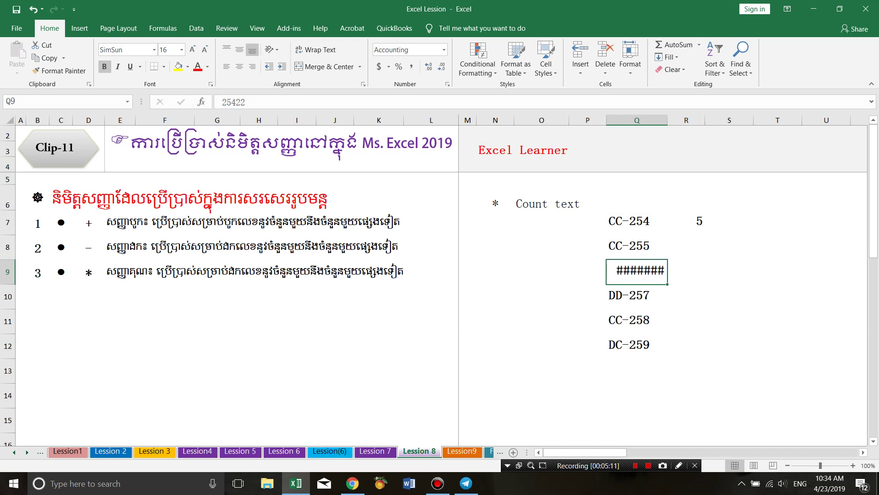
{"action": "left_click_drag", "start_coordinate": [668, 120], "coordinate": [687, 120]}
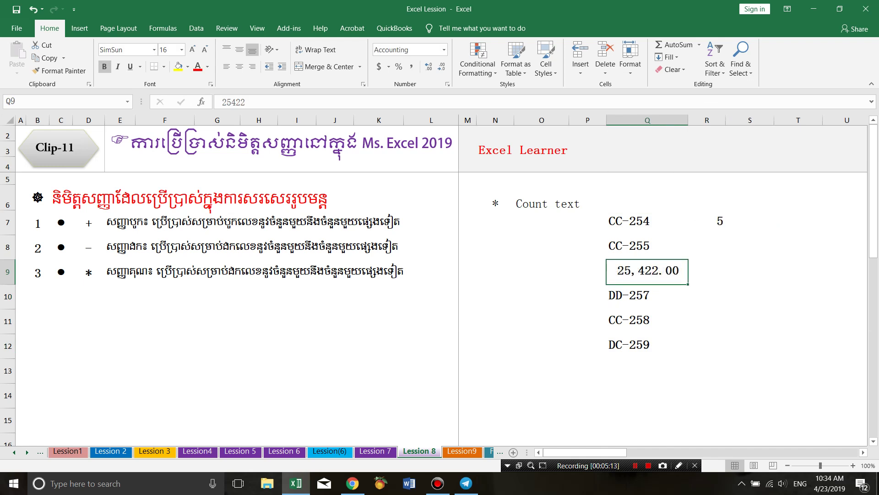
{"action": "left_click", "coordinate": [89, 272]}
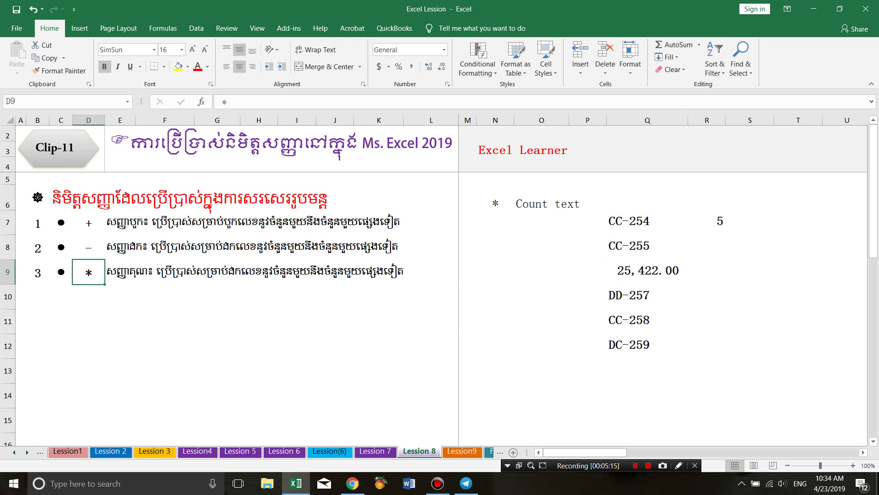
Add item 4 in B10 for the / division operator
{"action": "left_click", "coordinate": [542, 222]}
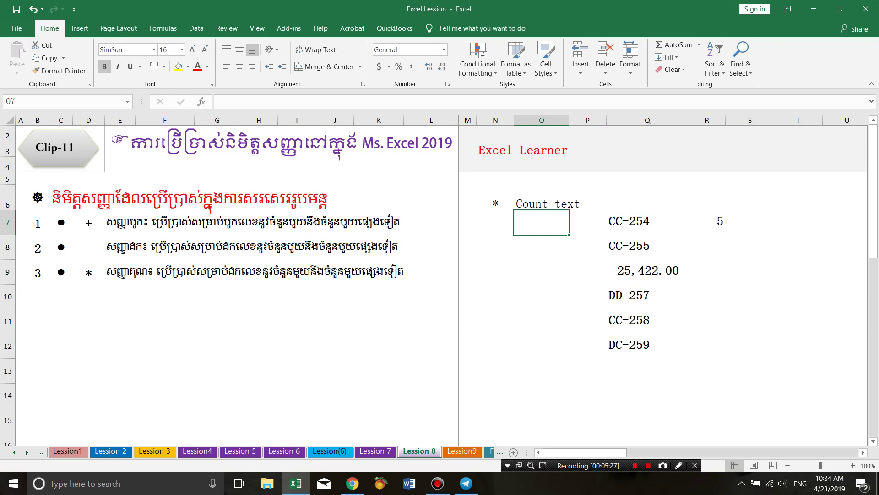
{"action": "left_click", "coordinate": [647, 246]}
{"action": "left_click", "coordinate": [541, 200]}
{"action": "left_click", "coordinate": [647, 222]}
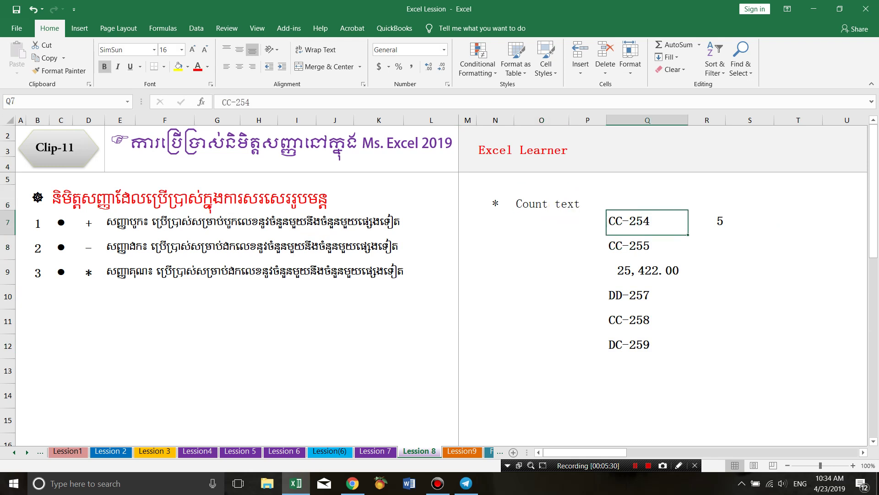
{"action": "left_click", "coordinate": [37, 297]}
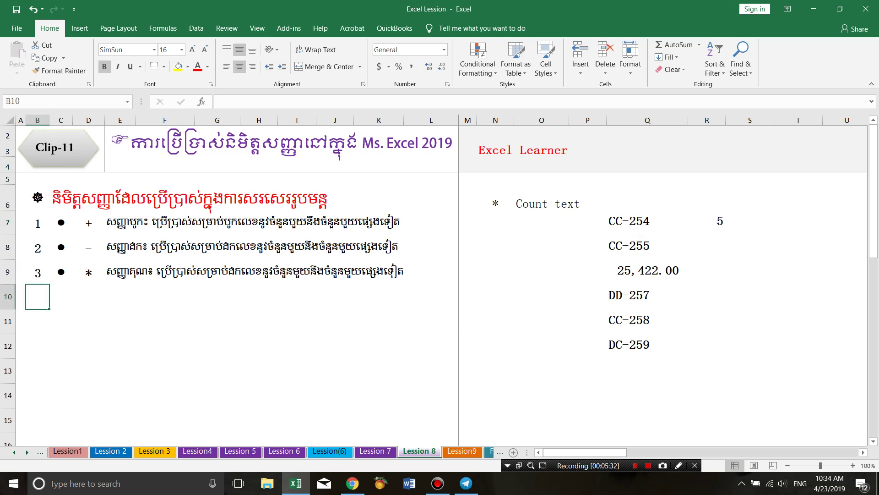
{"action": "type", "text": "4"}
{"action": "key", "text": "Return"}
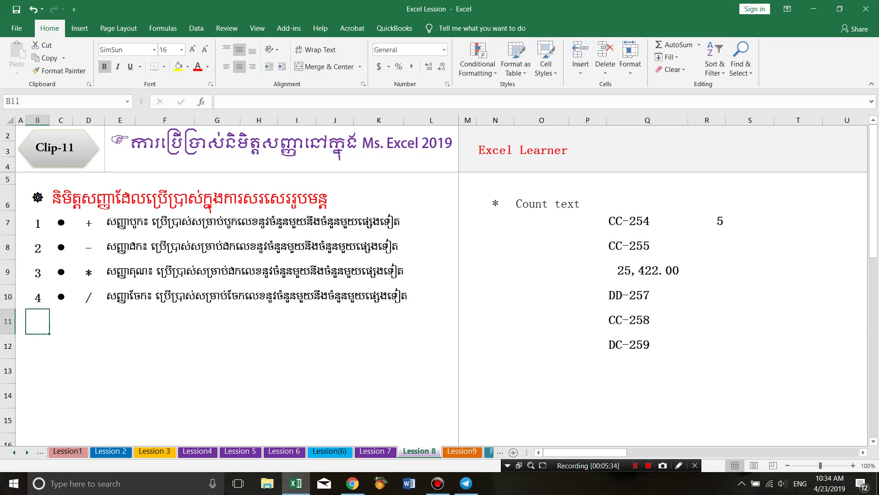
Enter the example =25/5 in N8, showing 5, and move to B11 for item 5
{"action": "left_click", "coordinate": [587, 270]}
{"action": "left_click", "coordinate": [495, 247]}
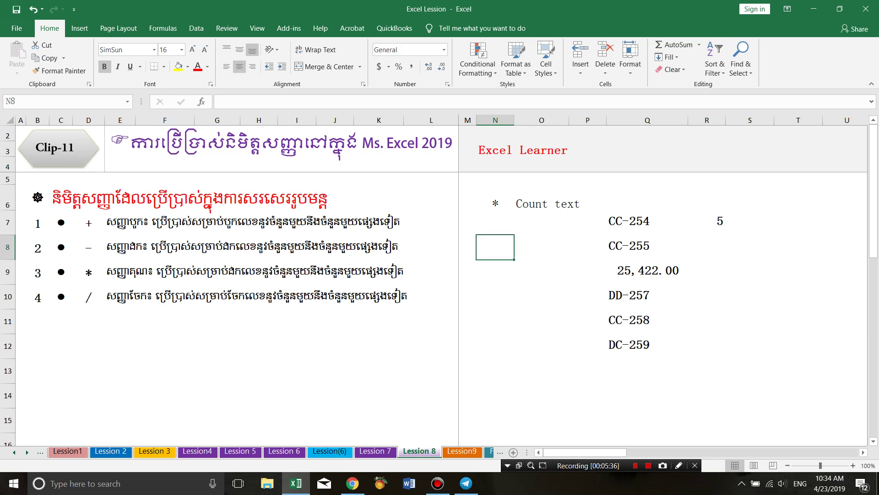
{"action": "type", "text": "=25"}
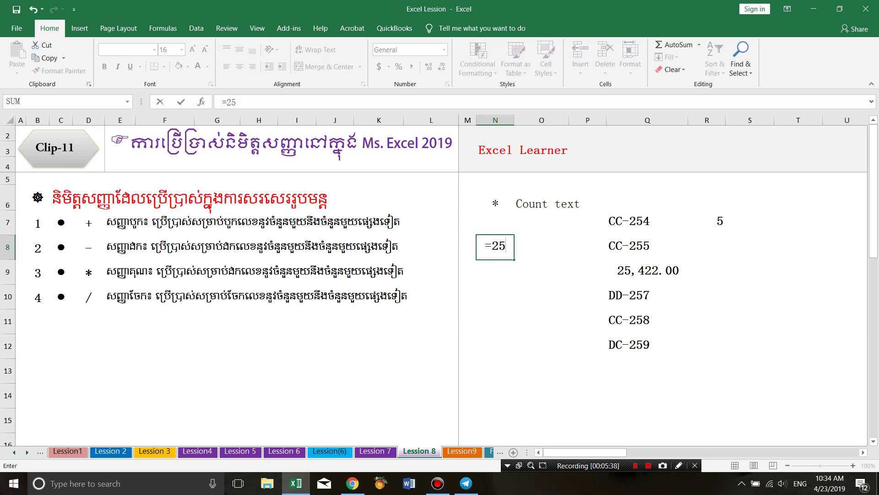
{"action": "type", "text": "/5"}
{"action": "key", "text": "Return"}
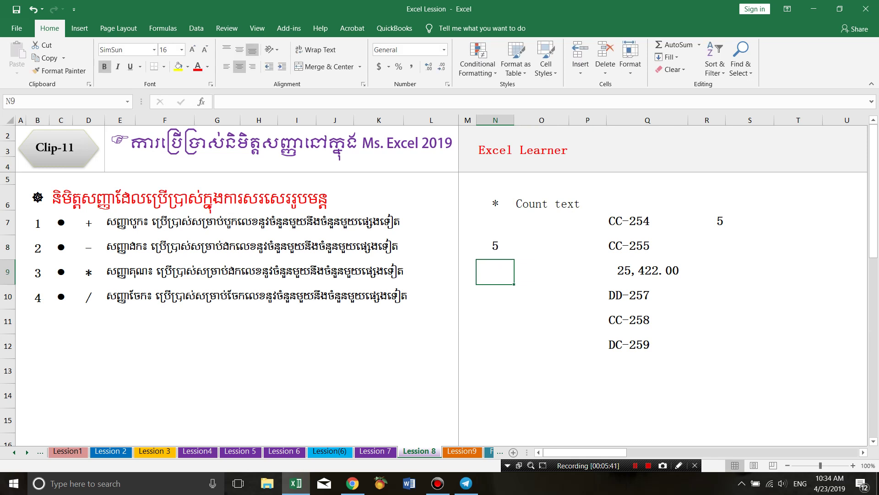
{"action": "left_click", "coordinate": [495, 246]}
{"action": "key", "text": "F2"}
{"action": "key", "text": "Return"}
{"action": "left_click", "coordinate": [37, 321]}
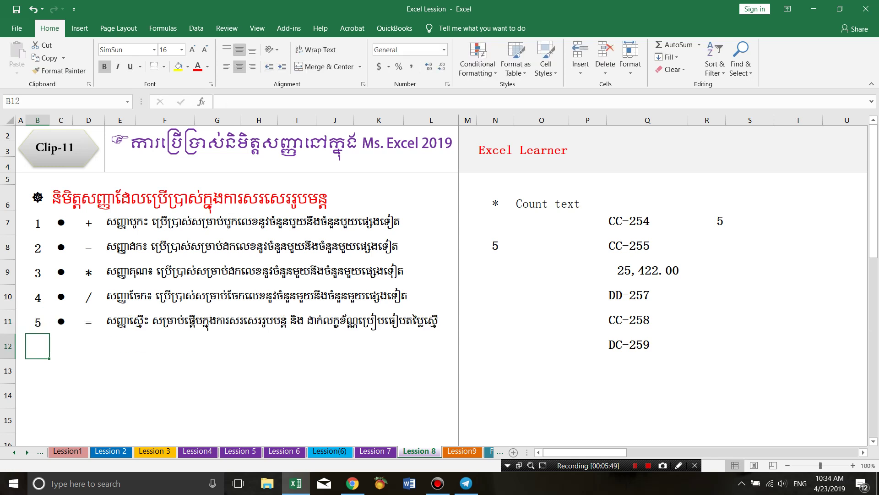
Scroll right to the empty columns, make column S narrower, and begin a formula with = in T6
{"action": "scroll", "coordinate": [664, 284], "scroll_direction": "right", "scroll_amount": 2}
{"action": "scroll", "coordinate": [664, 284], "scroll_direction": "right", "scroll_amount": 2}
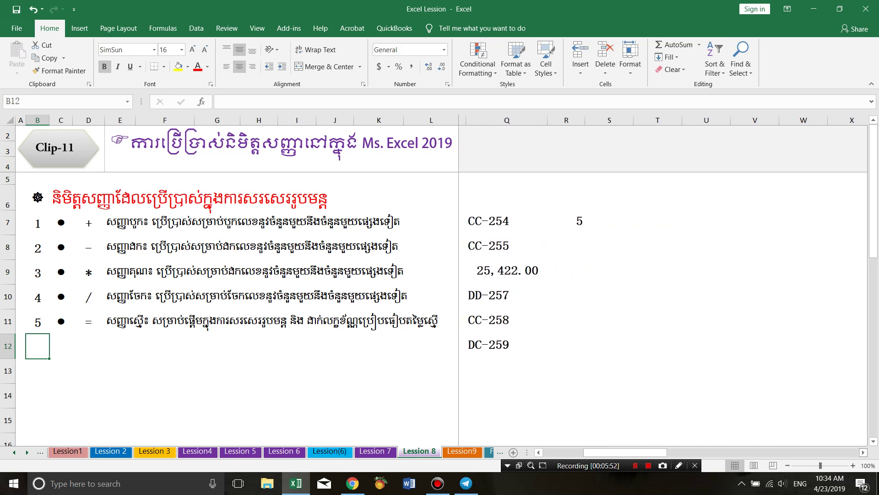
{"action": "scroll", "coordinate": [664, 284], "scroll_direction": "right", "scroll_amount": 2}
{"action": "scroll", "coordinate": [664, 284], "scroll_direction": "right", "scroll_amount": 1}
{"action": "scroll", "coordinate": [664, 284], "scroll_direction": "right", "scroll_amount": 1}
{"action": "left_click", "coordinate": [483, 222]}
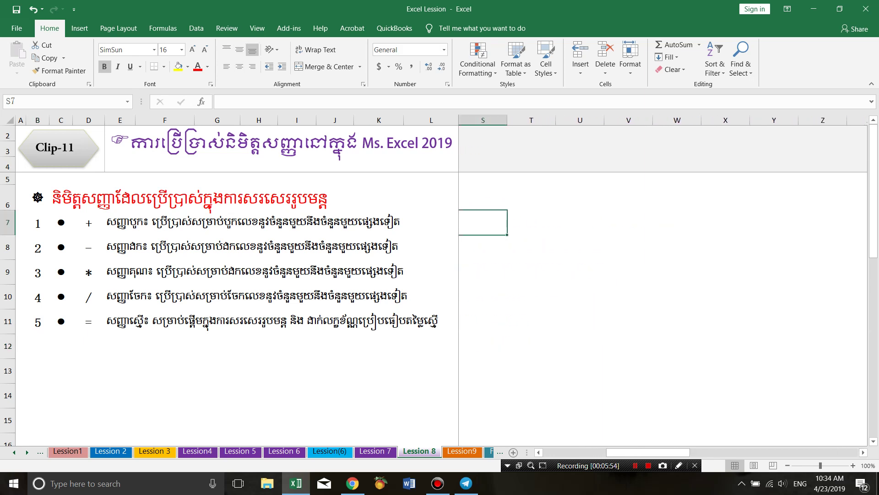
{"action": "left_click_drag", "start_coordinate": [507, 120], "coordinate": [492, 120]}
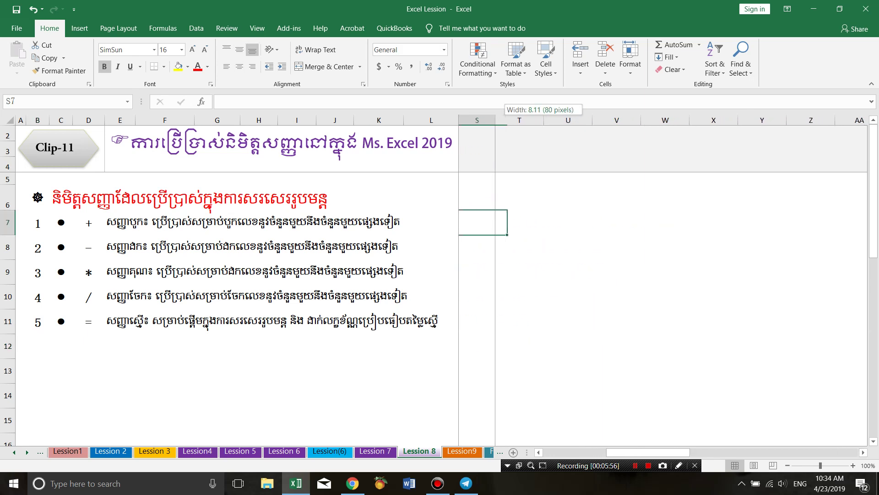
{"action": "left_click", "coordinate": [515, 197]}
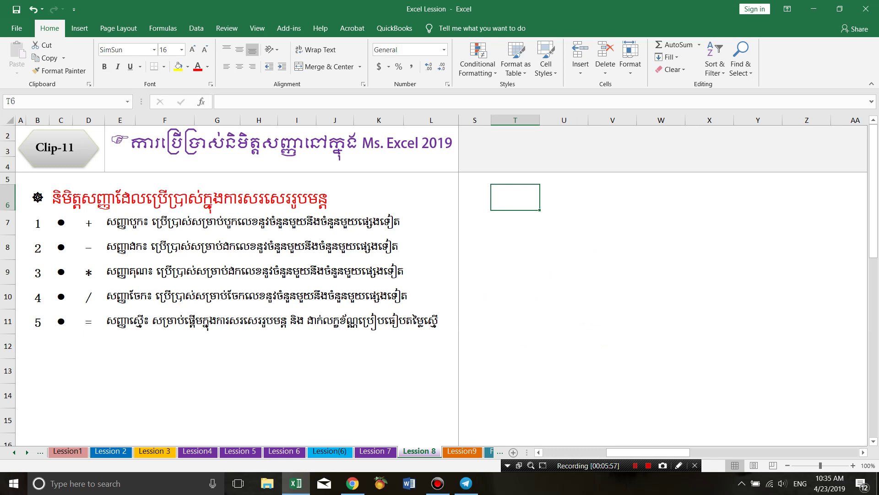
{"action": "type", "text": "="}
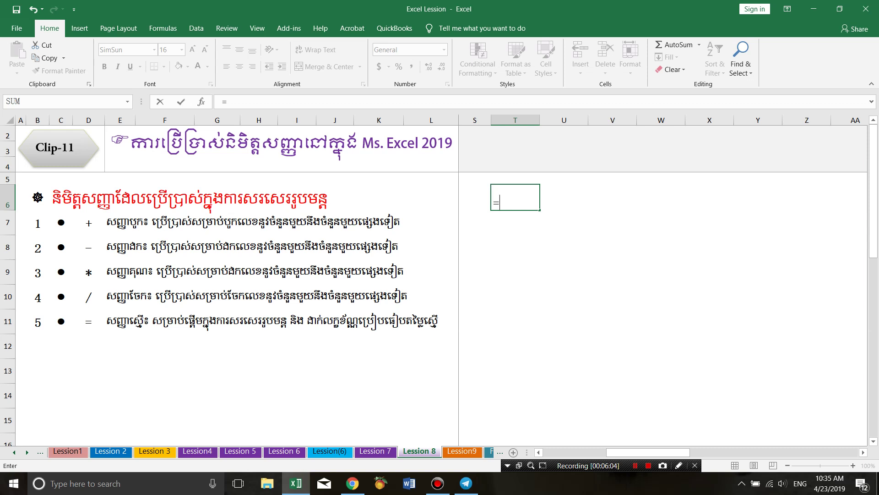
Enter =55=55 in T6, highlighting its equals signs and the 55s to explain them, so it shows TRUE
{"action": "type", "text": "55"}
{"action": "type", "text": "=55"}
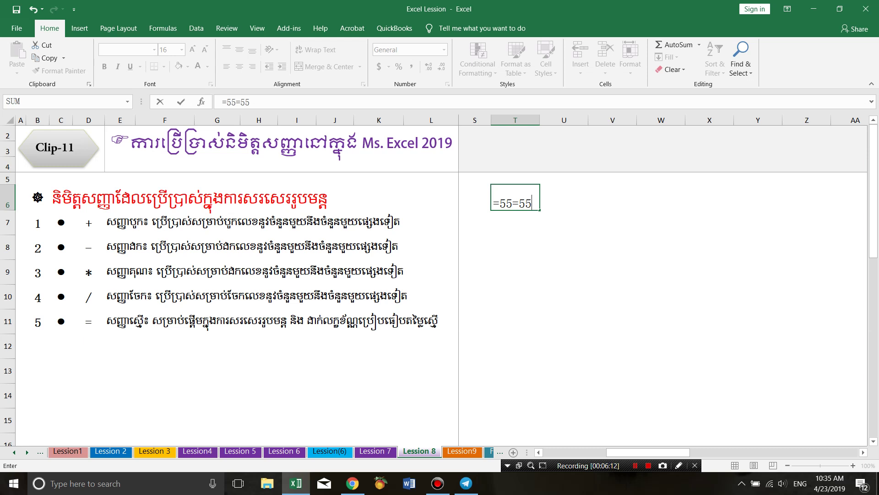
{"action": "left_click_drag", "start_coordinate": [494, 203], "coordinate": [500, 203]}
{"action": "left_click_drag", "start_coordinate": [500, 203], "coordinate": [512, 204]}
{"action": "left_click_drag", "start_coordinate": [493, 203], "coordinate": [499, 203]}
{"action": "left_click_drag", "start_coordinate": [512, 203], "coordinate": [519, 203]}
{"action": "left_click_drag", "start_coordinate": [500, 203], "coordinate": [532, 203]}
{"action": "key", "text": "Return"}
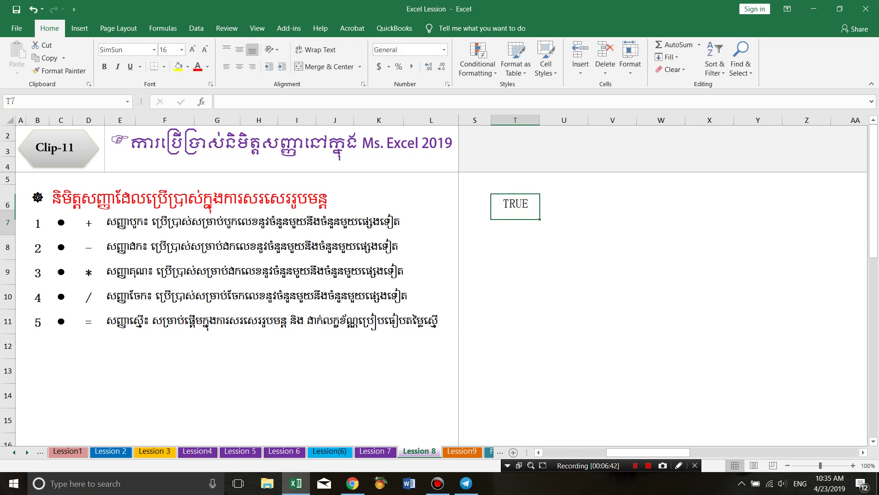
{"action": "key", "text": "Down"}
{"action": "key", "text": "Down"}
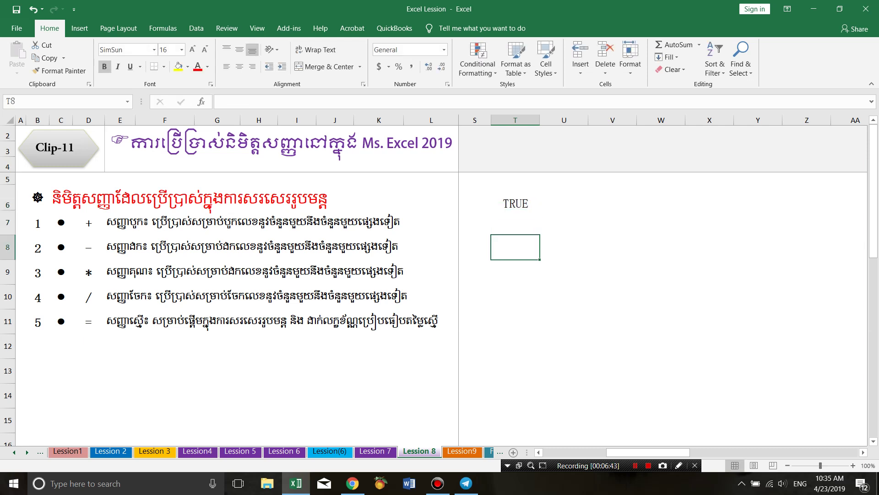
Cancel the entry started in T8 and enter 25, 36, 42, 55 down V7:V10
{"action": "type", "text": "="}
{"action": "key", "text": "Escape"}
{"action": "left_click", "coordinate": [612, 222]}
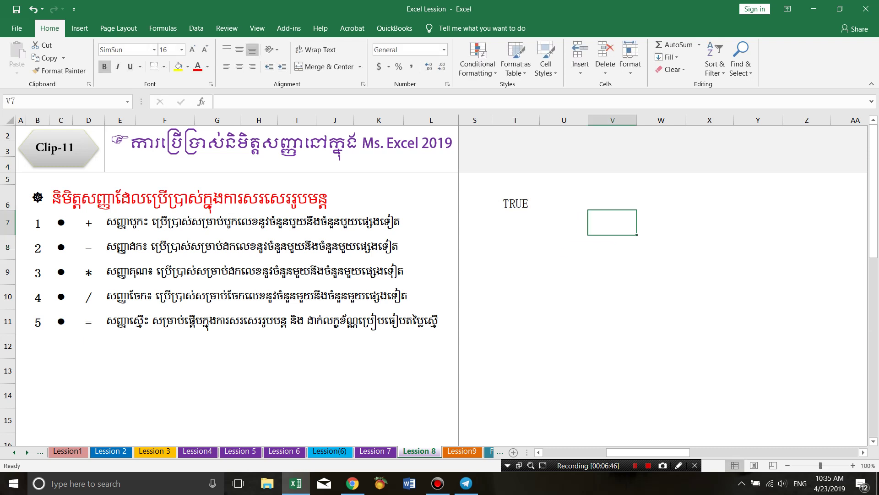
{"action": "type", "text": "25"}
{"action": "key", "text": "Return"}
{"action": "type", "text": "36"}
{"action": "key", "text": "Return"}
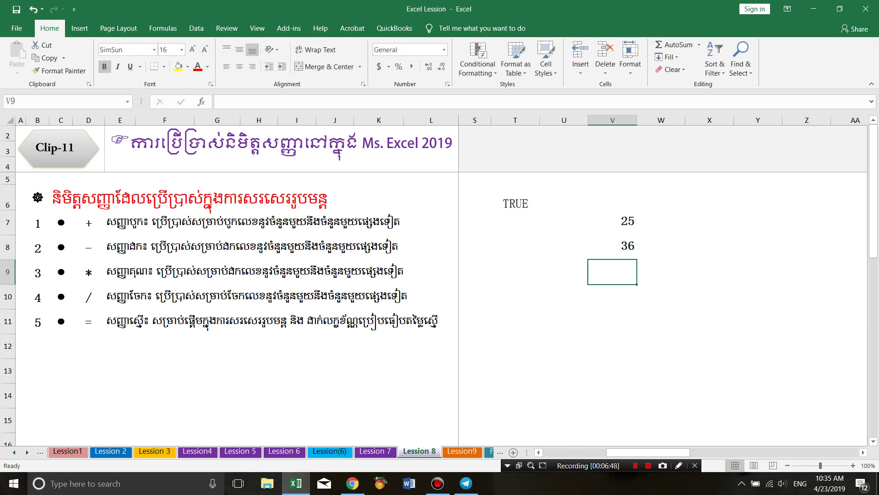
{"action": "type", "text": "42"}
{"action": "key", "text": "Return"}
{"action": "type", "text": "55"}
Enter 55, 34, 43, 25 in W7:W10 and check both columns' totals in the status bar
{"action": "left_click", "coordinate": [661, 222]}
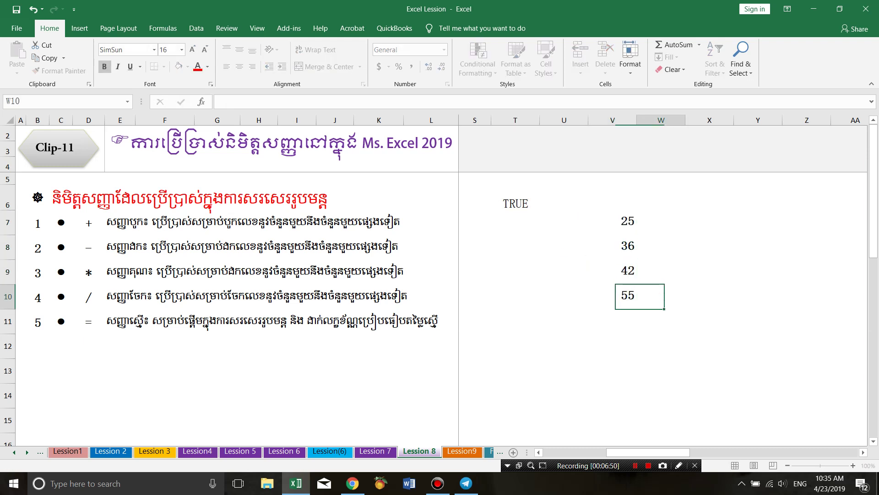
{"action": "type", "text": "55"}
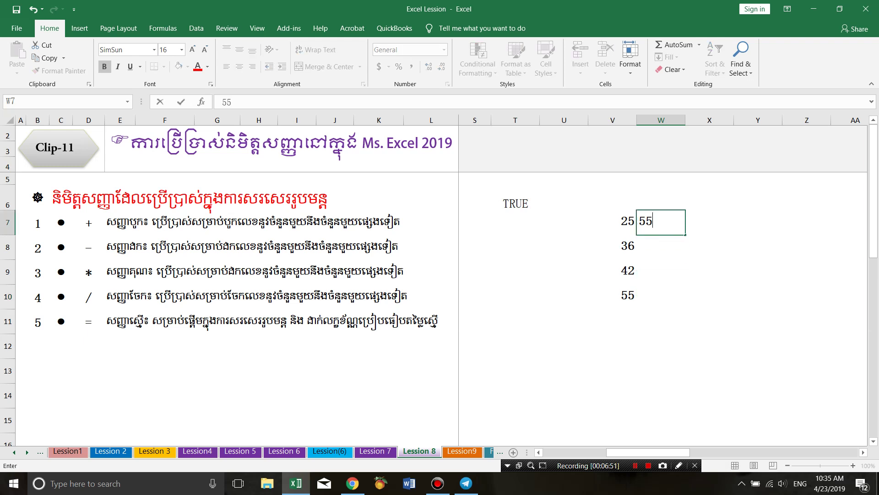
{"action": "key", "text": "Return"}
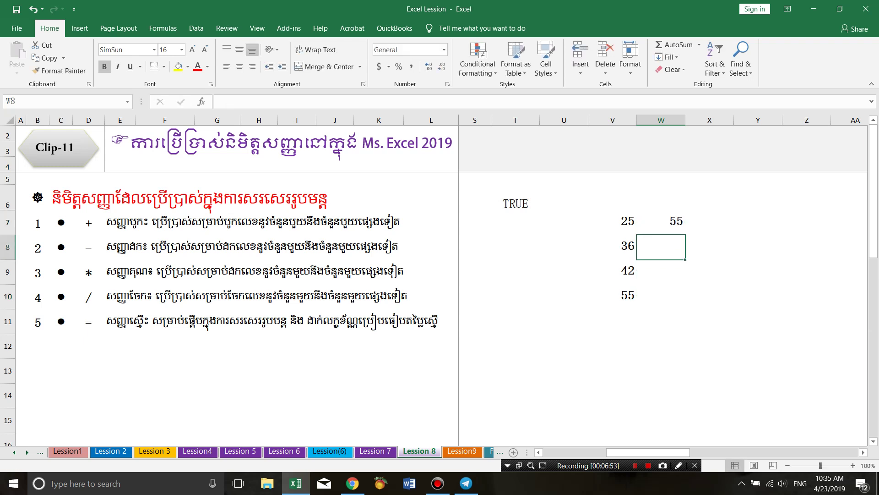
{"action": "type", "text": "34"}
{"action": "key", "text": "Return"}
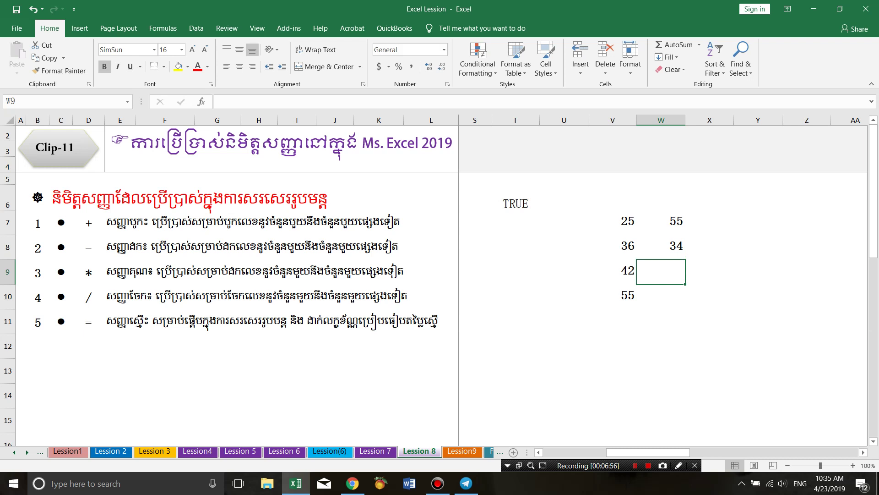
{"action": "type", "text": "43"}
{"action": "key", "text": "Return"}
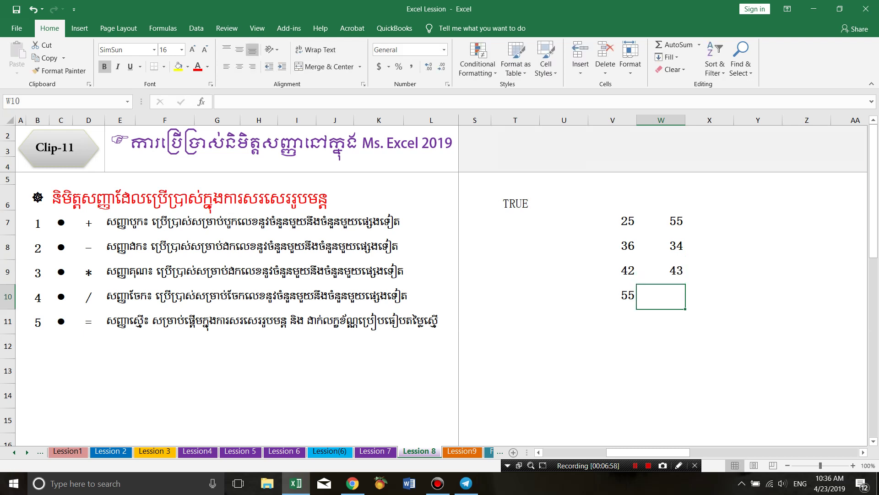
{"action": "type", "text": "55"}
{"action": "key", "text": "Return"}
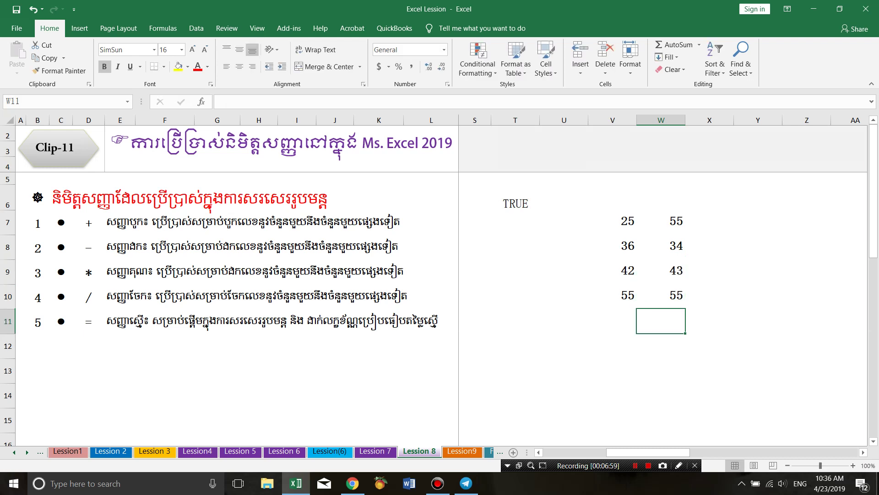
{"action": "key", "text": "Up"}
{"action": "type", "text": "2"}
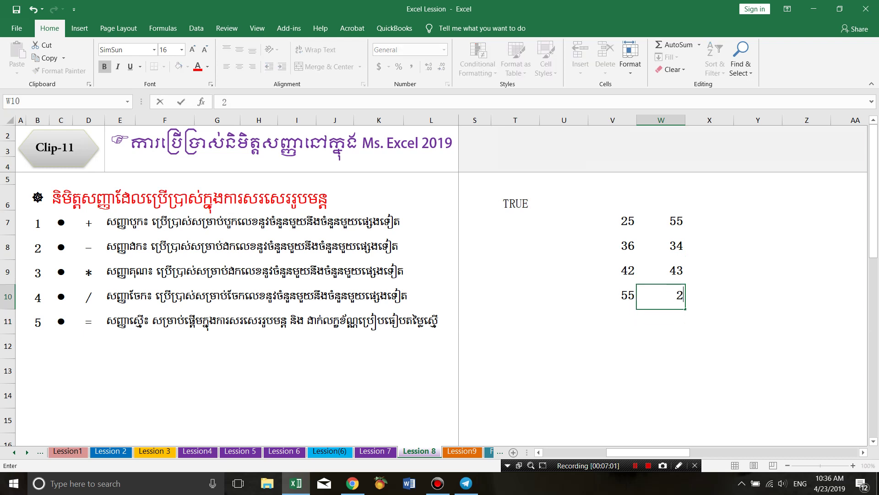
{"action": "type", "text": "5"}
{"action": "key", "text": "Return"}
{"action": "left_click_drag", "start_coordinate": [612, 222], "coordinate": [613, 295]}
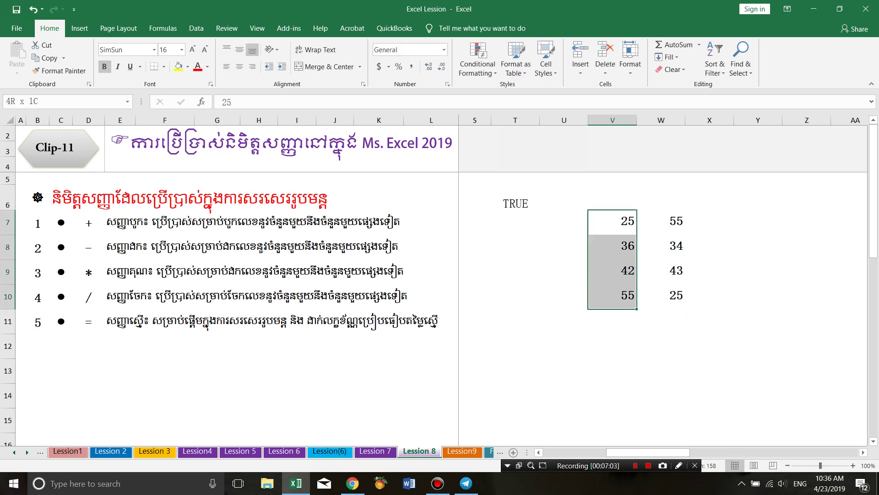
{"action": "left_click_drag", "start_coordinate": [661, 222], "coordinate": [661, 295]}
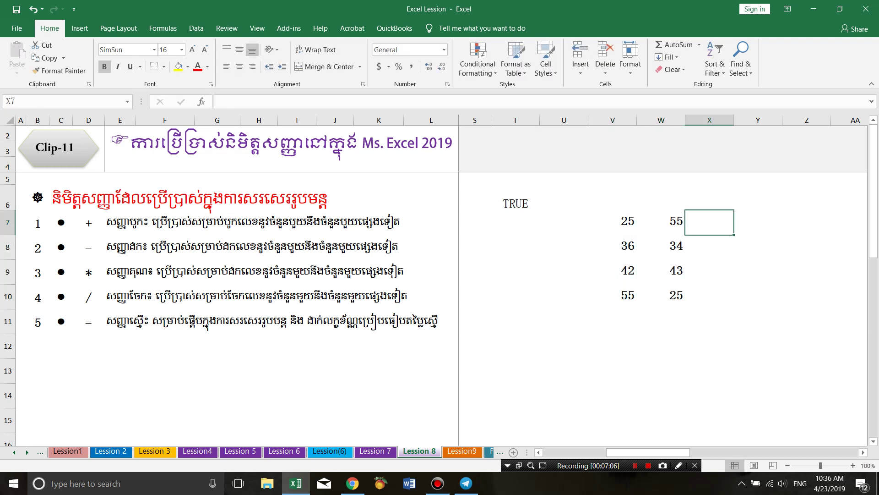
Build =SUM(V7:V10)=SUM(W7:W10) in V11 by selecting the two ranges
{"action": "left_click", "coordinate": [612, 321]}
{"action": "type", "text": "="}
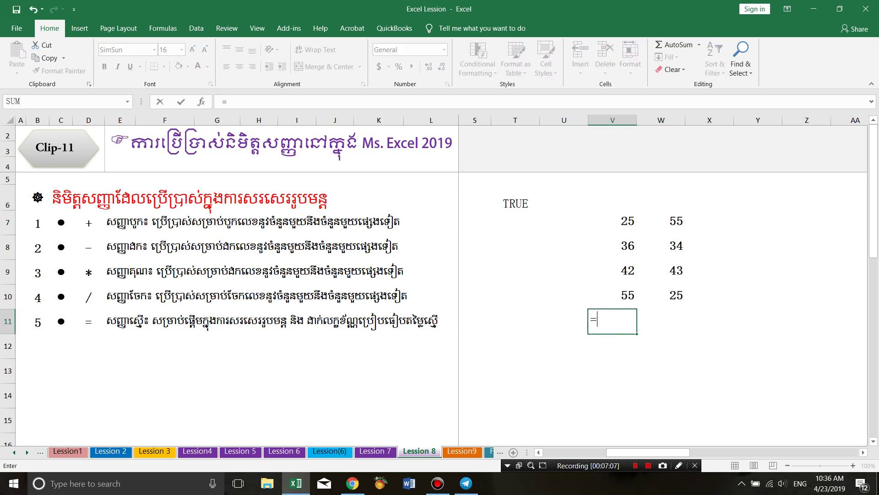
{"action": "type", "text": "SUM("}
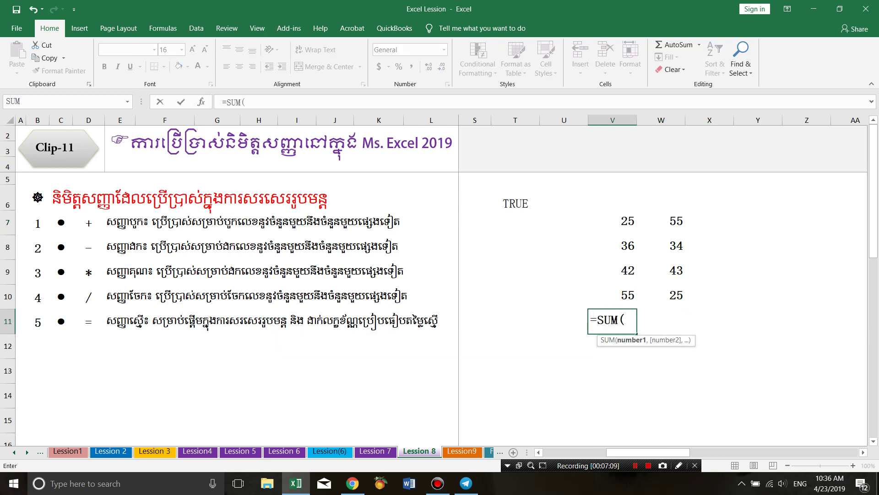
{"action": "left_click_drag", "start_coordinate": [613, 222], "coordinate": [612, 296]}
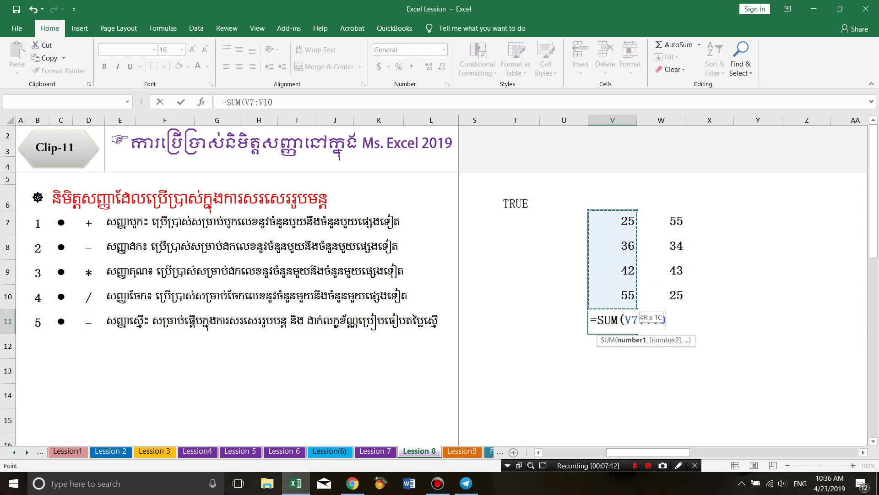
{"action": "type", "text": ")"}
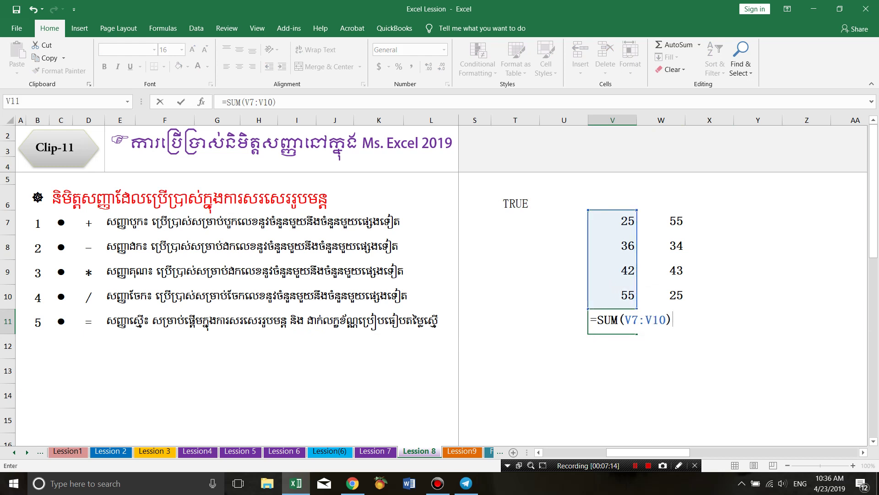
{"action": "type", "text": "=SUM("}
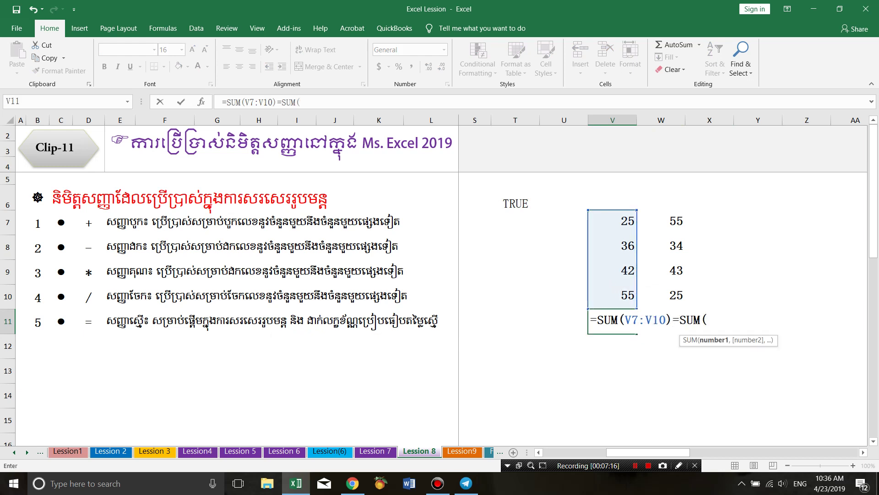
{"action": "left_click_drag", "start_coordinate": [661, 221], "coordinate": [661, 295]}
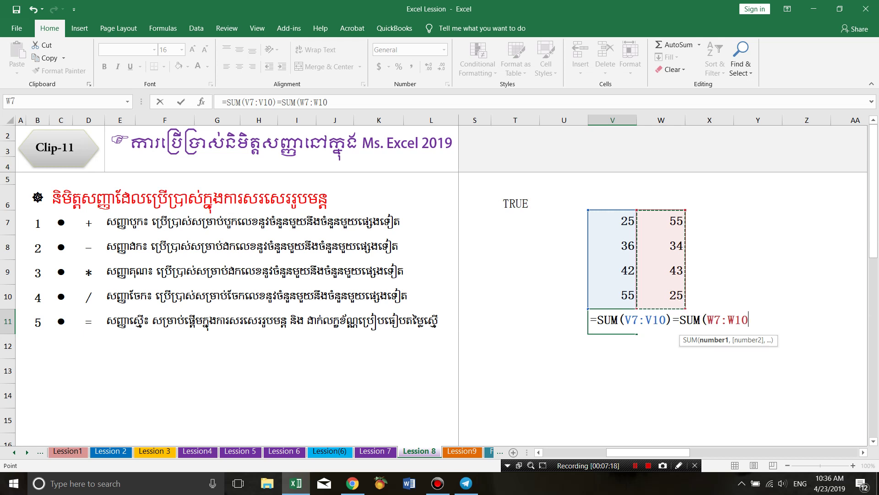
{"action": "type", "text": ")"}
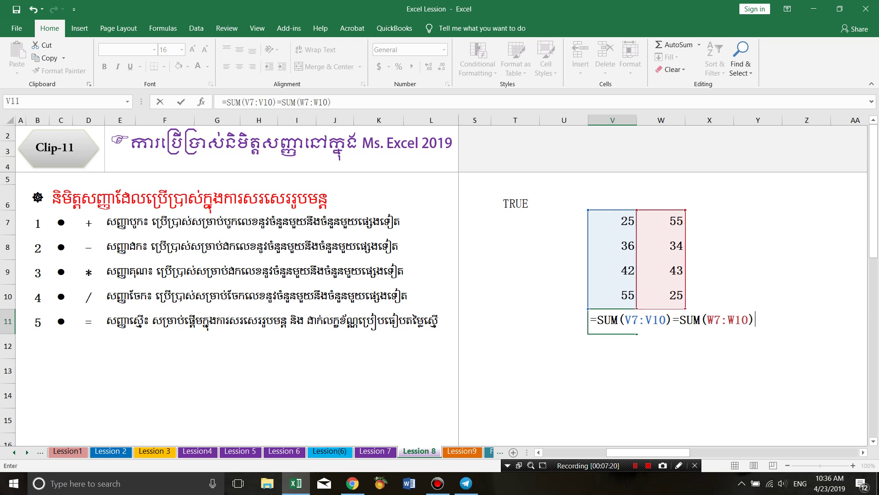
Highlight the formula's leading equals sign, then confirm V11 showing FALSE and reopen it
{"action": "key", "text": "Home"}
{"action": "key", "text": "shift+Right"}
{"action": "key", "text": "shift+Right"}
{"action": "key", "text": "Left"}
{"action": "key", "text": "shift+Right"}
{"action": "key", "text": "Return"}
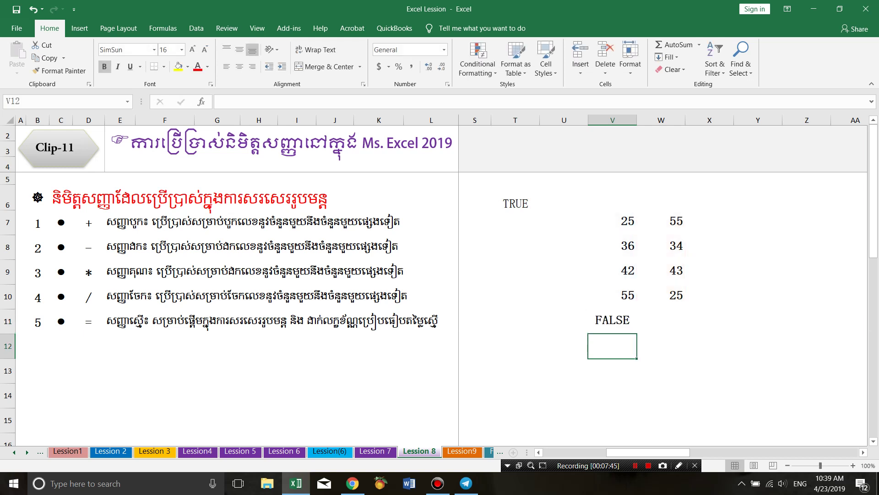
{"action": "key", "text": "Up"}
{"action": "key", "text": "F2"}
Review V11's FALSE result and compare the V7:V10 and W7:W10 totals
{"action": "key", "text": "Return"}
{"action": "key", "text": "Up"}
{"action": "key", "text": "F2"}
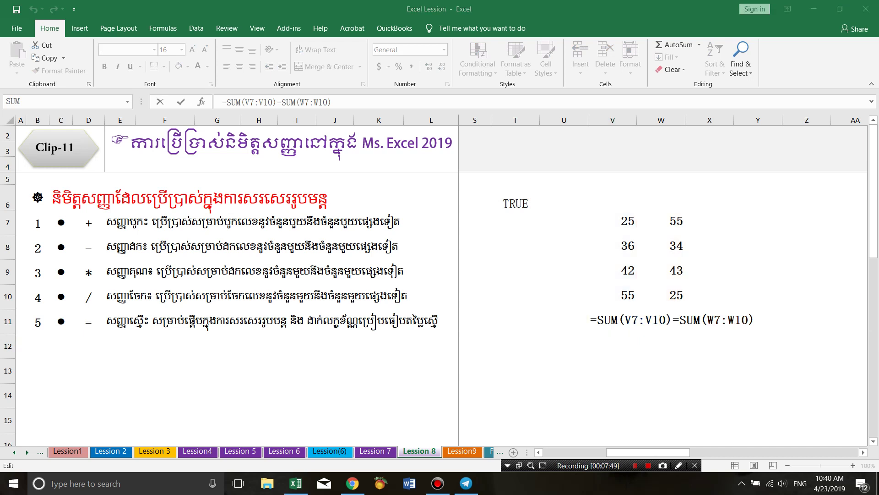
{"action": "key", "text": "Return"}
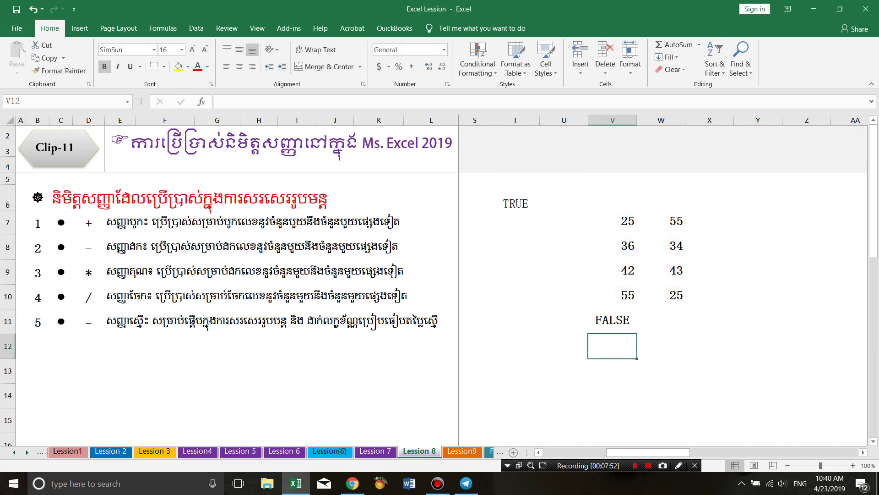
{"action": "key", "text": "Up"}
{"action": "left_click_drag", "start_coordinate": [613, 222], "coordinate": [612, 296]}
{"action": "left_click_drag", "start_coordinate": [661, 222], "coordinate": [662, 295]}
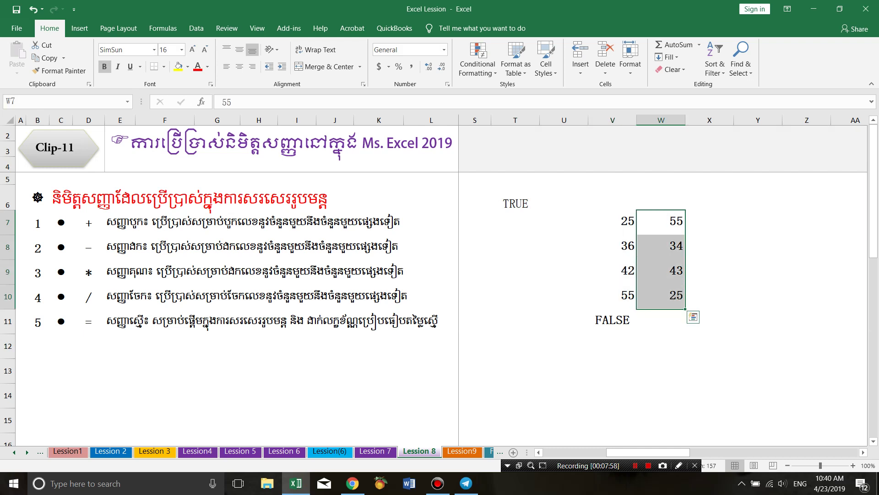
{"action": "double_click", "coordinate": [612, 320]}
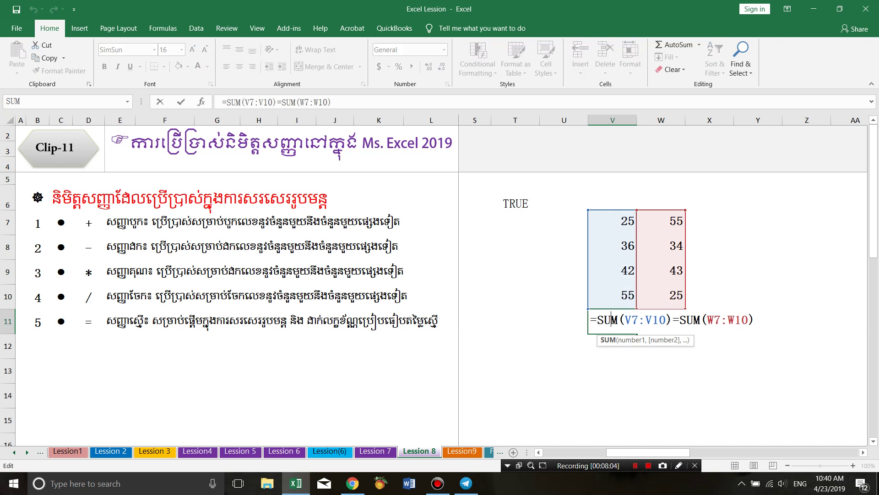
{"action": "key", "text": "Return"}
Change W8 from 34 to 35 so both columns total 158, then review V11's formula
{"action": "left_click", "coordinate": [660, 247]}
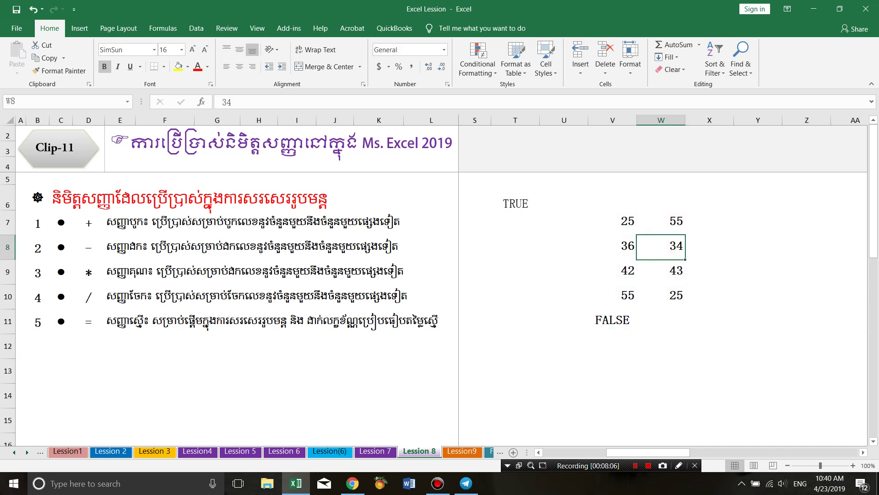
{"action": "key", "text": "F2"}
{"action": "key", "text": "BackSpace"}
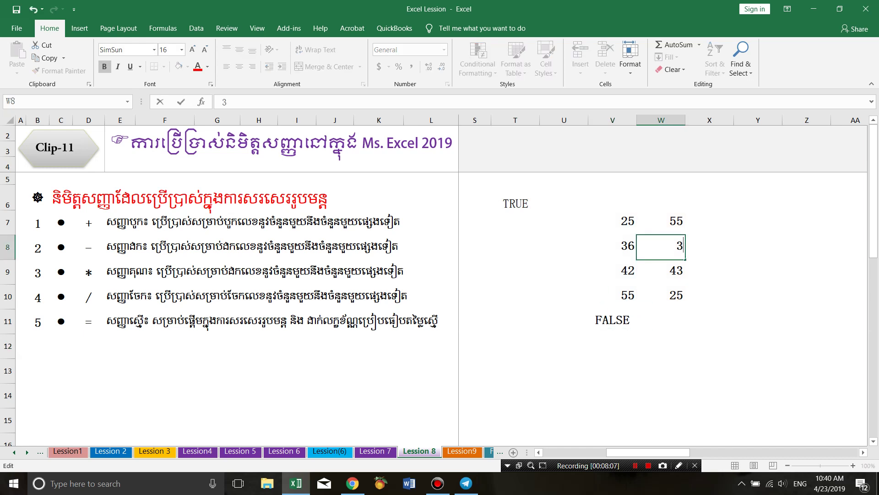
{"action": "type", "text": "5"}
{"action": "key", "text": "Return"}
{"action": "double_click", "coordinate": [611, 319]}
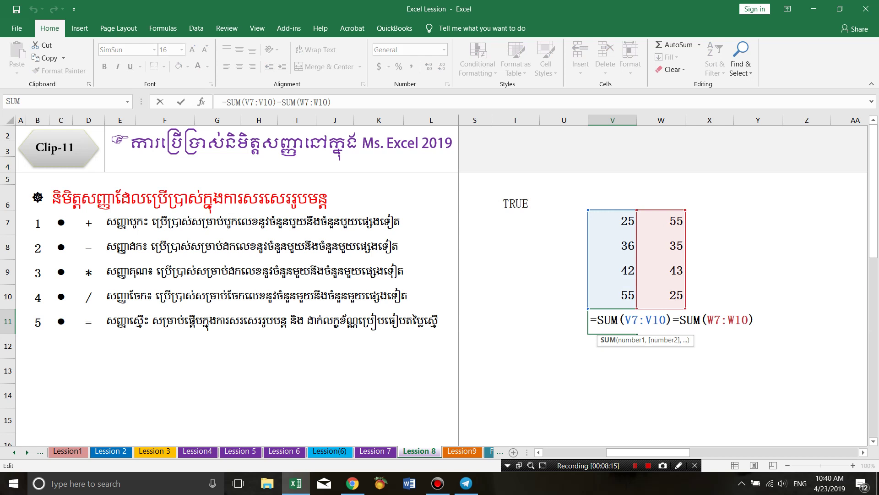
{"action": "key", "text": "shift+Home"}
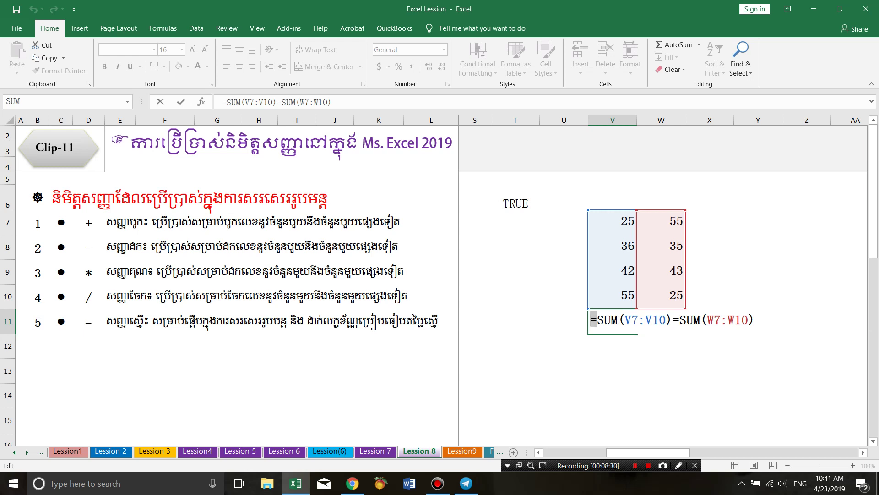
{"action": "mouse_move", "coordinate": [672, 319]}
{"action": "left_mouse_down"}
{"action": "mouse_move", "coordinate": [679, 319]}
{"action": "mouse_move", "coordinate": [603, 320]}
{"action": "left_mouse_up"}
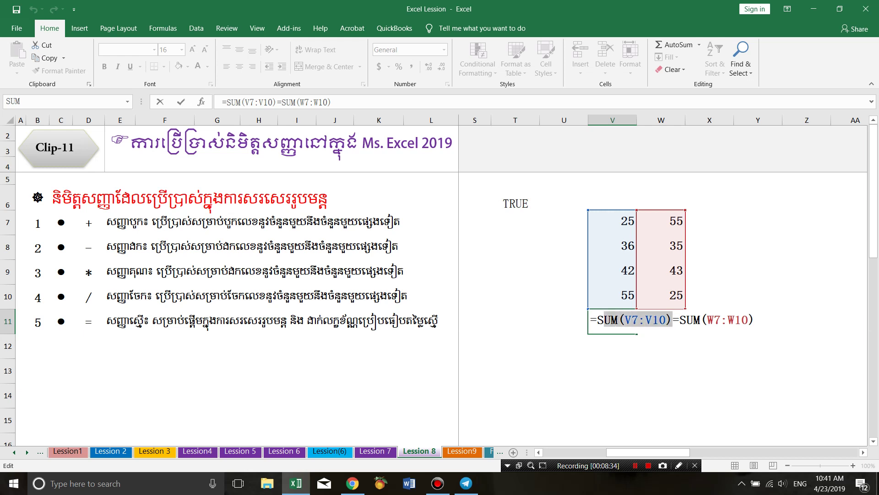
{"action": "left_click_drag", "start_coordinate": [680, 319], "coordinate": [754, 320]}
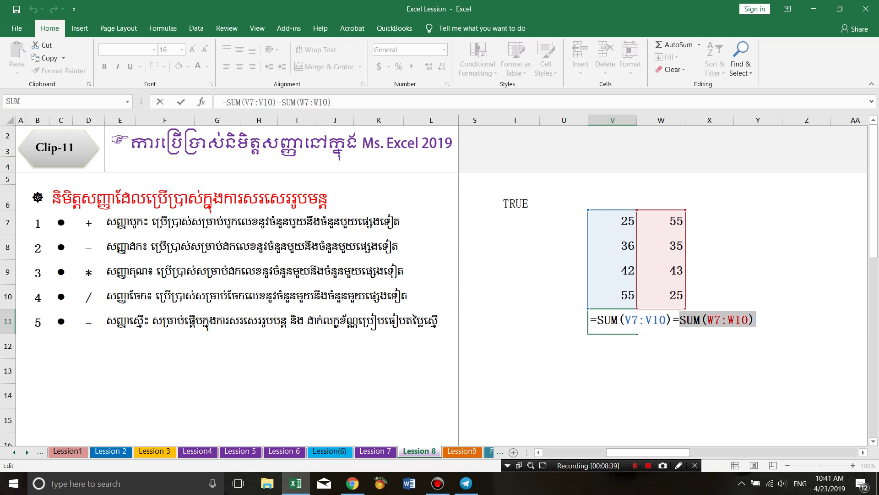
{"action": "key", "text": "Return"}
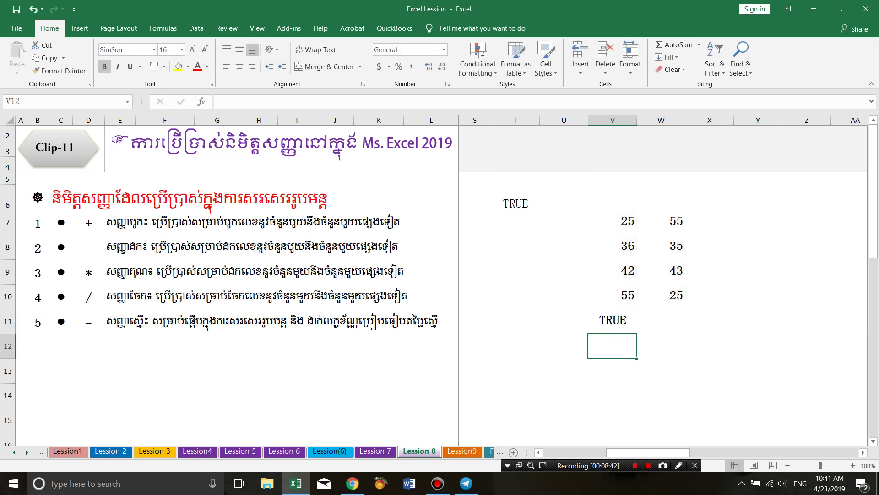
Number the next lesson item 6 in B12 for the > sign
{"action": "left_click", "coordinate": [38, 346]}
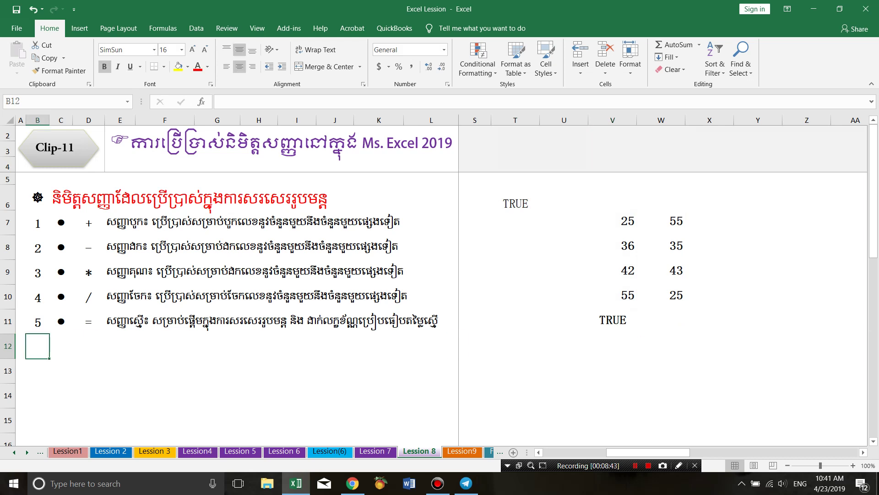
{"action": "type", "text": "6"}
{"action": "key", "text": "Return"}
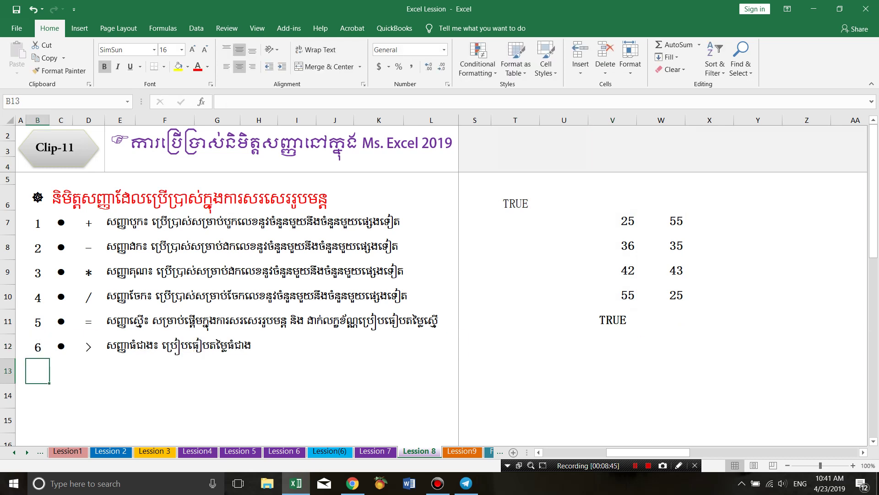
{"action": "left_click", "coordinate": [564, 346]}
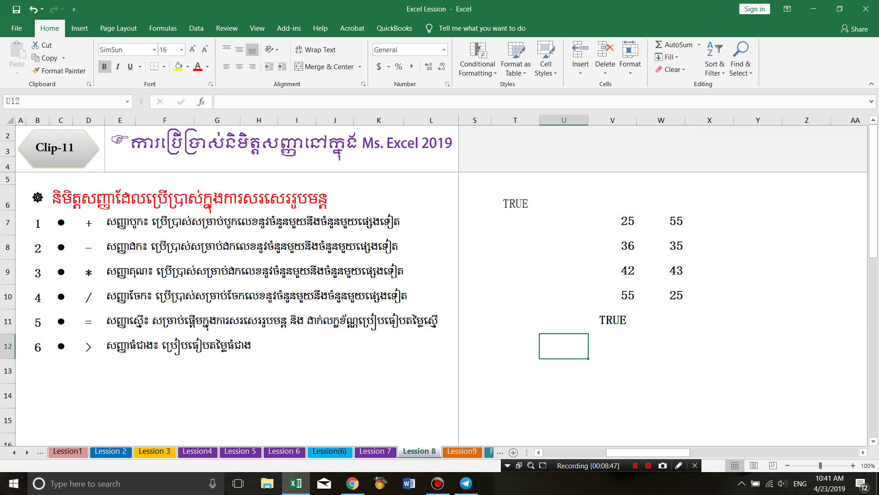
Change V11 to =SUM(V7:V10)>SUM(W7:W10) by replacing the equals sign with >
{"action": "left_click", "coordinate": [612, 320]}
{"action": "double_click", "coordinate": [613, 320]}
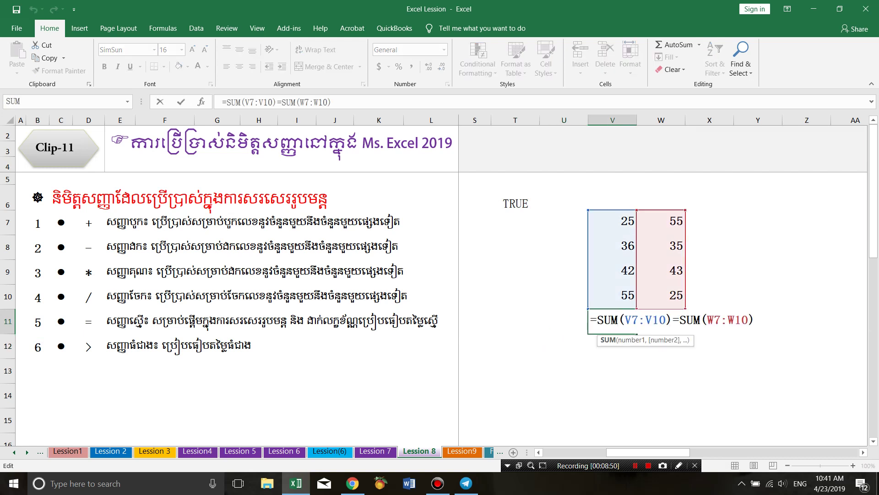
{"action": "key", "text": "BackSpace"}
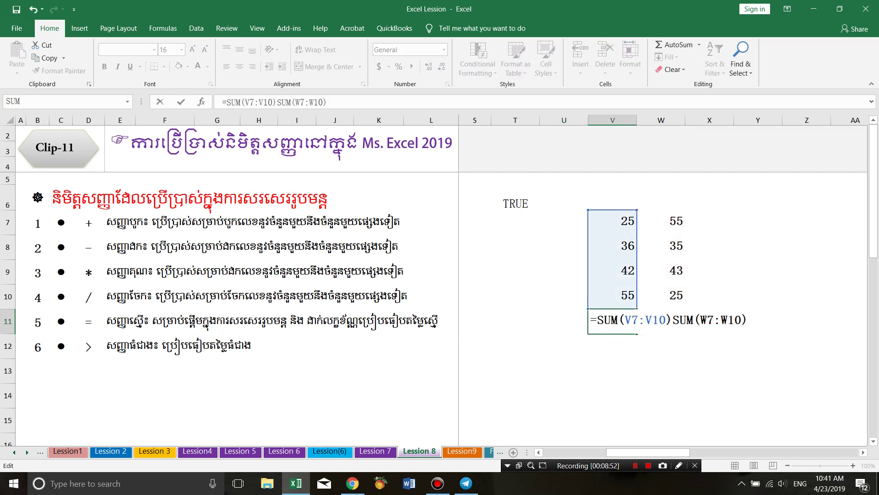
{"action": "type", "text": ">"}
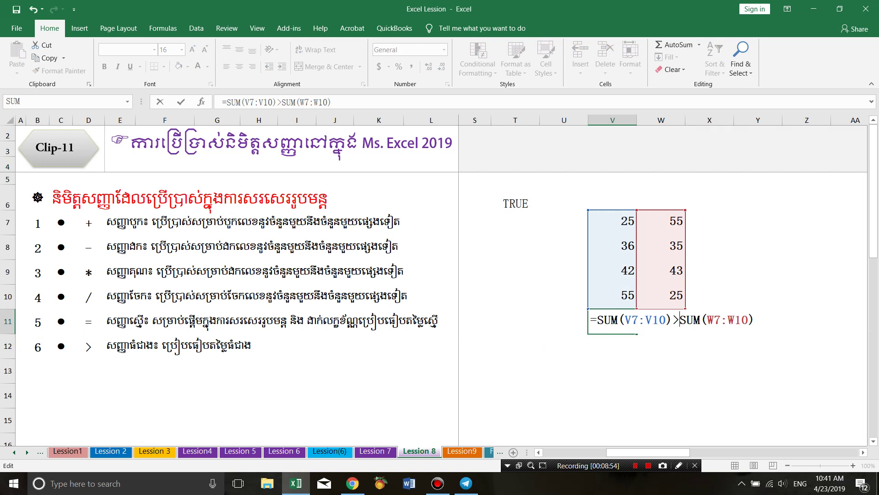
{"action": "key", "text": "Return"}
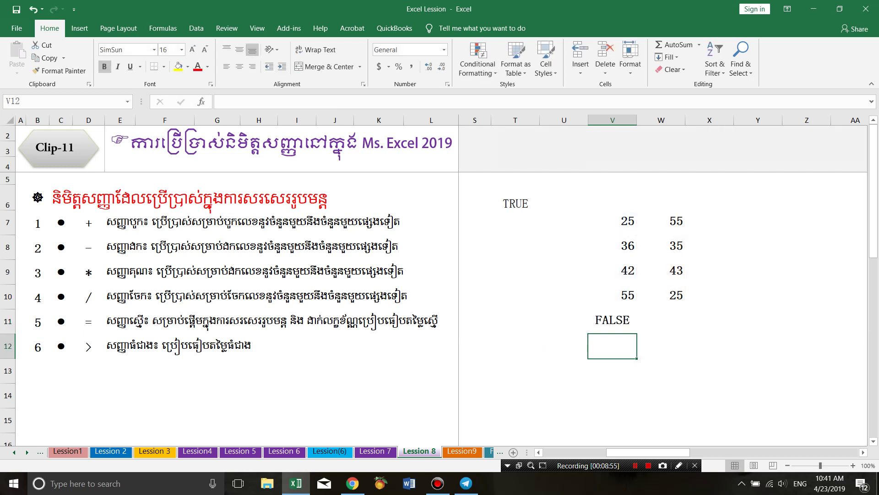
{"action": "left_click", "coordinate": [626, 319]}
{"action": "double_click", "coordinate": [625, 319]}
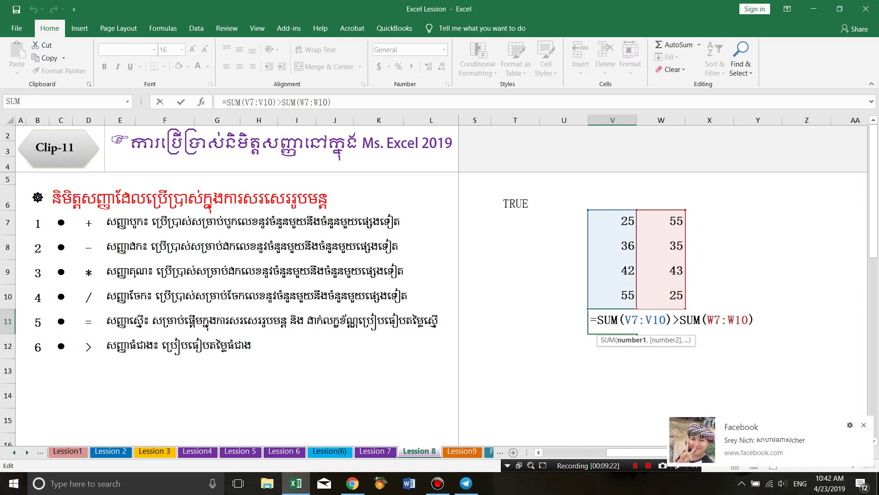
{"action": "key", "text": "Return"}
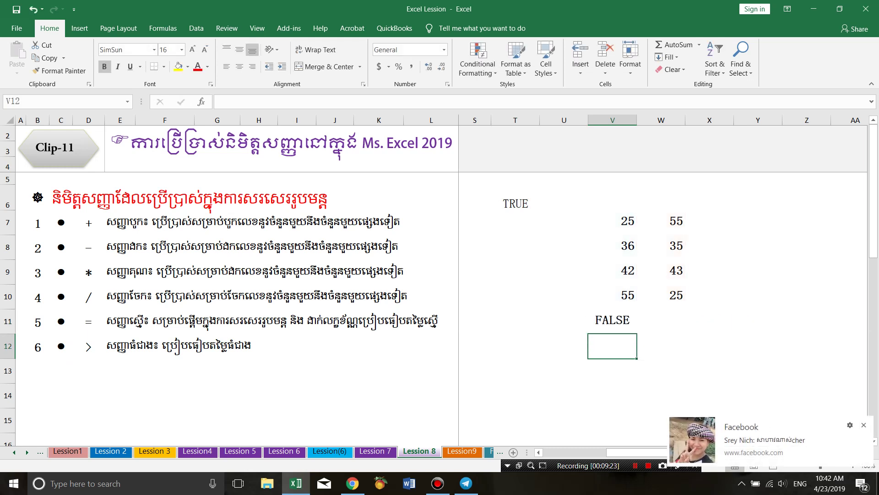
Change V9 from 42 to 43 so the sum comparison returns TRUE
{"action": "left_click", "coordinate": [612, 272]}
{"action": "type", "text": "4"}
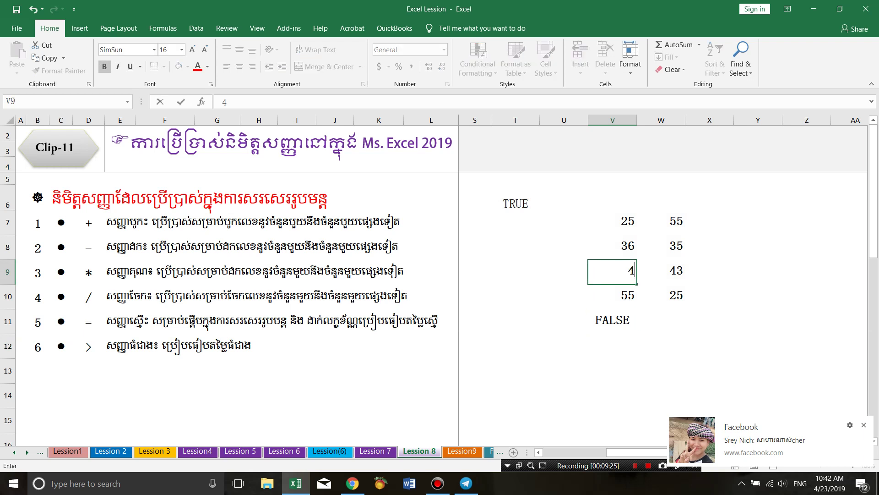
{"action": "type", "text": "3"}
{"action": "key", "text": "Return"}
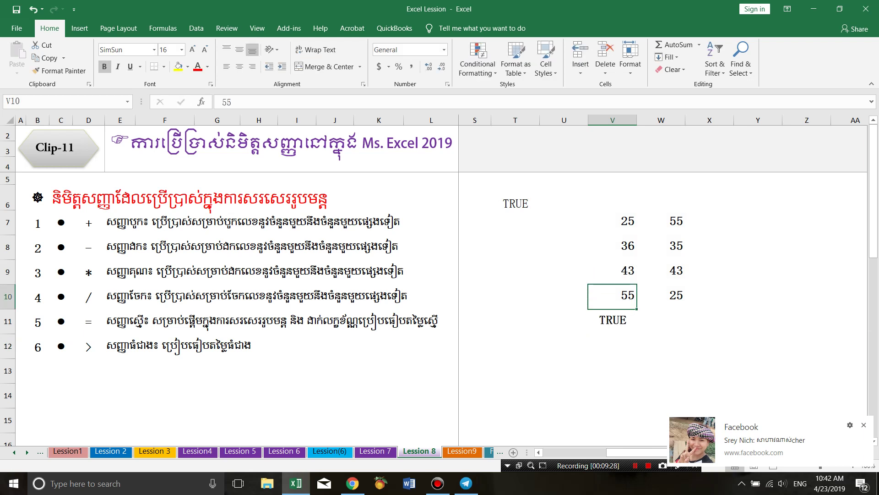
{"action": "left_click", "coordinate": [612, 320]}
{"action": "left_click_drag", "start_coordinate": [612, 221], "coordinate": [612, 296]}
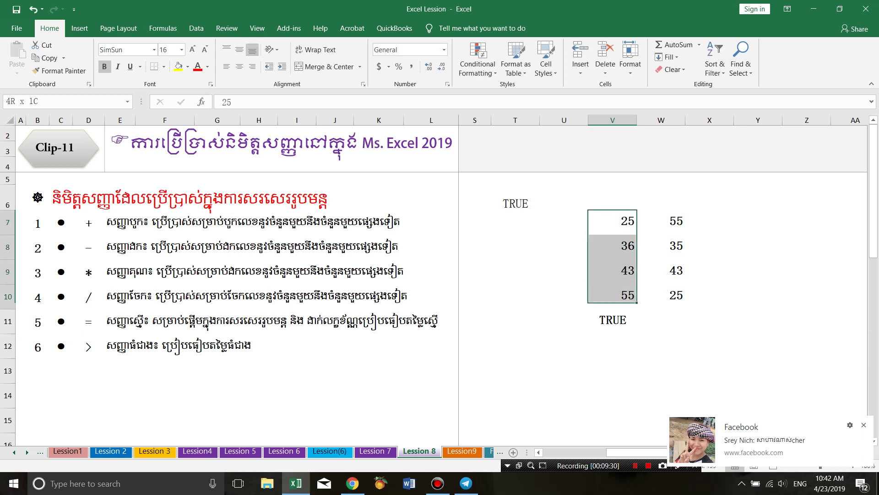
{"action": "left_click", "coordinate": [612, 197]}
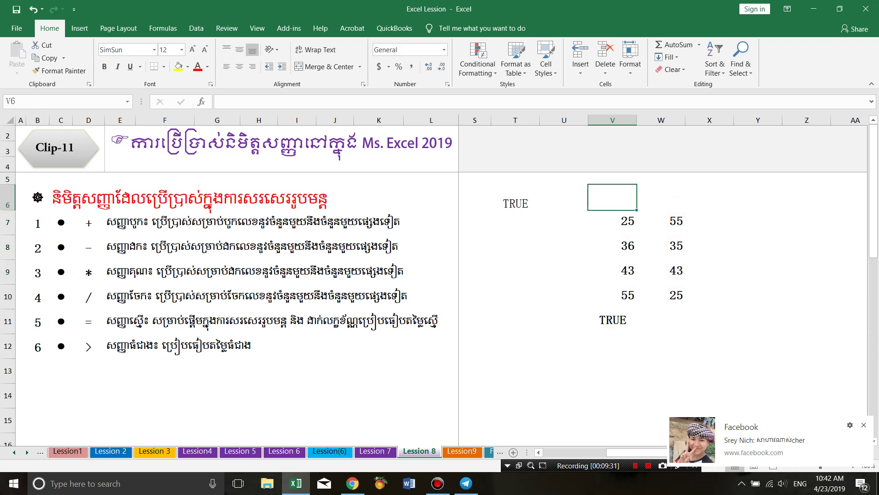
{"action": "type", "text": "a"}
Enter the headers A in V6 and B in W6
{"action": "left_click", "coordinate": [661, 197]}
{"action": "key", "text": "Left"}
{"action": "type", "text": "A"}
{"action": "key", "text": "Tab"}
{"action": "key", "text": "F2"}
{"action": "type", "text": "b"}
{"action": "key", "text": "Tab"}
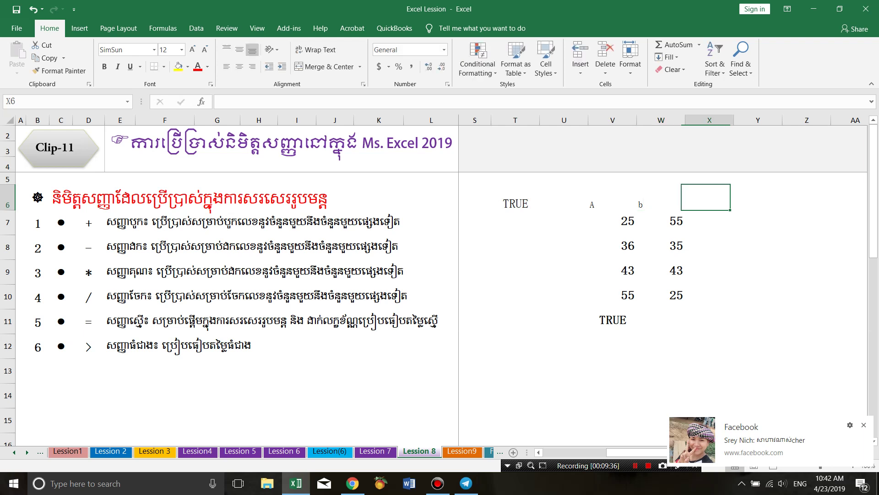
{"action": "key", "text": "shift+Tab"}
{"action": "key", "text": "F2"}
{"action": "key", "text": "ctrl+Return"}
{"action": "type", "text": "B"}
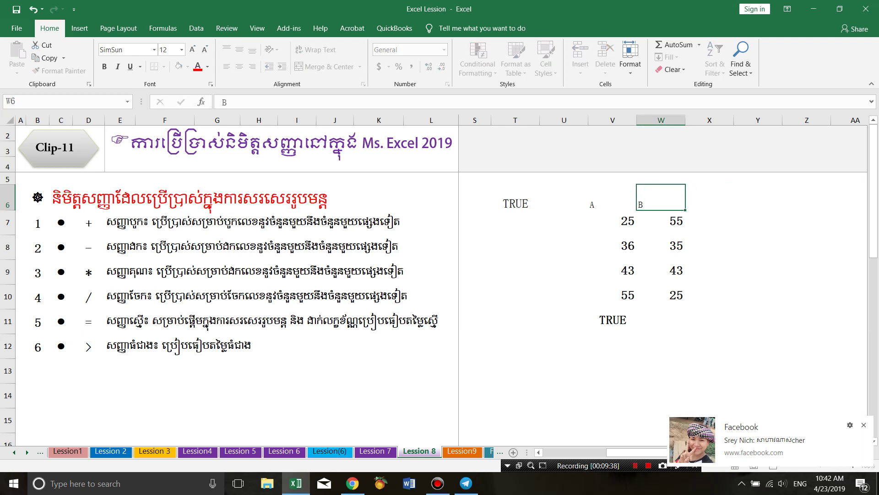
{"action": "key", "text": "Tab"}
Center and middle-align the headers and numbers in V6:W10
{"action": "key", "text": "Left"}
{"action": "key", "text": "Left"}
{"action": "key", "text": "shift+Right"}
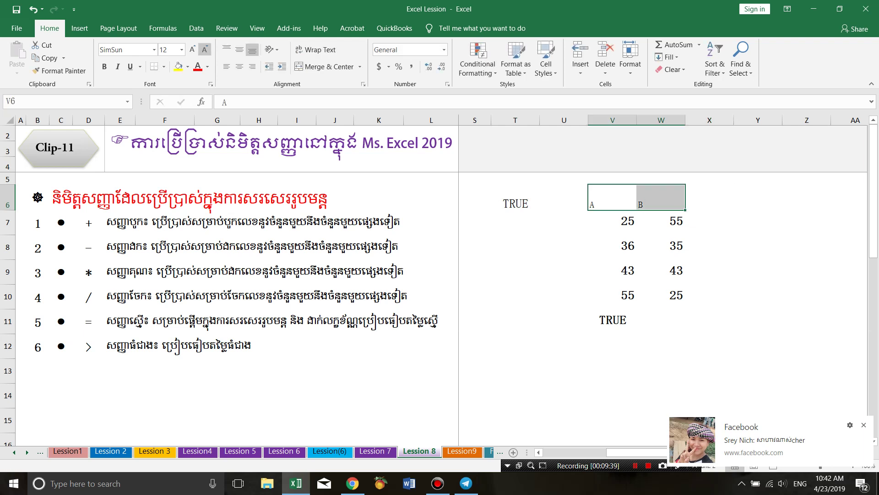
{"action": "left_click", "coordinate": [239, 66]}
{"action": "left_click", "coordinate": [239, 49]}
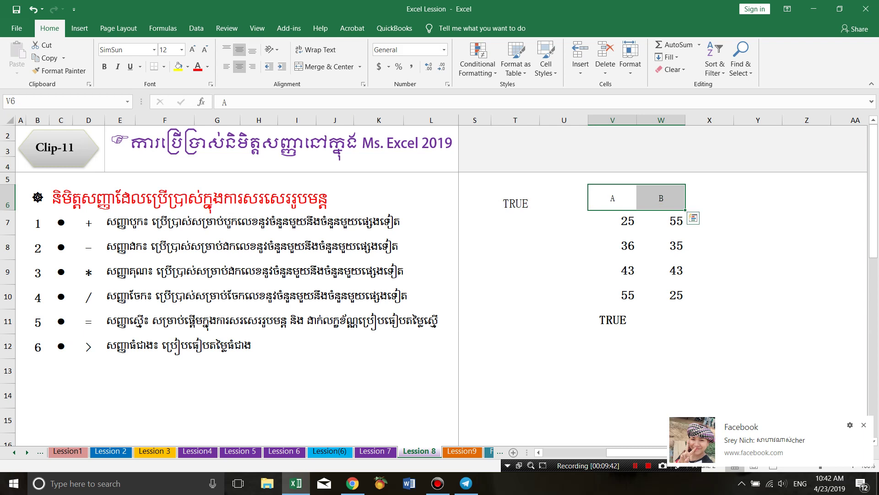
{"action": "key", "text": "Down"}
{"action": "key", "text": "shift+Right"}
{"action": "key", "text": "shift+Down"}
{"action": "key", "text": "shift+Down"}
{"action": "key", "text": "shift+Down"}
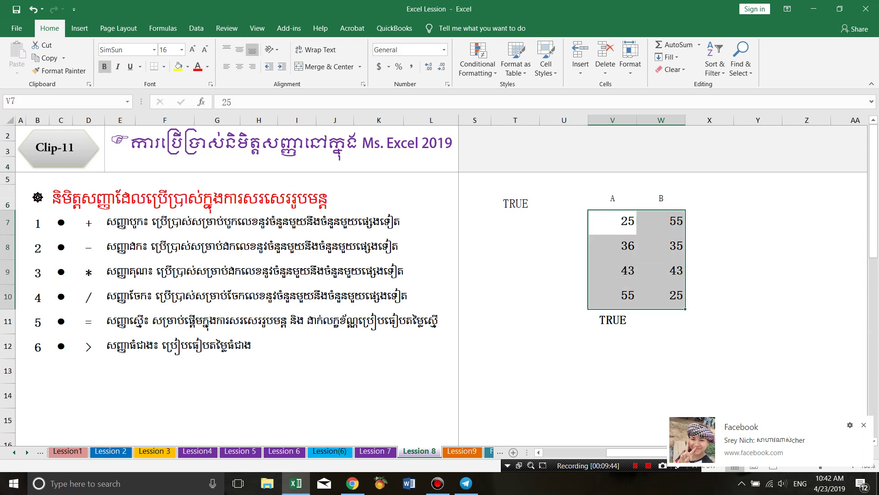
{"action": "left_click", "coordinate": [239, 66]}
{"action": "left_click", "coordinate": [239, 50]}
Copy V7's formatting onto V6:W6 with Format Painter and fill the headers light grey
{"action": "key", "text": "Up"}
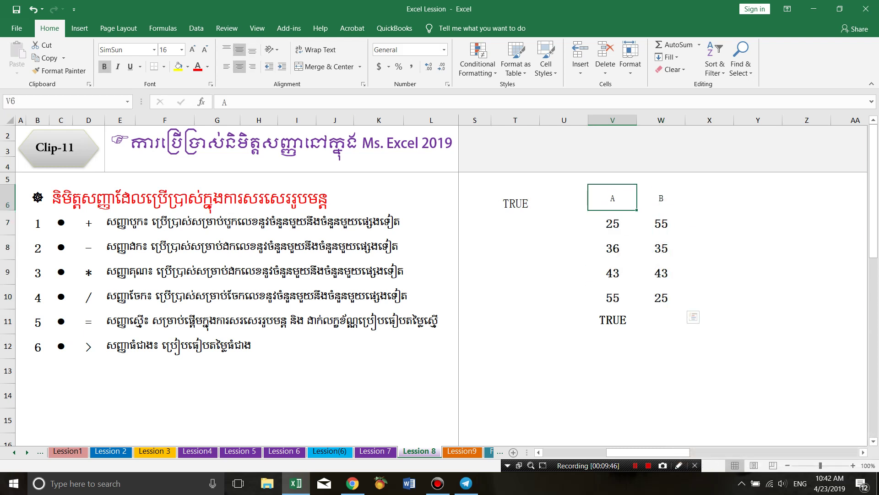
{"action": "key", "text": "shift+Right"}
{"action": "key", "text": "Down"}
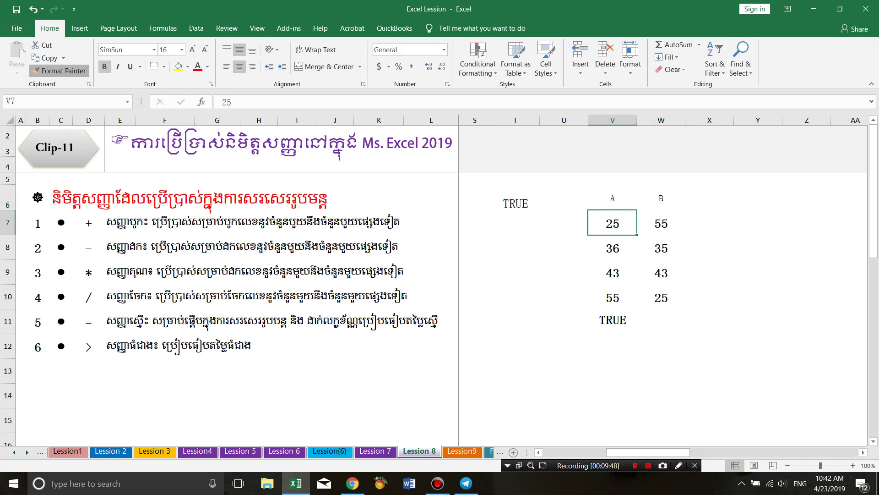
{"action": "left_click", "coordinate": [60, 70]}
{"action": "left_click_drag", "start_coordinate": [612, 198], "coordinate": [661, 197]}
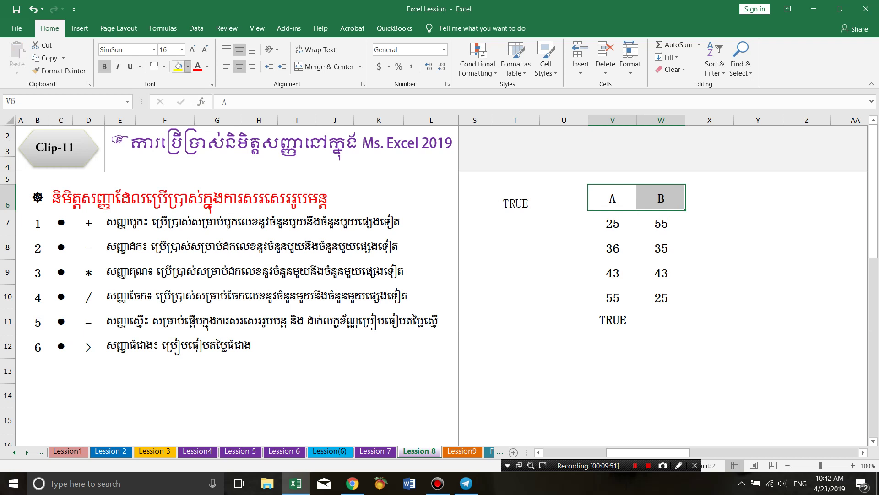
{"action": "left_click", "coordinate": [188, 66]}
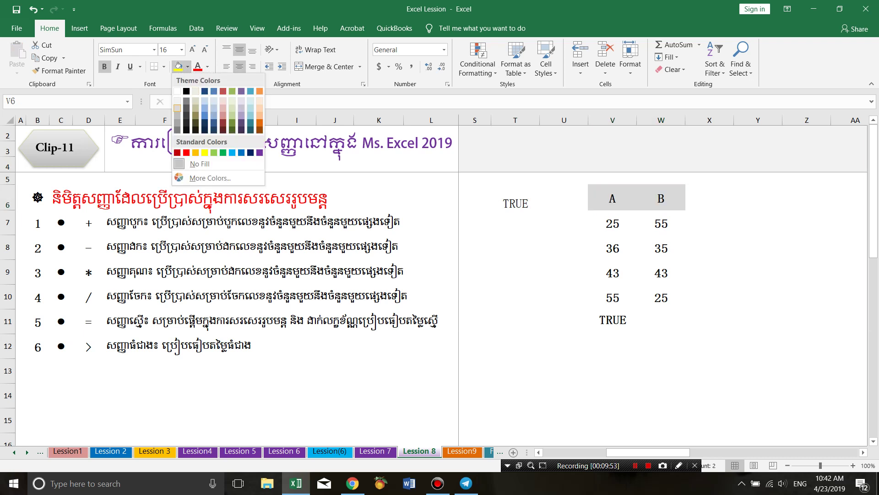
{"action": "left_click", "coordinate": [177, 108]}
{"action": "left_click", "coordinate": [604, 319]}
{"action": "double_click", "coordinate": [603, 320]}
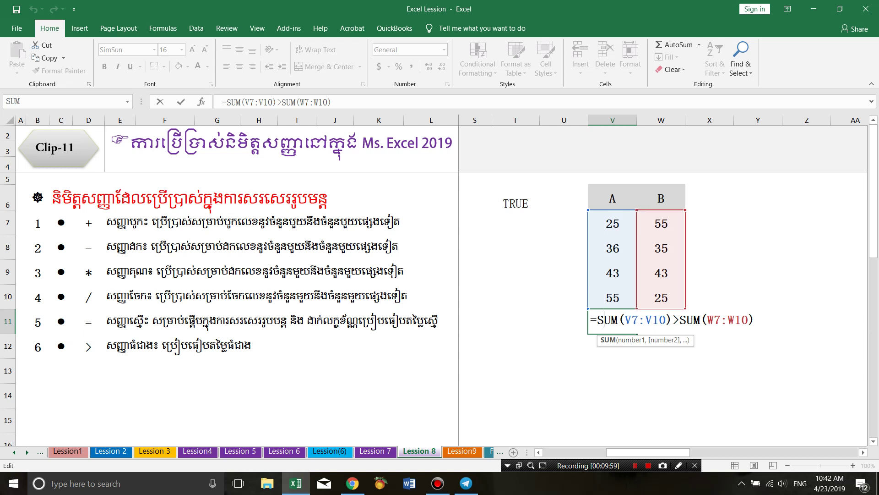
Enter item number 7 in B13 for the < operator
{"action": "key", "text": "Return"}
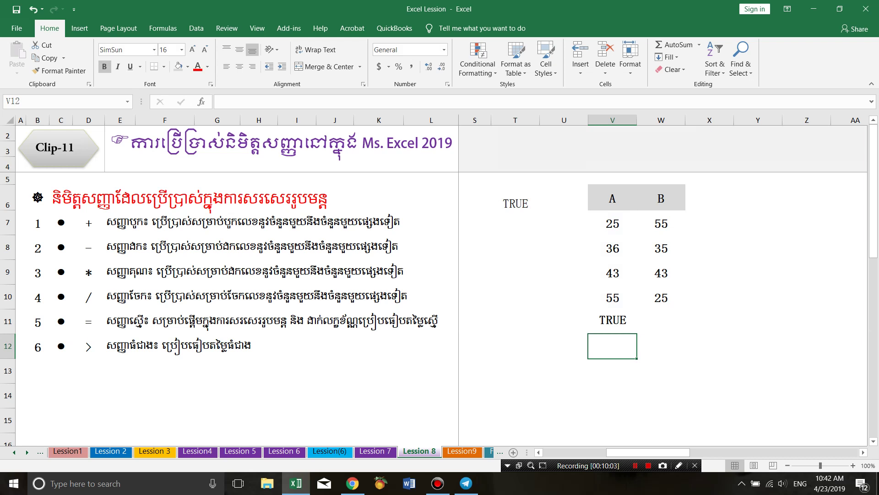
{"action": "double_click", "coordinate": [611, 319]}
{"action": "key", "text": "Return"}
{"action": "left_click", "coordinate": [37, 371]}
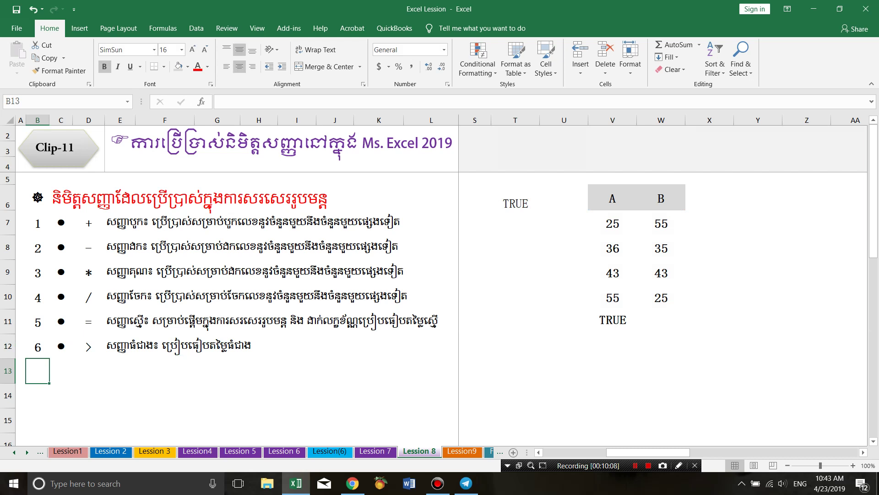
{"action": "type", "text": "7"}
{"action": "left_click", "coordinate": [61, 371]}
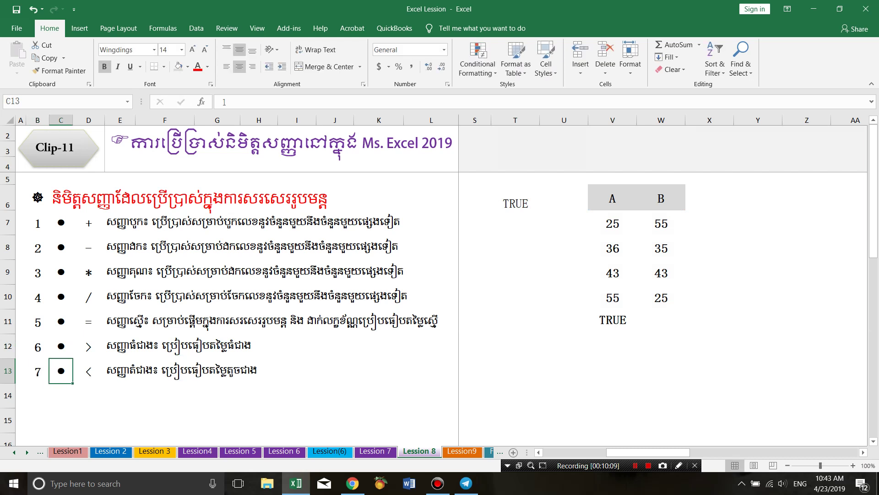
Change V11 to =SUM(V7:V10)<SUM(W7:W10), which shows FALSE
{"action": "double_click", "coordinate": [612, 319]}
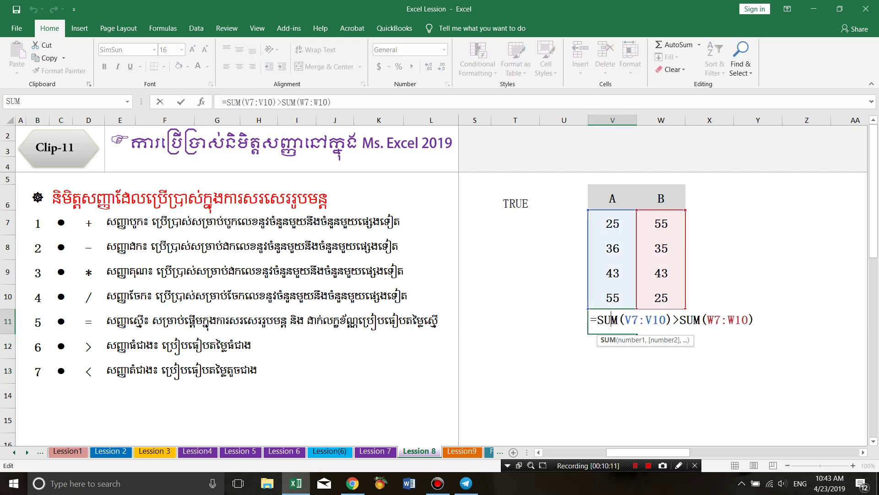
{"action": "left_click", "coordinate": [679, 320]}
{"action": "key", "text": "BackSpace"}
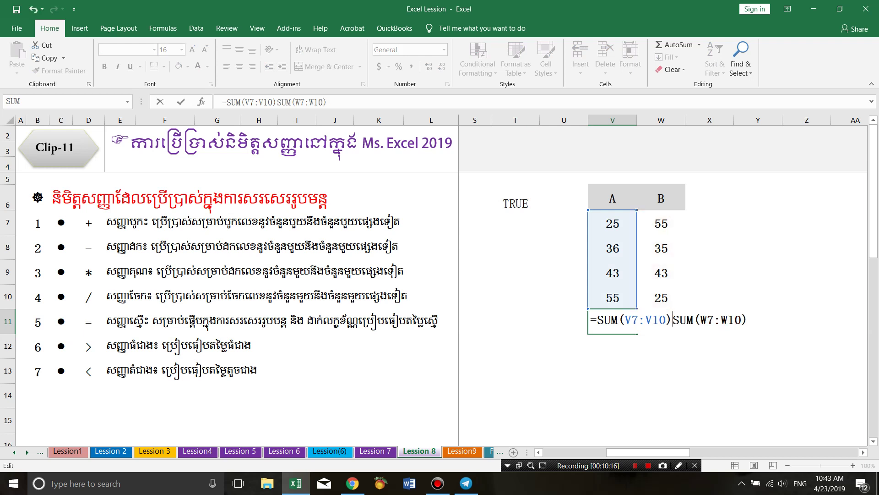
{"action": "type", "text": "<"}
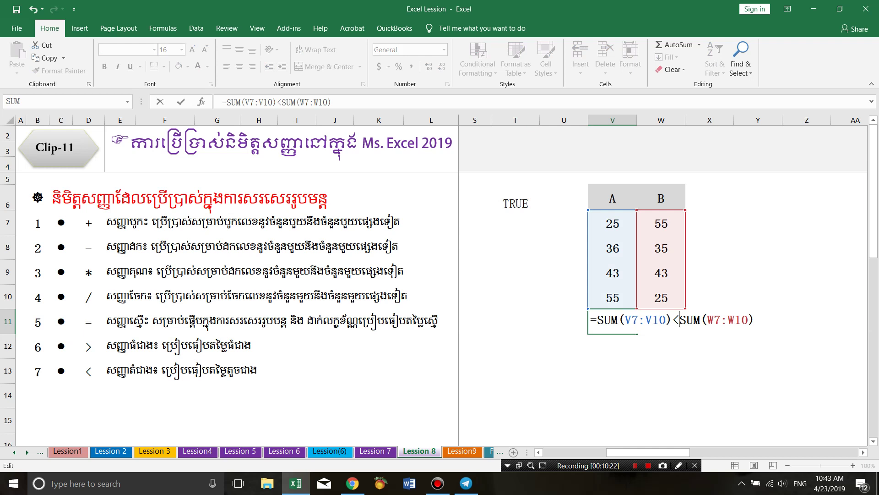
{"action": "key", "text": "Return"}
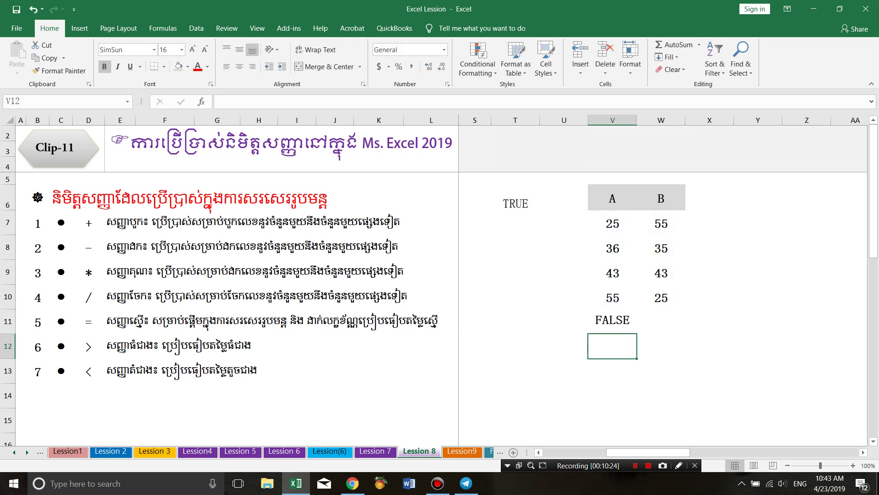
{"action": "key", "text": "Up"}
{"action": "key", "text": "F2"}
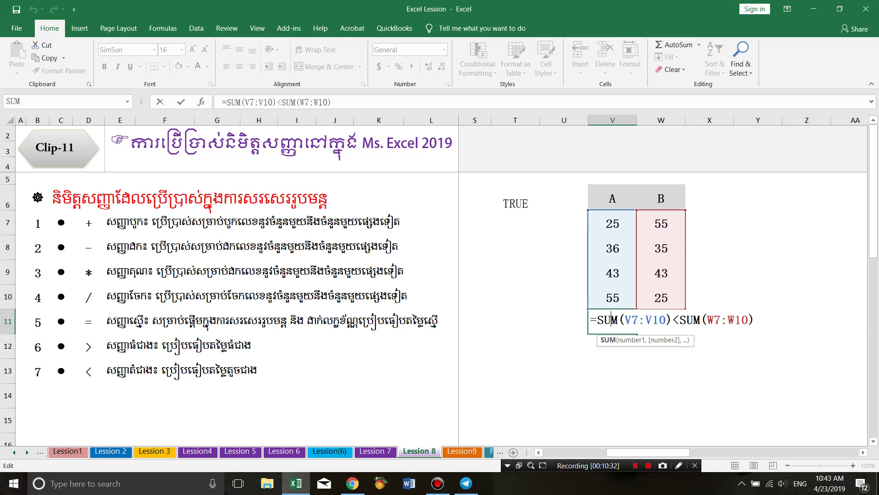
{"action": "key", "text": "Return"}
{"action": "key", "text": "Up"}
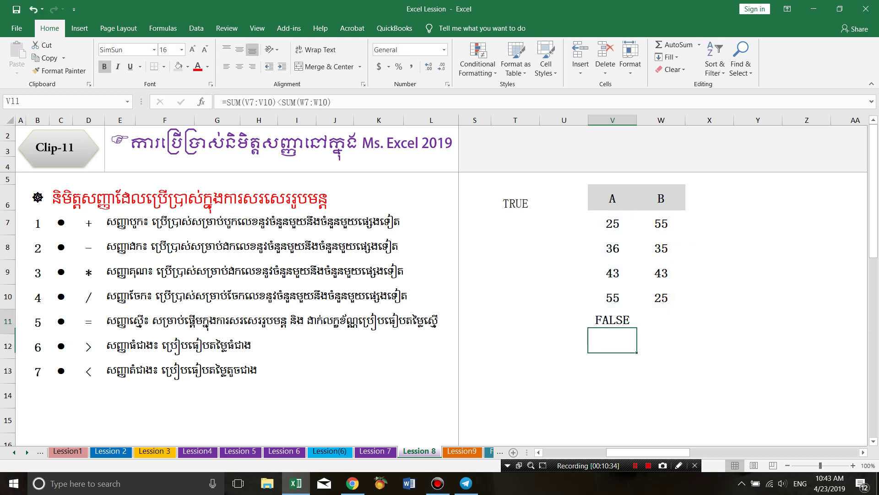
{"action": "left_click", "coordinate": [709, 222]}
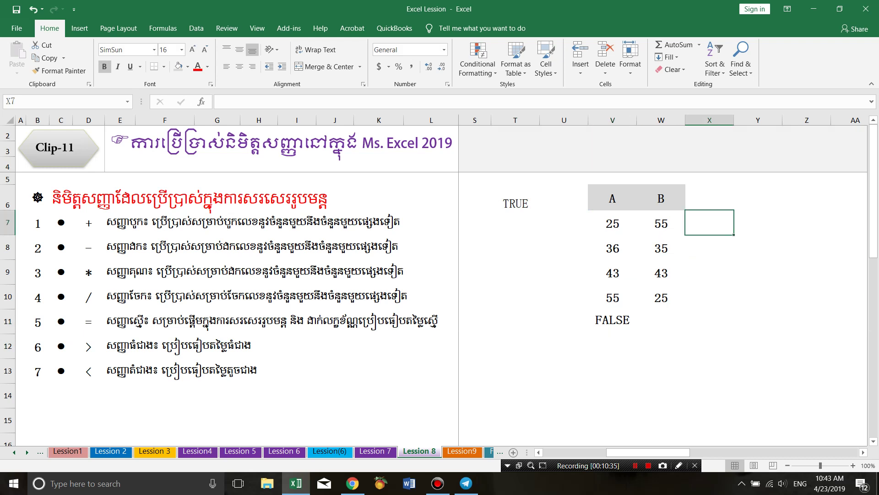
Total V7:V10 with =SUM in X7 to get 159, then abandon a second SUM over W7:W10
{"action": "type", "text": "=SUM("}
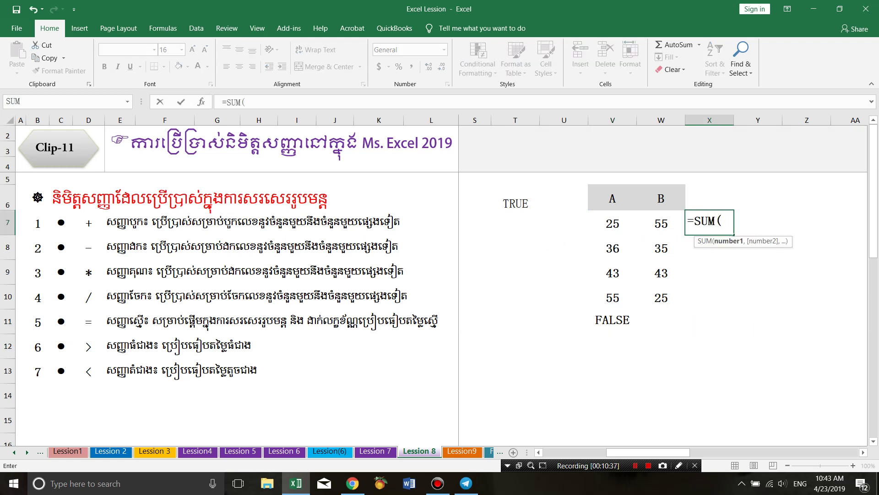
{"action": "left_click_drag", "start_coordinate": [612, 223], "coordinate": [613, 297]}
{"action": "type", "text": ")"}
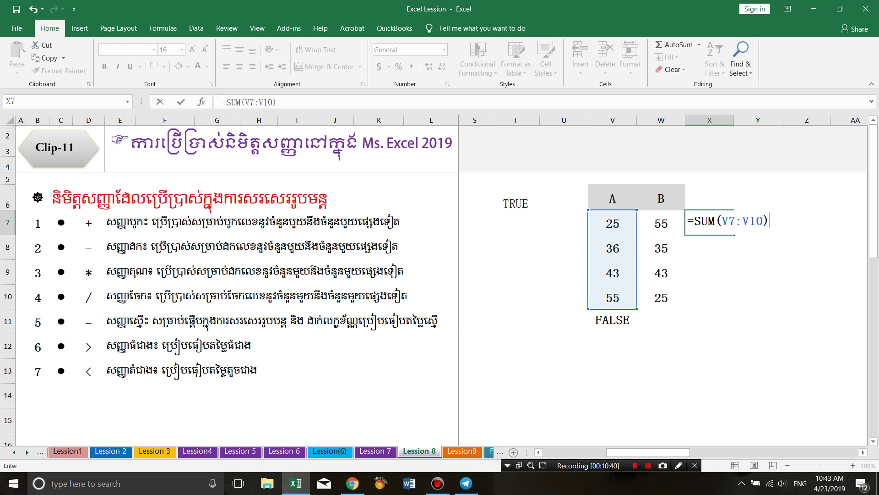
{"action": "key", "text": "Return"}
{"action": "type", "text": "="}
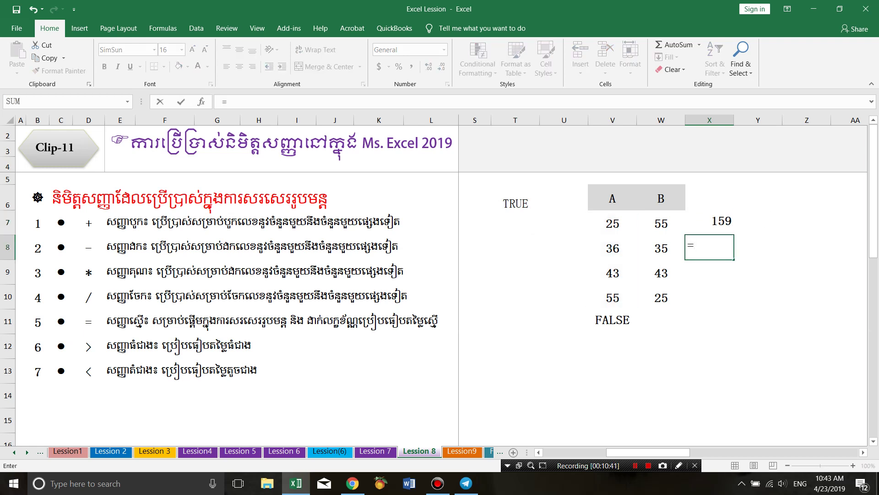
{"action": "type", "text": "SUM("}
{"action": "left_click_drag", "start_coordinate": [661, 223], "coordinate": [661, 297]}
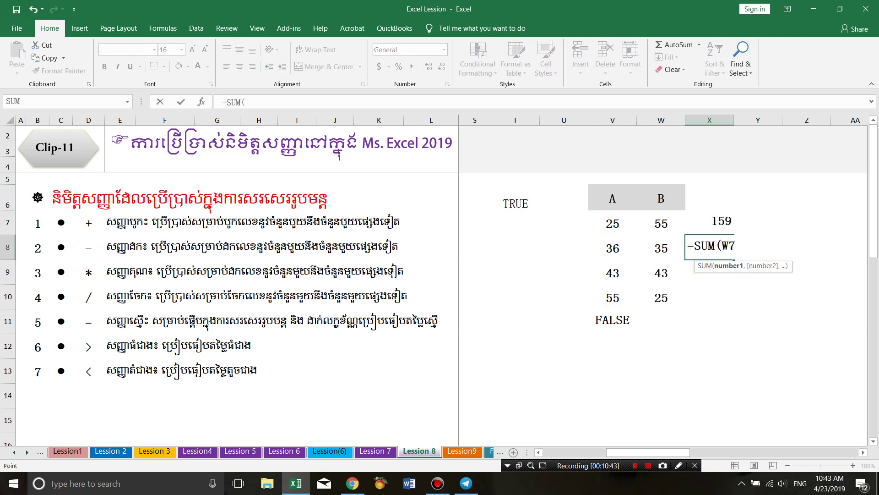
{"action": "key", "text": "Escape"}
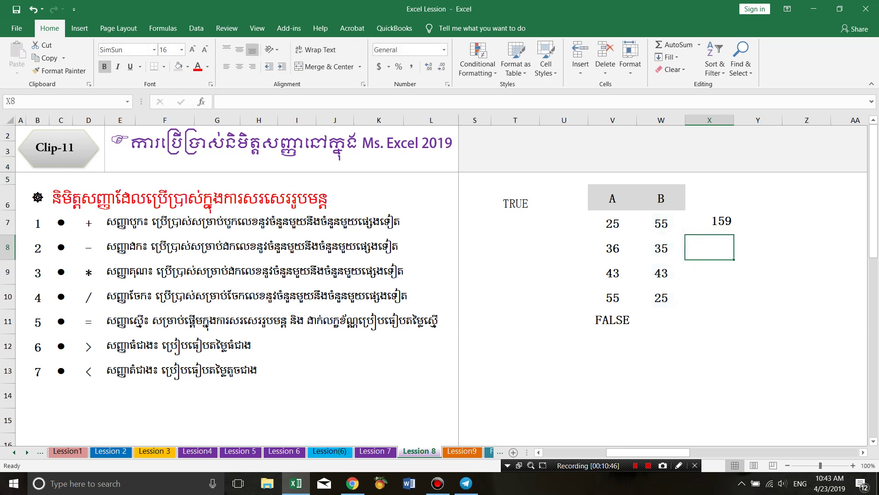
Drag the FALSE comparison result from V11 to T12, then select the 159 total in X7
{"action": "left_click", "coordinate": [612, 320]}
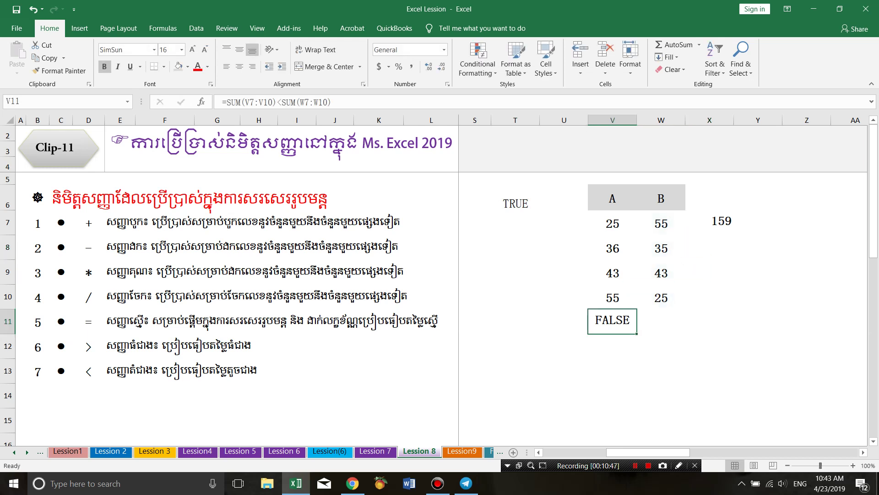
{"action": "left_click_drag", "start_coordinate": [612, 334], "coordinate": [564, 358]}
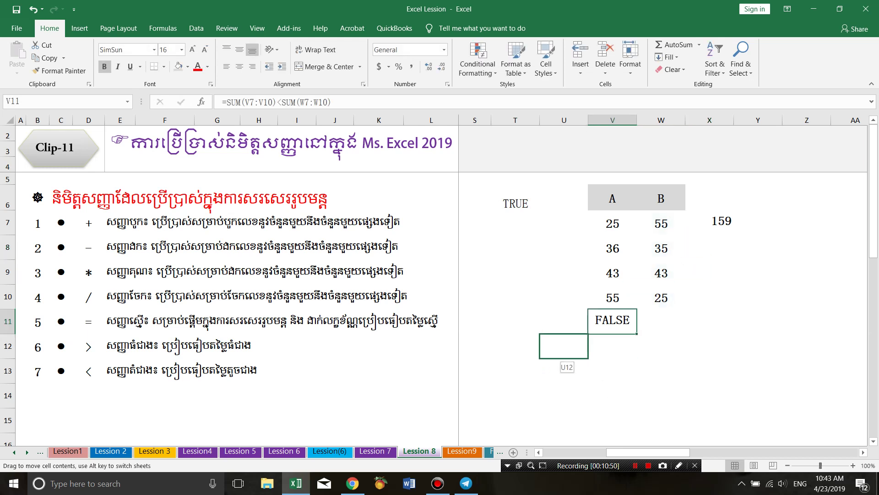
{"action": "left_click_drag", "start_coordinate": [564, 358], "coordinate": [515, 358]}
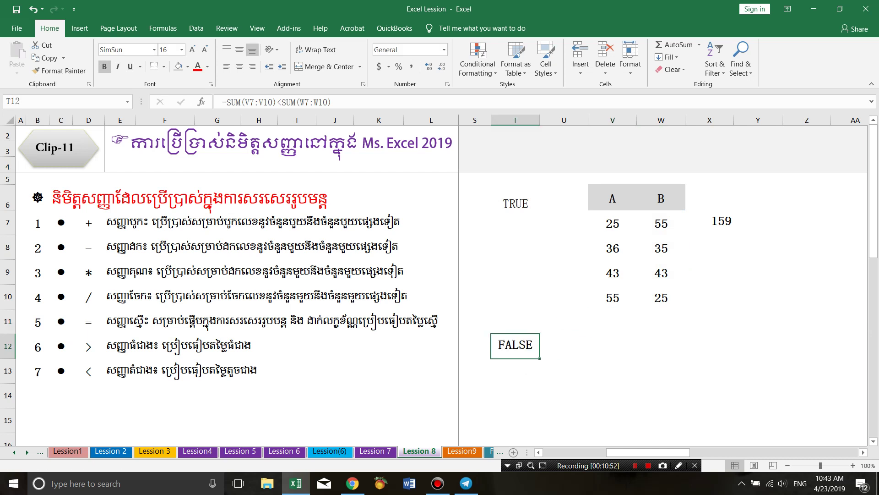
{"action": "left_click", "coordinate": [613, 321]}
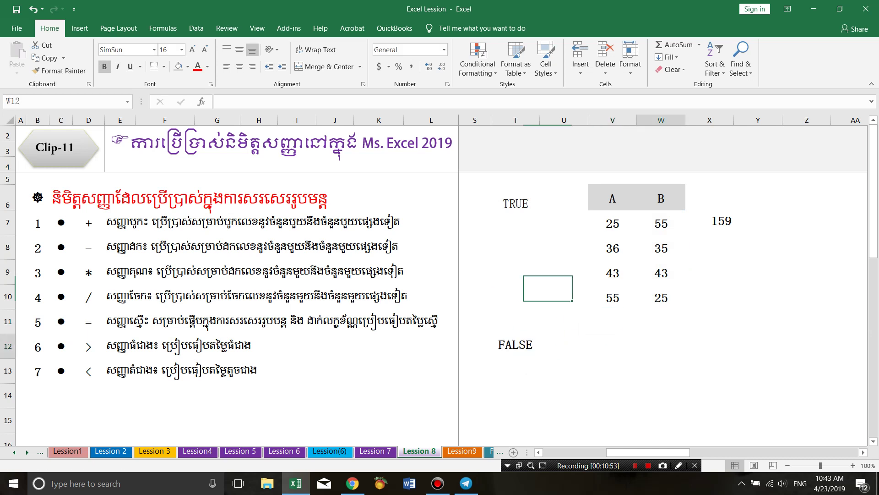
{"action": "left_click", "coordinate": [661, 346]}
{"action": "left_click", "coordinate": [709, 222]}
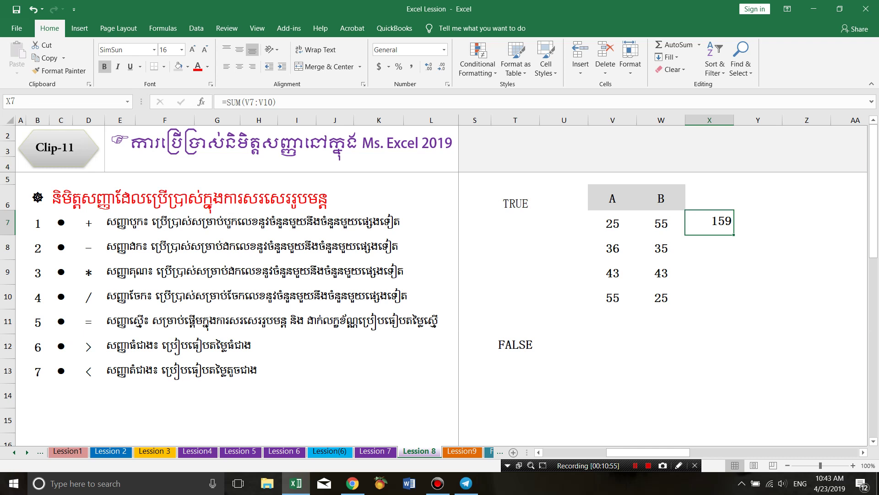
Replace the 159 total in X7 with the shortcut note 'Alt+='
{"action": "type", "text": "A"}
{"action": "key", "text": "BackSpace"}
{"action": "type", "text": "A"}
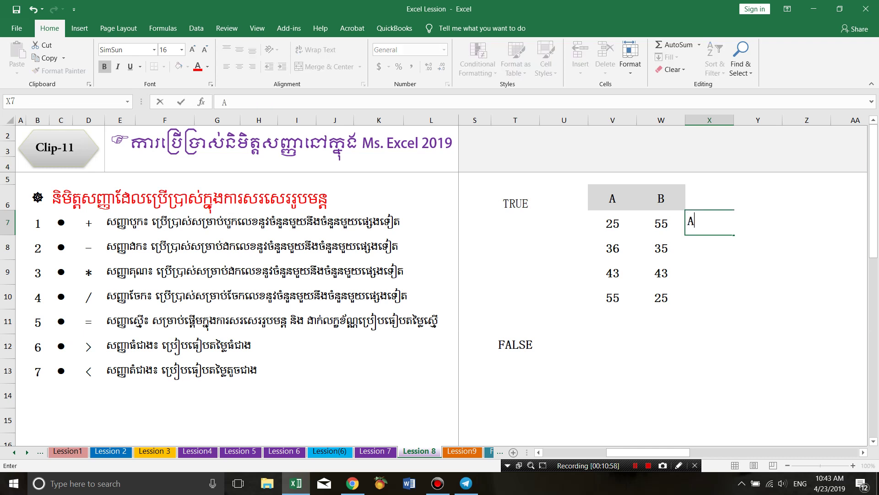
{"action": "type", "text": "lt+="}
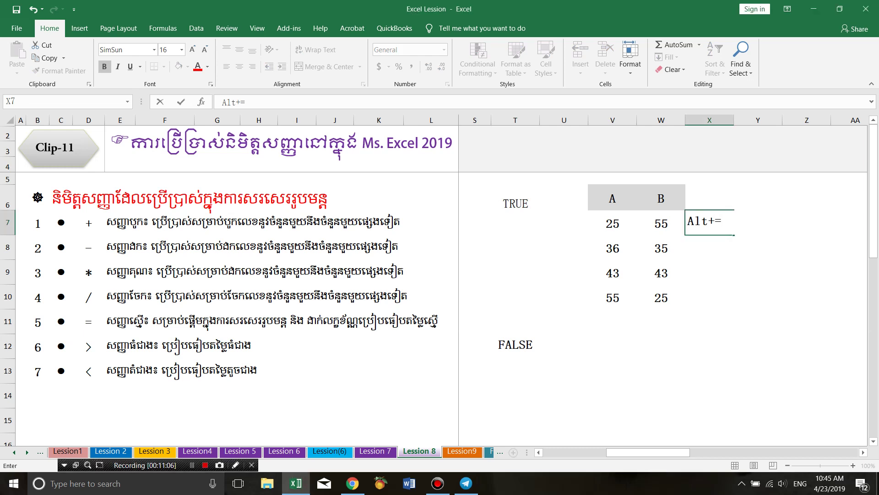
{"action": "left_click", "coordinate": [612, 321]}
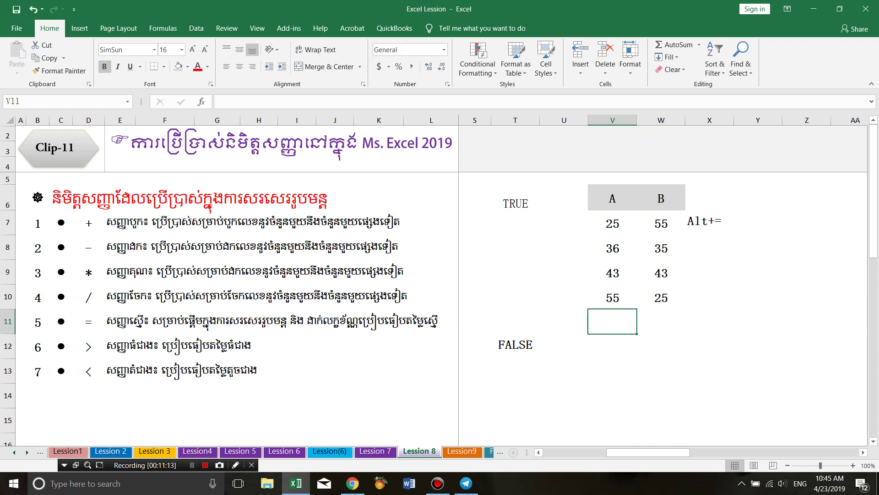
{"action": "left_click", "coordinate": [661, 296]}
{"action": "left_click", "coordinate": [709, 222]}
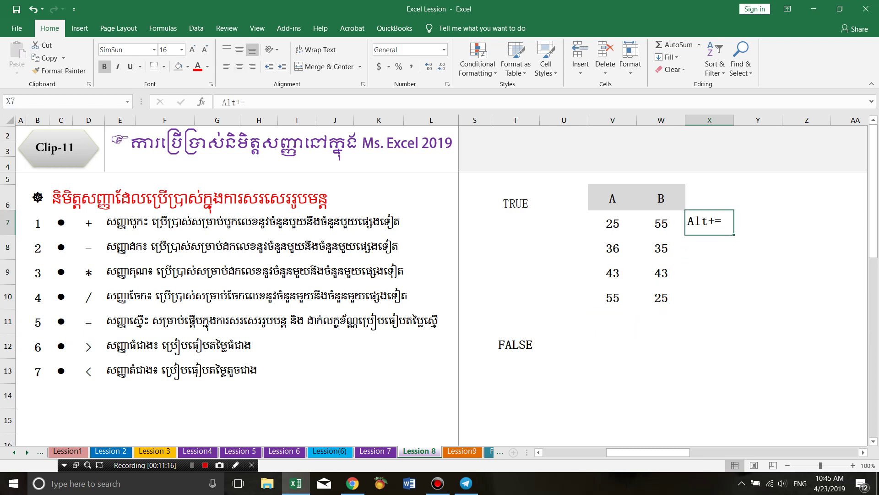
Reselect V11 and toggle keyboard input to Khmer and back to English
{"action": "left_click", "coordinate": [613, 321]}
{"action": "key", "text": "alt+shift"}
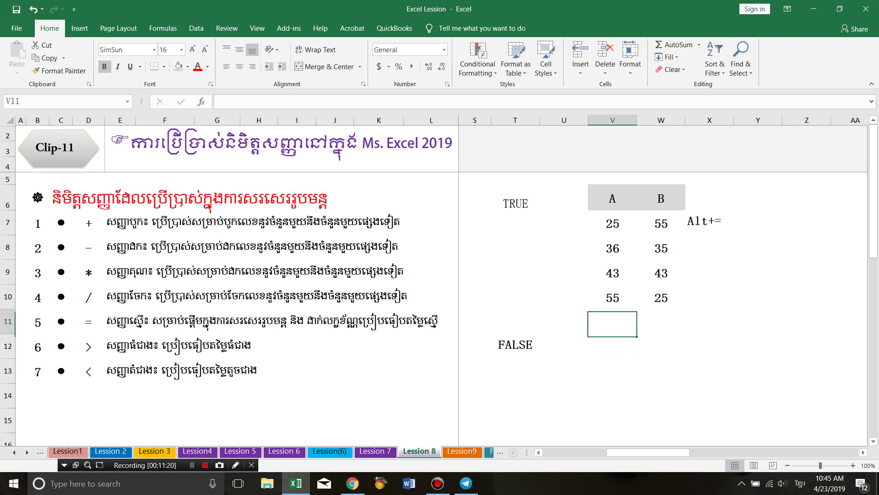
{"action": "key", "text": "alt+shift"}
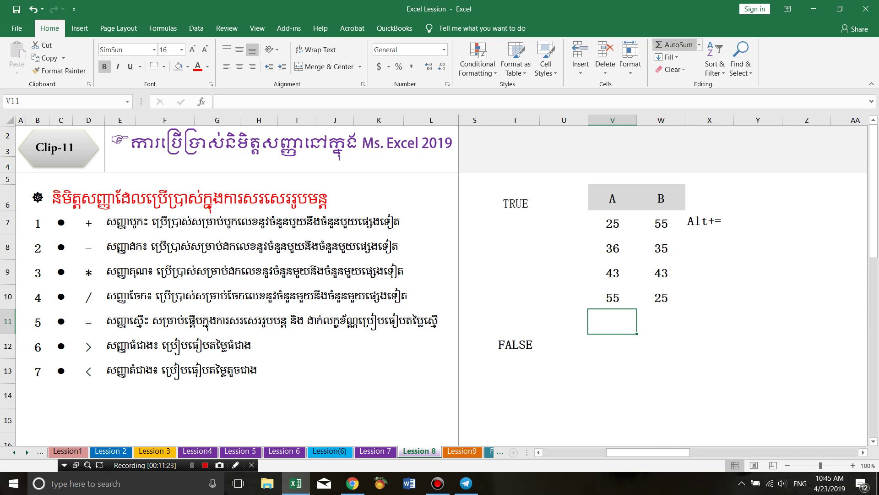
AutoSum V7:V10 into V11 for 159, then fill it across to W11 for 158
{"action": "left_click", "coordinate": [698, 44]}
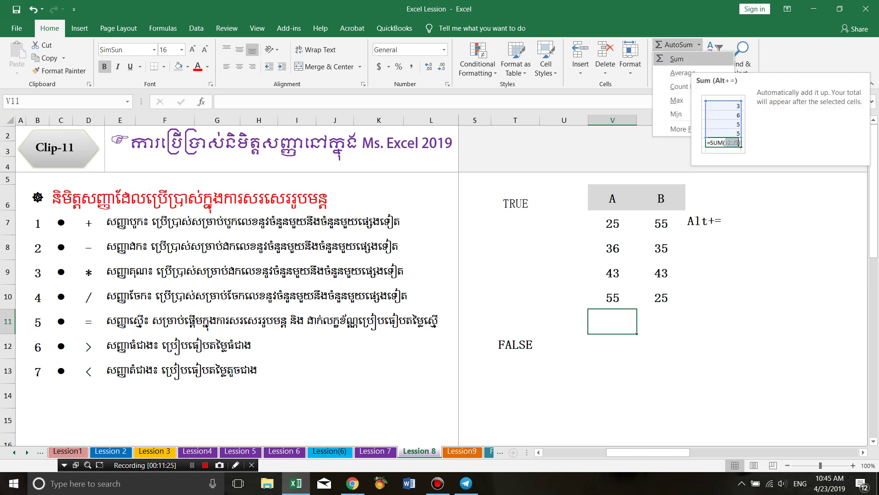
{"action": "left_click", "coordinate": [677, 59]}
{"action": "key", "text": "Return"}
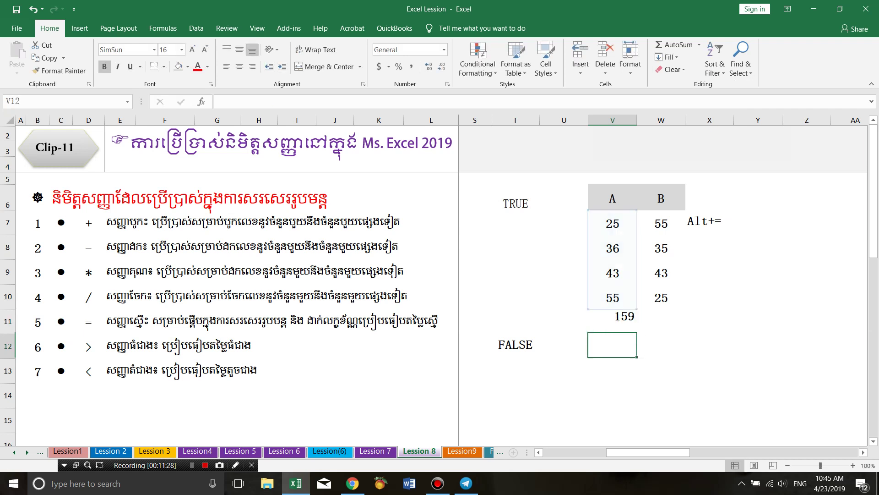
{"action": "left_click", "coordinate": [612, 321]}
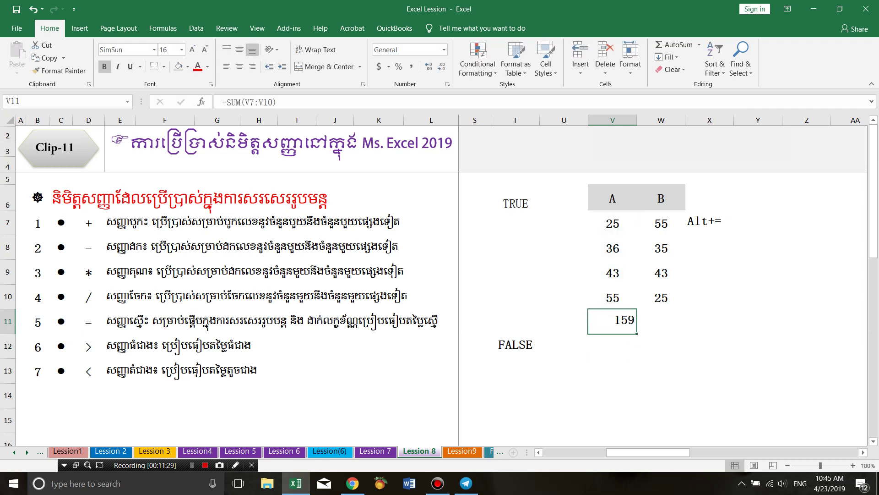
{"action": "left_click_drag", "start_coordinate": [637, 333], "coordinate": [683, 330]}
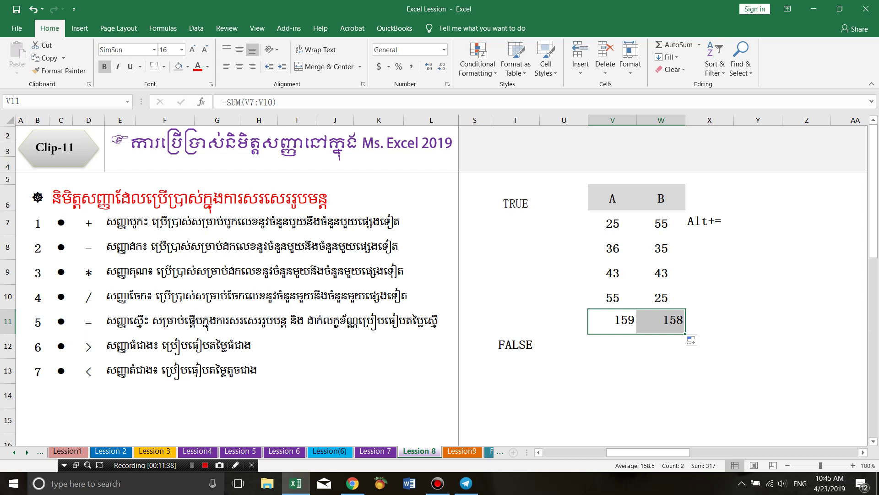
{"action": "left_click", "coordinate": [515, 345]}
{"action": "double_click", "coordinate": [520, 344]}
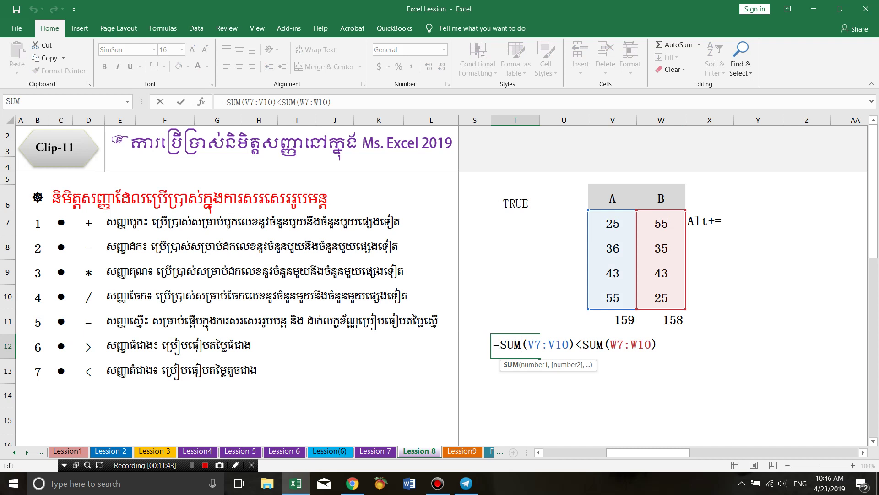
{"action": "left_click", "coordinate": [582, 344]}
{"action": "key", "text": "BackSpace"}
{"action": "type", "text": ">"}
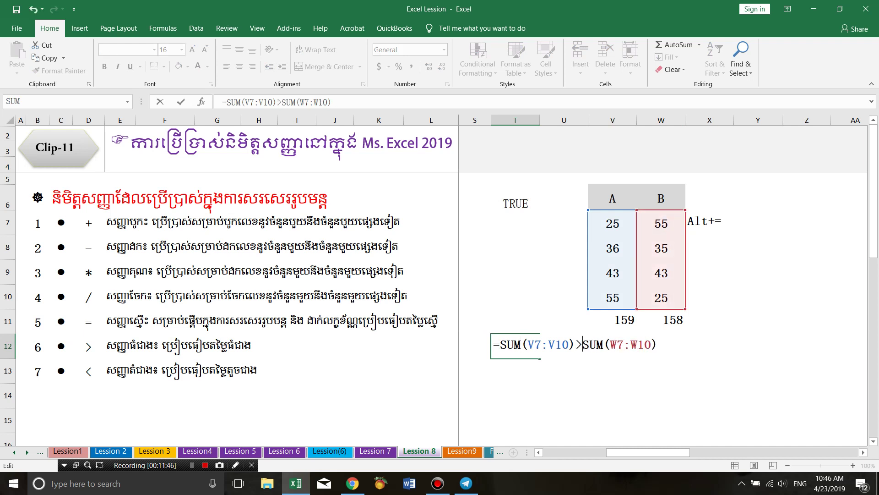
{"action": "key", "text": "Return"}
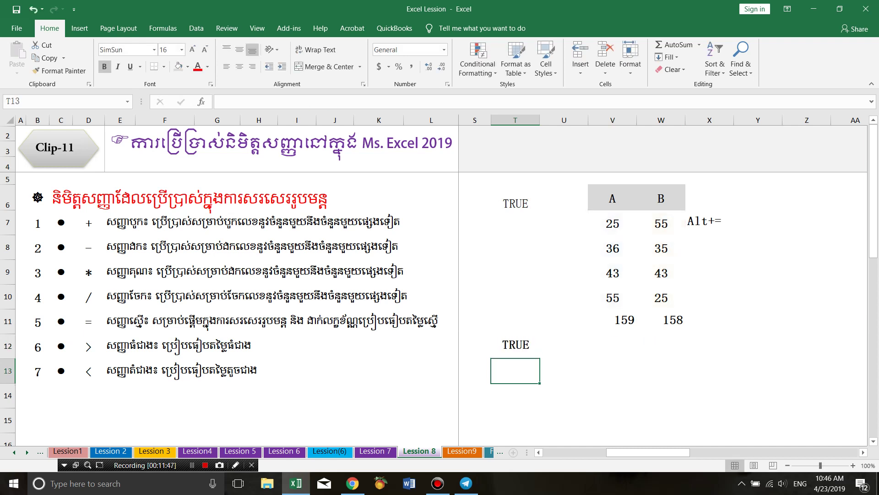
{"action": "double_click", "coordinate": [521, 344]}
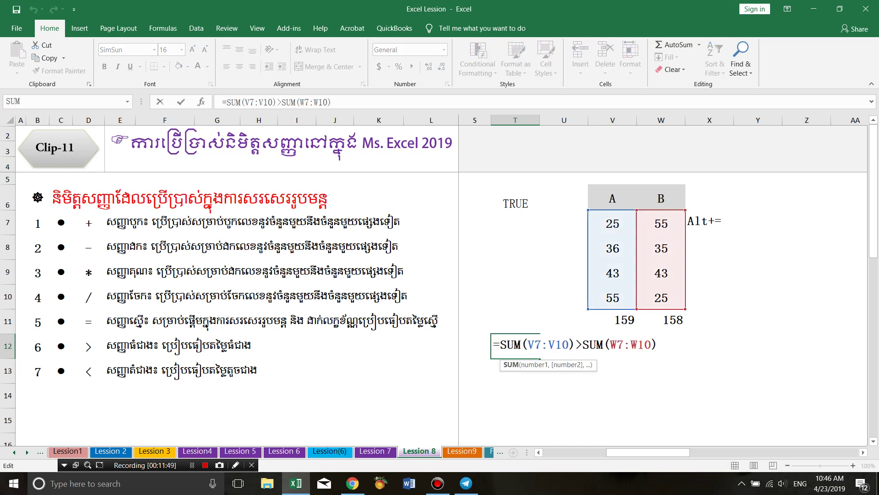
{"action": "left_click", "coordinate": [579, 344]}
{"action": "key", "text": "BackSpace"}
{"action": "type", "text": "<"}
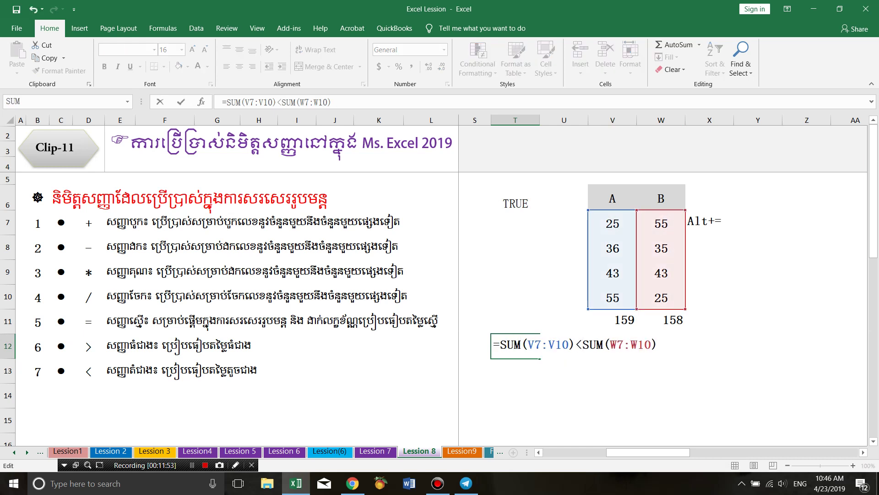
{"action": "key", "text": "Return"}
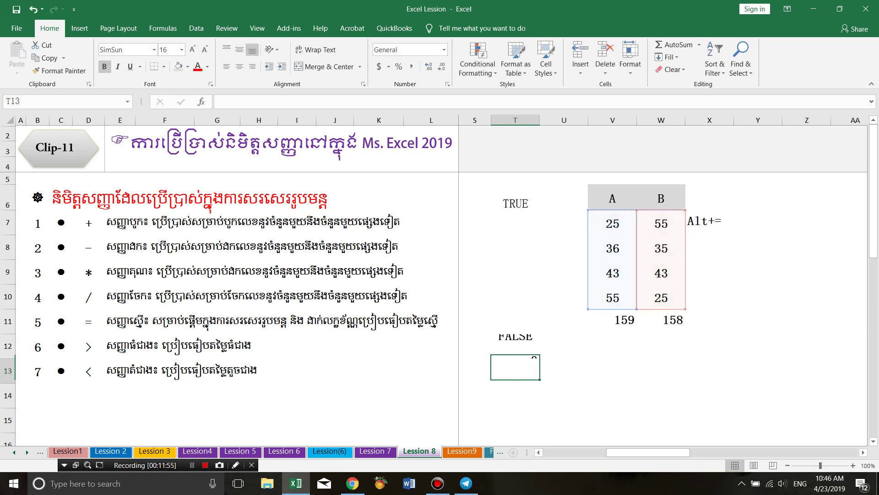
{"action": "double_click", "coordinate": [528, 344]}
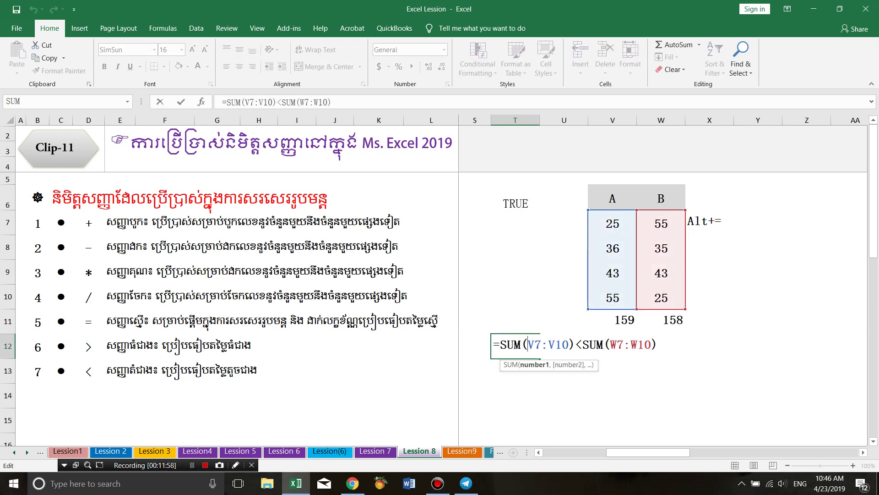
{"action": "key", "text": "Return"}
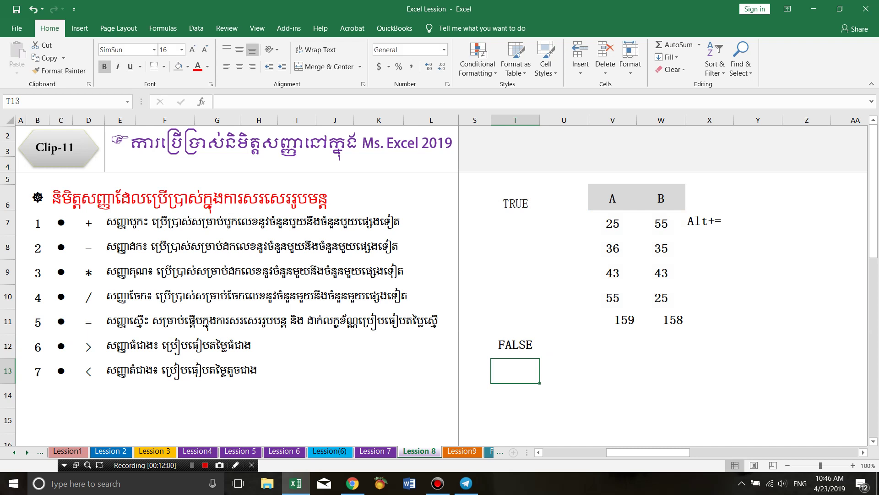
{"action": "left_click", "coordinate": [37, 395]}
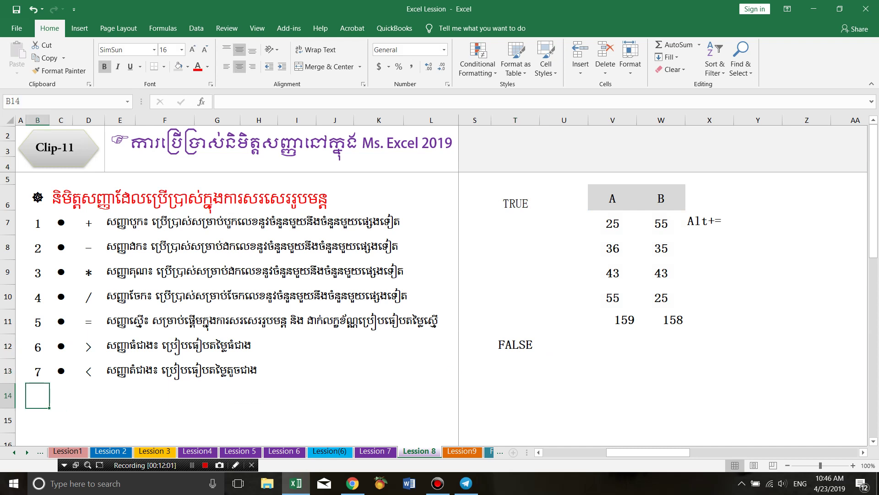
Scroll down the sheet to reach rows 14 and 15 of the operator list
{"action": "scroll", "coordinate": [439, 284], "scroll_direction": "down", "scroll_amount": 1}
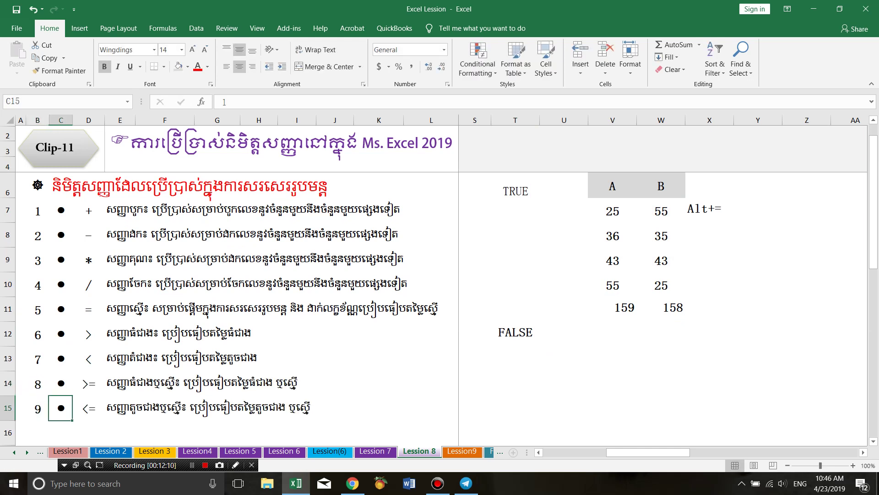
Edit the sum comparison formula to use the less-than-or-equal operator <=
{"action": "left_click", "coordinate": [516, 333]}
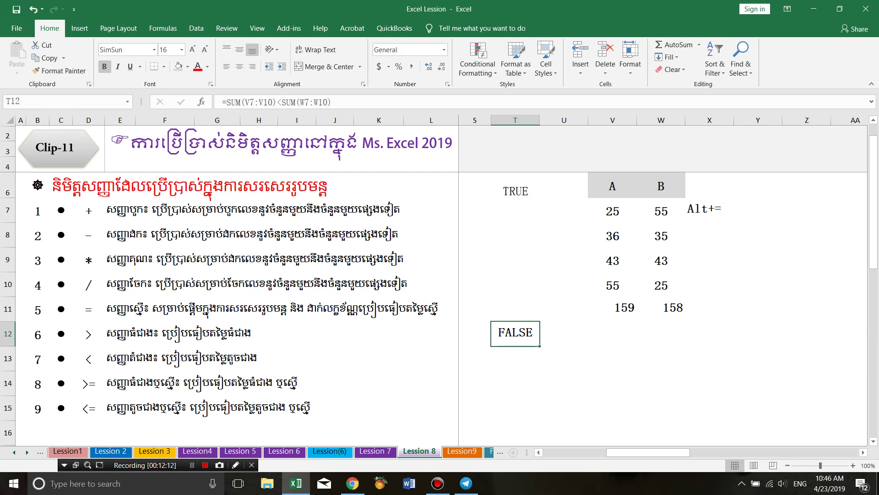
{"action": "double_click", "coordinate": [499, 333]}
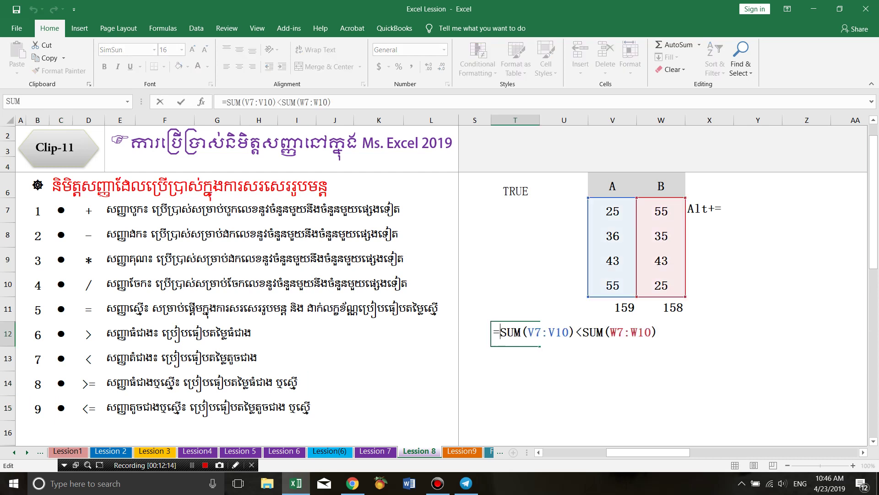
{"action": "left_click", "coordinate": [575, 332]}
{"action": "key", "text": "Left"}
{"action": "type", "text": "="}
{"action": "key", "text": "BackSpace"}
{"action": "left_click", "coordinate": [583, 332]}
{"action": "type", "text": "="}
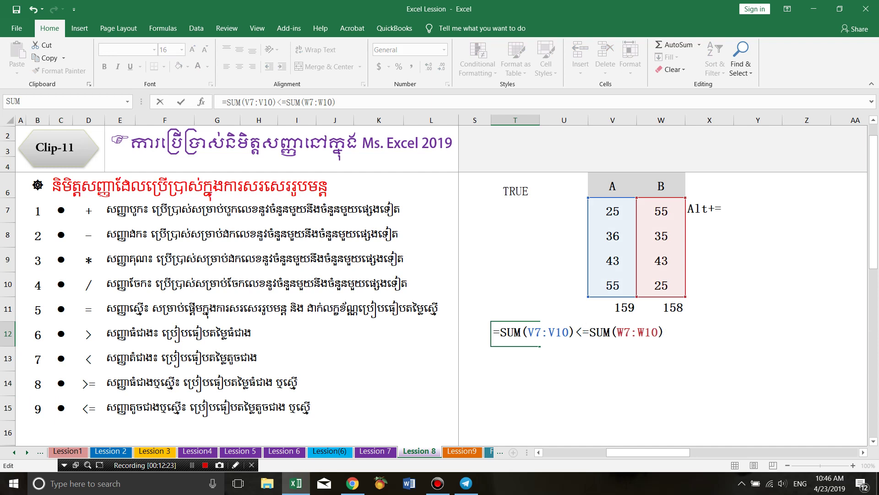
{"action": "key", "text": "Return"}
Change the operator to >= so =SUM(V9:V12)>=SUM(W9:W12) in T14 shows TRUE
{"action": "left_click", "coordinate": [507, 332]}
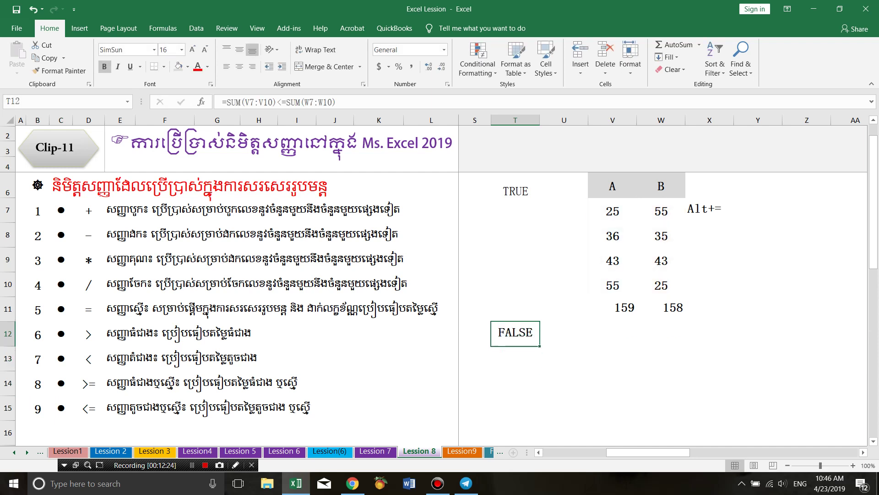
{"action": "double_click", "coordinate": [507, 332]}
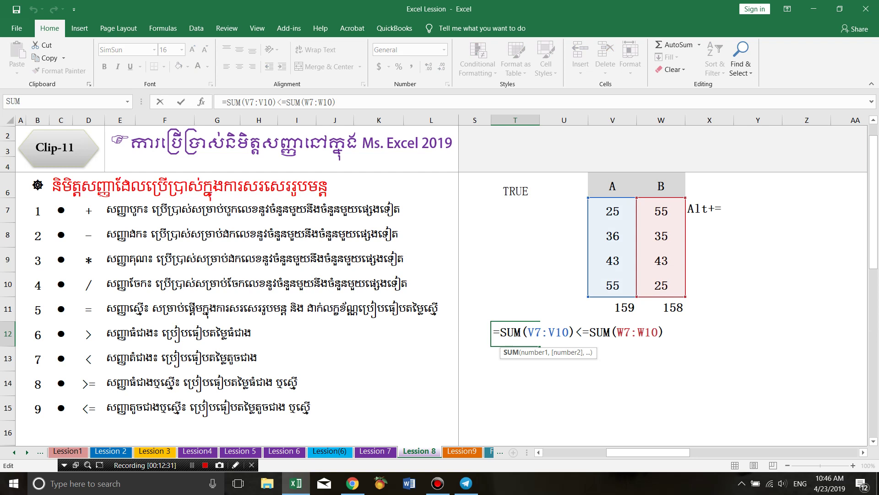
{"action": "left_click", "coordinate": [582, 332]}
{"action": "key", "text": "BackSpace"}
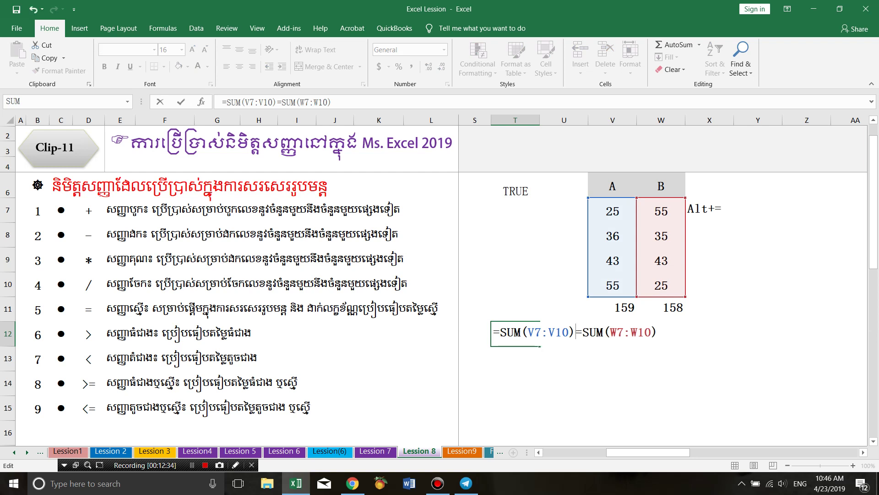
{"action": "type", "text": ">"}
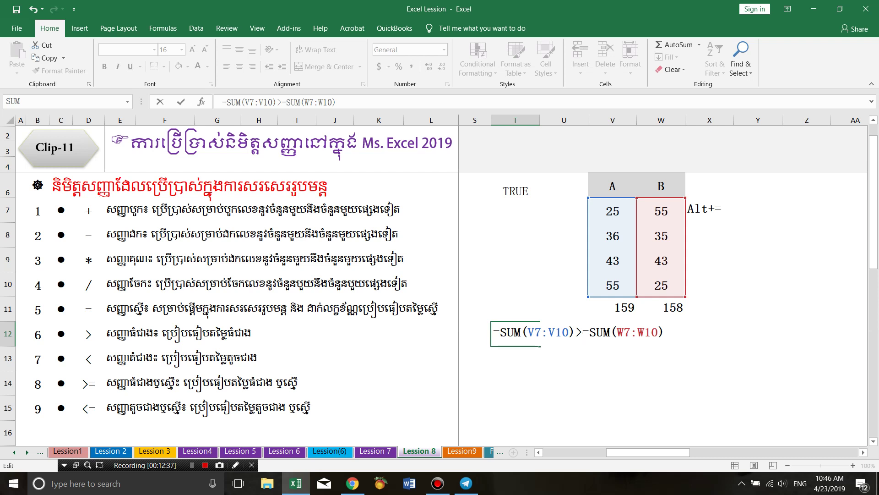
{"action": "key", "text": "Return"}
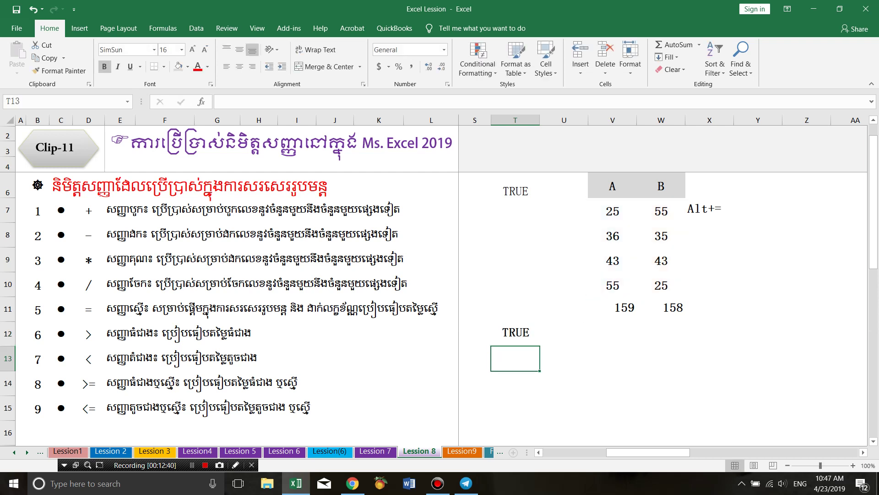
{"action": "double_click", "coordinate": [528, 332]}
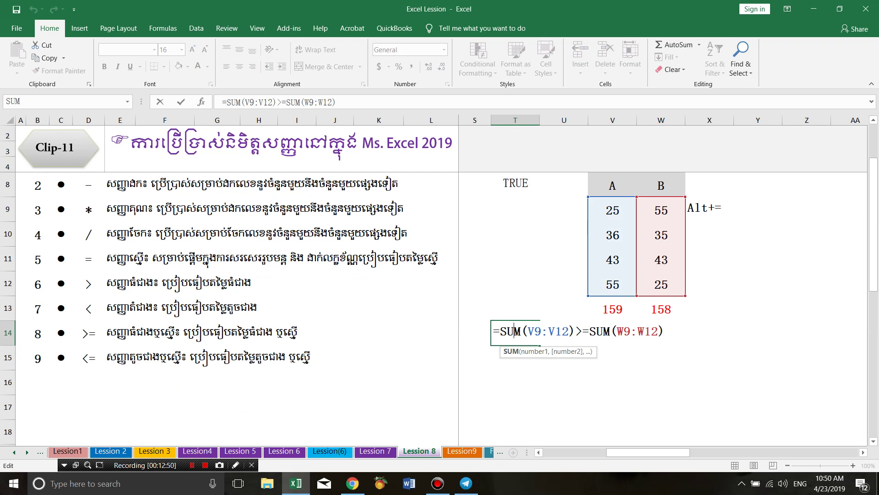
{"action": "key", "text": "Return"}
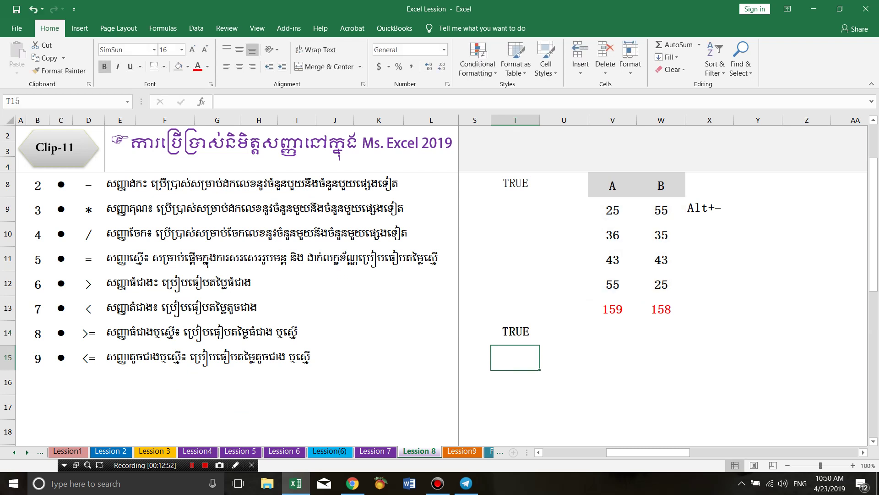
{"action": "left_click", "coordinate": [37, 382]}
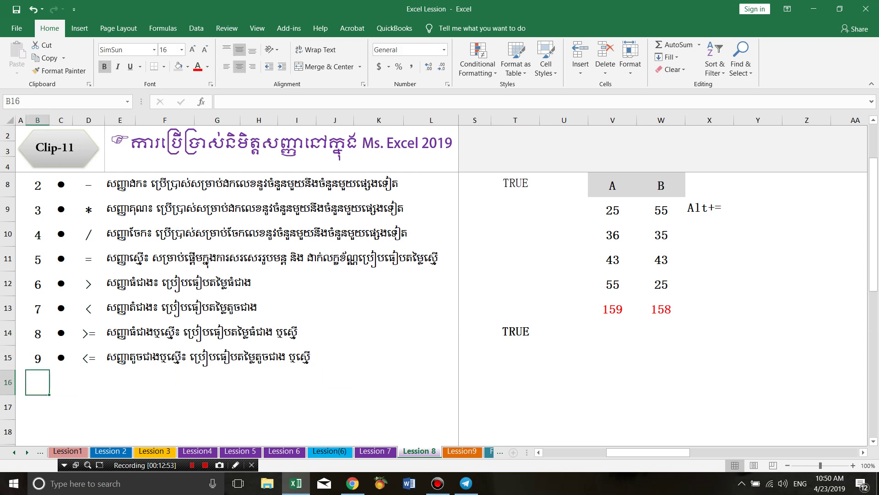
Enter 10 as the item number in B16, then select V14 beside the T14 result
{"action": "type", "text": "10"}
{"action": "key", "text": "Return"}
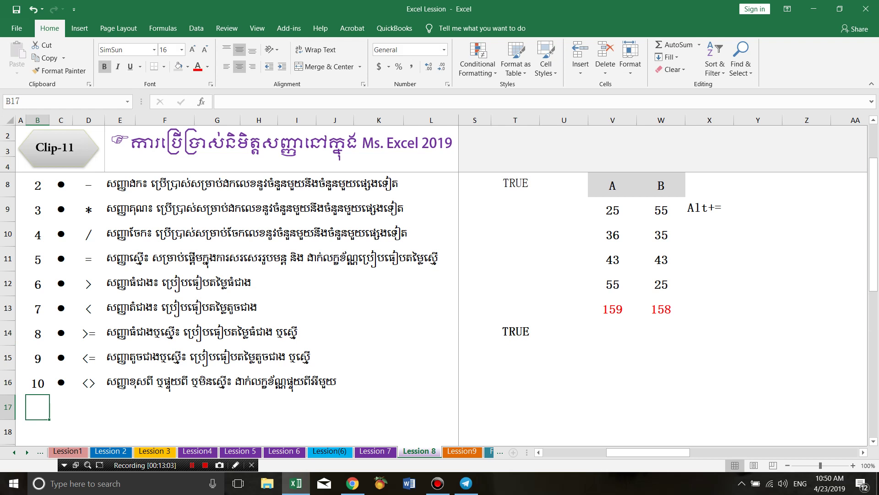
{"action": "left_click", "coordinate": [563, 332]}
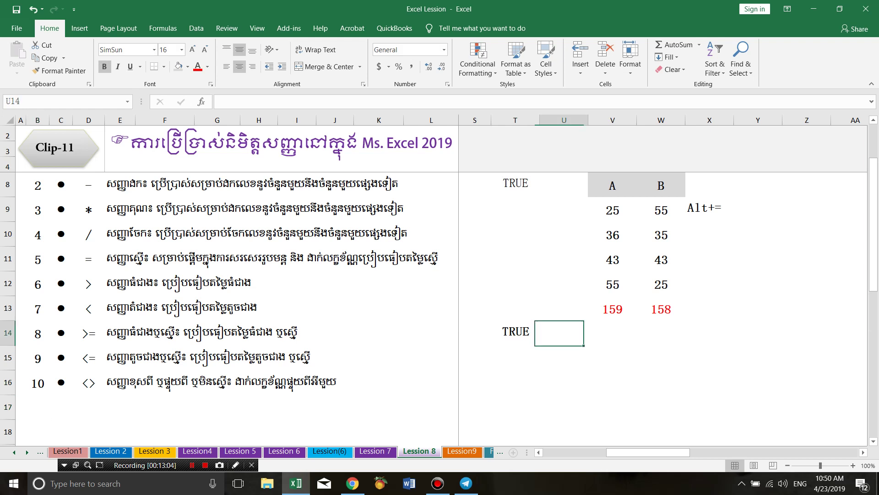
{"action": "key", "text": "Right"}
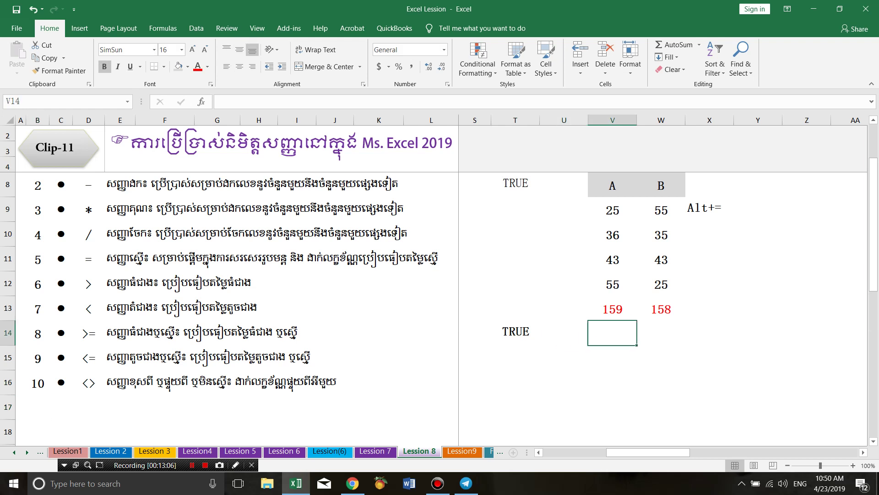
Enter =55<>55 in Z9, which returns FALSE
{"action": "scroll", "coordinate": [664, 284], "scroll_direction": "right", "scroll_amount": 4}
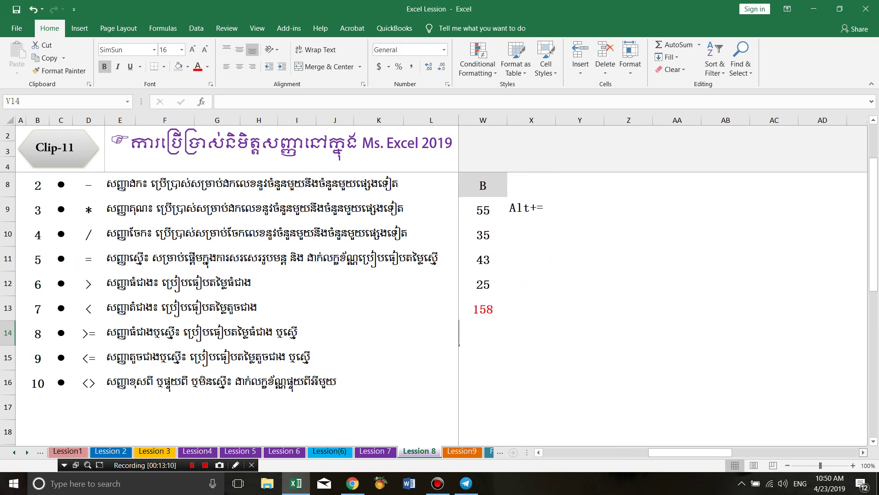
{"action": "scroll", "coordinate": [664, 284], "scroll_direction": "right", "scroll_amount": 2}
{"action": "left_click", "coordinate": [531, 209]}
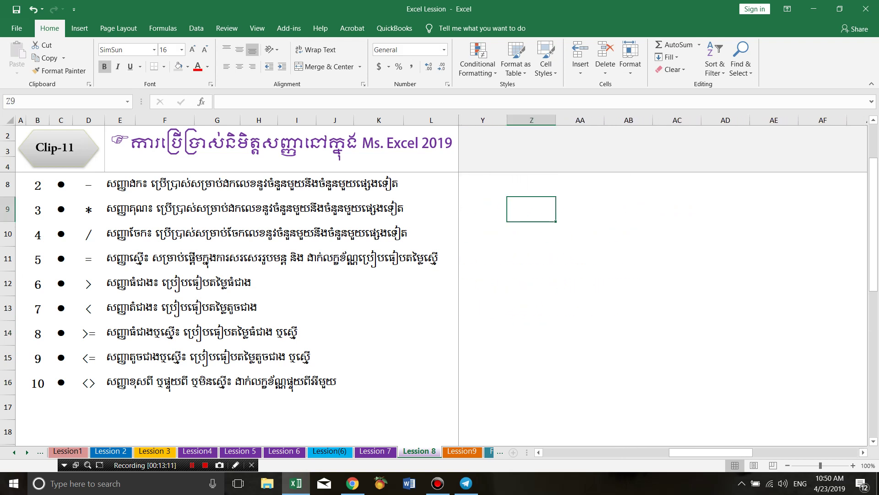
{"action": "type", "text": "="}
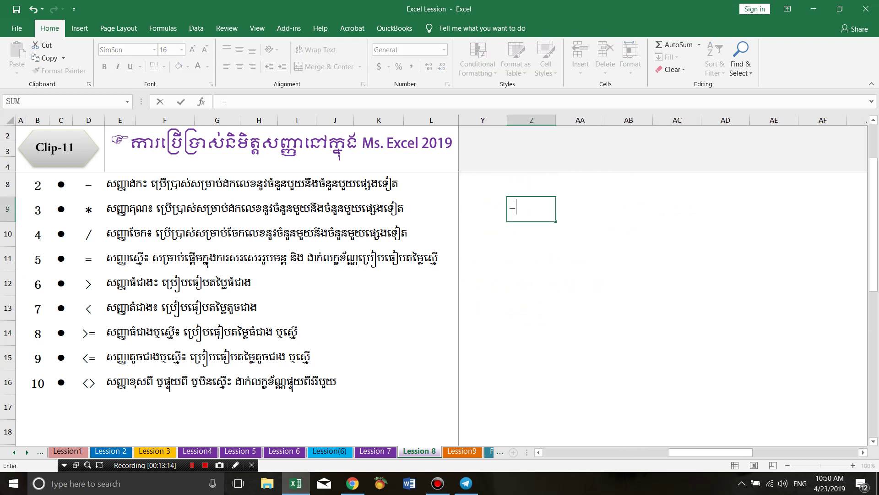
{"action": "type", "text": "55<"}
{"action": "type", "text": ">5"}
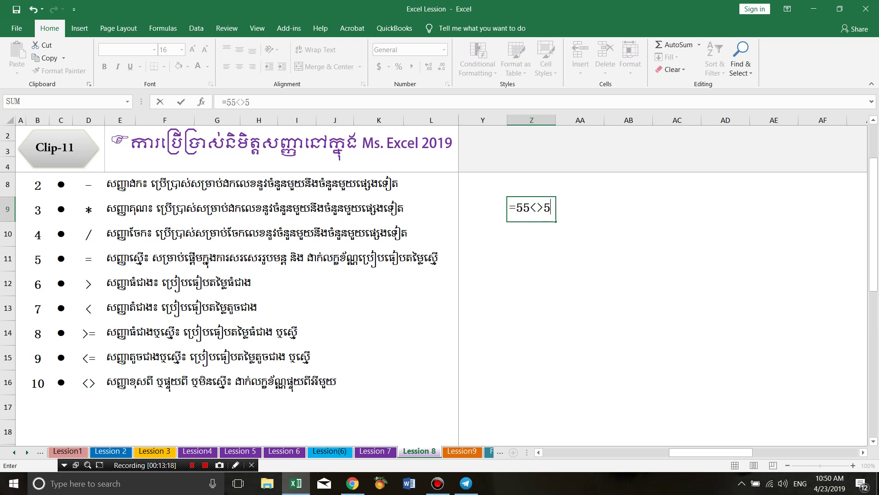
{"action": "type", "text": "5"}
{"action": "left_click_drag", "start_coordinate": [515, 207], "coordinate": [558, 208]}
{"action": "key", "text": "Return"}
Edit Z9 to =55<>54 so the not-equal test shows TRUE
{"action": "key", "text": "Up"}
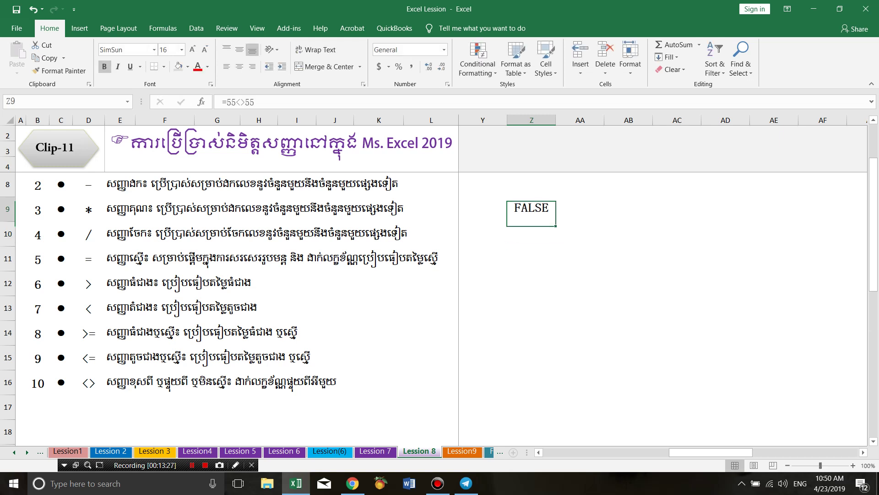
{"action": "key", "text": "F2"}
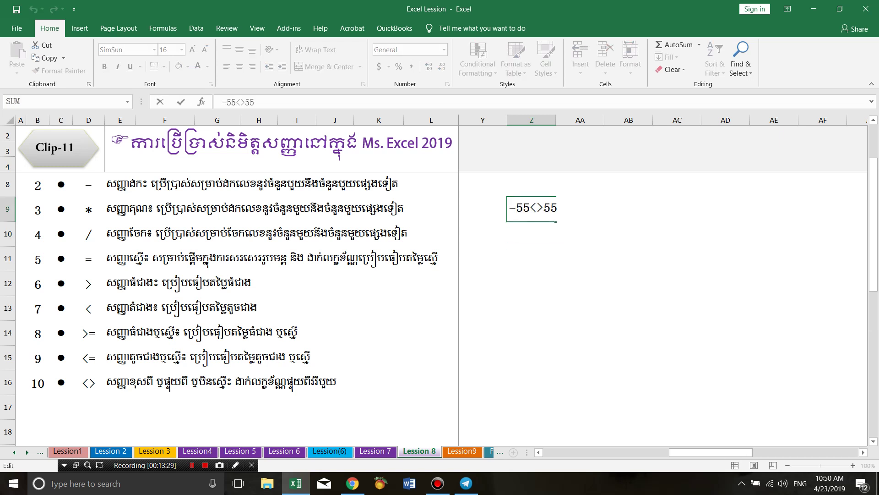
{"action": "left_click", "coordinate": [522, 207]}
{"action": "key", "text": "BackSpace"}
{"action": "type", "text": "4"}
{"action": "key", "text": "Return"}
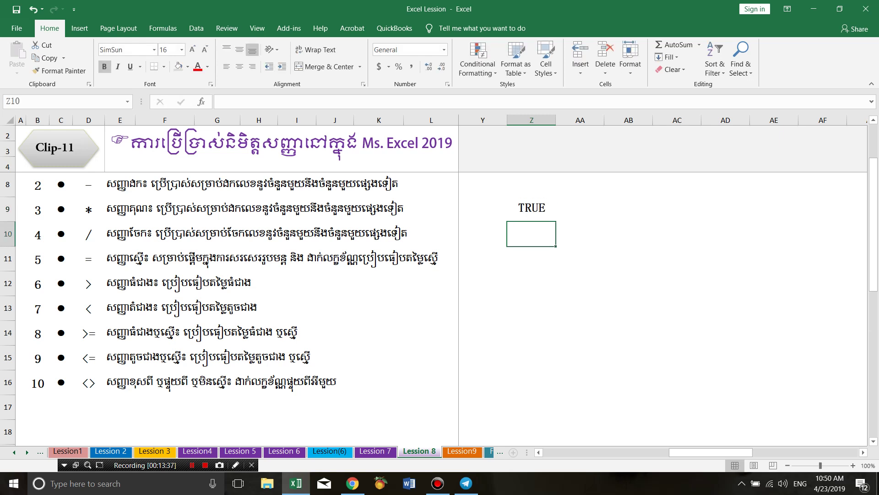
Enter Pen and CD in Z10:AA10 and =Z10<>AA10 in AB10, showing TRUE
{"action": "type", "text": "="}
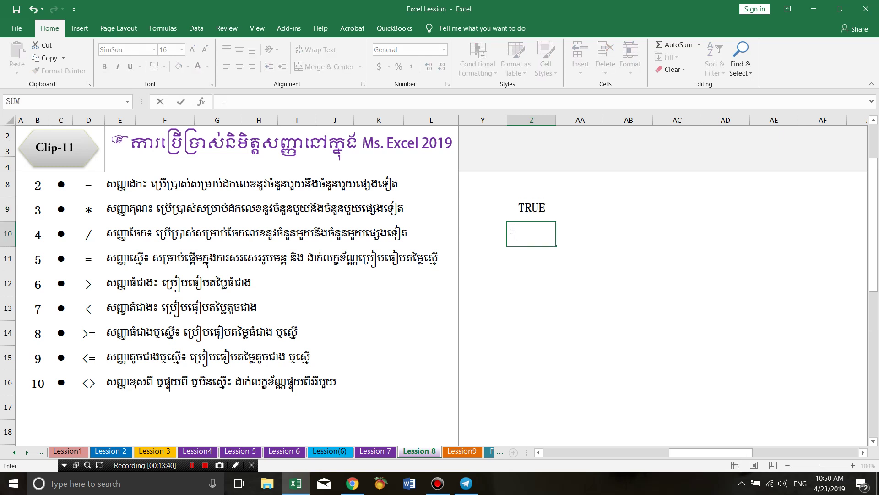
{"action": "key", "text": "BackSpace"}
{"action": "type", "text": "Pen"}
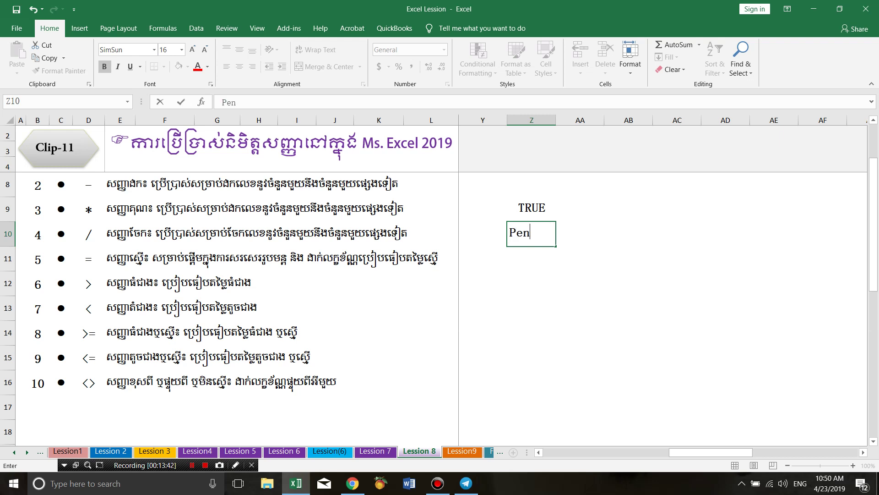
{"action": "key", "text": "Tab"}
{"action": "type", "text": "CD"}
{"action": "key", "text": "Tab"}
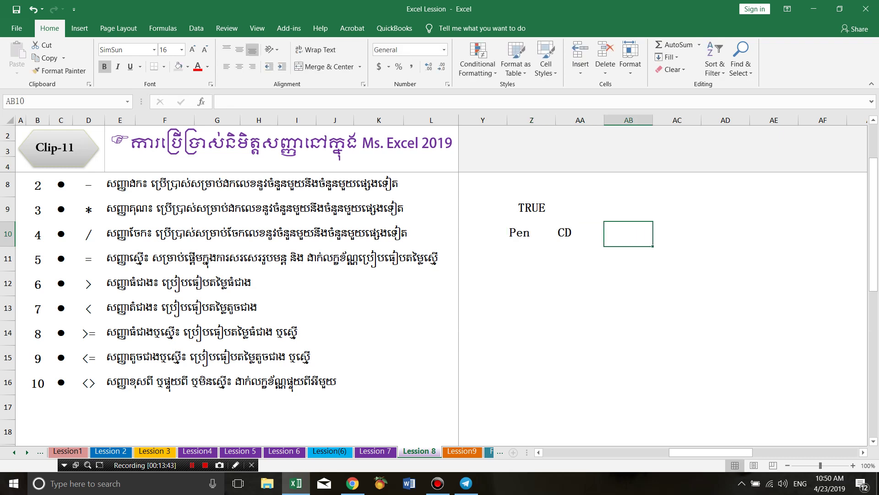
{"action": "type", "text": "="}
{"action": "key", "text": "Left"}
{"action": "key", "text": "Left"}
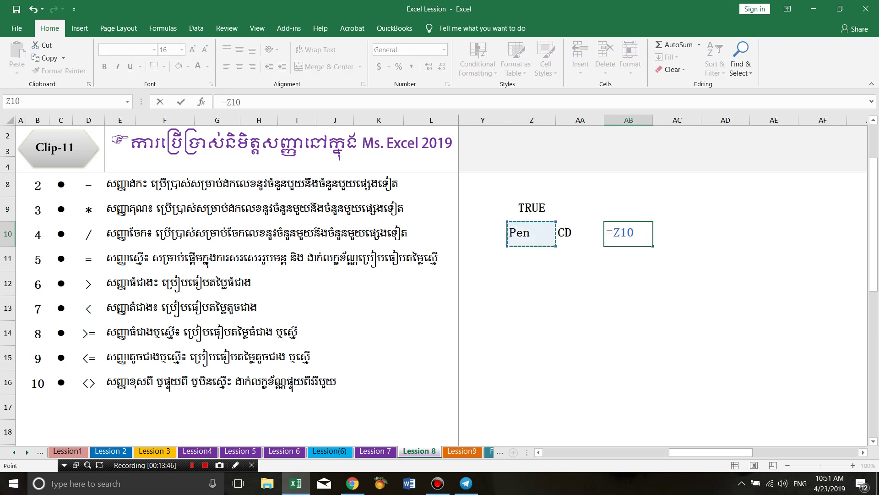
{"action": "type", "text": "<>"}
{"action": "key", "text": "Left"}
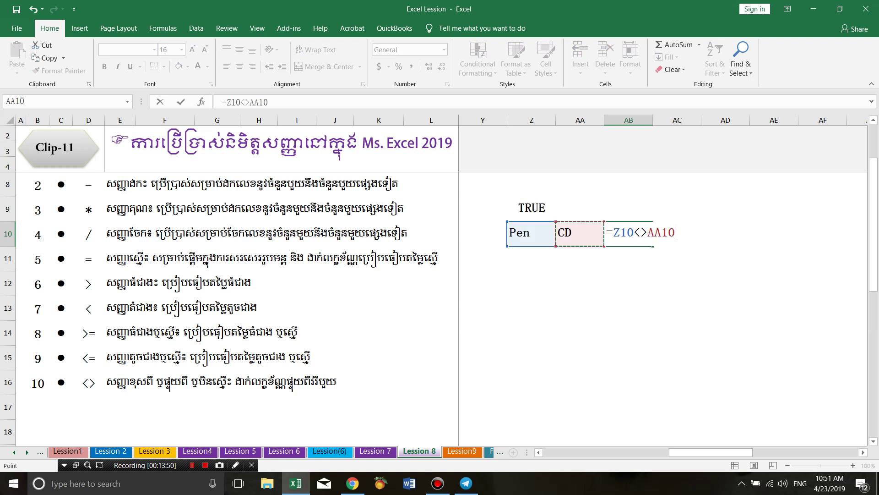
{"action": "key", "text": "Return"}
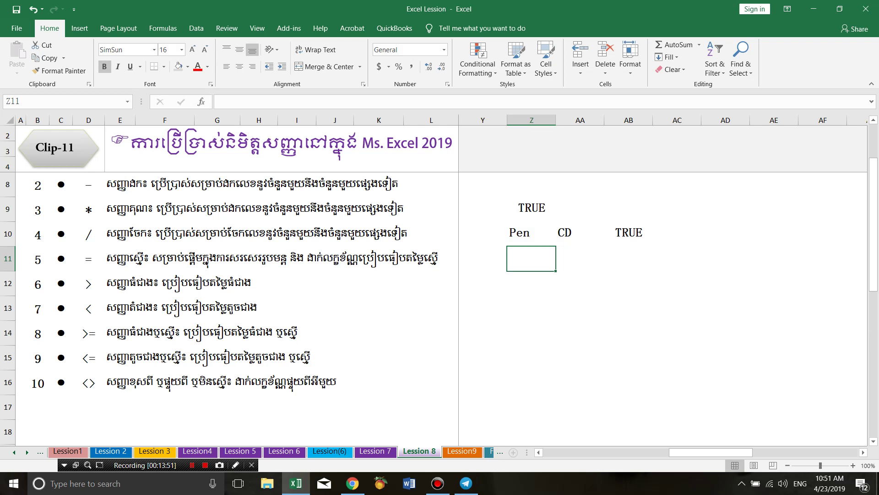
Enter Pen in Z11 and AA11, then fill the comparison down to AB11, showing FALSE
{"action": "type", "text": "P"}
{"action": "key", "text": "Tab"}
{"action": "type", "text": "P"}
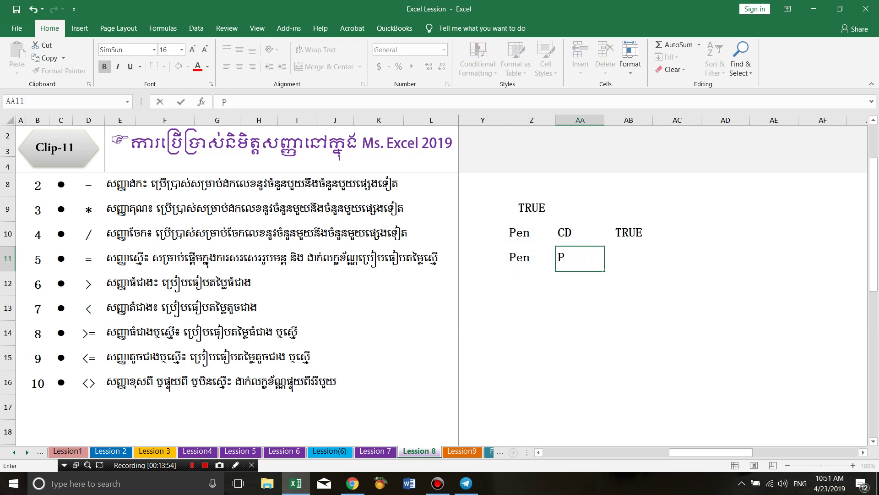
{"action": "type", "text": "en"}
{"action": "key", "text": "Tab"}
{"action": "left_click", "coordinate": [628, 233]}
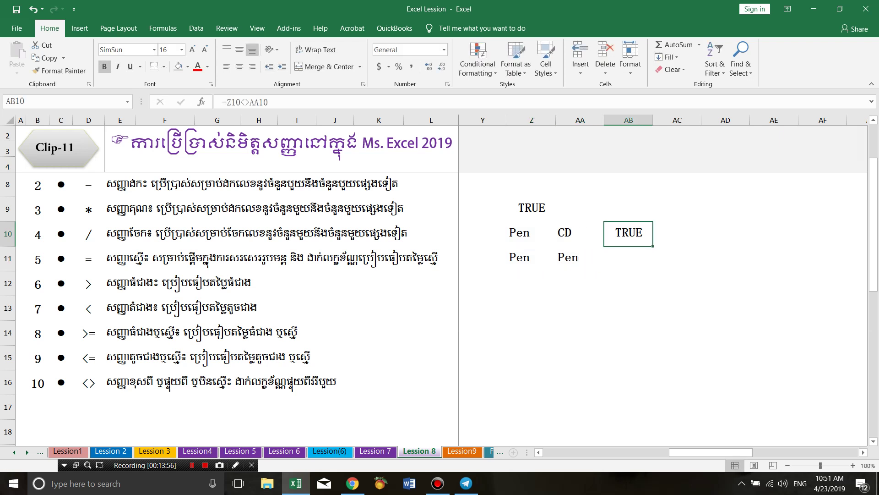
{"action": "left_click_drag", "start_coordinate": [652, 246], "coordinate": [655, 270]}
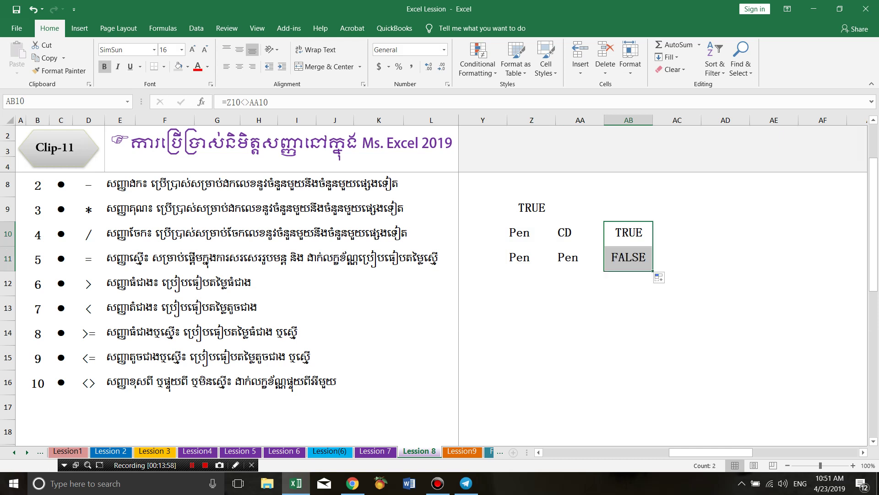
{"action": "double_click", "coordinate": [637, 259]}
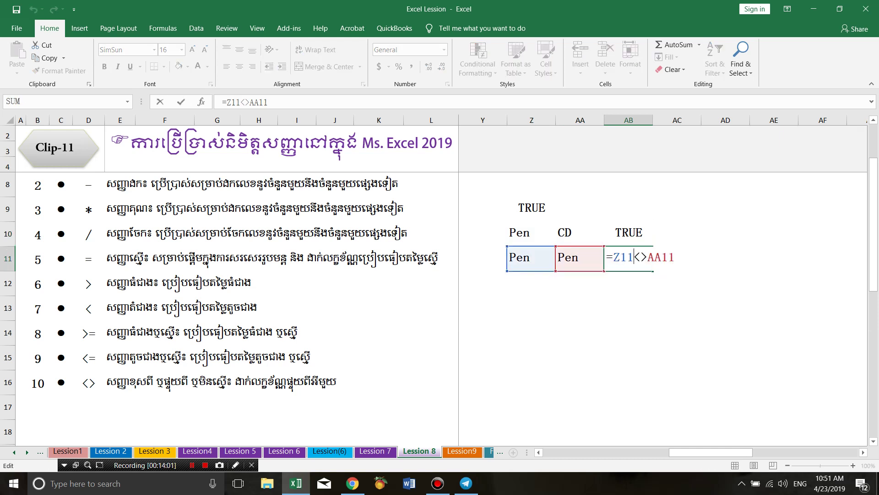
{"action": "key", "text": "shift+Right"}
{"action": "key", "text": "shift+Right"}
{"action": "key", "text": "Return"}
{"action": "key", "text": "Up"}
{"action": "key", "text": "F2"}
{"action": "key", "text": "Return"}
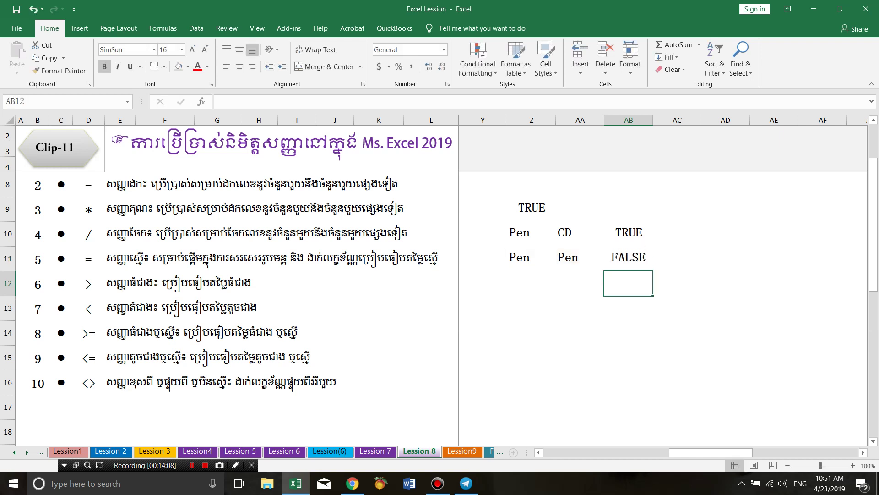
Enter item number 11 in B17 for the () operator
{"action": "left_click", "coordinate": [38, 406]}
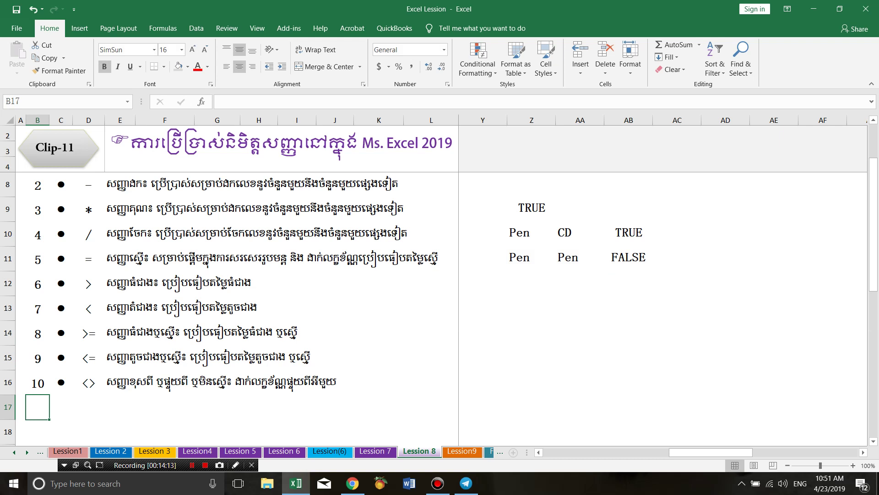
{"action": "type", "text": "11"}
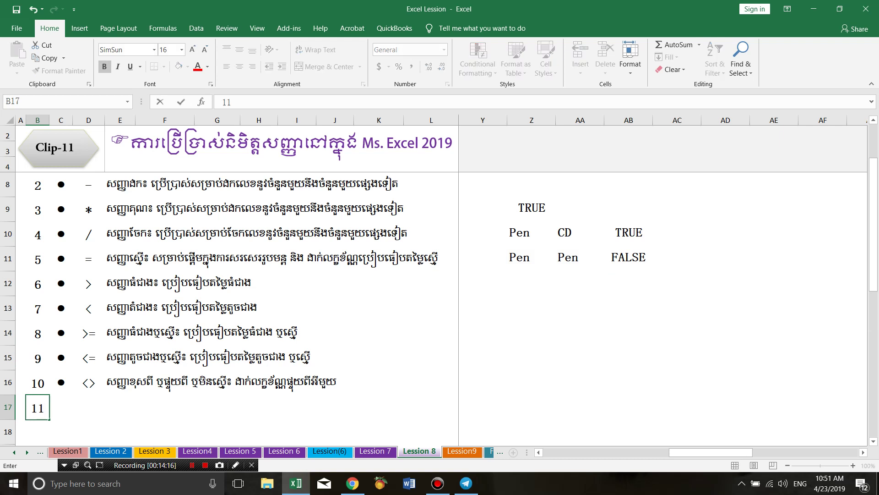
{"action": "key", "text": "Return"}
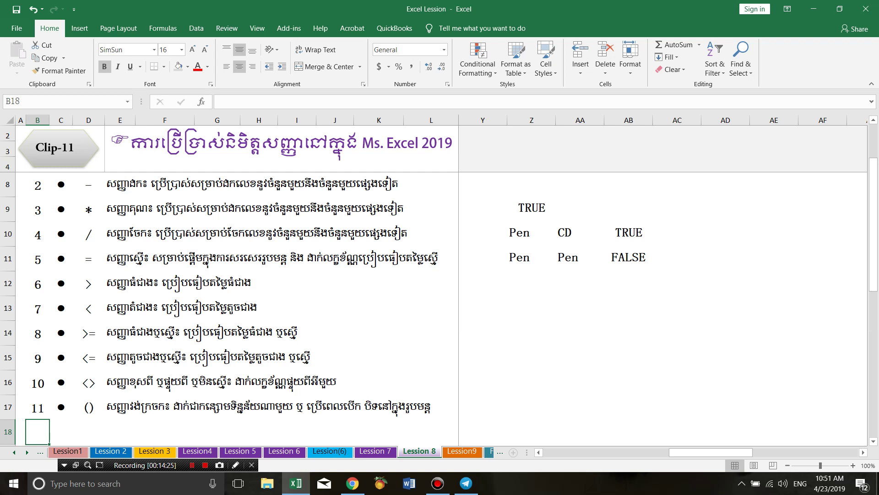
Start a =SUM() formula in Z13, then cancel it so Z13 stays empty
{"action": "left_click", "coordinate": [580, 307]}
{"action": "left_click", "coordinate": [531, 308]}
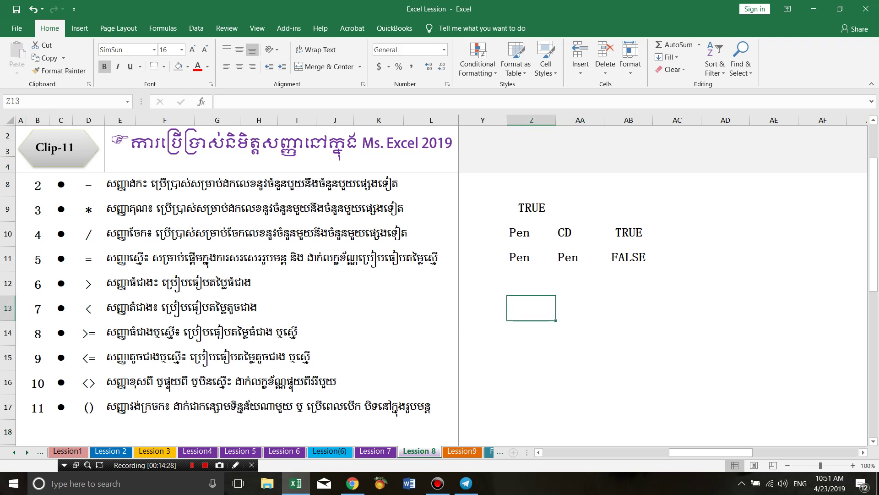
{"action": "type", "text": "=sum"}
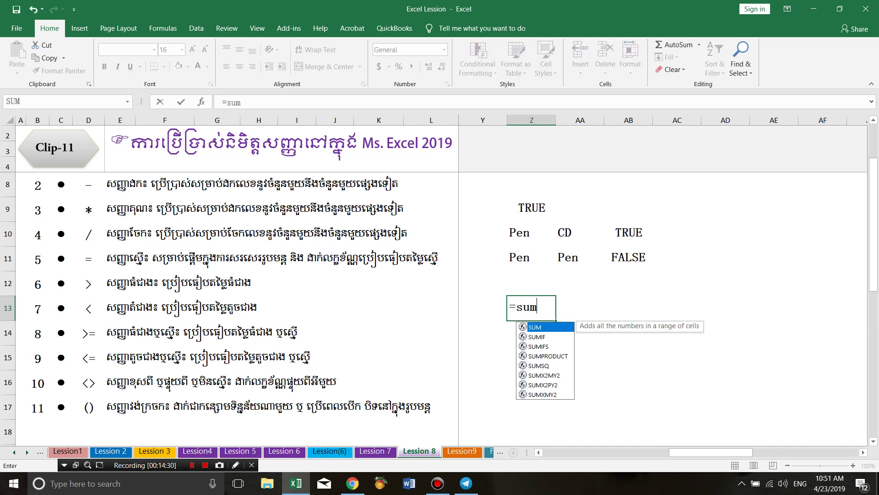
{"action": "key", "text": "Tab"}
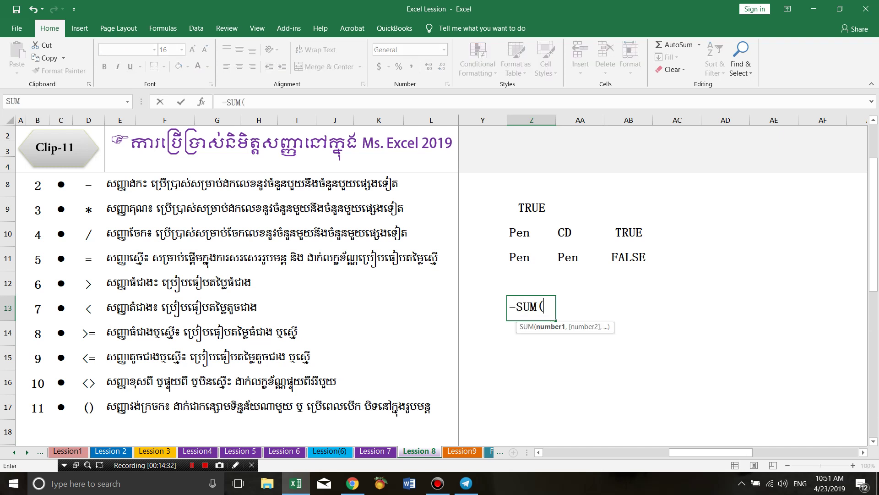
{"action": "type", "text": ")"}
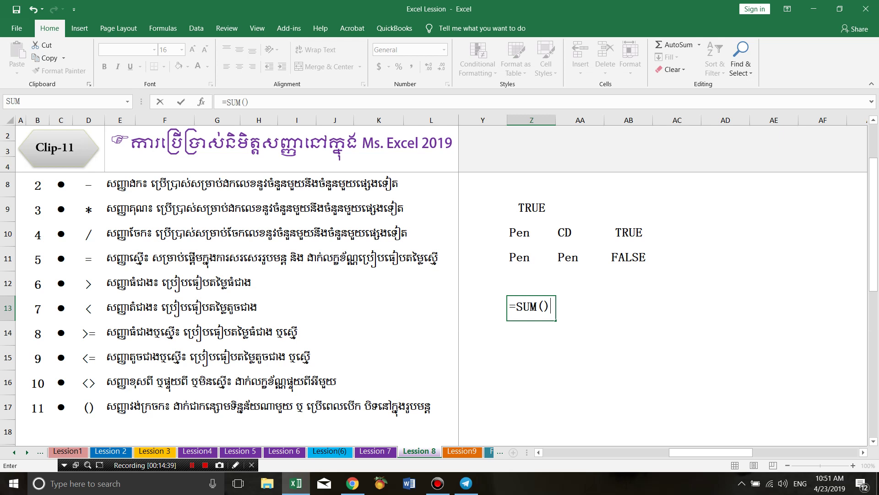
{"action": "key", "text": "Escape"}
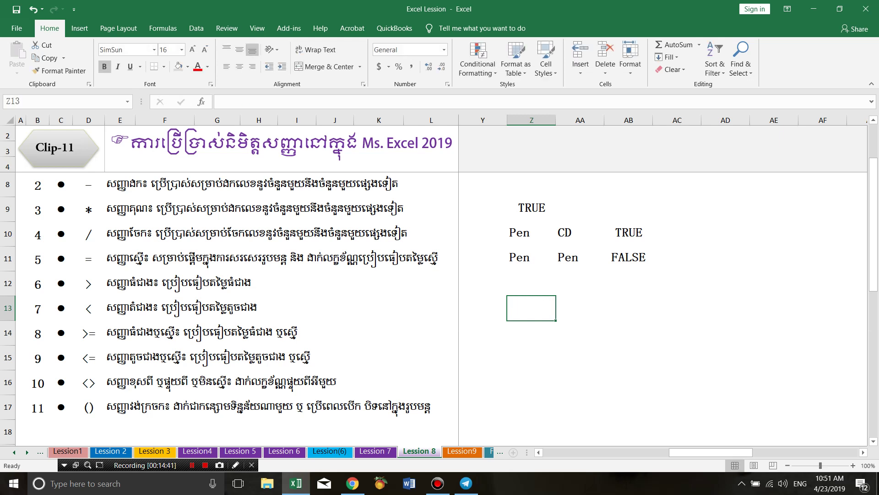
Widen column Z slightly and reselect Z13 for the birthdate
{"action": "left_click", "coordinate": [579, 332]}
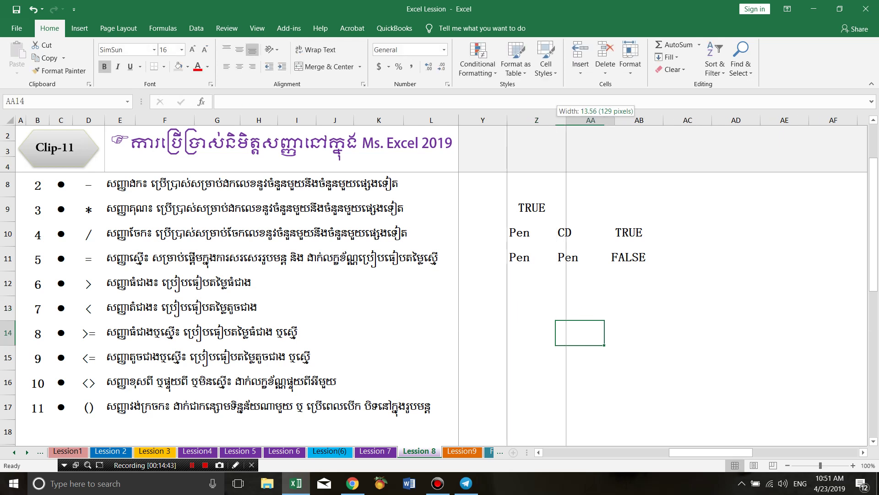
{"action": "left_click_drag", "start_coordinate": [555, 120], "coordinate": [566, 120]}
{"action": "left_click", "coordinate": [536, 308]}
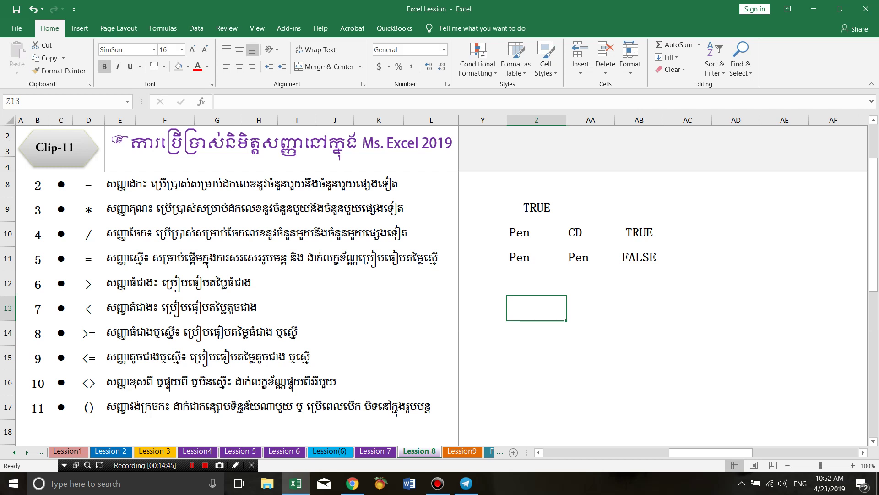
Enter birthdate 5/5/80 in Z13 and =TODAY() in AA13, widening column AA to fit
{"action": "type", "text": "5/5/80"}
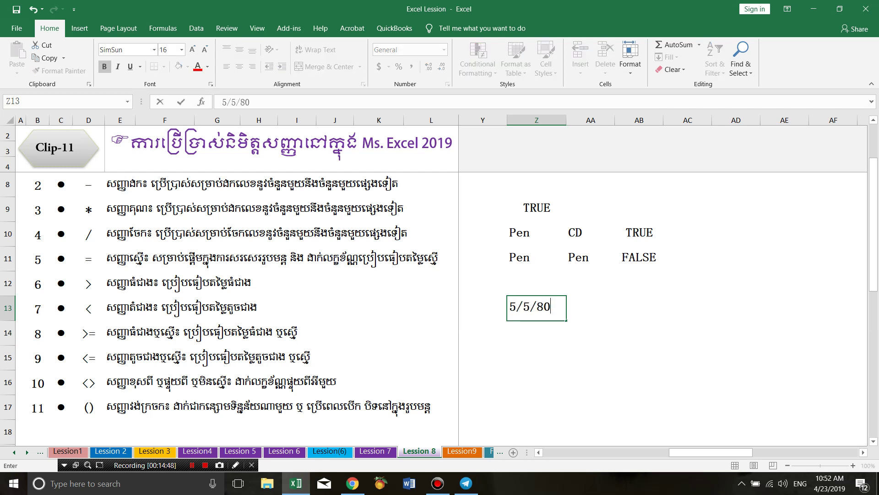
{"action": "key", "text": "Tab"}
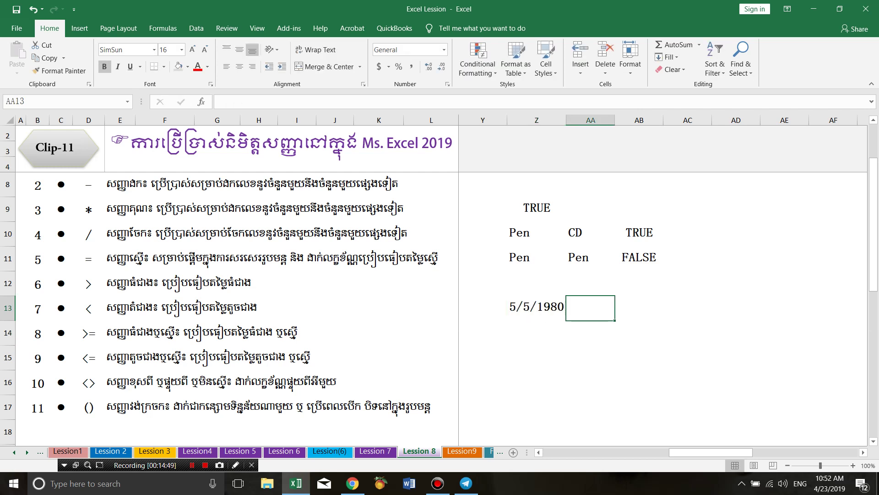
{"action": "type", "text": "="}
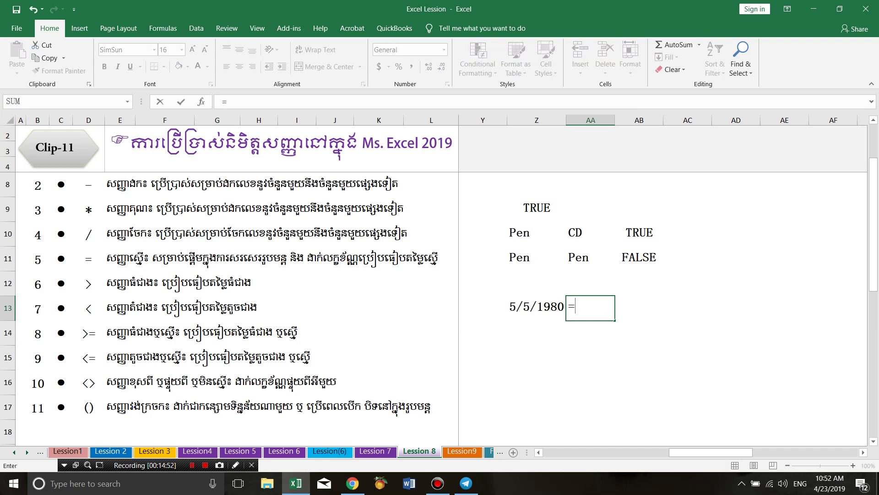
{"action": "type", "text": "today()"}
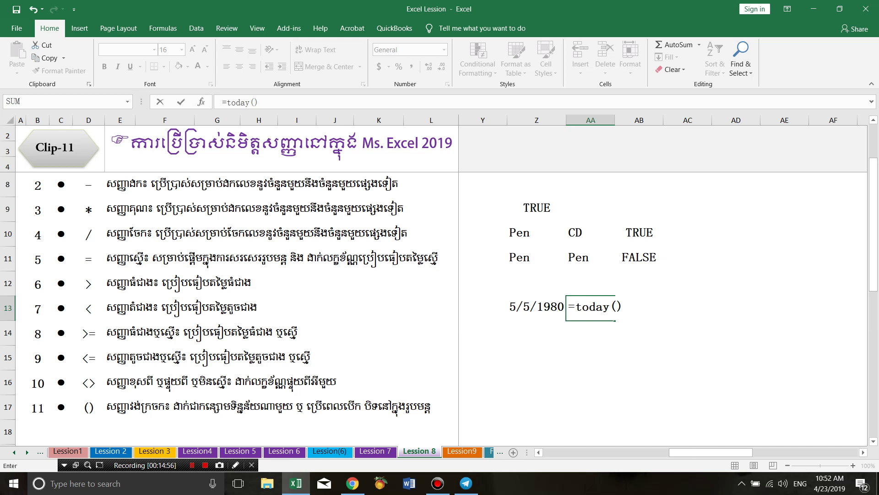
{"action": "type", "text": "-"}
{"action": "key", "text": "BackSpace"}
{"action": "key", "text": "Return"}
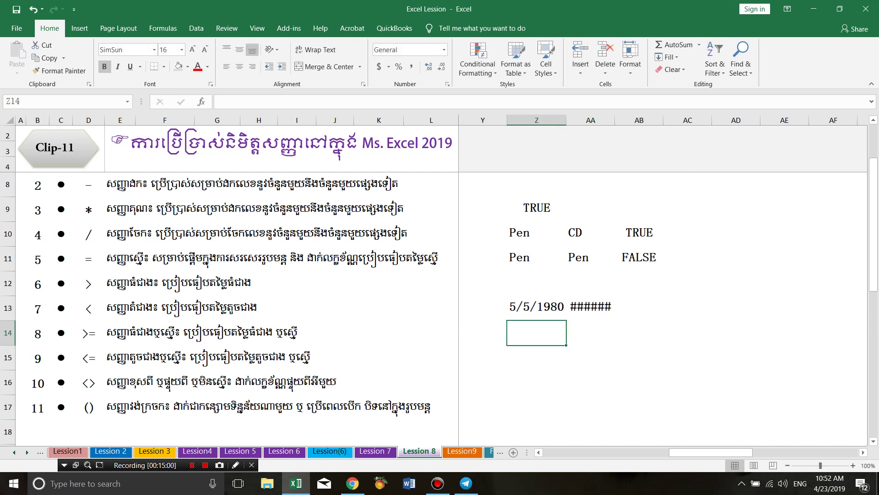
{"action": "left_click_drag", "start_coordinate": [614, 120], "coordinate": [642, 120]}
{"action": "left_click", "coordinate": [604, 307]}
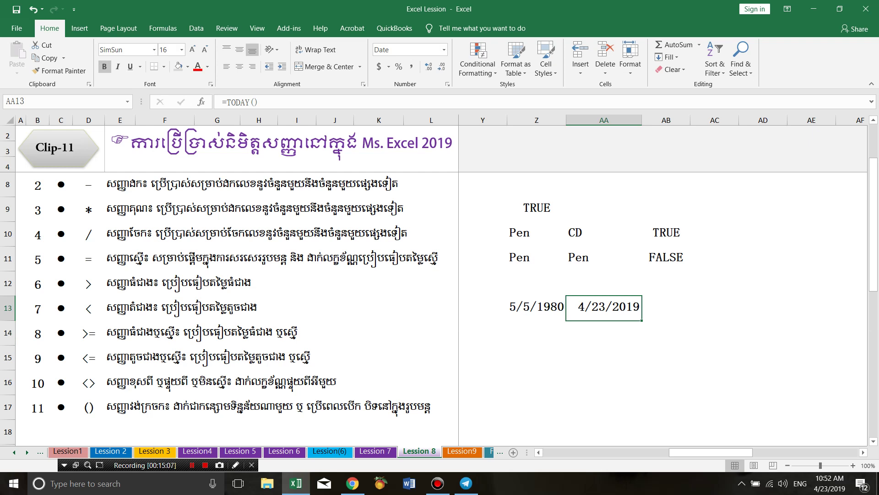
Extend the AA13 formula to =TODAY()-Z13 to subtract the birthdate from today
{"action": "key", "text": "F2"}
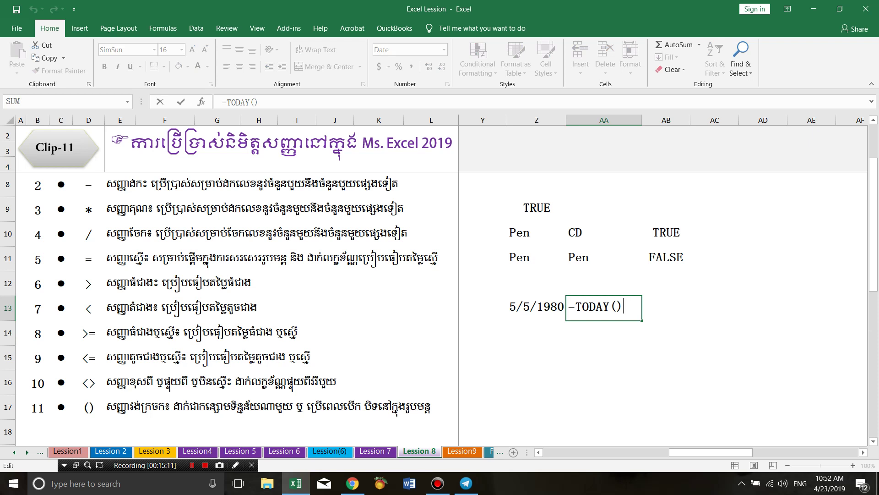
{"action": "type", "text": "-"}
{"action": "left_click", "coordinate": [536, 307]}
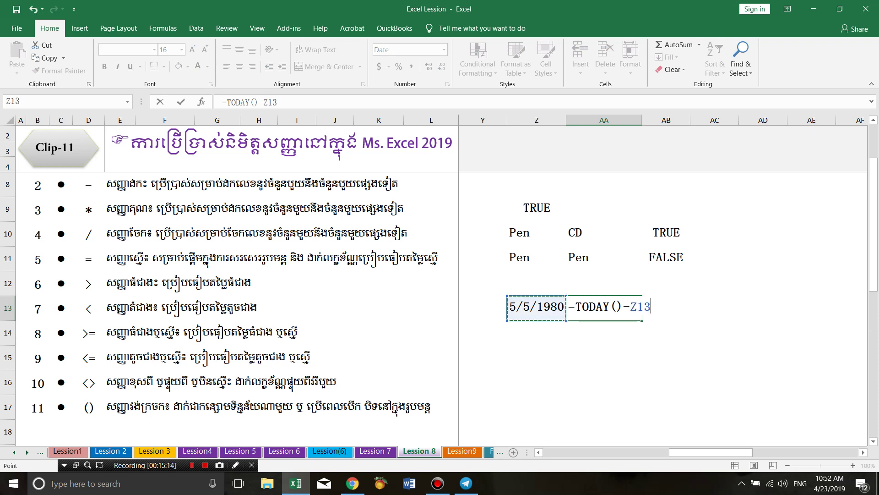
{"action": "key", "text": "Return"}
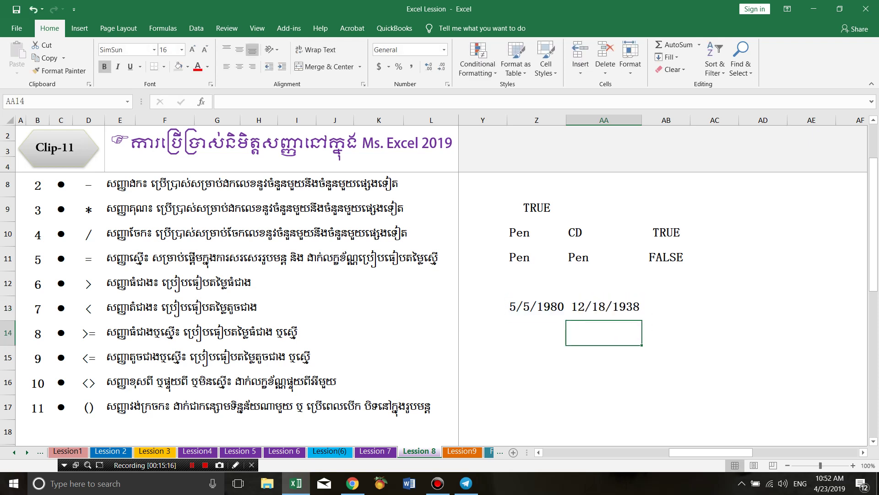
{"action": "left_click", "coordinate": [604, 307]}
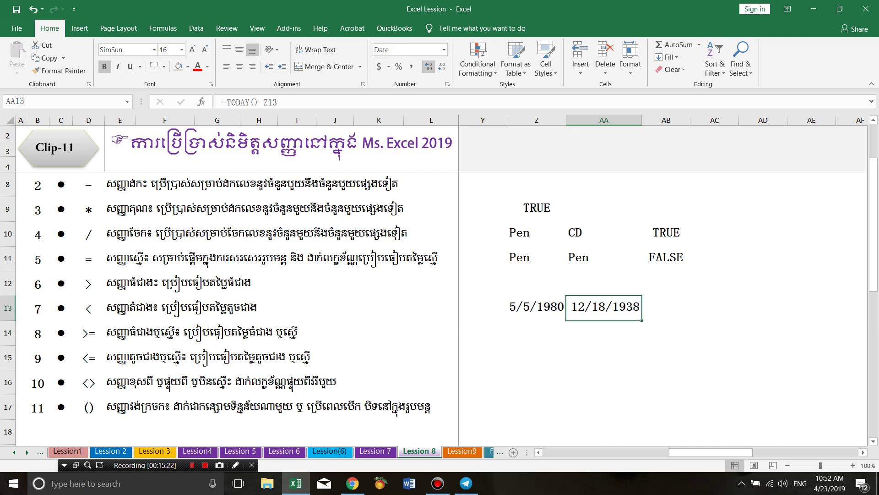
Format AA13 as a number and remove its decimal places
{"action": "left_click", "coordinate": [443, 49]}
{"action": "left_click", "coordinate": [422, 92]}
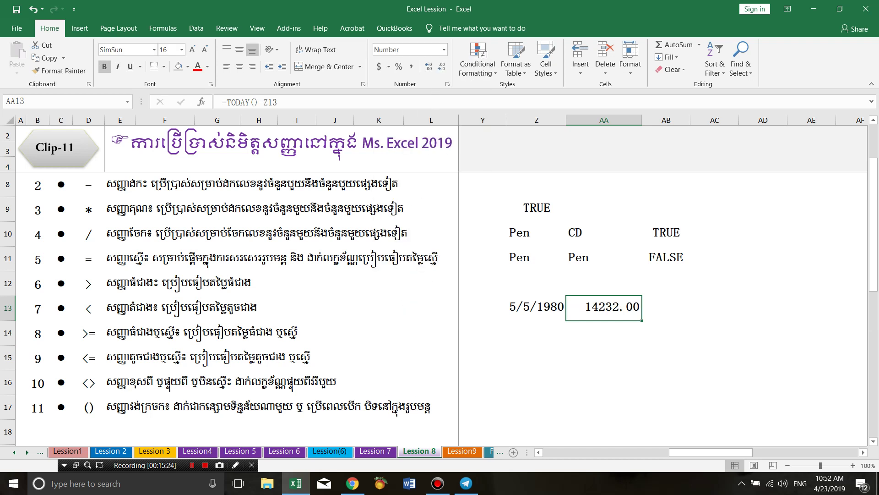
{"action": "left_click", "coordinate": [411, 67]}
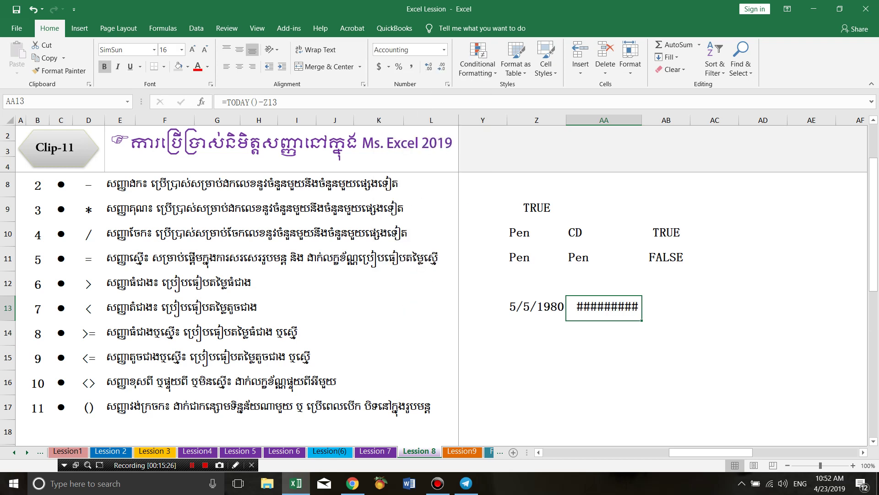
{"action": "left_click", "coordinate": [441, 67]}
{"action": "left_click", "coordinate": [441, 67]}
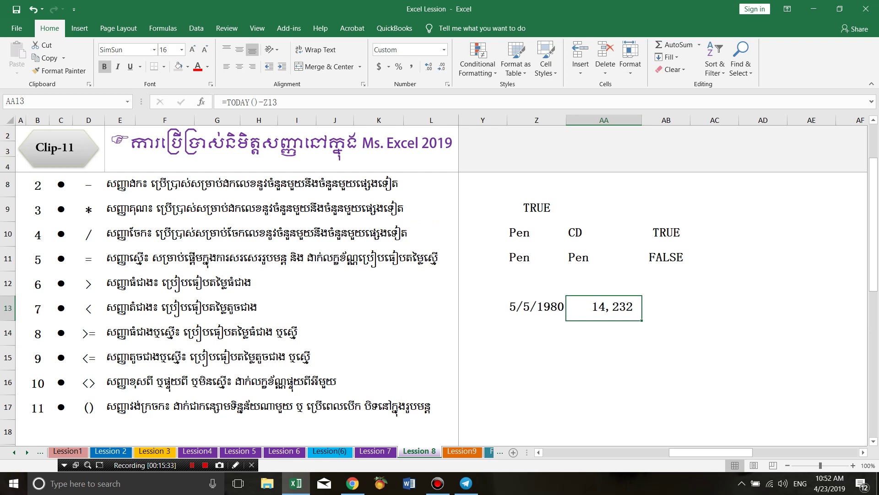
Change the AA13 formula to =(TODAY()-Z13)/365 to show the age in years
{"action": "key", "text": "F2"}
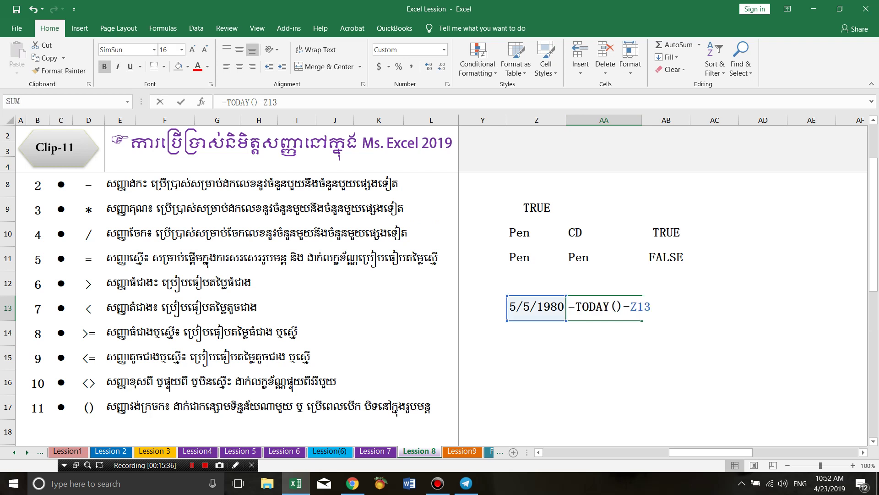
{"action": "key", "text": "Return"}
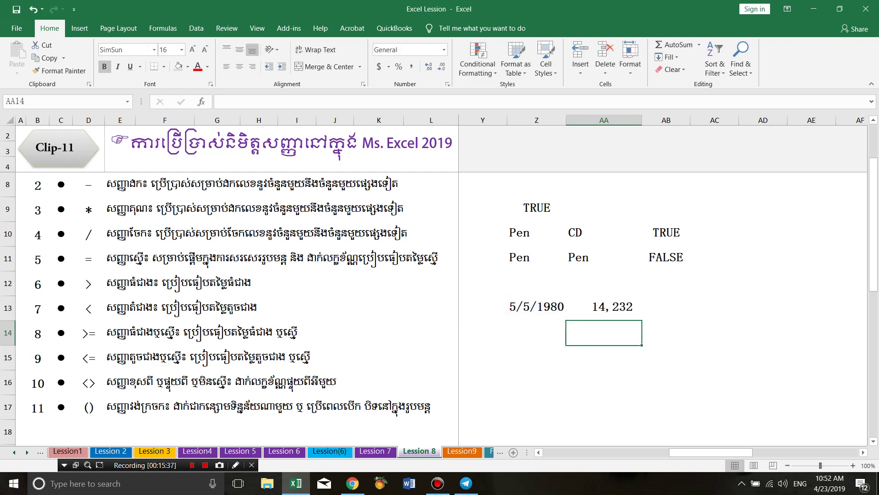
{"action": "key", "text": "Up"}
{"action": "key", "text": "F2"}
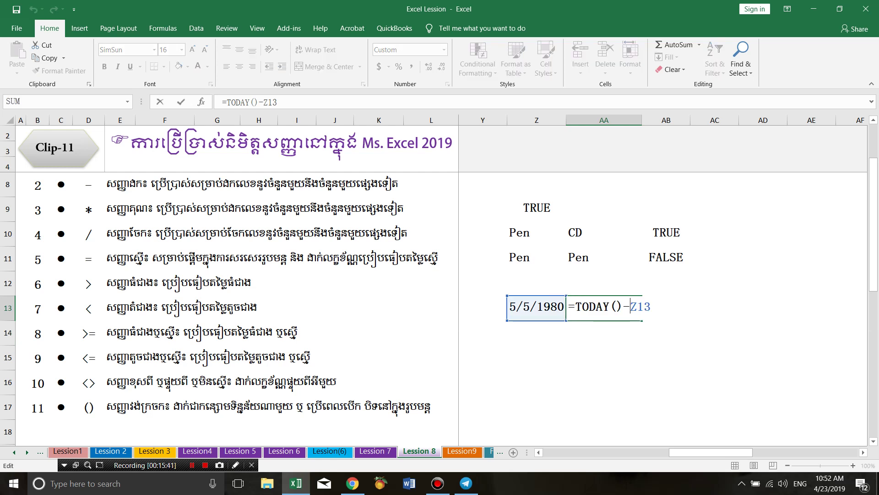
{"action": "key", "text": "End"}
{"action": "type", "text": "/365"}
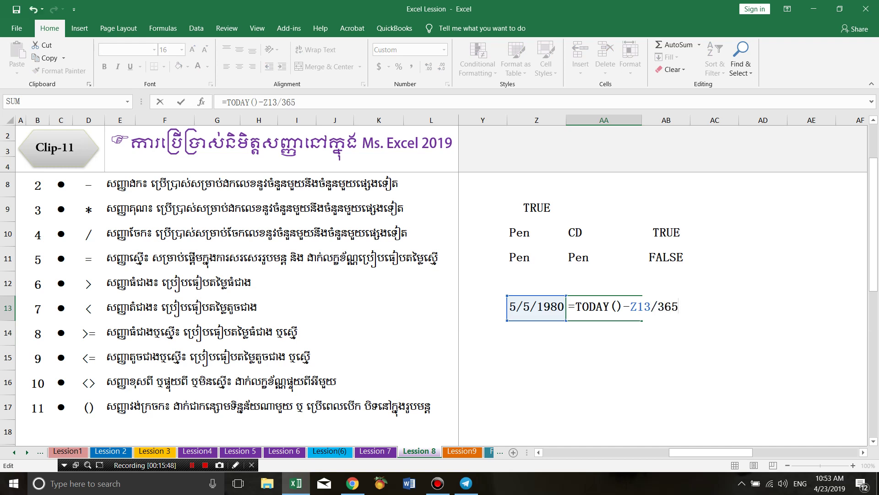
{"action": "left_click_drag", "start_coordinate": [630, 306], "coordinate": [650, 306]}
{"action": "left_click", "coordinate": [630, 306]}
{"action": "type", "text": "("}
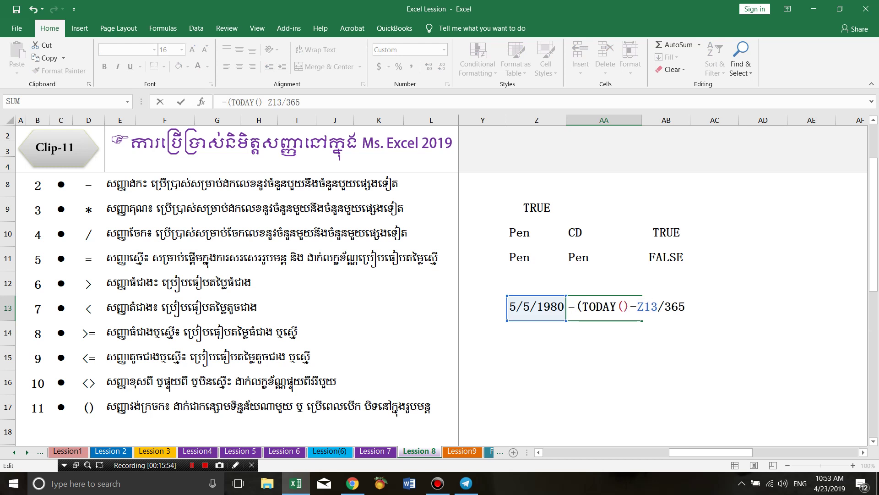
{"action": "left_click", "coordinate": [658, 306]}
{"action": "type", "text": ")"}
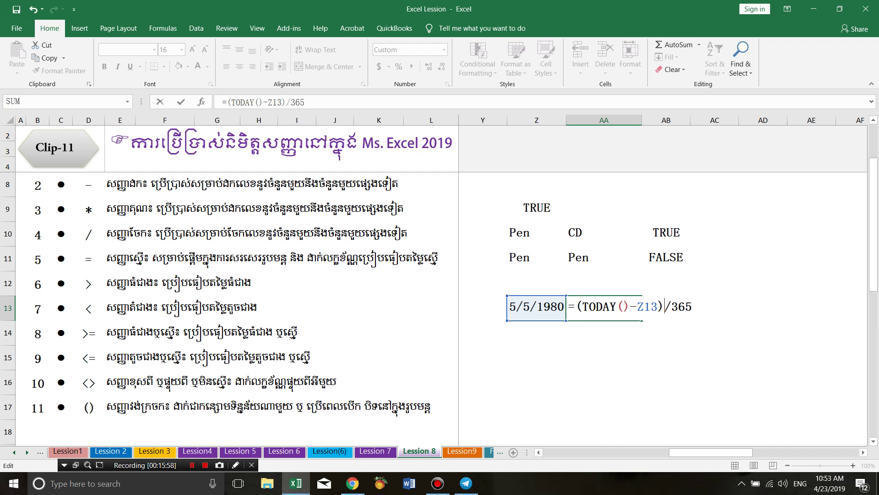
{"action": "key", "text": "Return"}
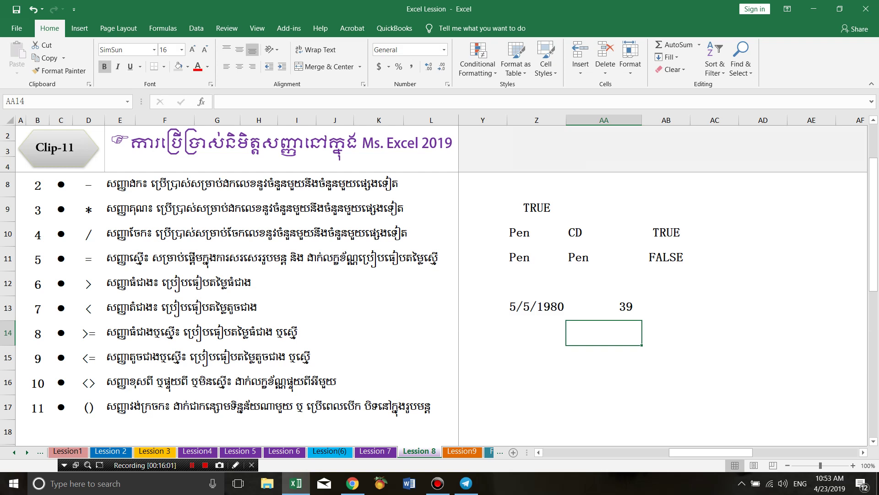
Change the Z13 birthdate to 5/5/1990 and inspect the AA13 age formula, now giving 29
{"action": "double_click", "coordinate": [558, 306]}
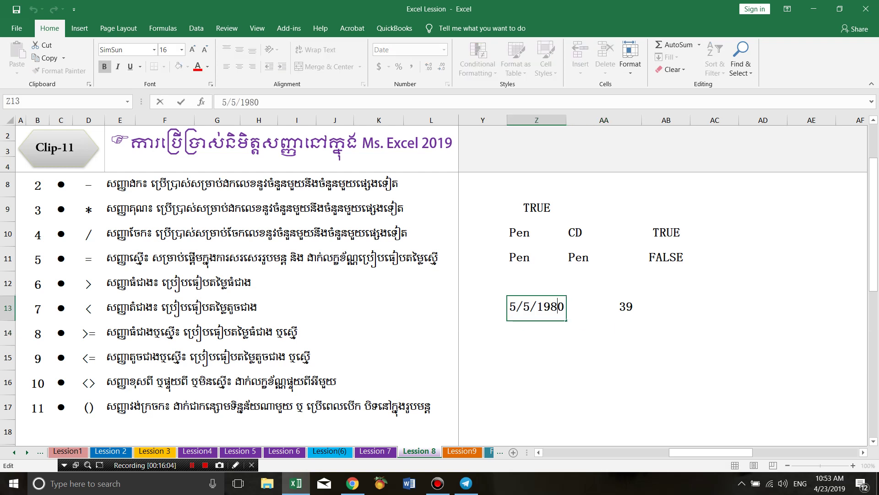
{"action": "key", "text": "BackSpace"}
{"action": "key", "text": "BackSpace"}
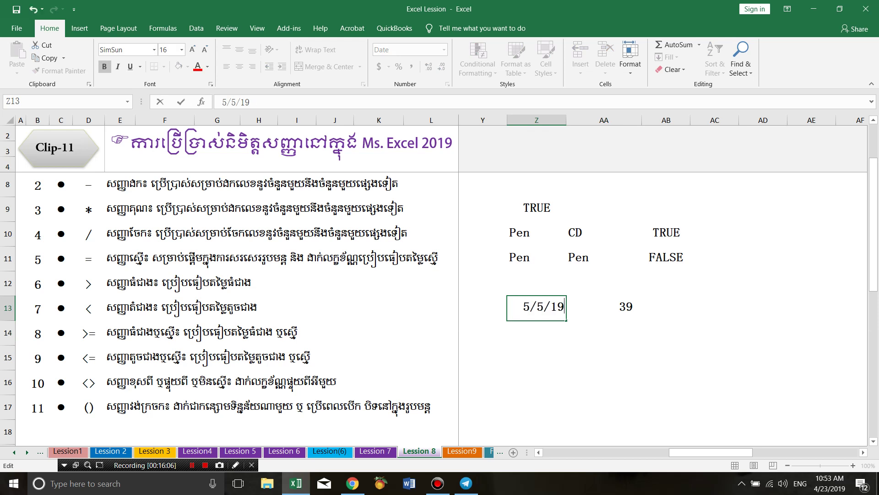
{"action": "type", "text": "90"}
{"action": "key", "text": "Return"}
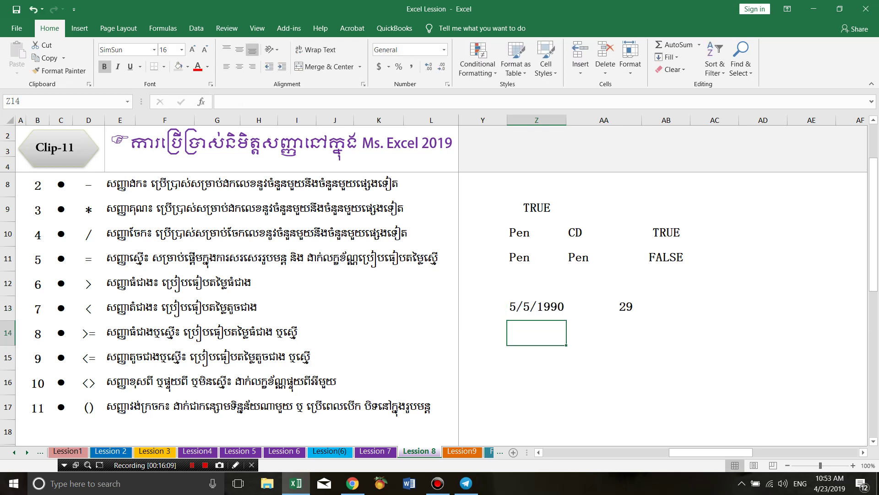
{"action": "double_click", "coordinate": [604, 306]}
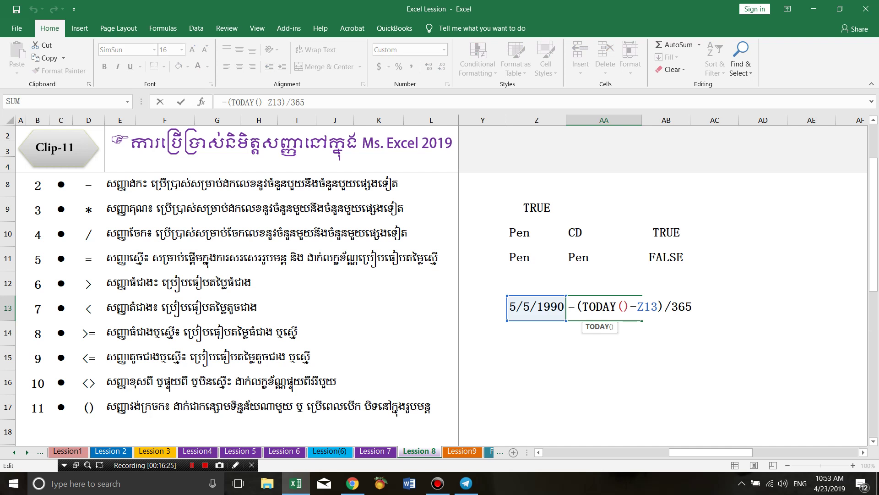
Commit the age formula in AA13 (29) and number row 18 as item 12 for the & operator
{"action": "key", "text": "Return"}
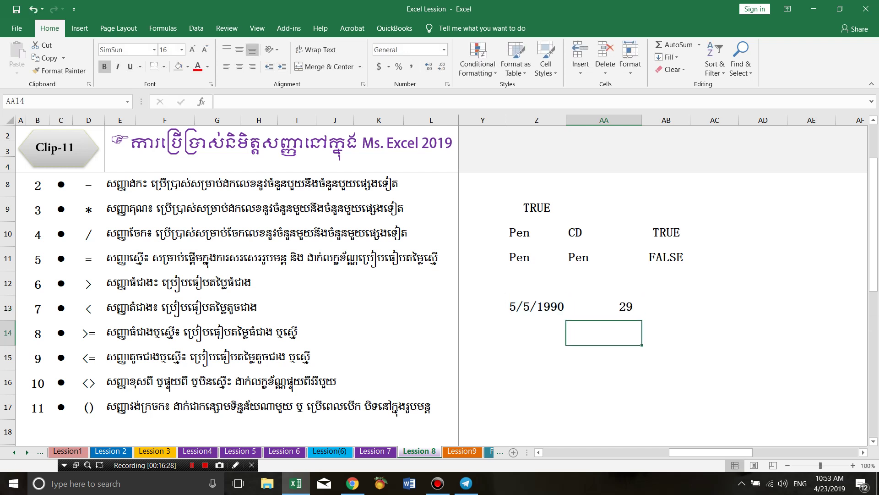
{"action": "scroll", "coordinate": [439, 301], "scroll_direction": "down", "scroll_amount": 1}
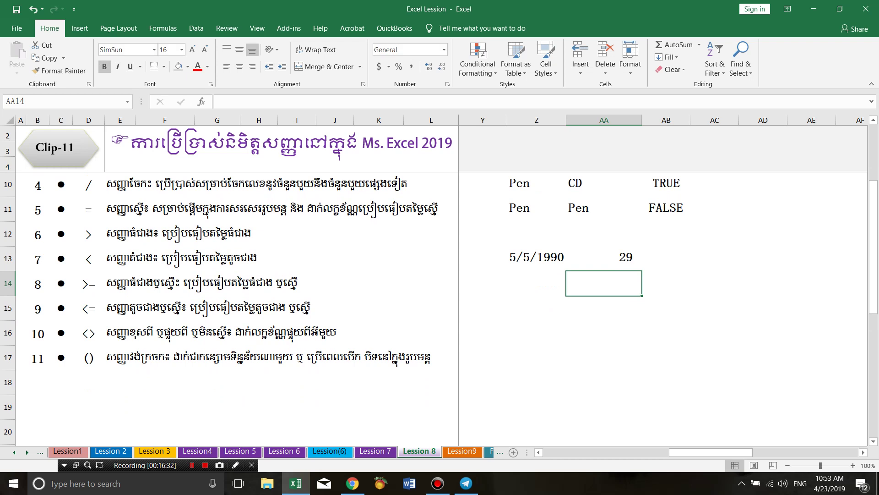
{"action": "left_click", "coordinate": [37, 381]}
{"action": "type", "text": "12"}
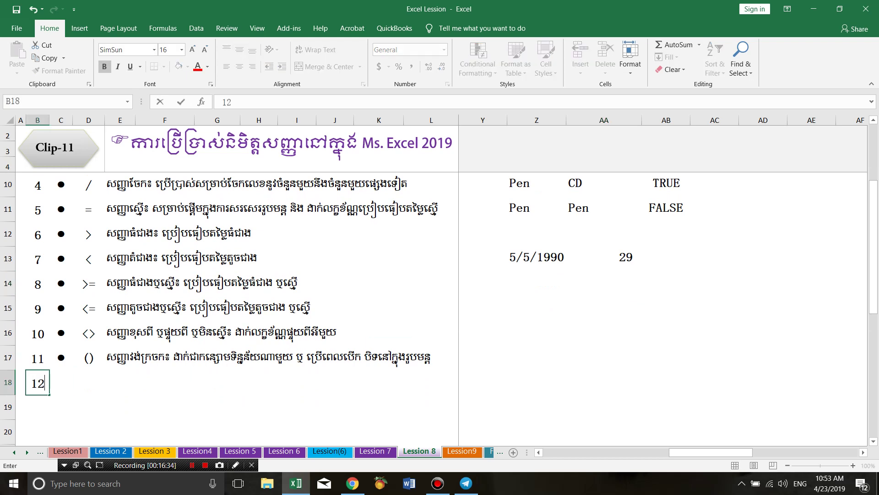
{"action": "key", "text": "Return"}
{"action": "left_click", "coordinate": [88, 382]}
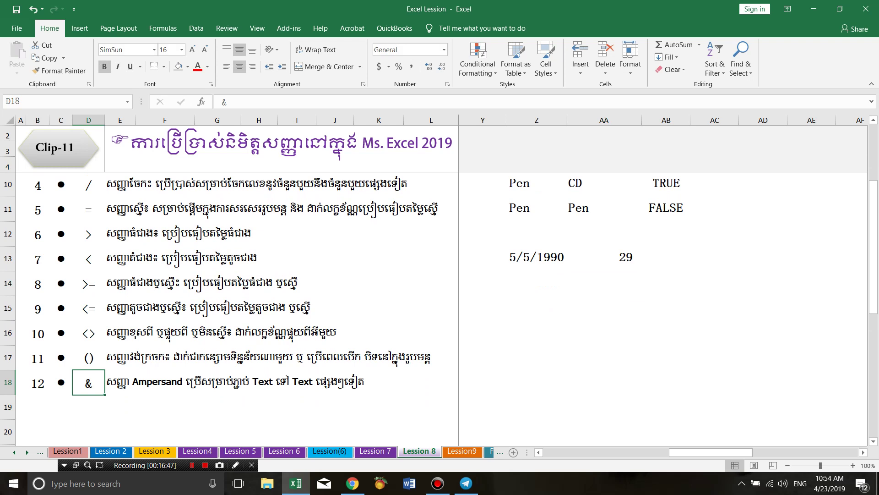
{"action": "left_click", "coordinate": [537, 308]}
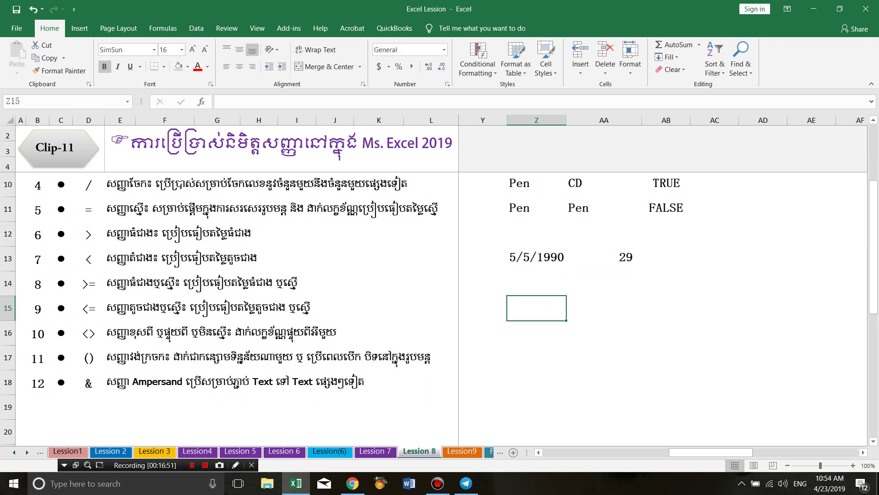
Enter sample names kim dara and long chan into Z15:AA16
{"action": "type", "text": "kim"}
{"action": "key", "text": "Tab"}
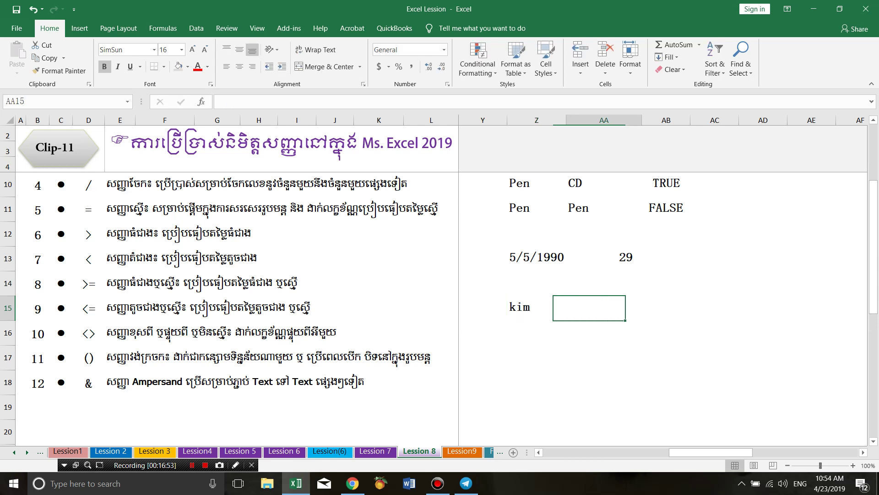
{"action": "type", "text": "dara"}
{"action": "key", "text": "ctrl+Return"}
{"action": "key", "text": "Return"}
{"action": "type", "text": "lo"}
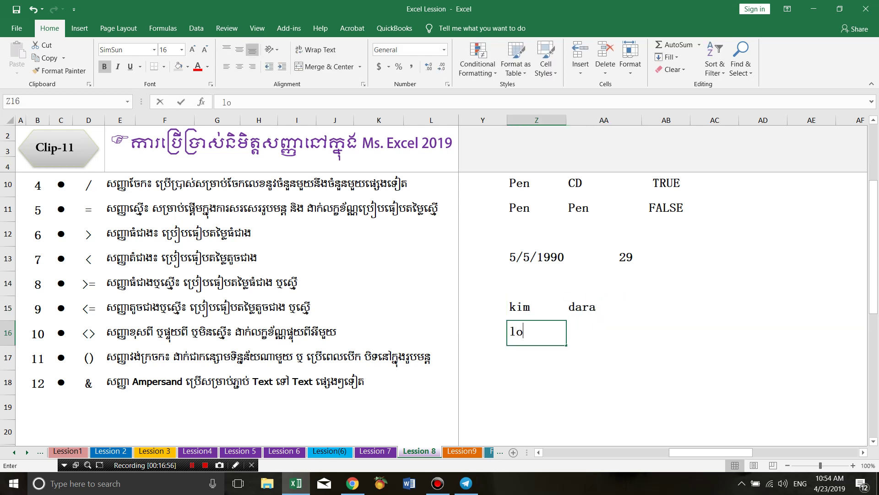
{"action": "type", "text": "ng"}
{"action": "key", "text": "Tab"}
{"action": "type", "text": "chan"}
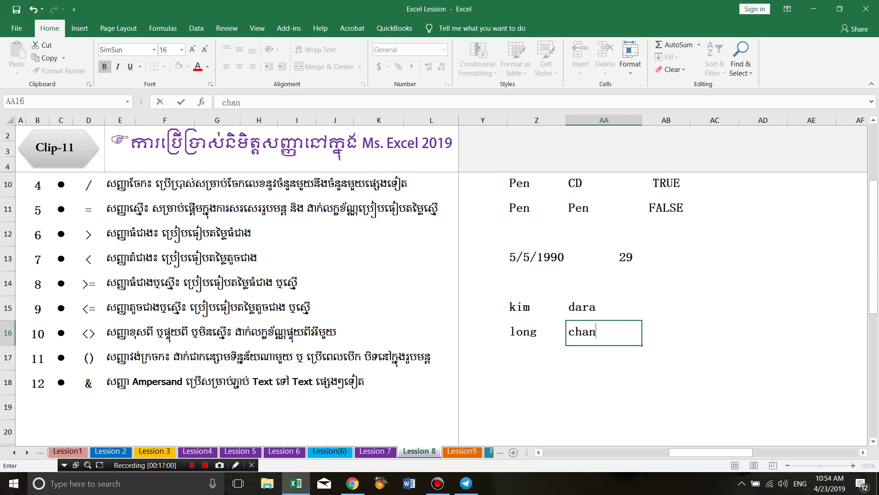
{"action": "key", "text": "Return"}
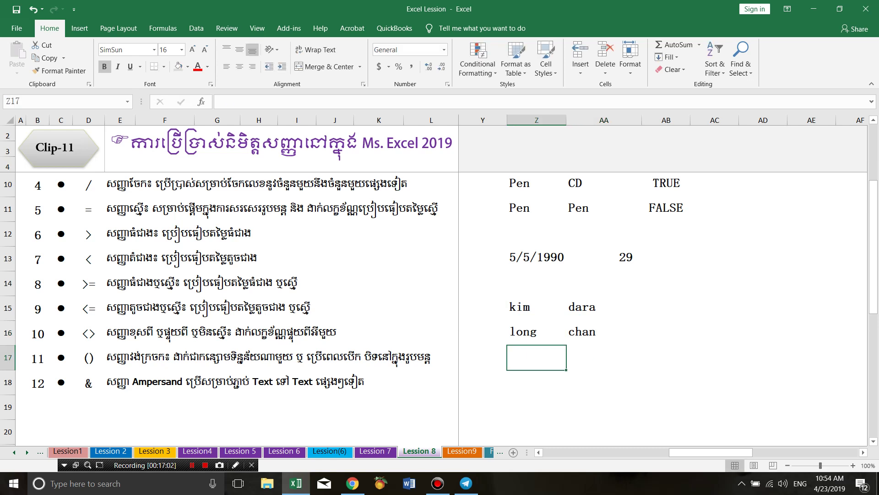
Select columns Z and AA, then move the view right to empty columns
{"action": "left_click", "coordinate": [581, 307]}
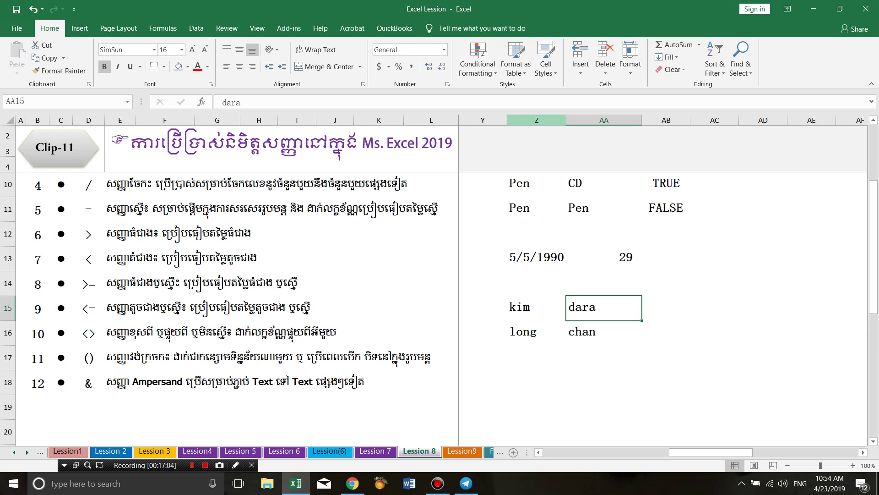
{"action": "left_click_drag", "start_coordinate": [537, 120], "coordinate": [604, 120]}
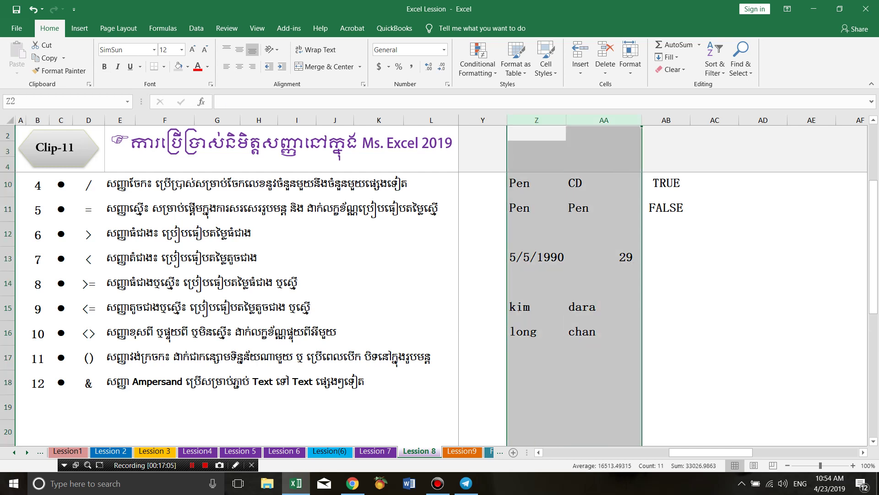
{"action": "left_click", "coordinate": [537, 307]}
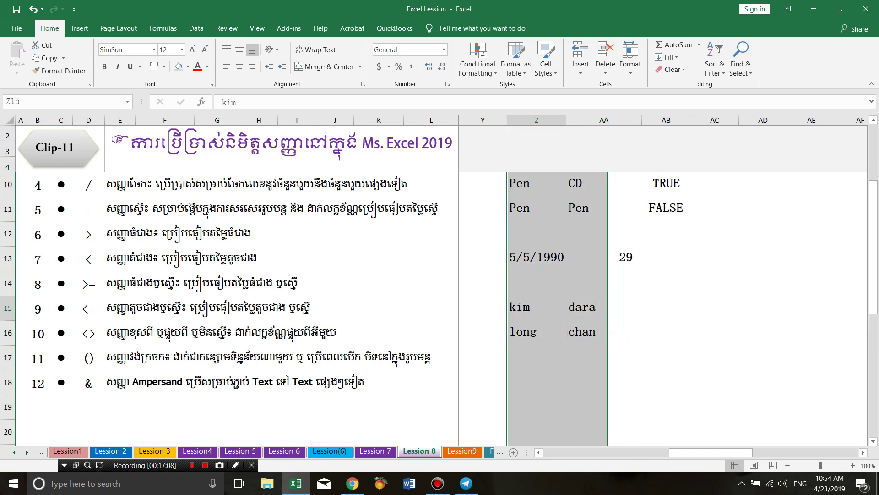
{"action": "left_click", "coordinate": [863, 452]}
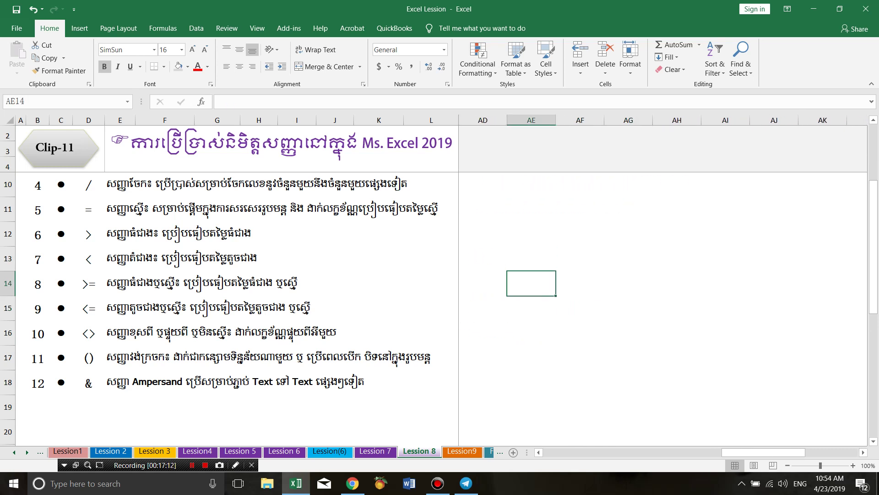
Enter the sample name Kim Dara into AE11 and AF11
{"action": "left_click", "coordinate": [531, 233]}
{"action": "left_click", "coordinate": [531, 209]}
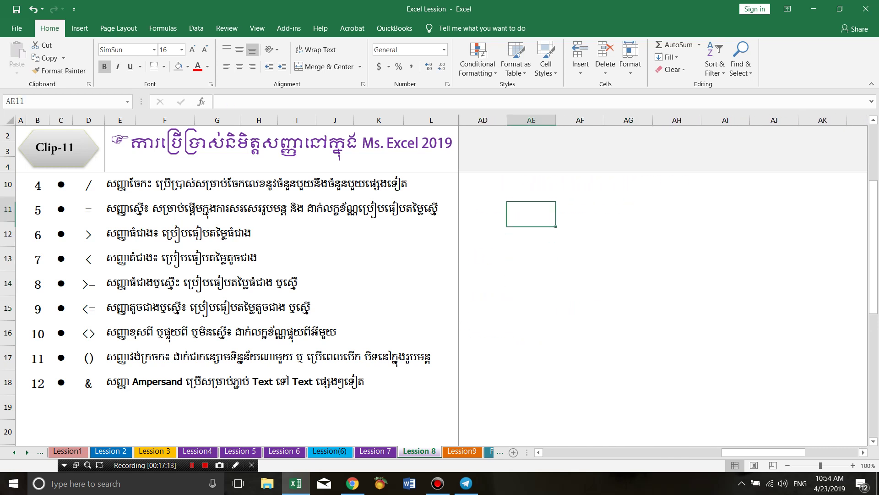
{"action": "type", "text": "Kim"}
{"action": "key", "text": "Tab"}
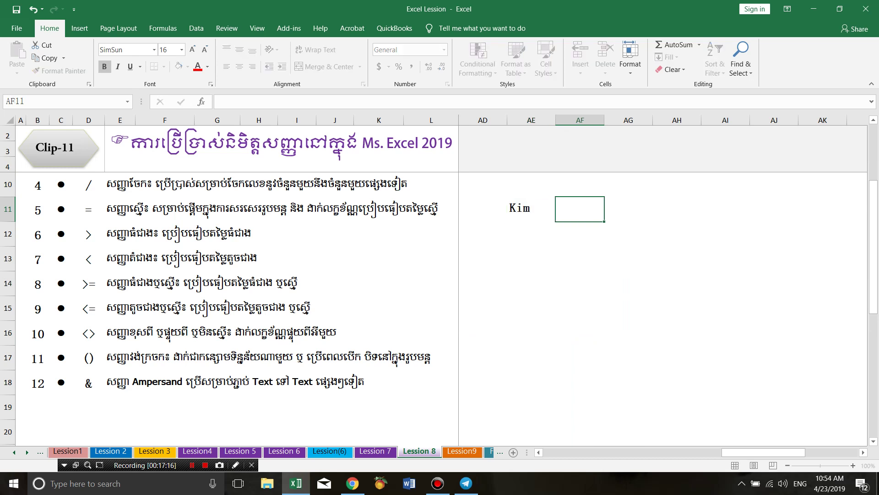
{"action": "type", "text": "Dara"}
{"action": "key", "text": "Tab"}
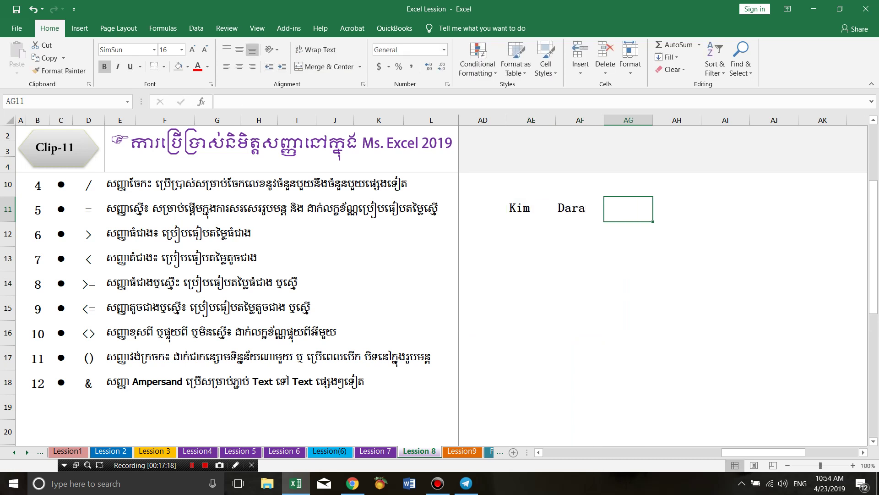
Add headers First Name and Last Name in AE10:AF10 and widen column AE
{"action": "left_click", "coordinate": [531, 184]}
{"action": "type", "text": "F"}
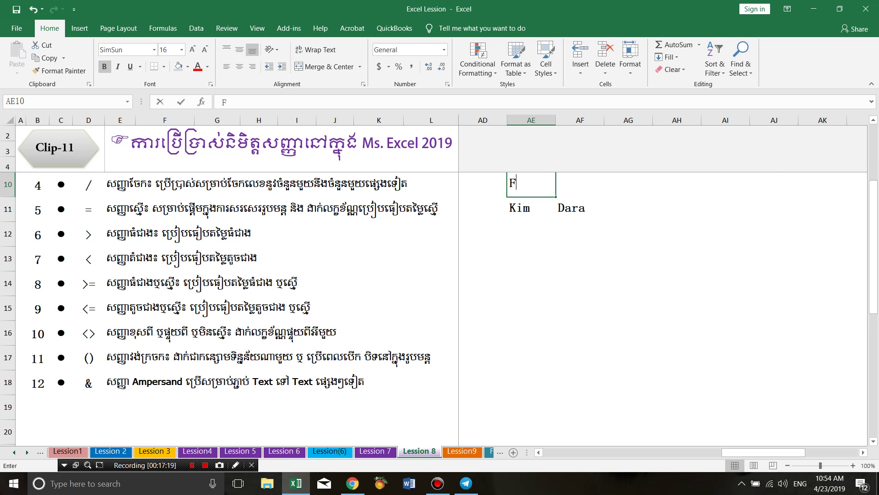
{"action": "type", "text": "irst N"}
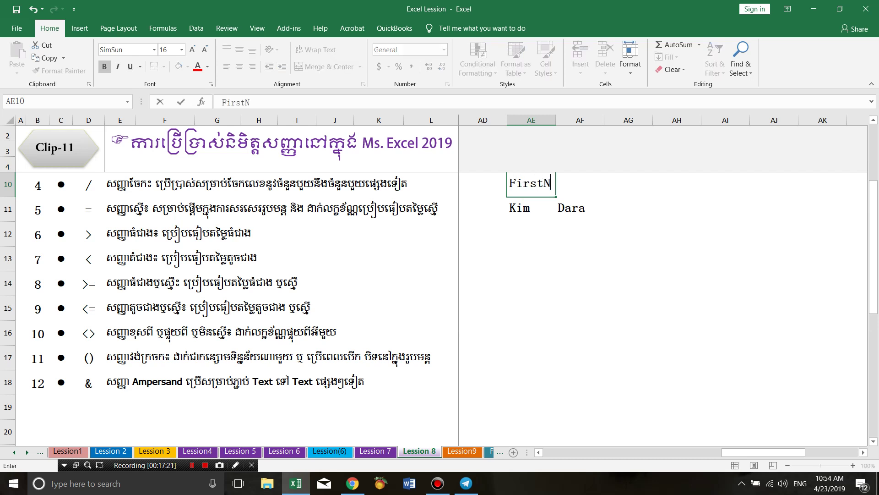
{"action": "key", "text": "BackSpace"}
{"action": "type", "text": "Name"}
{"action": "key", "text": "Tab"}
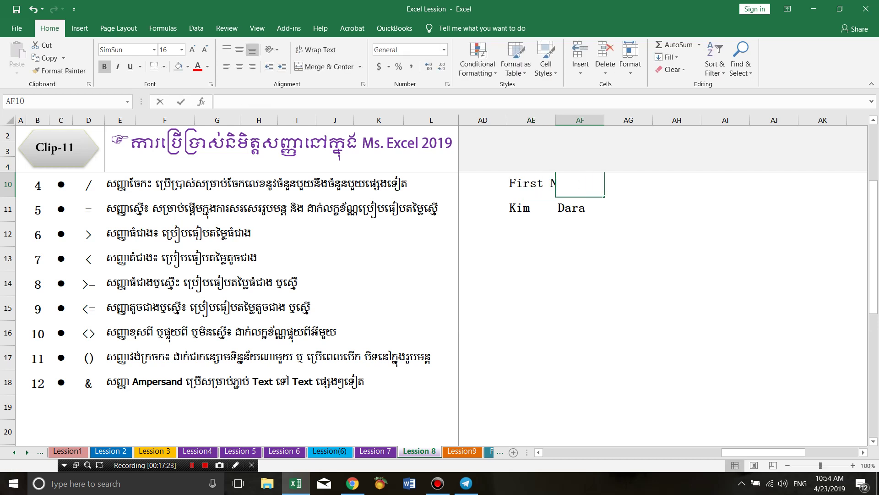
{"action": "type", "text": "Last Name"}
{"action": "key", "text": "Tab"}
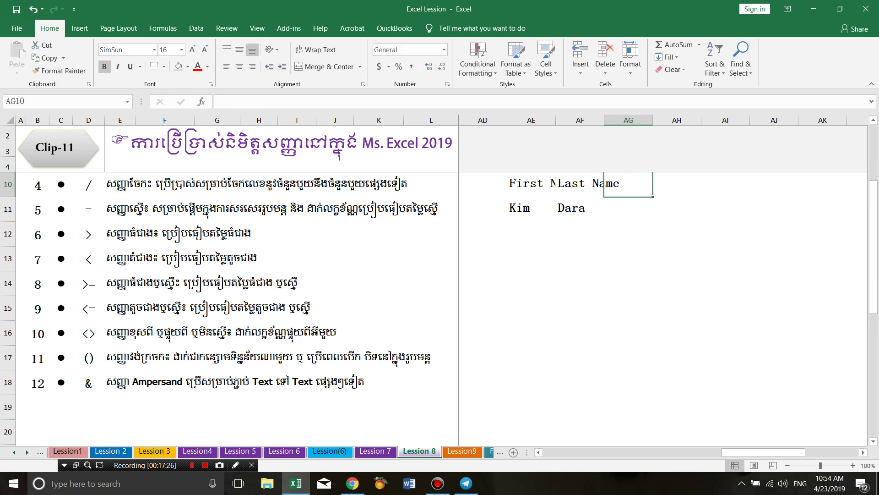
{"action": "left_click_drag", "start_coordinate": [556, 120], "coordinate": [746, 120]}
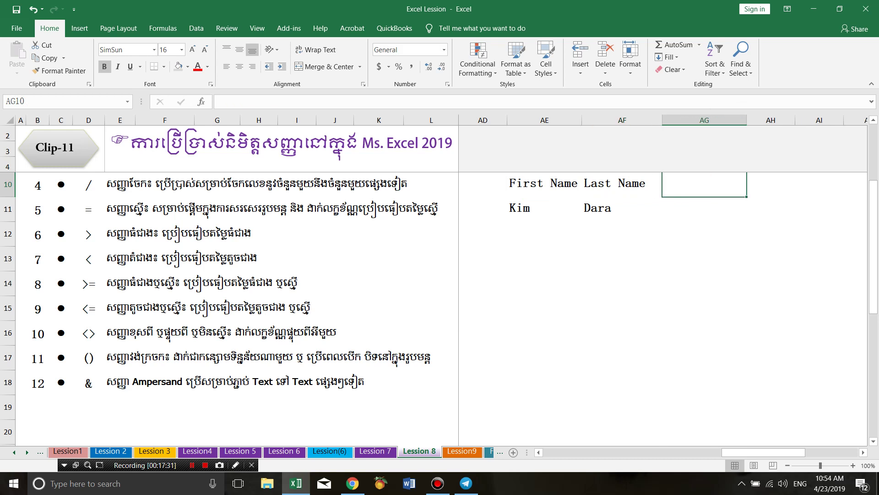
Add the Full Name header in AG10 and select the name cells AE11:AF11
{"action": "type", "text": "Full"}
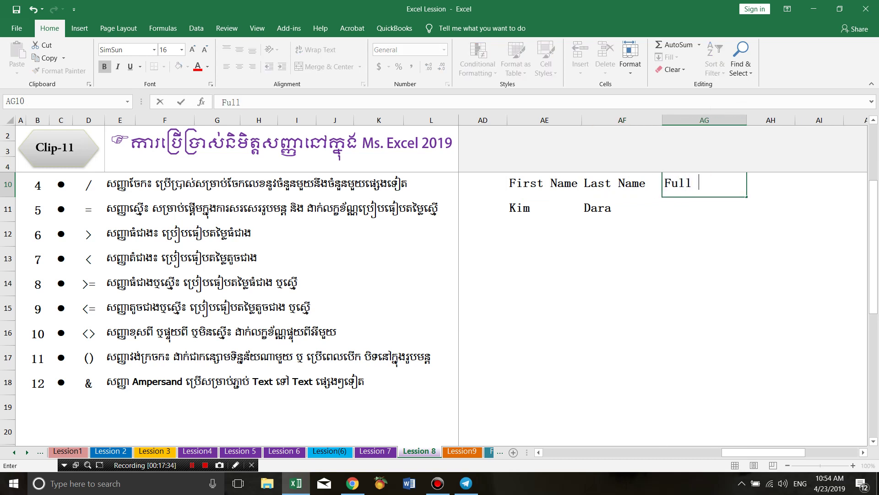
{"action": "type", "text": " Name"}
{"action": "left_click", "coordinate": [630, 208]}
{"action": "key", "text": "Return"}
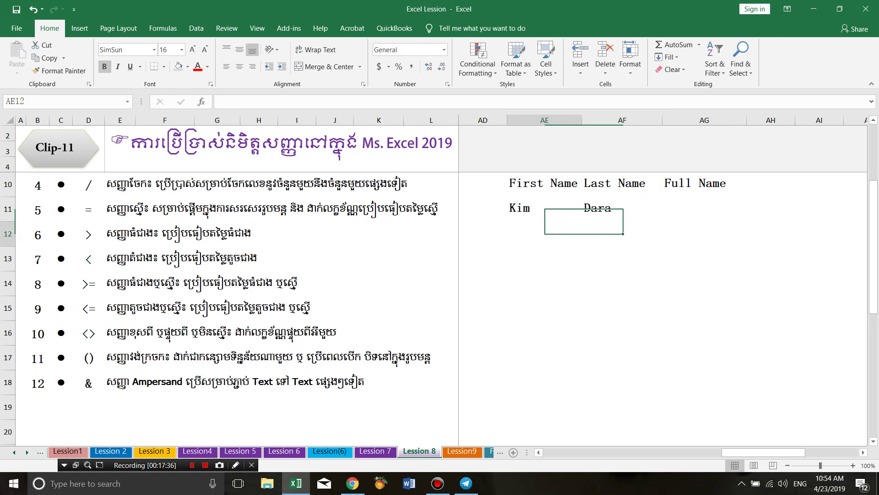
{"action": "left_click_drag", "start_coordinate": [527, 183], "coordinate": [724, 184]}
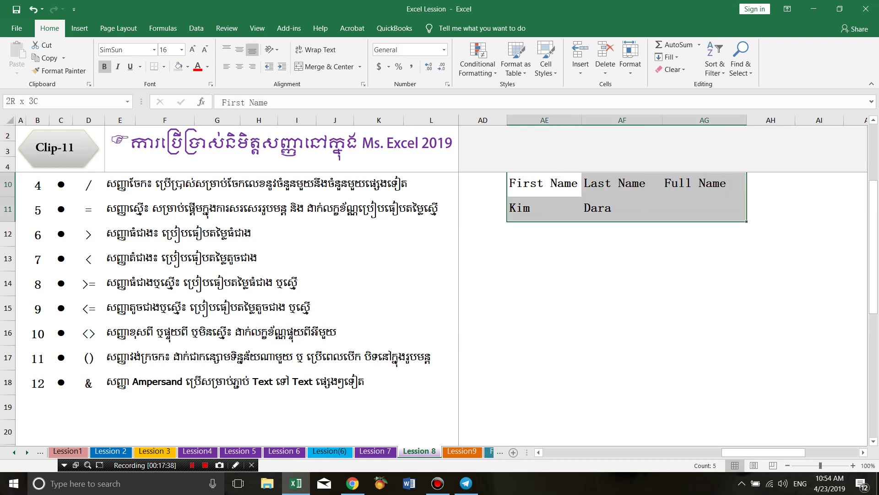
{"action": "left_click_drag", "start_coordinate": [527, 208], "coordinate": [618, 208]}
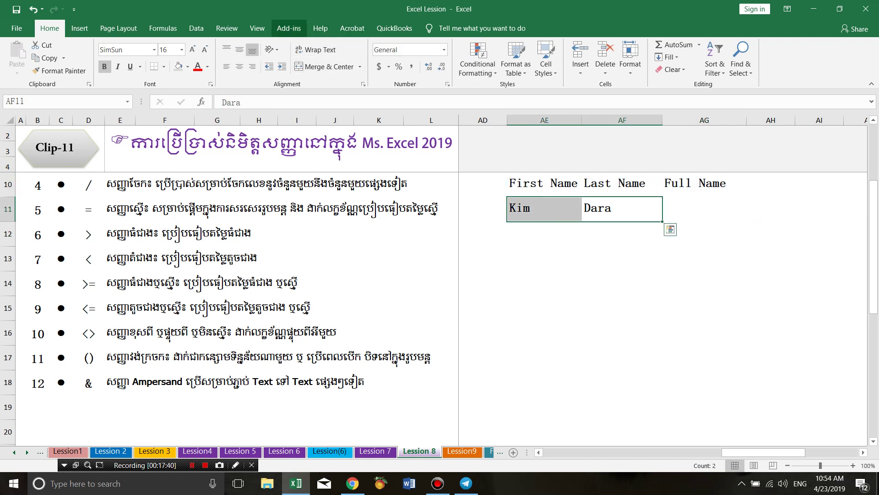
Toggle worksheet gridlines on and then off again
{"action": "left_click", "coordinate": [256, 28]}
{"action": "left_click", "coordinate": [135, 67]}
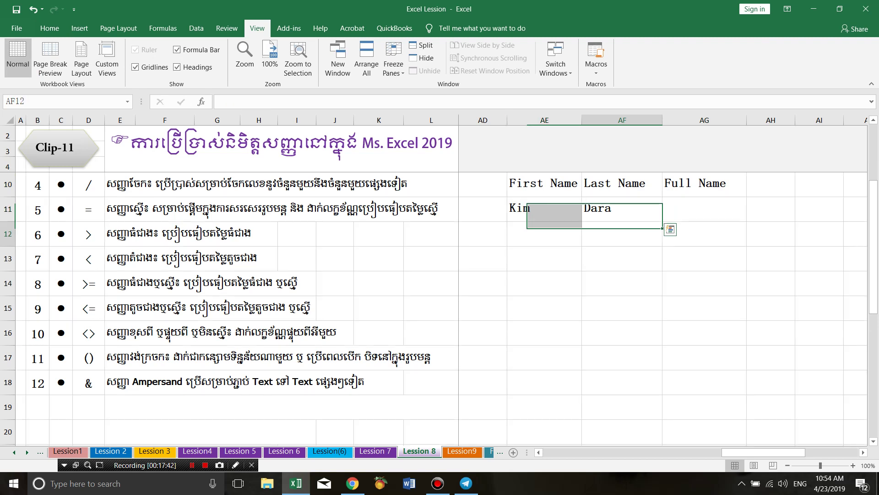
{"action": "left_click", "coordinate": [544, 209]}
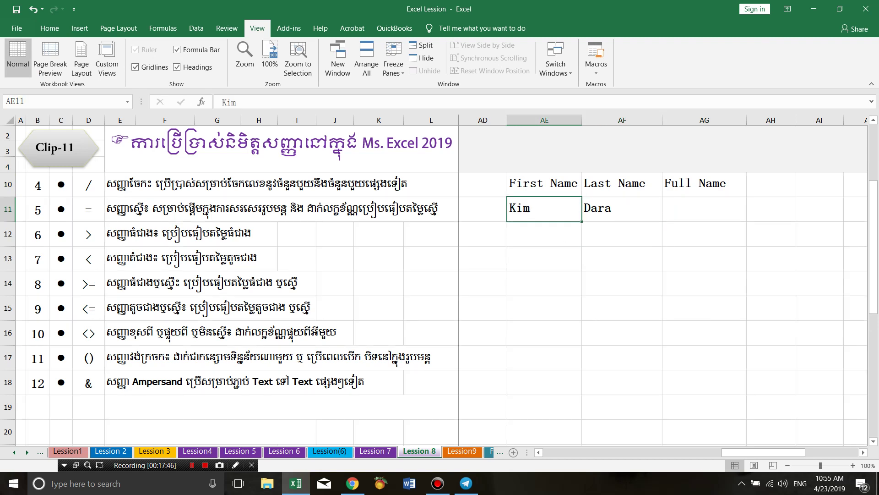
{"action": "left_click", "coordinate": [135, 67]}
{"action": "left_click", "coordinate": [543, 234]}
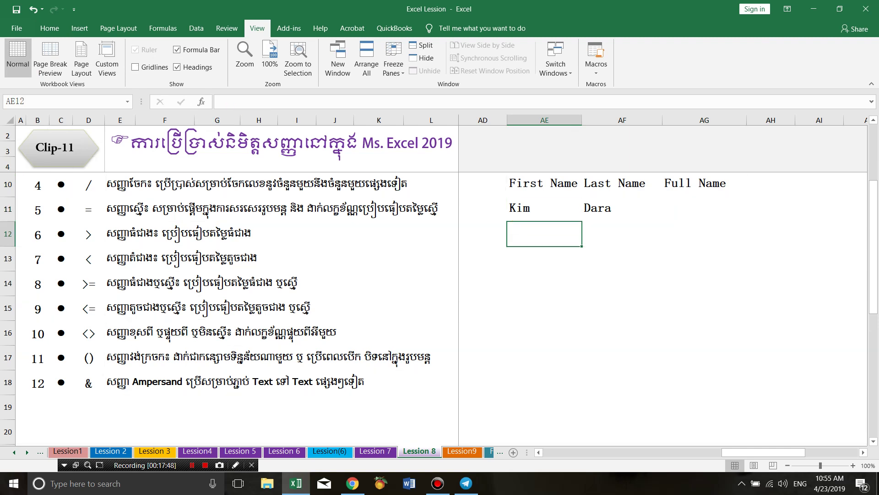
{"action": "type", "text": "Long"}
{"action": "key", "text": "Tab"}
{"action": "type", "text": "C"}
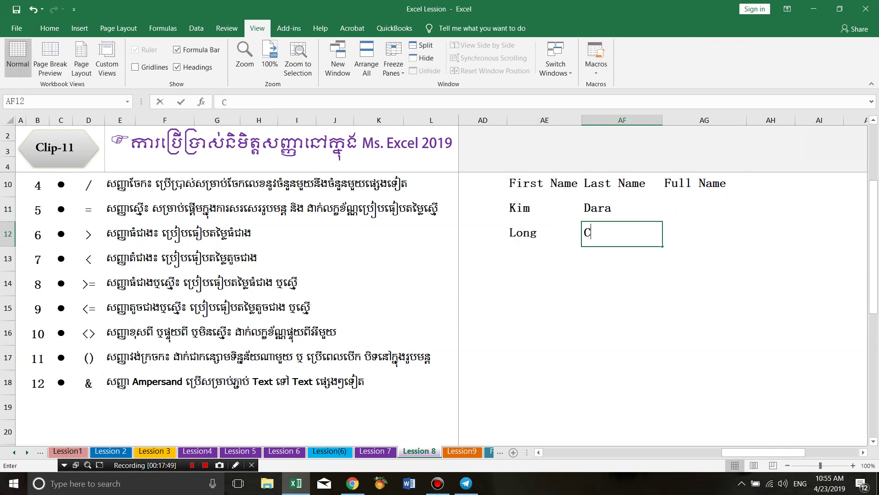
{"action": "type", "text": "han"}
{"action": "key", "text": "Return"}
{"action": "type", "text": "Huy"}
{"action": "key", "text": "Tab"}
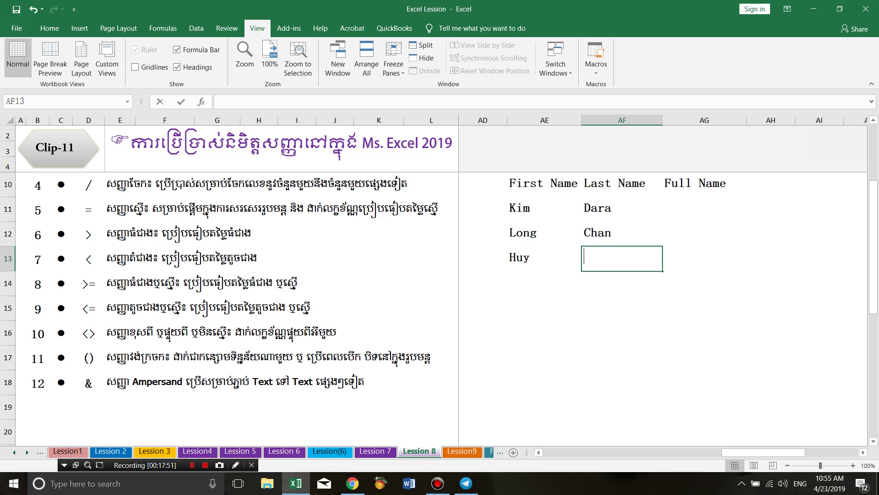
{"action": "type", "text": "Heng"}
{"action": "key", "text": "Return"}
{"action": "type", "text": "Sok"}
{"action": "key", "text": "Tab"}
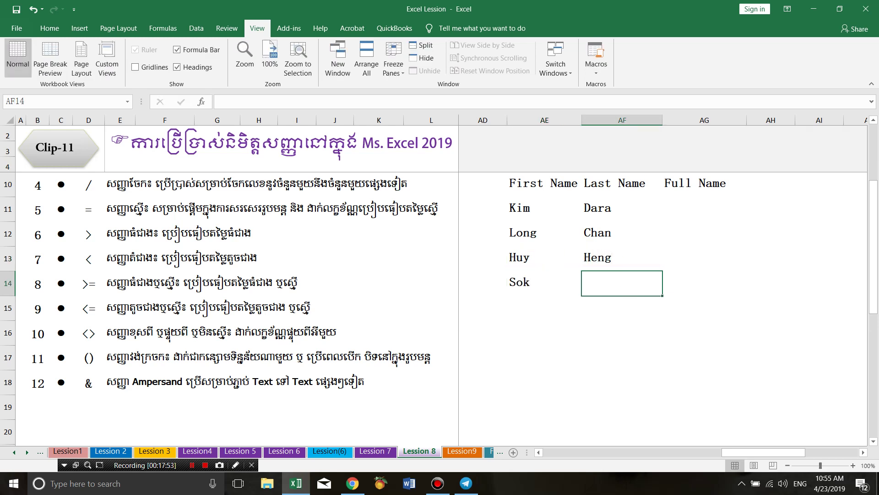
{"action": "type", "text": "San"}
{"action": "key", "text": "Tab"}
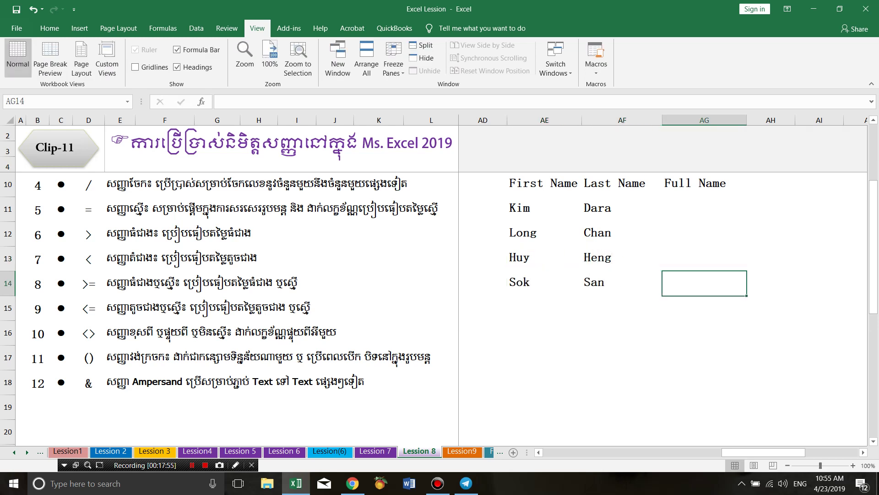
{"action": "left_click_drag", "start_coordinate": [527, 208], "coordinate": [614, 282]}
Apply All Borders to the name table AE10:AG14
{"action": "left_click", "coordinate": [704, 209]}
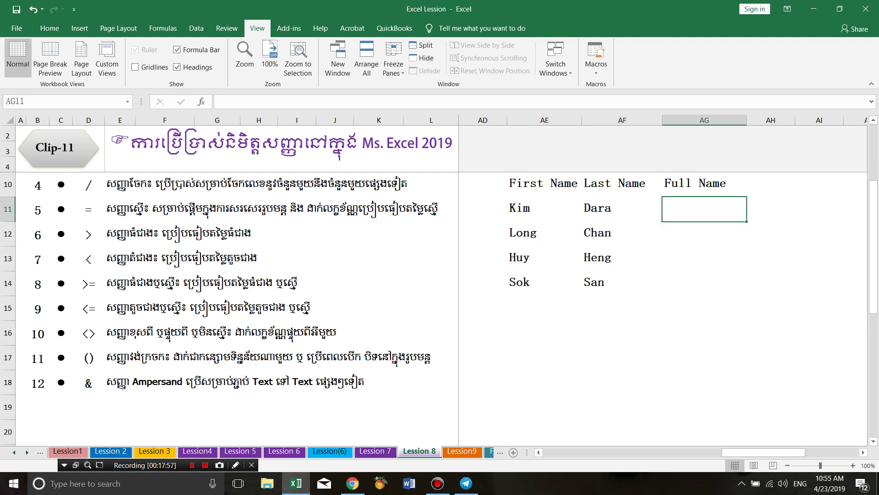
{"action": "left_click_drag", "start_coordinate": [540, 183], "coordinate": [714, 282]}
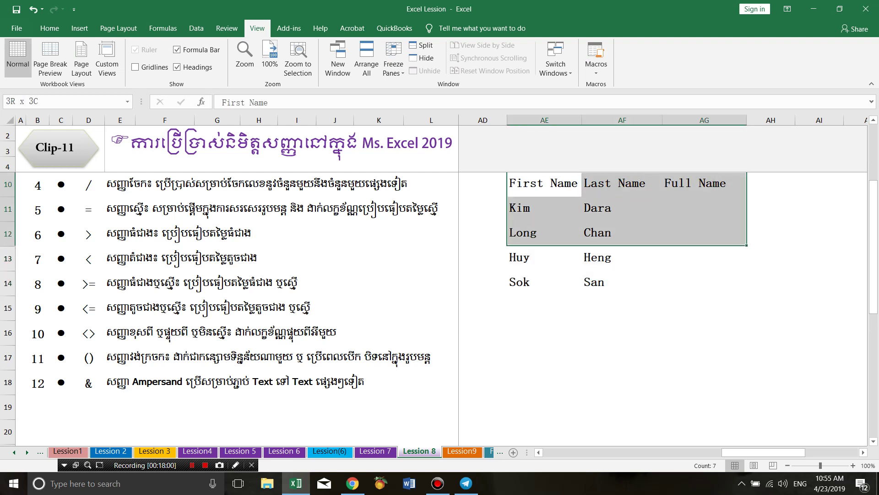
{"action": "left_click", "coordinate": [50, 28]}
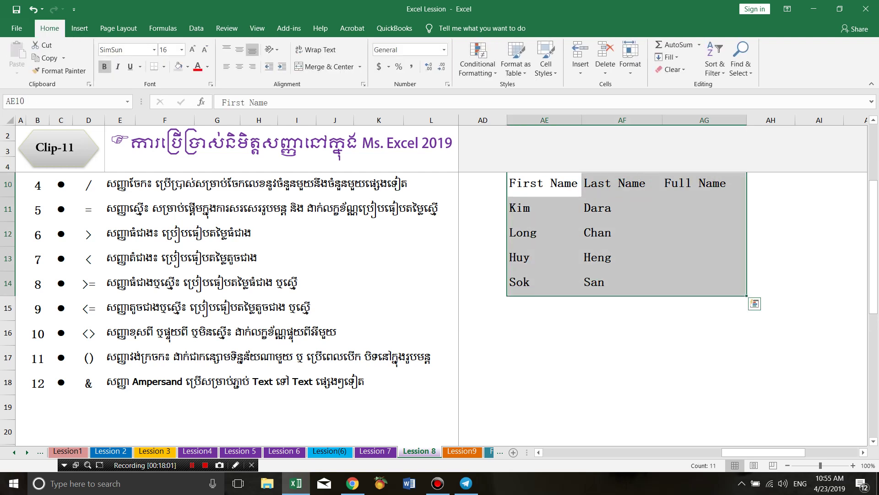
{"action": "left_click", "coordinate": [163, 66]}
{"action": "left_click", "coordinate": [182, 165]}
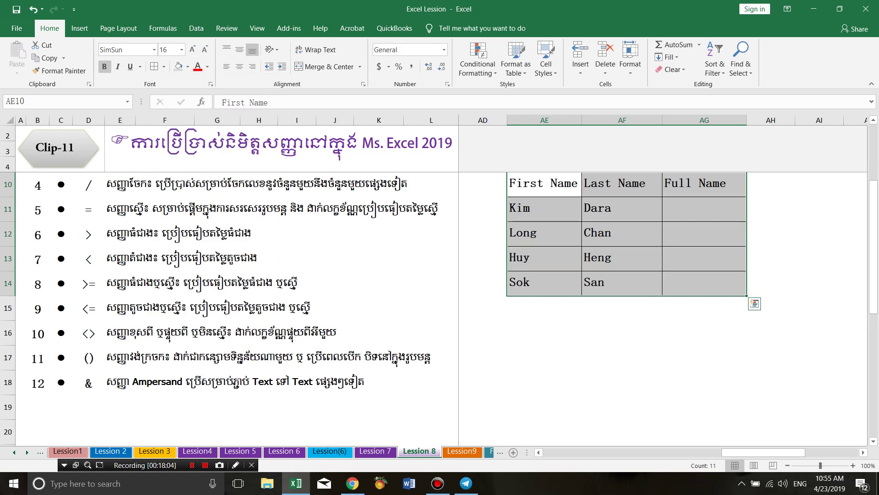
Indent the first and last names and give the header row a grey fill
{"action": "mouse_move", "coordinate": [540, 209]}
{"action": "left_mouse_down"}
{"action": "mouse_move", "coordinate": [540, 259]}
{"action": "mouse_move", "coordinate": [623, 283]}
{"action": "left_mouse_up"}
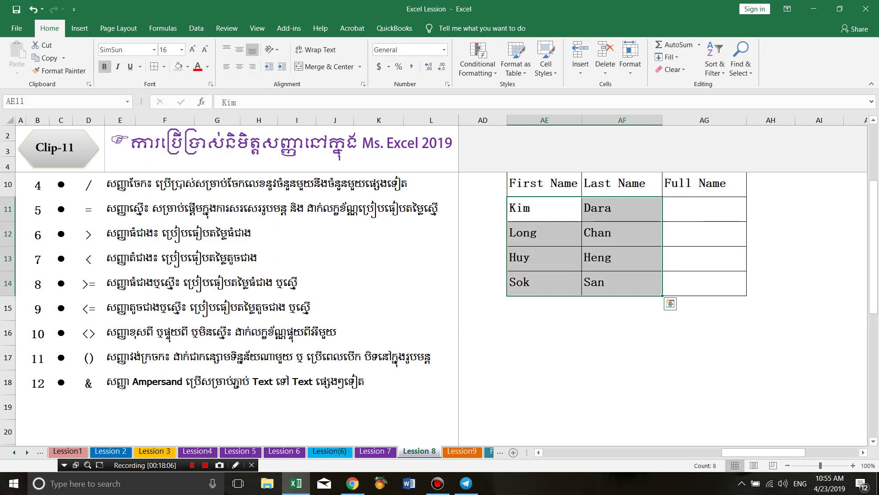
{"action": "left_click", "coordinate": [282, 67]}
{"action": "left_click", "coordinate": [704, 208]}
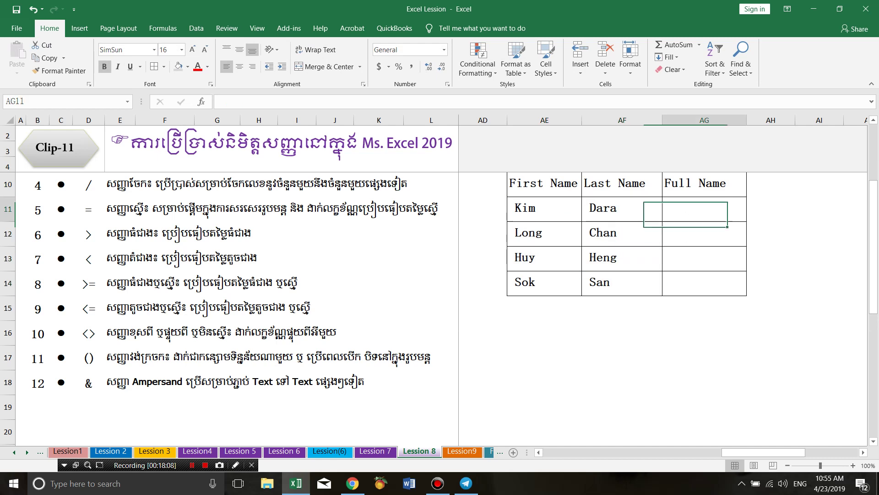
{"action": "left_click_drag", "start_coordinate": [540, 183], "coordinate": [704, 183]}
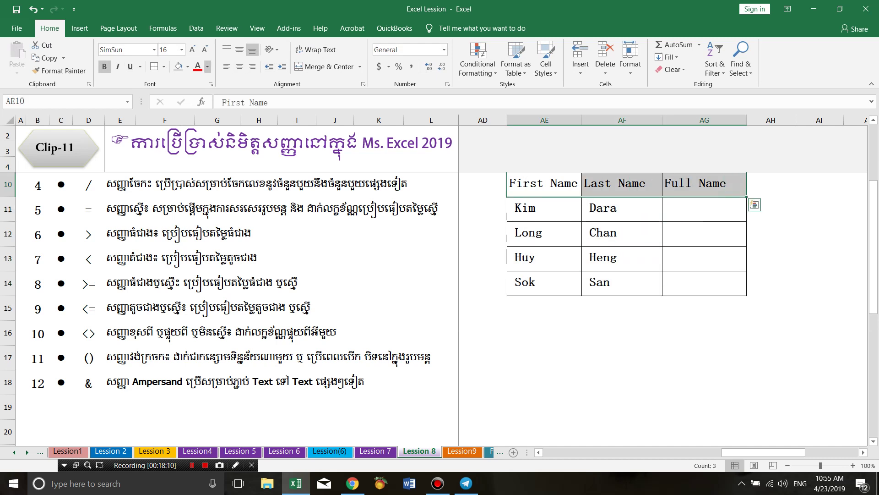
{"action": "left_click", "coordinate": [179, 66]}
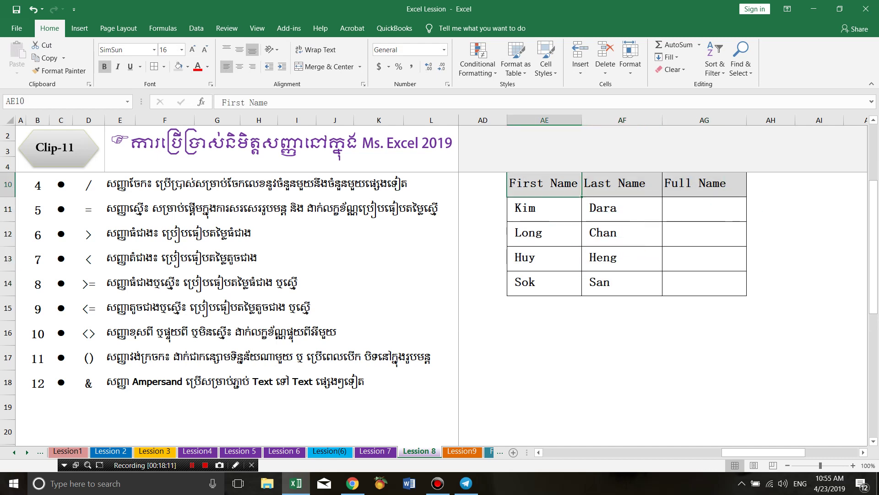
Center the header row and enter =AE11&AF11 in AG11
{"action": "left_click", "coordinate": [239, 66]}
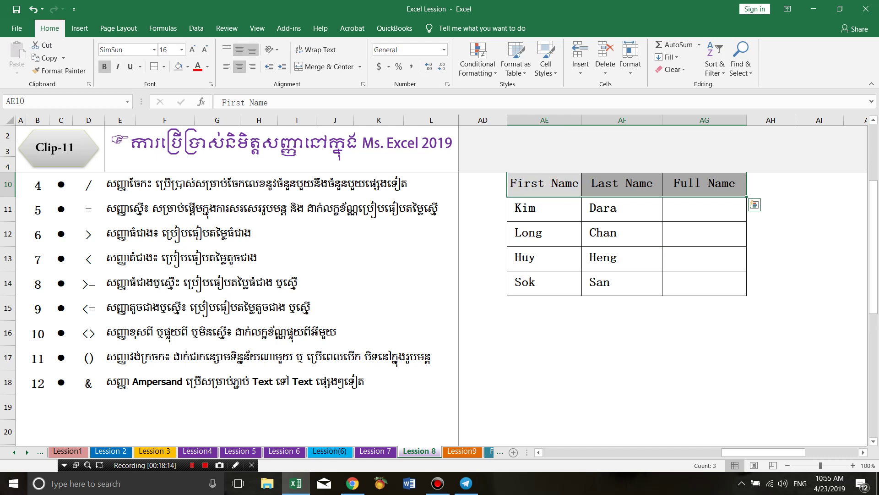
{"action": "left_click", "coordinate": [239, 50]}
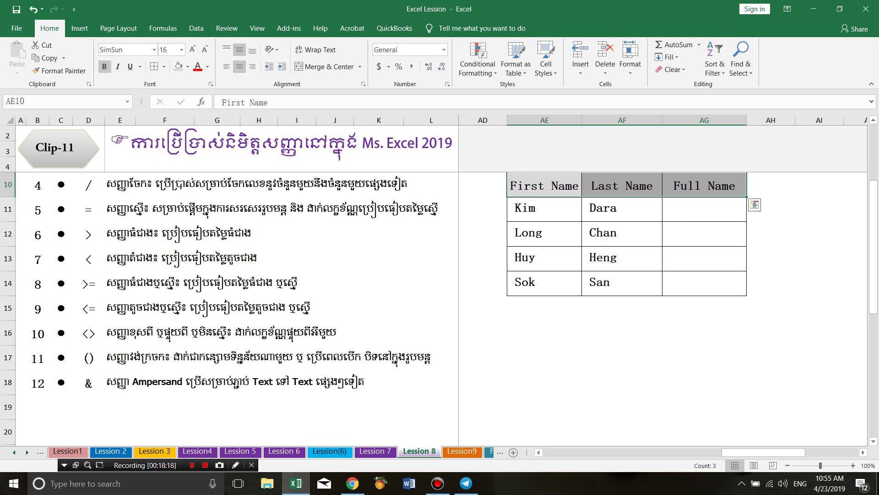
{"action": "left_click", "coordinate": [704, 209]}
{"action": "type", "text": "="}
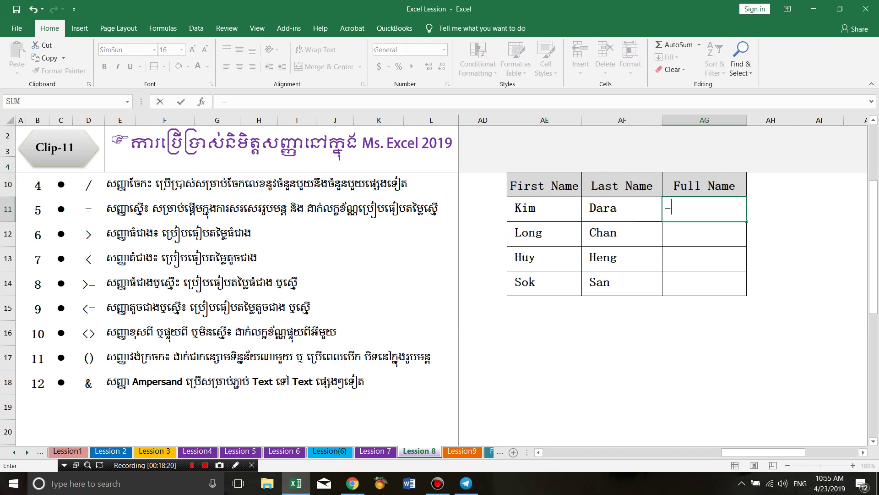
{"action": "left_click", "coordinate": [544, 208]}
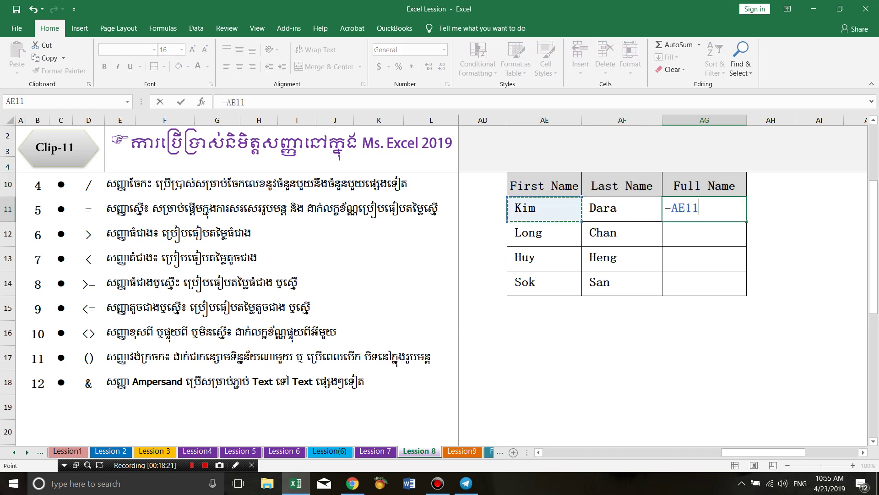
{"action": "type", "text": "&"}
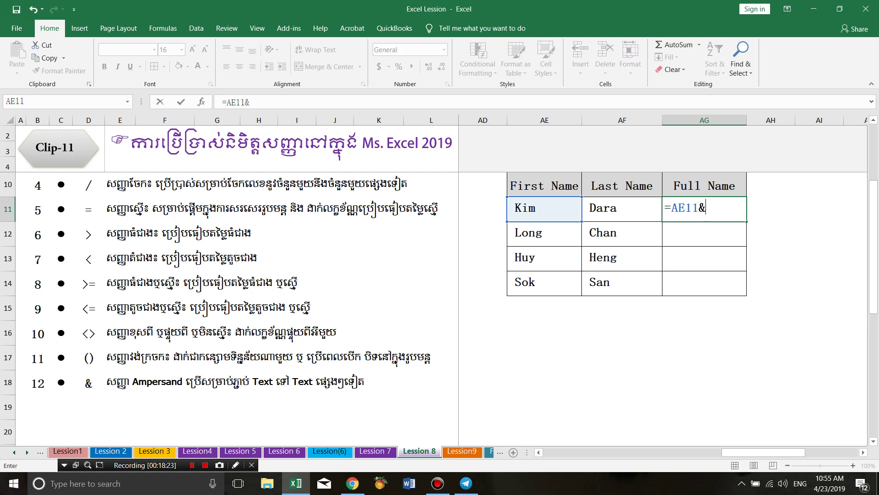
{"action": "left_click", "coordinate": [622, 208]}
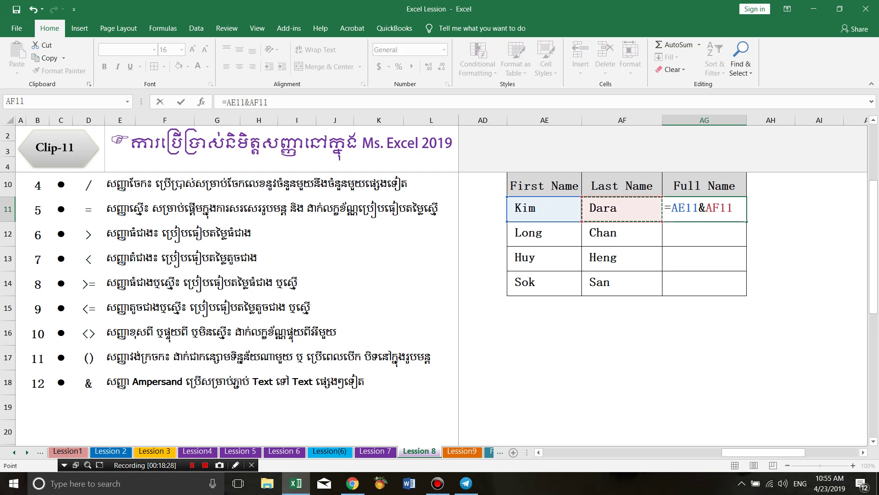
{"action": "key", "text": "Return"}
Fill the =AE11&AF11 formula down to AG14 and remove stray spaces from it
{"action": "key", "text": "Up"}
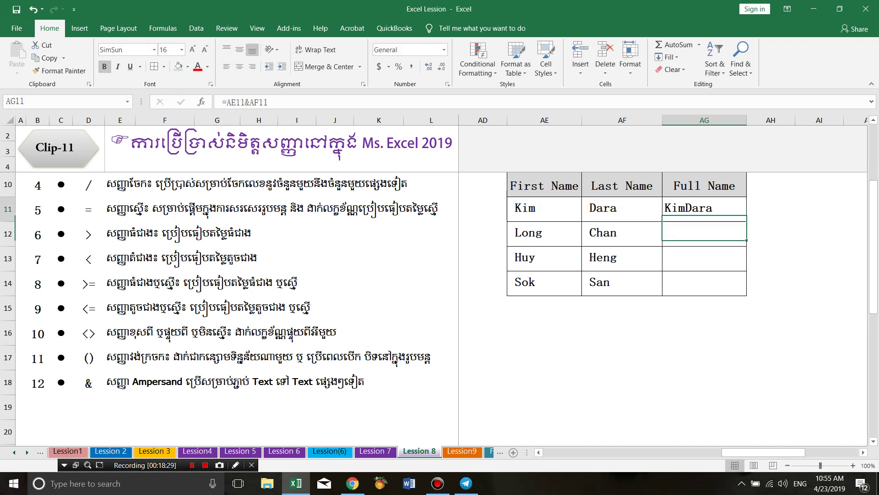
{"action": "left_click_drag", "start_coordinate": [746, 221], "coordinate": [746, 293]}
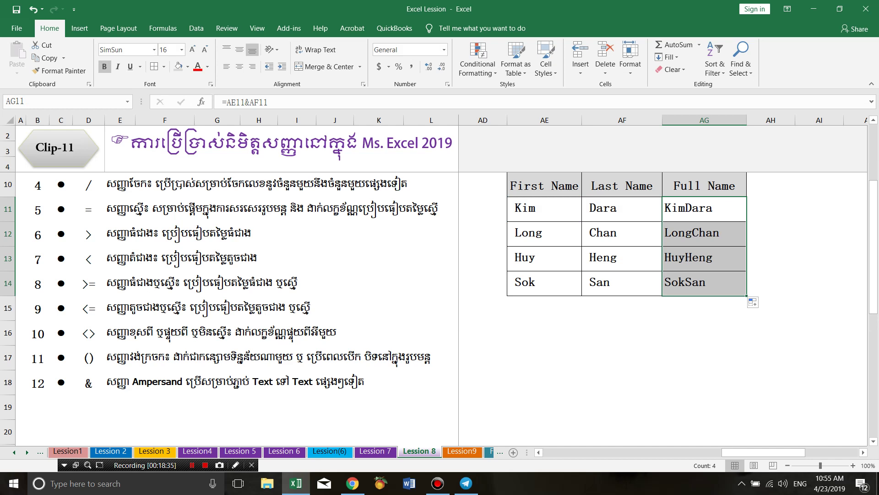
{"action": "double_click", "coordinate": [705, 208]}
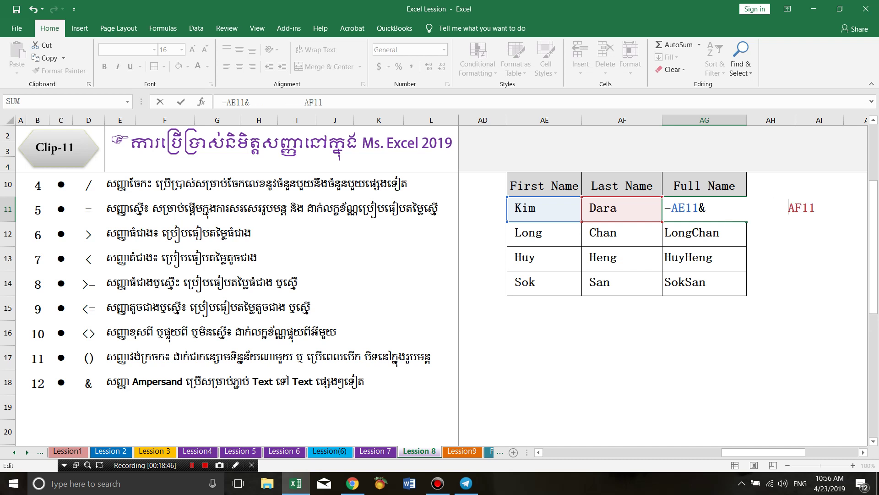
{"action": "key", "text": "Return"}
{"action": "left_click", "coordinate": [705, 209]}
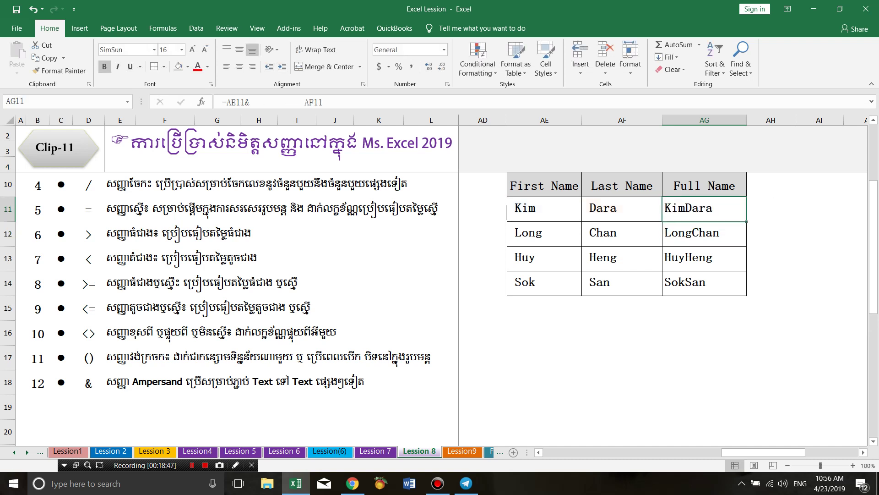
{"action": "double_click", "coordinate": [692, 208]}
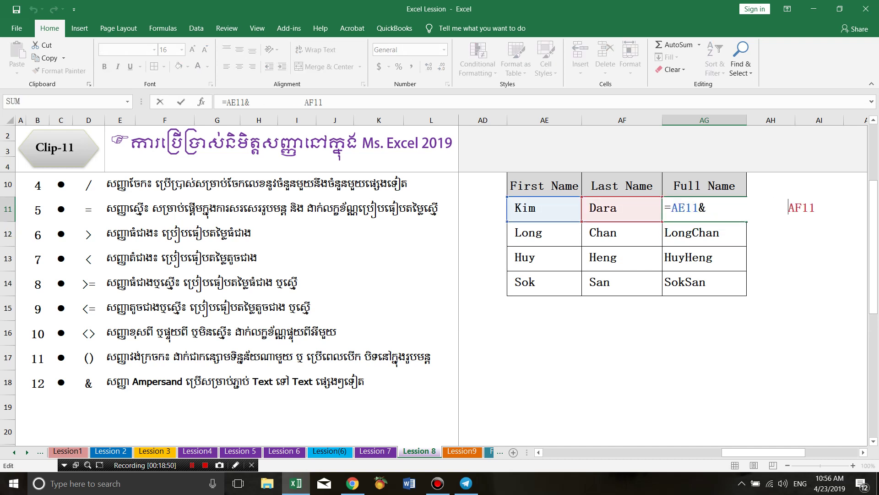
{"action": "key", "text": "BackSpace"}
{"action": "key", "text": "BackSpace"}
{"action": "key", "text": "BackSpace"}
{"action": "key", "text": "BackSpace"}
{"action": "key", "text": "BackSpace"}
{"action": "key", "text": "BackSpace"}
{"action": "key", "text": "BackSpace"}
{"action": "key", "text": "BackSpace"}
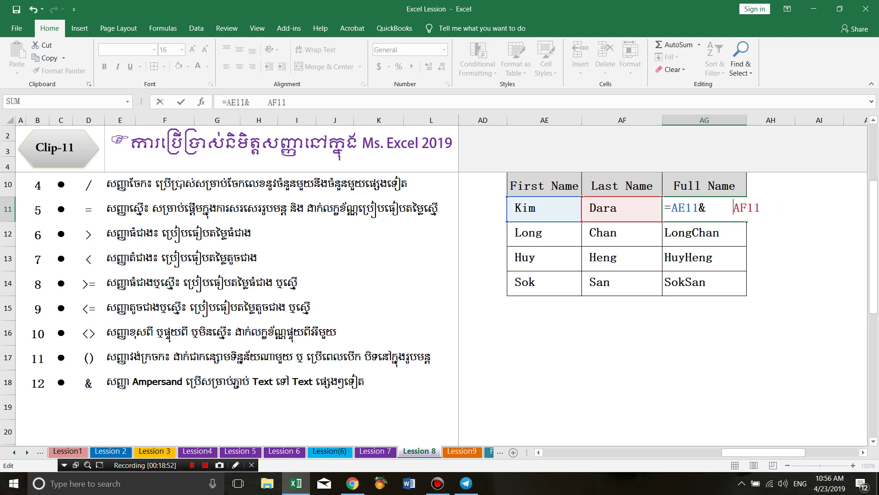
{"action": "key", "text": "BackSpace"}
{"action": "key", "text": "BackSpace"}
{"action": "key", "text": "BackSpace"}
{"action": "key", "text": "BackSpace"}
{"action": "key", "text": "Return"}
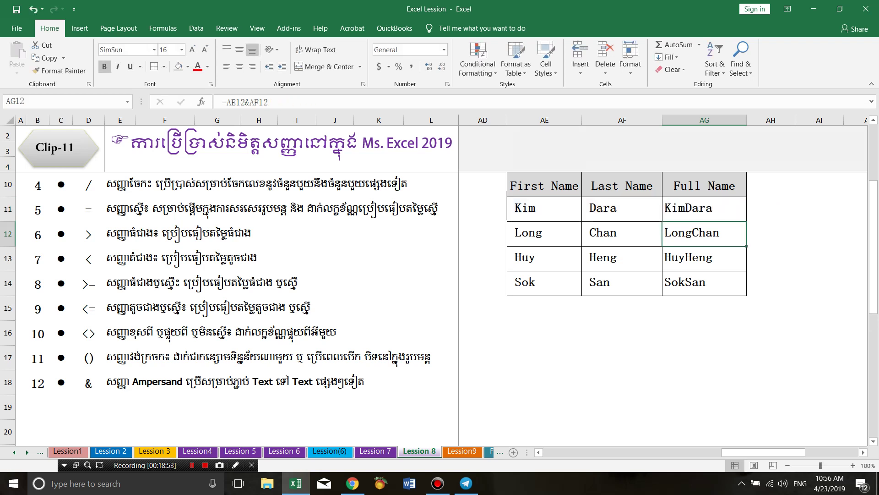
{"action": "key", "text": "Up"}
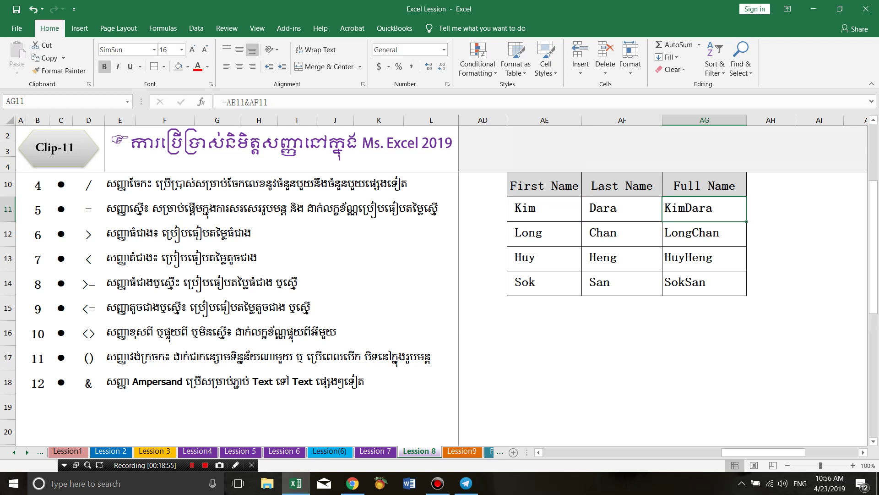
{"action": "left_click", "coordinate": [38, 407]}
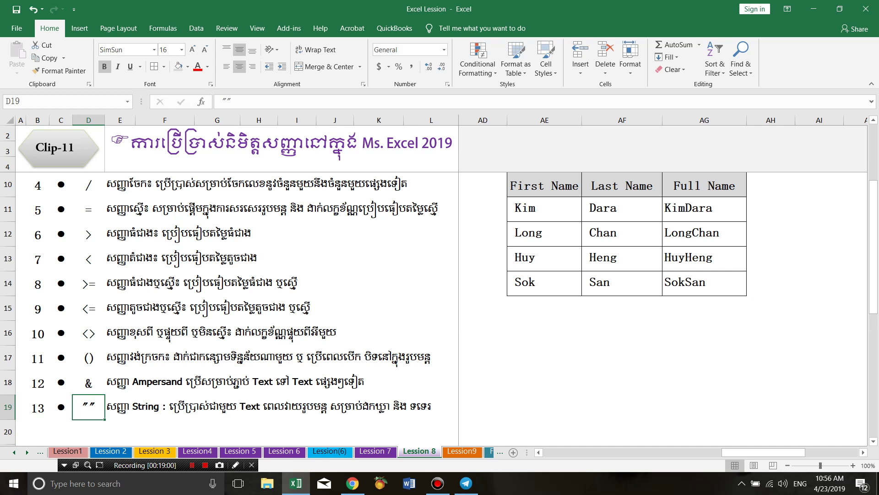
Enter the note "Text" in AE16
{"action": "left_click", "coordinate": [544, 333]}
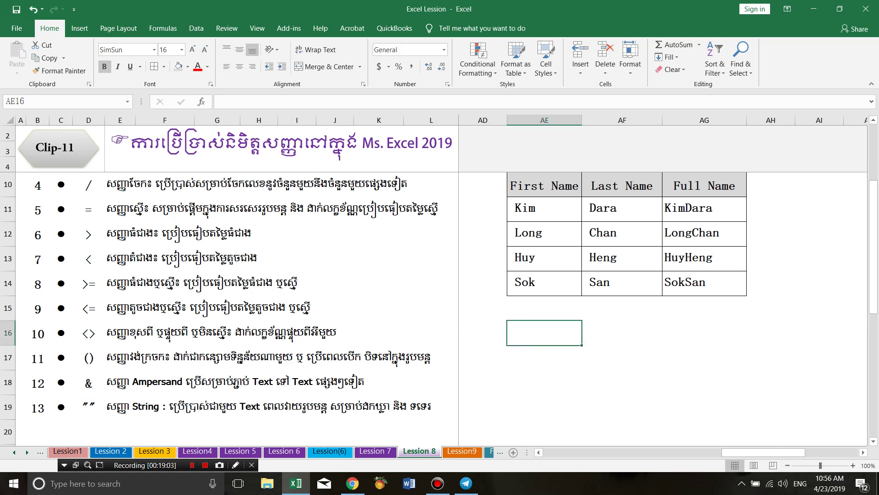
{"action": "type", "text": "\"\""}
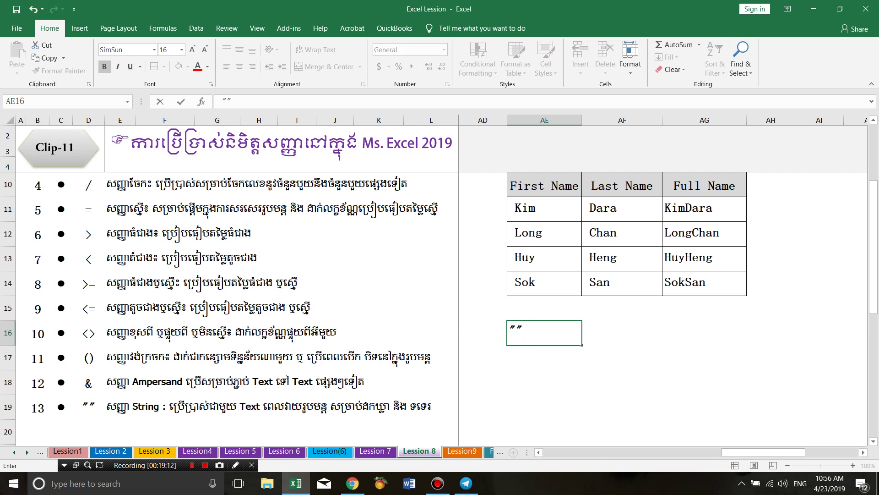
{"action": "left_click", "coordinate": [517, 329]}
{"action": "key", "text": "Return"}
{"action": "key", "text": "ctrl+z"}
{"action": "type", "text": "\"\""}
{"action": "key", "text": "Left"}
{"action": "type", "text": "Text"}
{"action": "key", "text": "Return"}
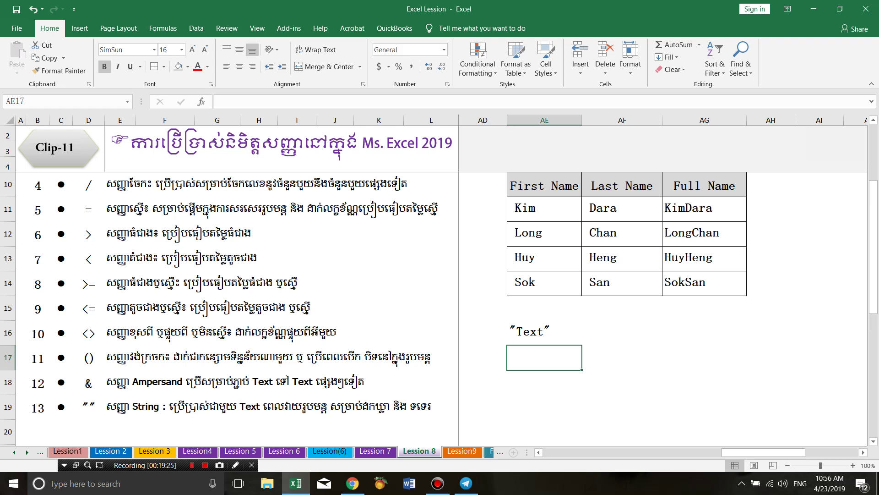
Add the notes " " Spacing in formula and "" None below it
{"action": "type", "text": "\" \""}
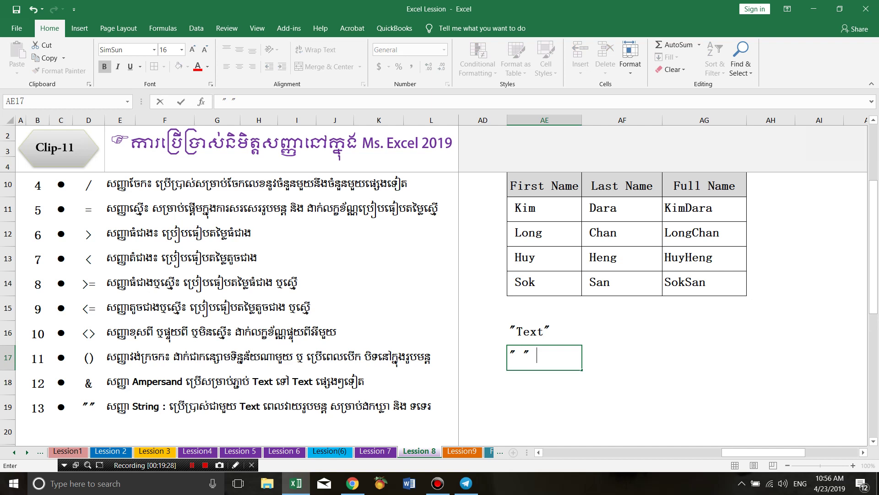
{"action": "type", "text": " Spaci"}
{"action": "key", "text": "BackSpace"}
{"action": "type", "text": "acing in"}
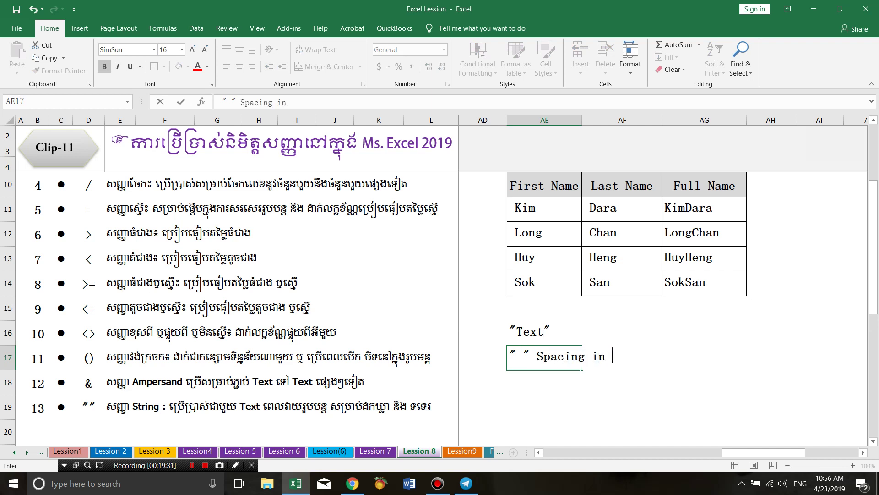
{"action": "type", "text": " formula"}
{"action": "key", "text": "Return"}
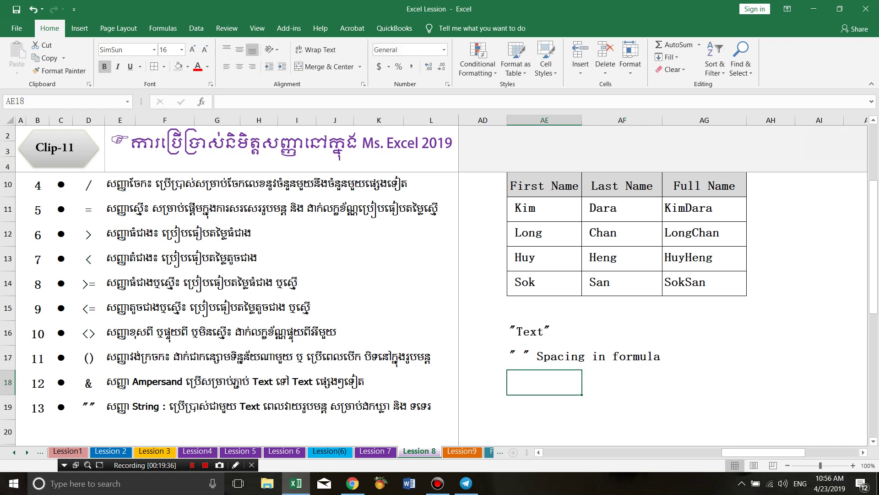
{"action": "type", "text": "\"\""}
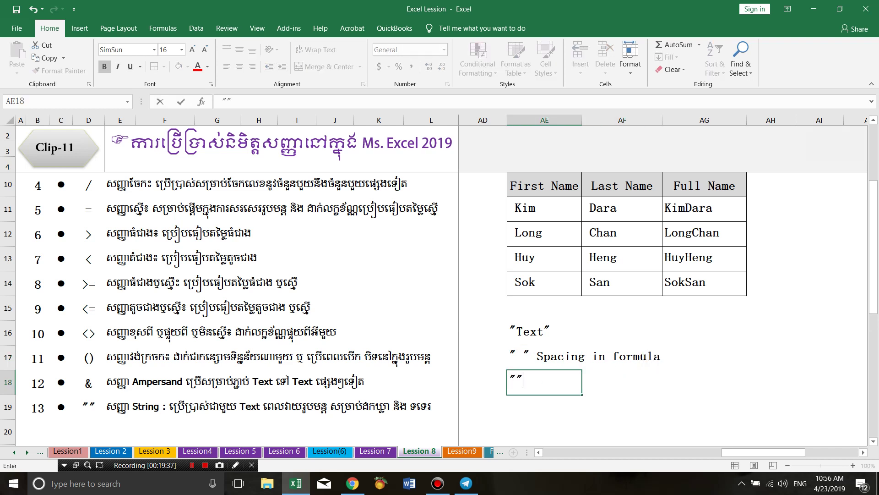
{"action": "type", "text": " None"}
Append 'Use with text in formula' to the "Text" note
{"action": "left_click", "coordinate": [544, 331]}
{"action": "key", "text": "F2"}
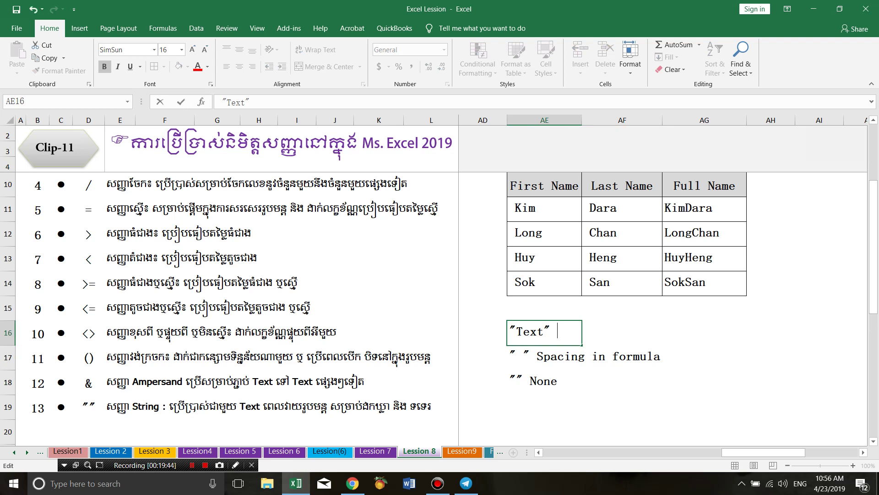
{"action": "type", "text": "use"}
{"action": "key", "text": "BackSpace"}
{"action": "key", "text": "BackSpace"}
{"action": "key", "text": "BackSpace"}
{"action": "type", "text": "S"}
{"action": "key", "text": "BackSpace"}
{"action": "type", "text": "u"}
{"action": "key", "text": "BackSpace"}
{"action": "type", "text": "Us"}
{"action": "type", "text": "e"}
{"action": "key", "text": "BackSpace"}
{"action": "type", "text": "e with "}
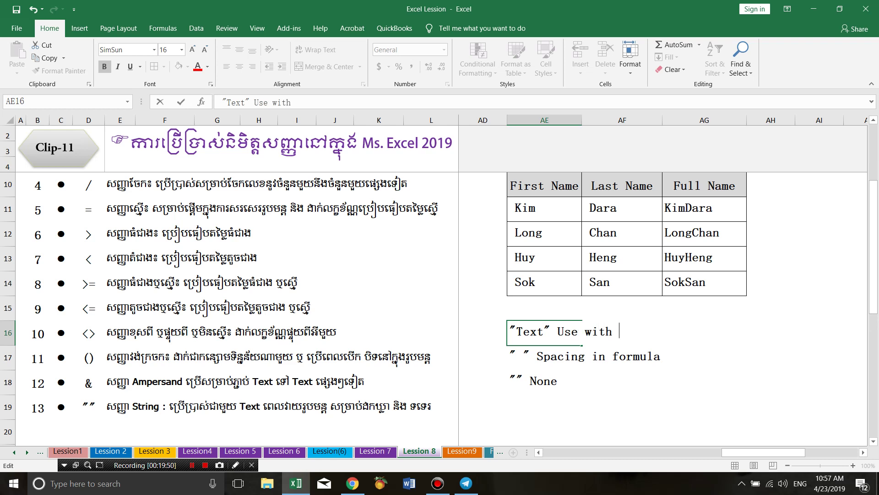
{"action": "type", "text": "text in "}
{"action": "type", "text": "formu"}
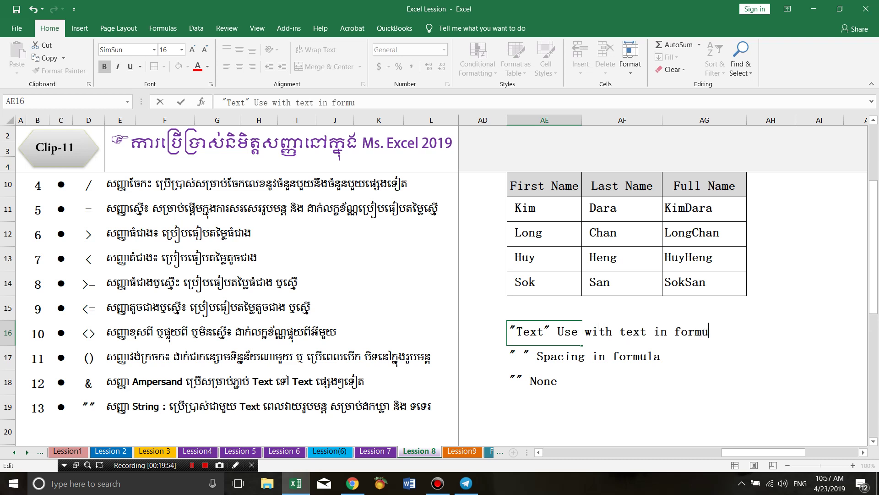
{"action": "type", "text": "la"}
{"action": "left_click", "coordinate": [704, 357]}
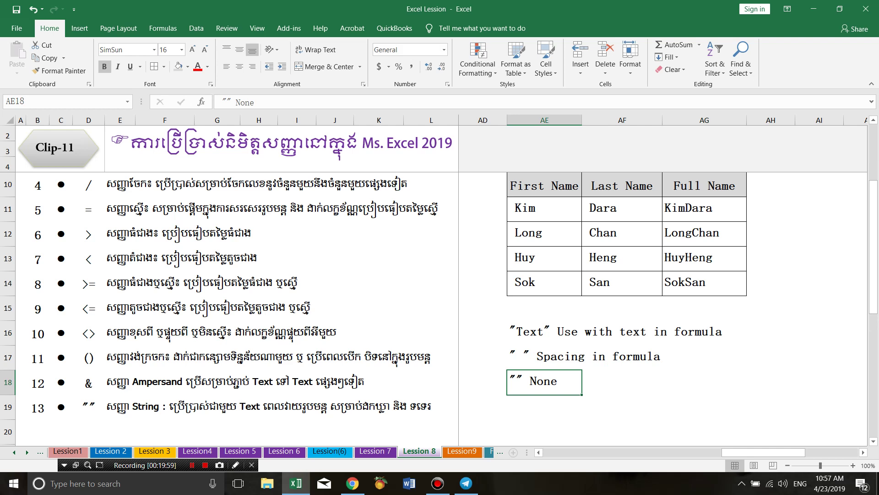
Remove the extra spaces between the quotes in the spacing note
{"action": "left_click_drag", "start_coordinate": [544, 331], "coordinate": [544, 381]}
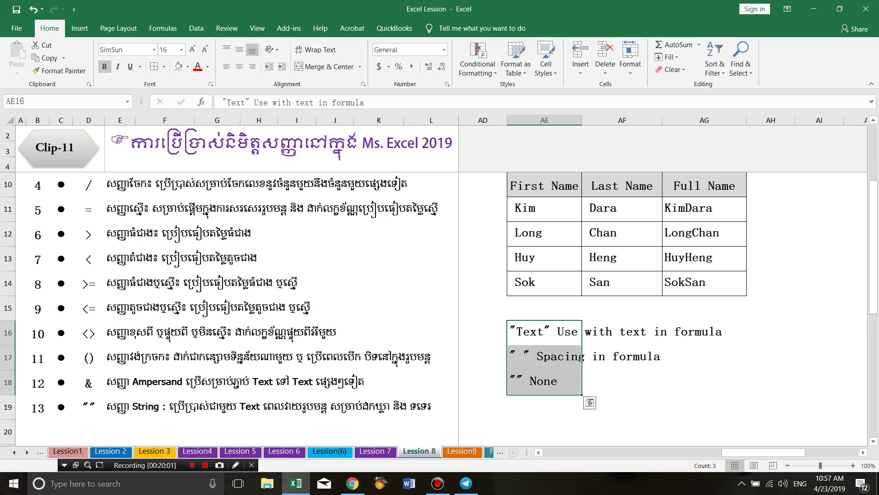
{"action": "left_click", "coordinate": [523, 356]}
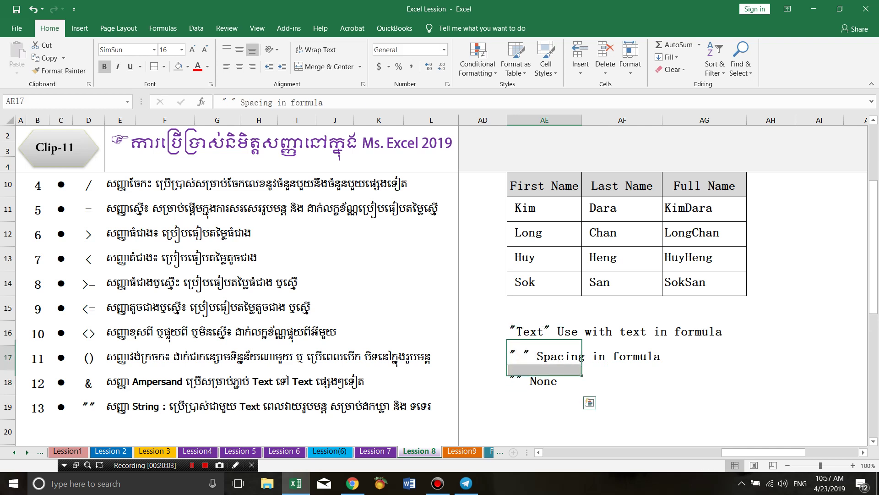
{"action": "double_click", "coordinate": [523, 356]}
{"action": "key", "text": "BackSpace"}
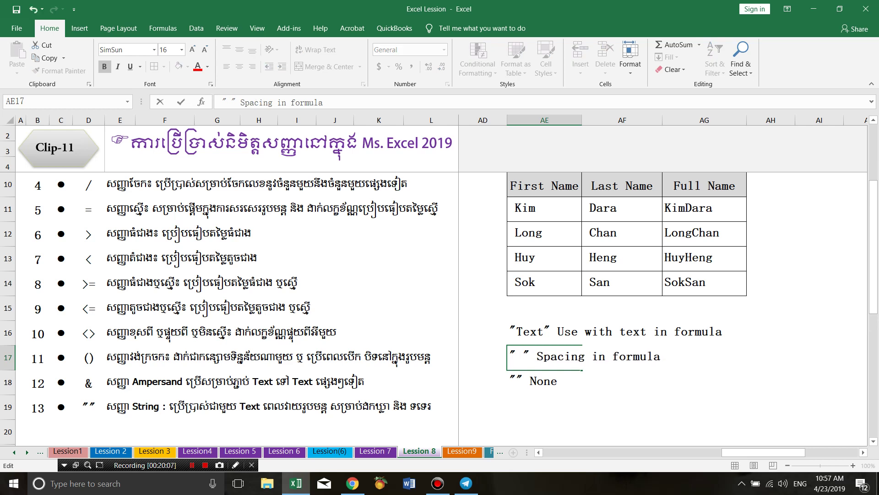
{"action": "key", "text": "BackSpace"}
{"action": "key", "text": "BackSpace"}
Change AG11 to =AE11&" "&AF11 and fill it down to AG14
{"action": "left_click", "coordinate": [704, 209]}
{"action": "double_click", "coordinate": [706, 208]}
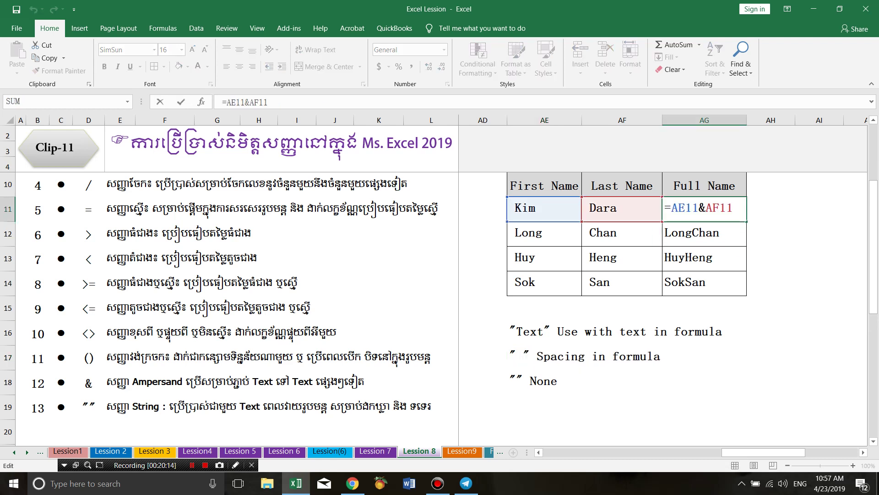
{"action": "type", "text": "\" "}
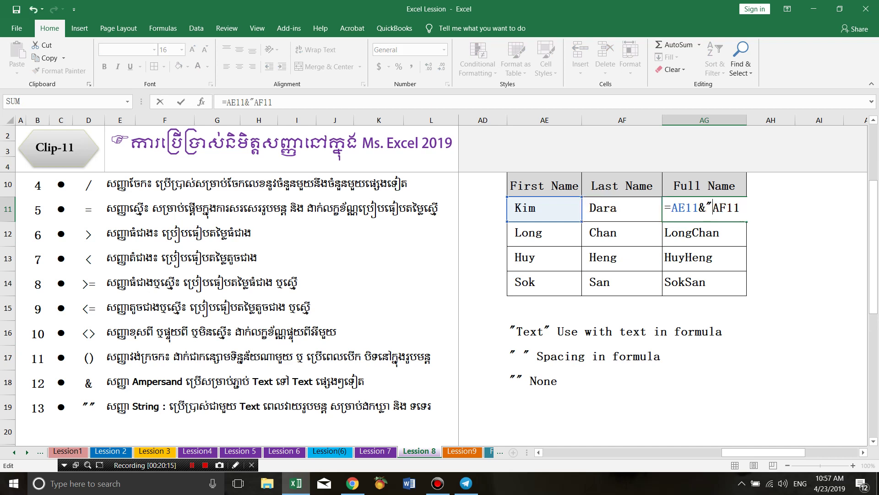
{"action": "type", "text": "\""}
{"action": "type", "text": "&"}
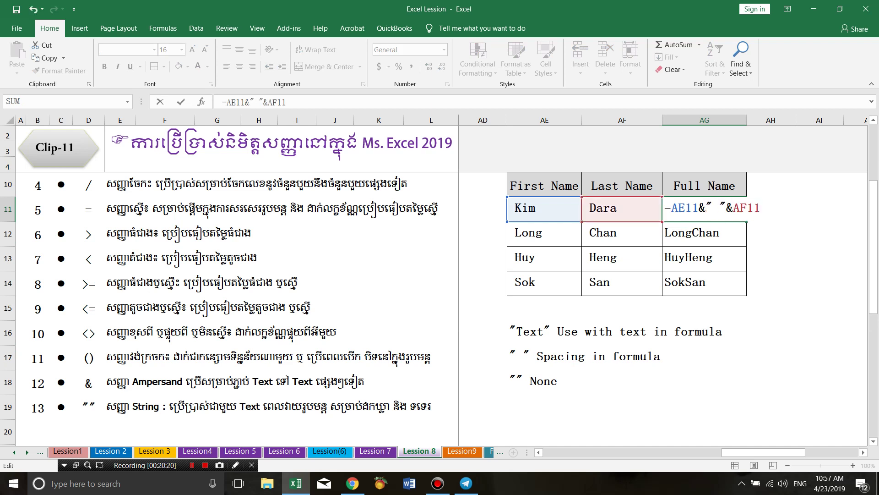
{"action": "key", "text": "ctrl+Return"}
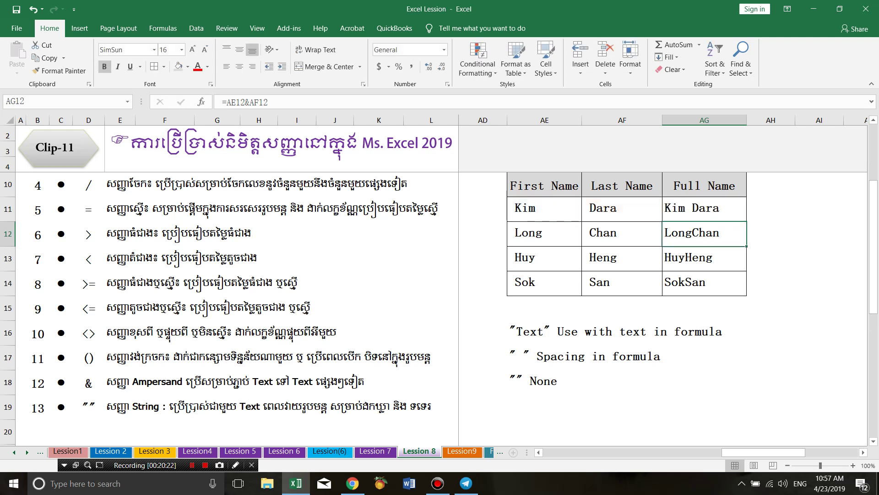
{"action": "left_click_drag", "start_coordinate": [747, 221], "coordinate": [746, 293]}
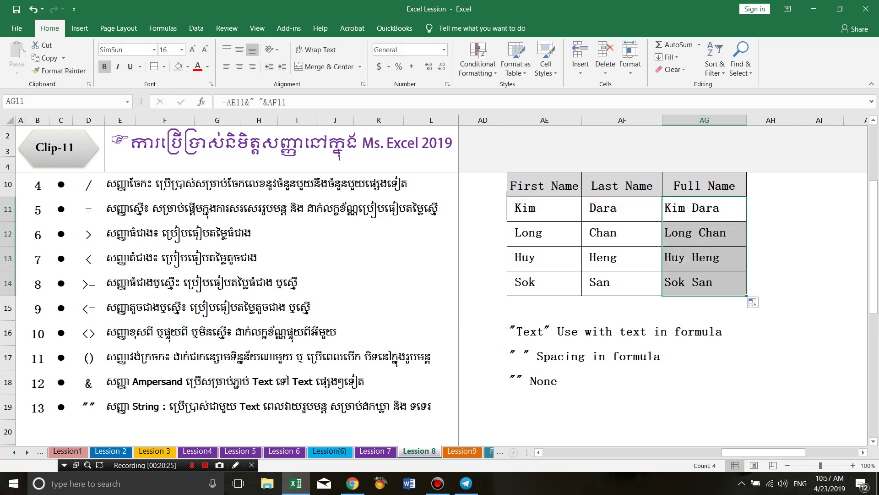
{"action": "left_click_drag", "start_coordinate": [545, 209], "coordinate": [705, 283]}
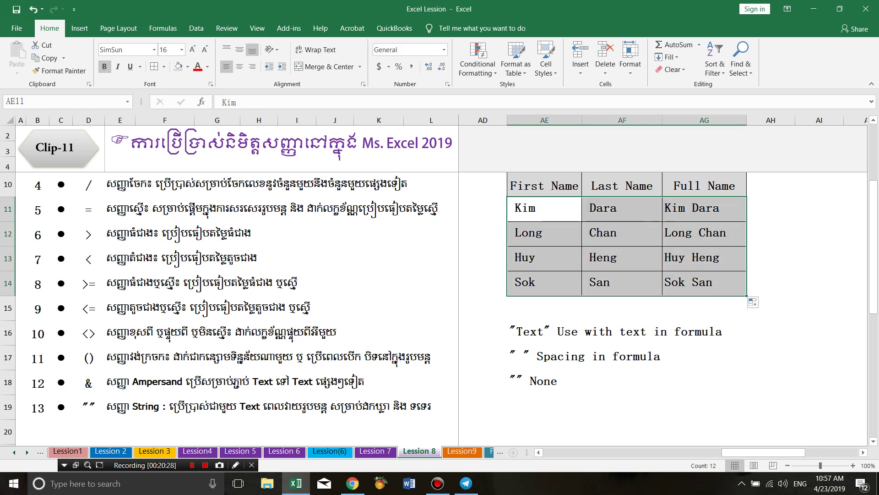
Set columns AE:BC to the Arial font
{"action": "left_click_drag", "start_coordinate": [544, 120], "coordinate": [803, 120]}
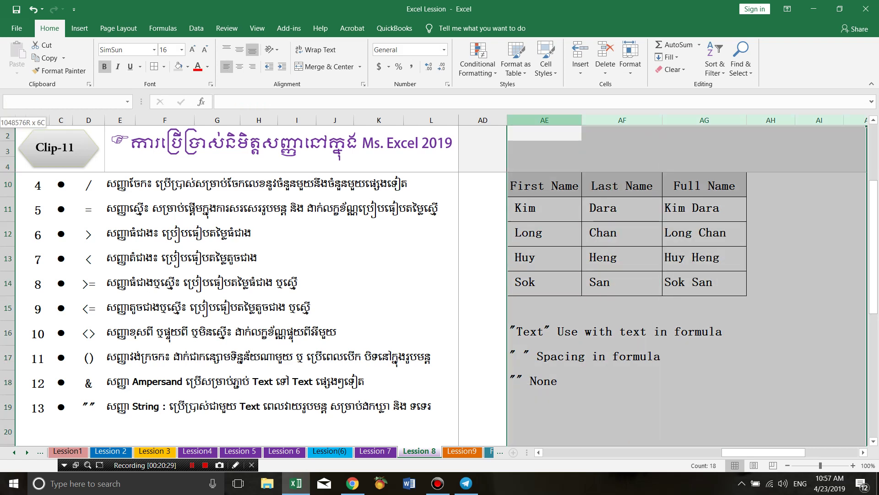
{"action": "left_click_drag", "start_coordinate": [804, 120], "coordinate": [778, 120]}
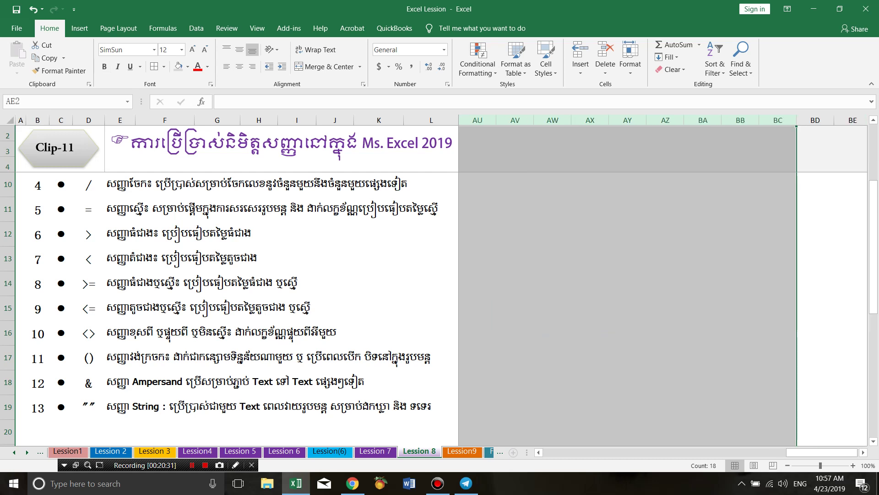
{"action": "left_click", "coordinate": [124, 50]}
{"action": "type", "text": "Arial"}
{"action": "key", "text": "Return"}
Check the "Text" note and the AG11 formula =AE11&" "&AF11
{"action": "scroll", "coordinate": [664, 284], "scroll_direction": "left", "scroll_amount": 10}
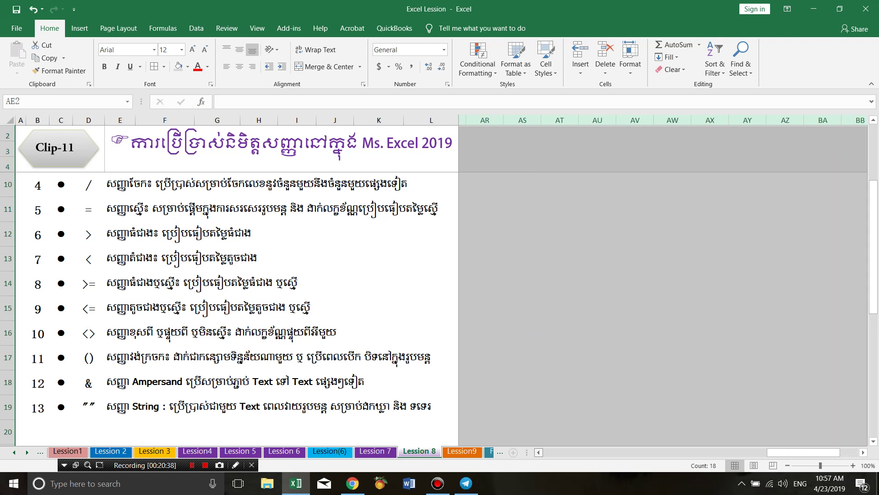
{"action": "scroll", "coordinate": [664, 284], "scroll_direction": "left", "scroll_amount": 5}
{"action": "left_click", "coordinate": [641, 331]}
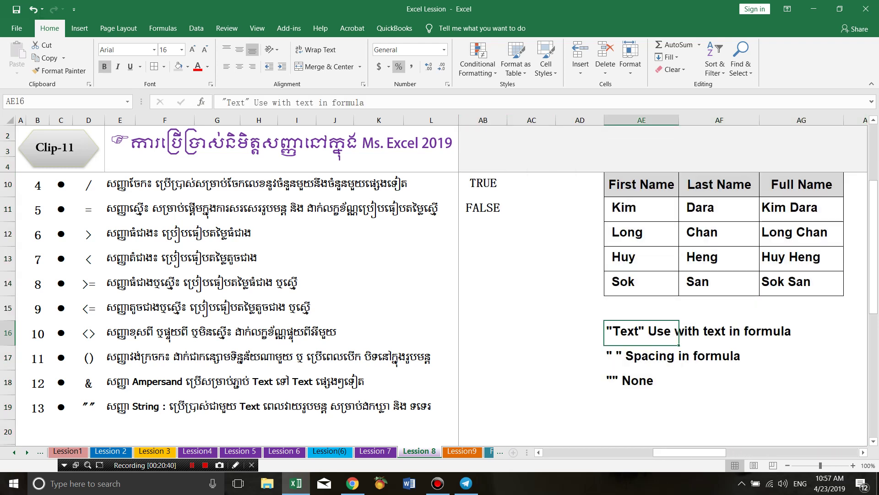
{"action": "scroll", "coordinate": [664, 284], "scroll_direction": "right", "scroll_amount": 1}
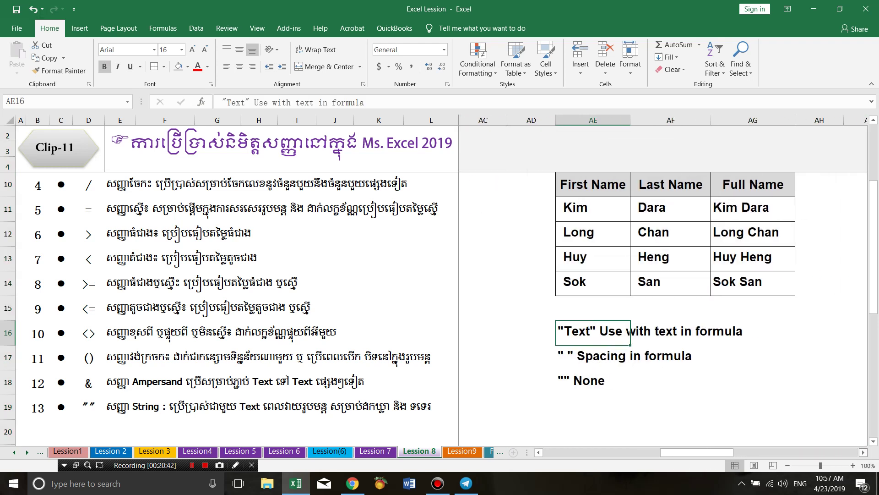
{"action": "left_click", "coordinate": [753, 209]}
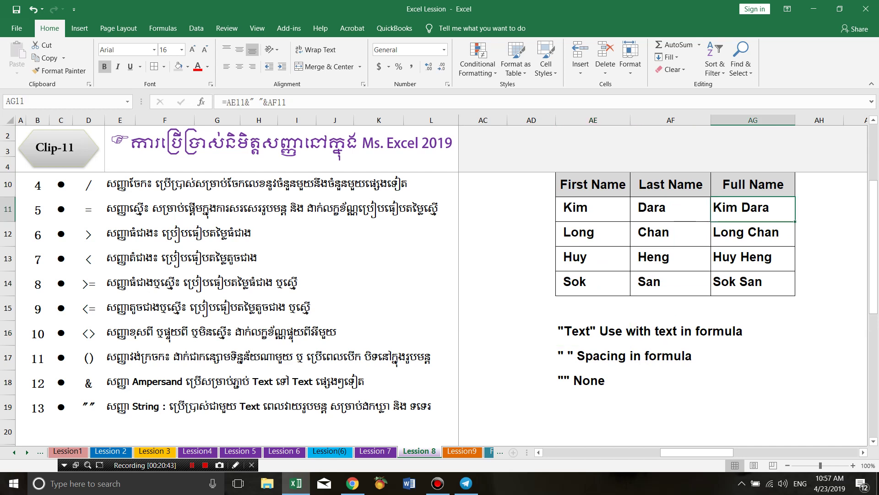
{"action": "double_click", "coordinate": [743, 209]}
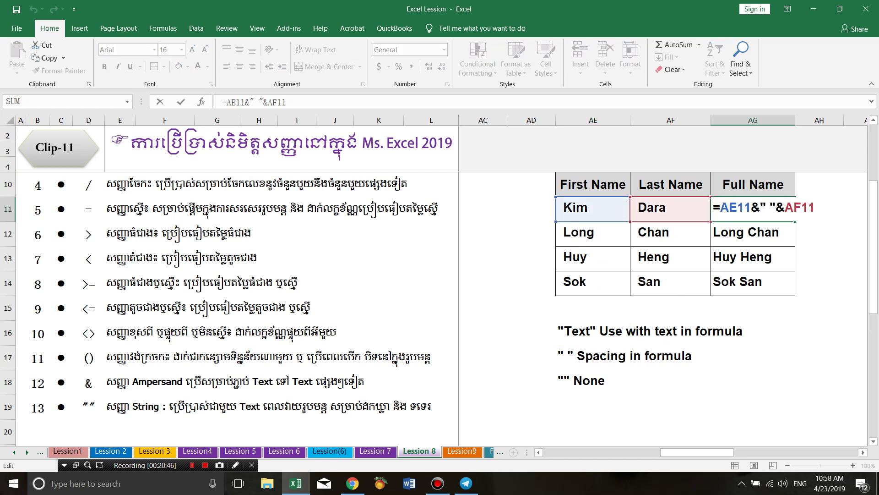
Enter =CONCATENATE(AE11," ",AF11) in AH11 to join Kim and Dara with a space
{"action": "key", "text": "Return"}
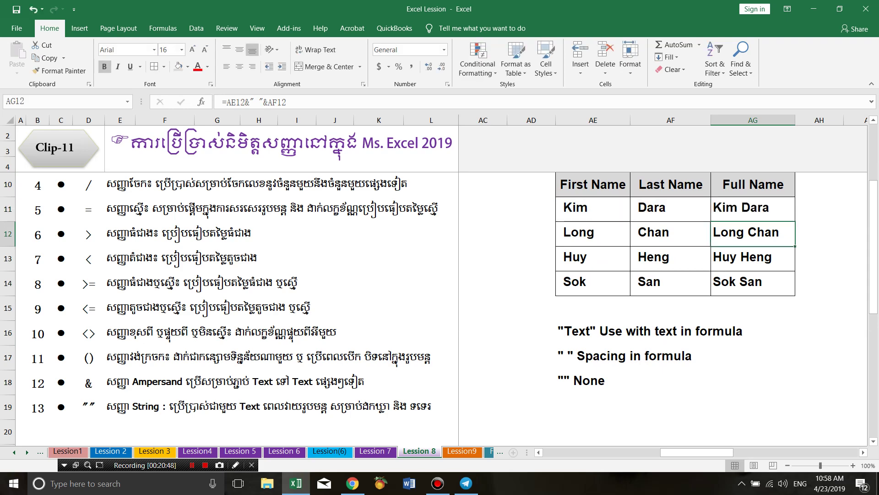
{"action": "left_click", "coordinate": [863, 452]}
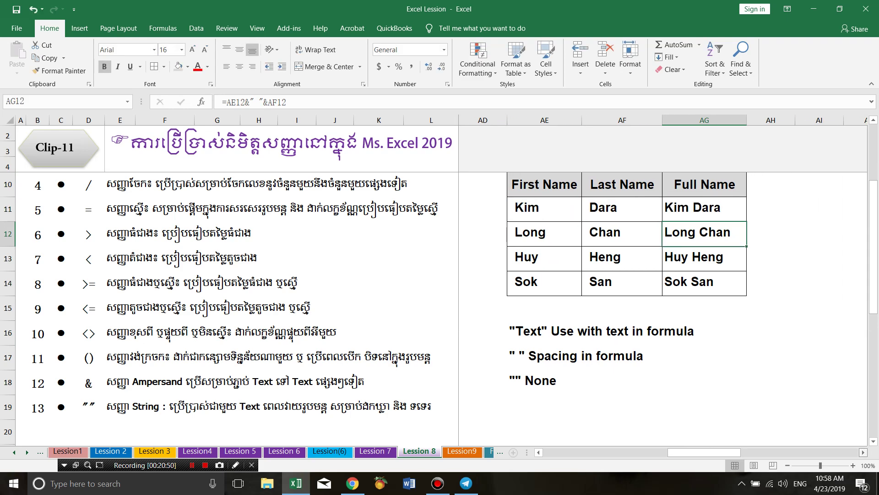
{"action": "left_click", "coordinate": [863, 452]}
{"action": "left_click", "coordinate": [722, 209]}
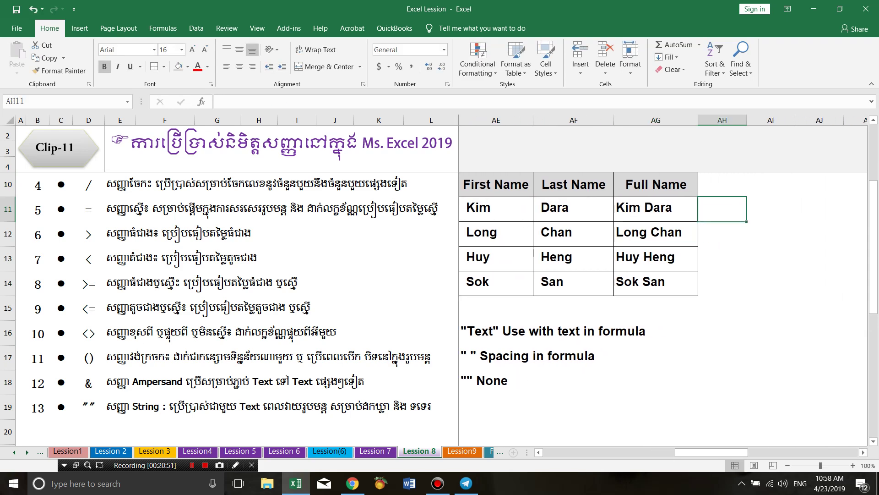
{"action": "type", "text": "=con"}
{"action": "key", "text": "Tab"}
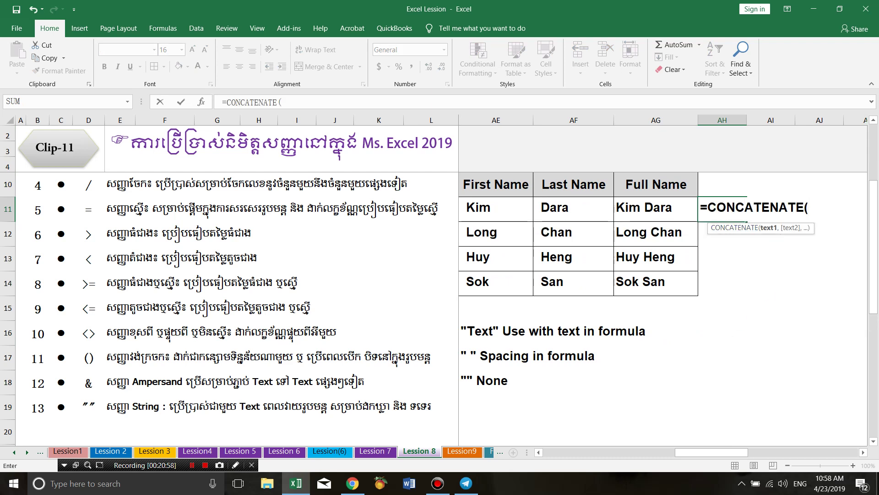
{"action": "left_click_drag", "start_coordinate": [708, 207], "coordinate": [805, 207]}
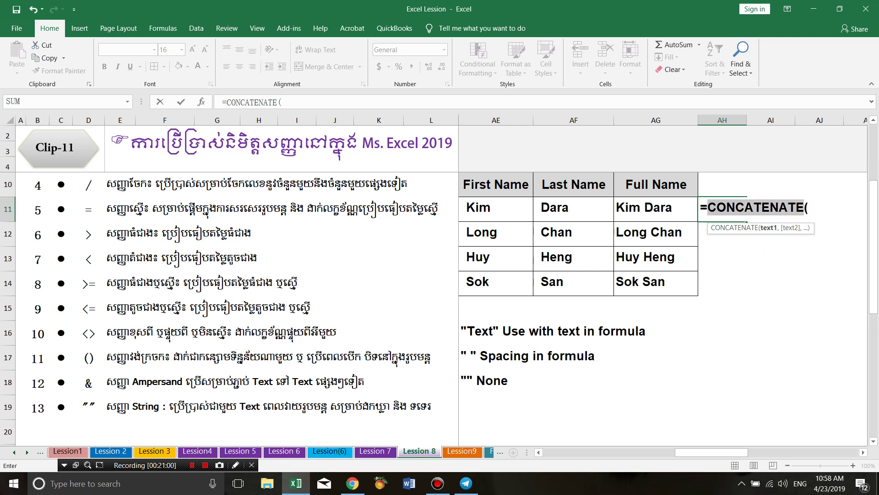
{"action": "left_click", "coordinate": [808, 207]}
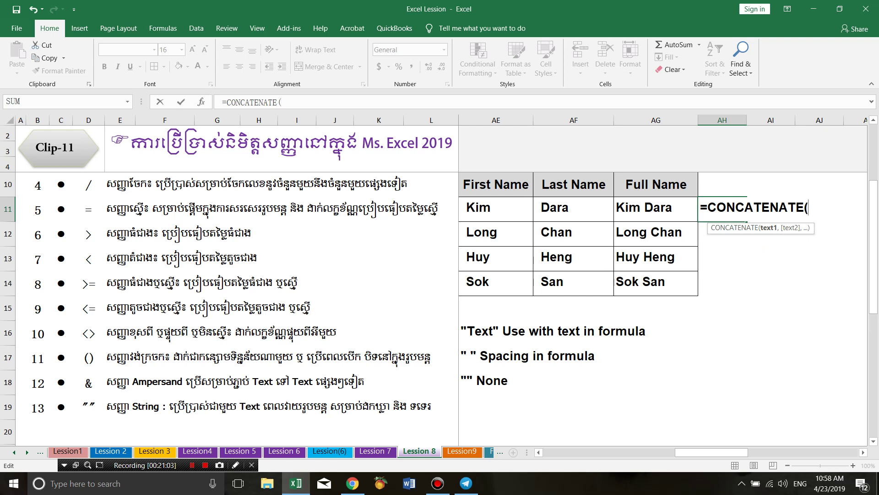
{"action": "left_click", "coordinate": [496, 209]}
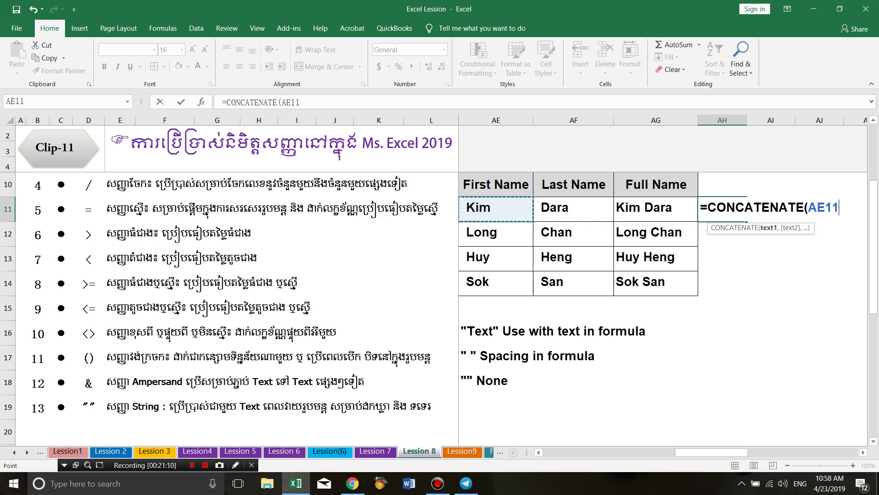
{"action": "type", "text": ","}
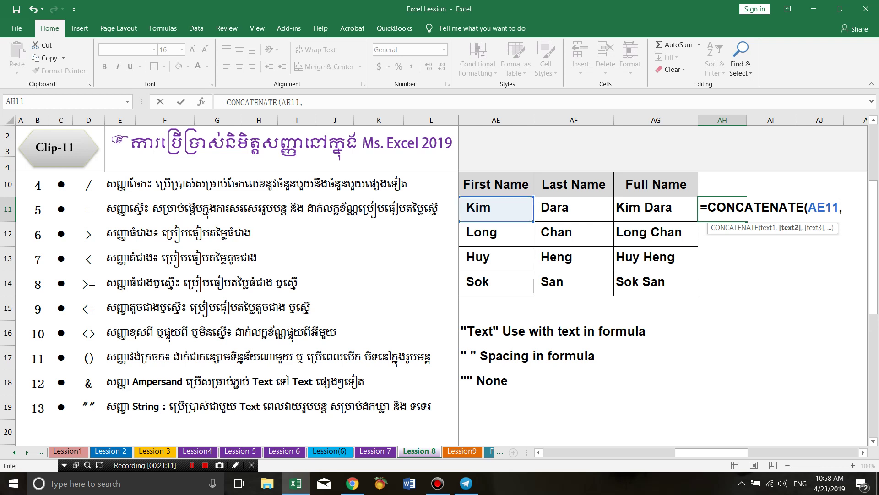
{"action": "type", "text": "\""}
{"action": "type", "text": " \","}
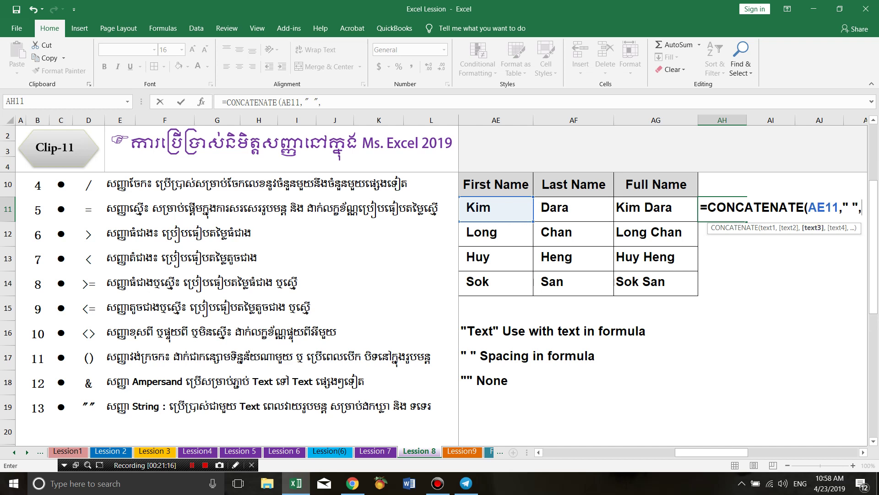
{"action": "left_click", "coordinate": [573, 209]}
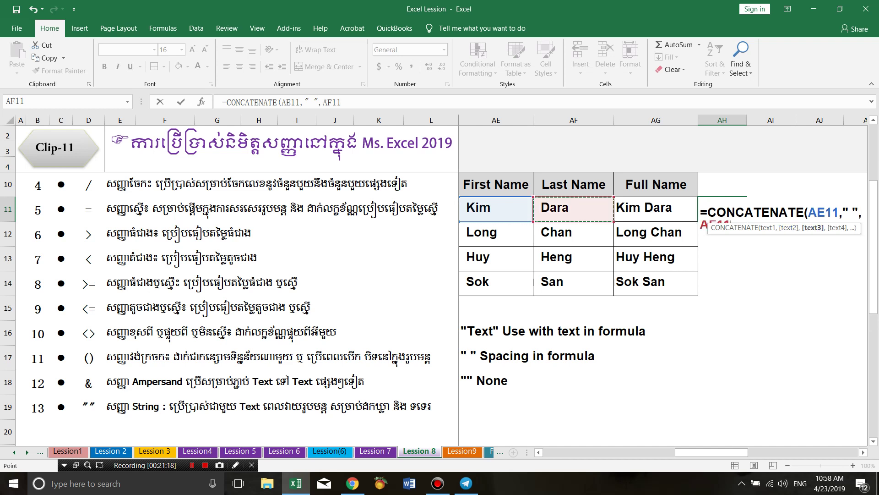
{"action": "type", "text": ")"}
{"action": "key", "text": "Return"}
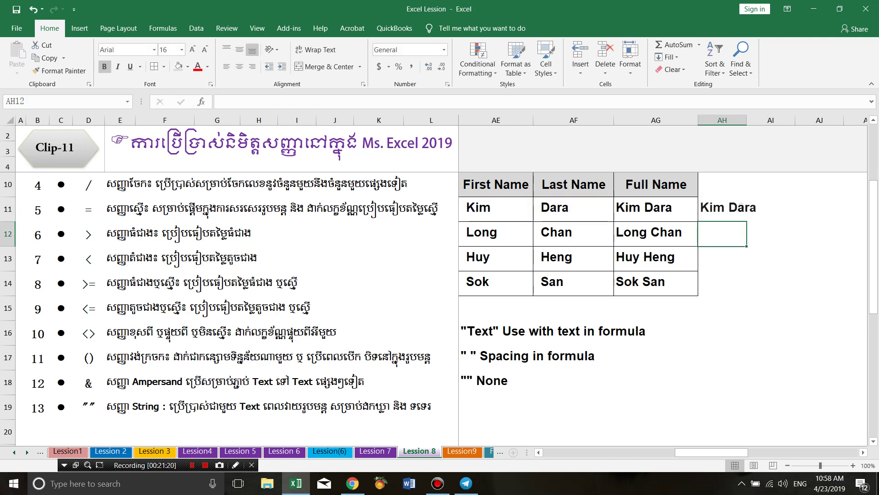
{"action": "double_click", "coordinate": [746, 120]}
{"action": "left_click", "coordinate": [728, 209]}
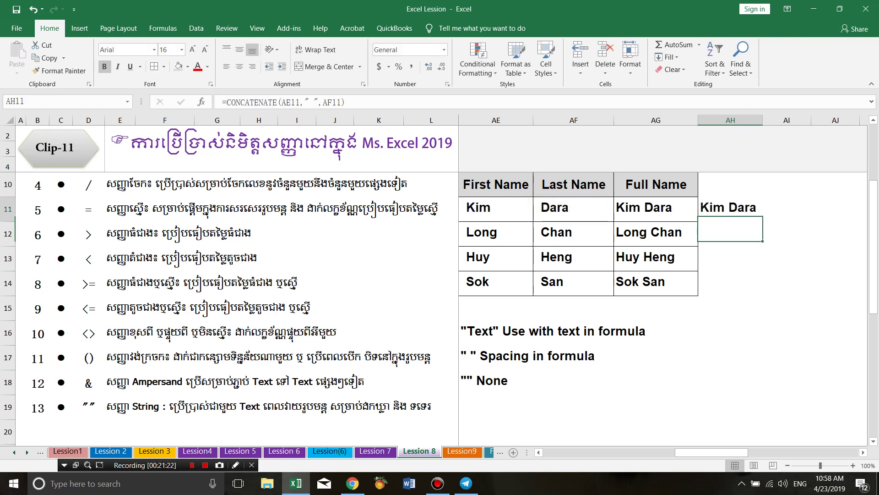
{"action": "left_click_drag", "start_coordinate": [762, 221], "coordinate": [762, 293]}
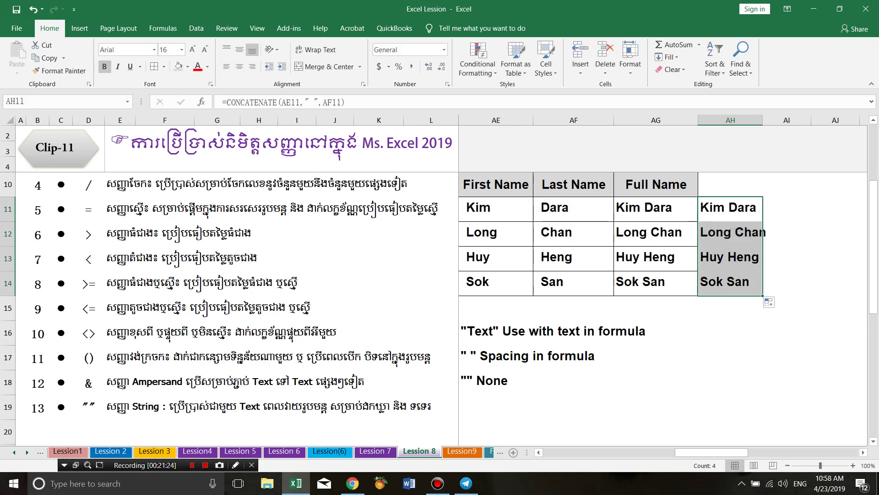
{"action": "double_click", "coordinate": [763, 120]}
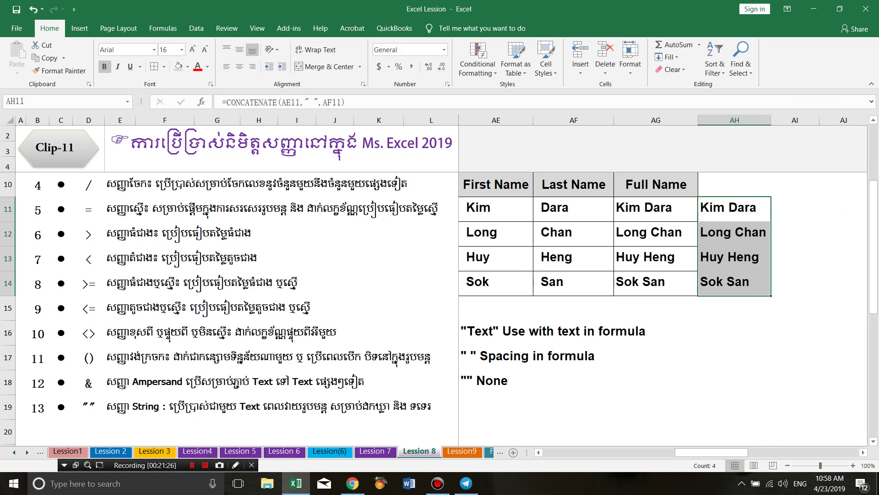
{"action": "left_click", "coordinate": [734, 184]}
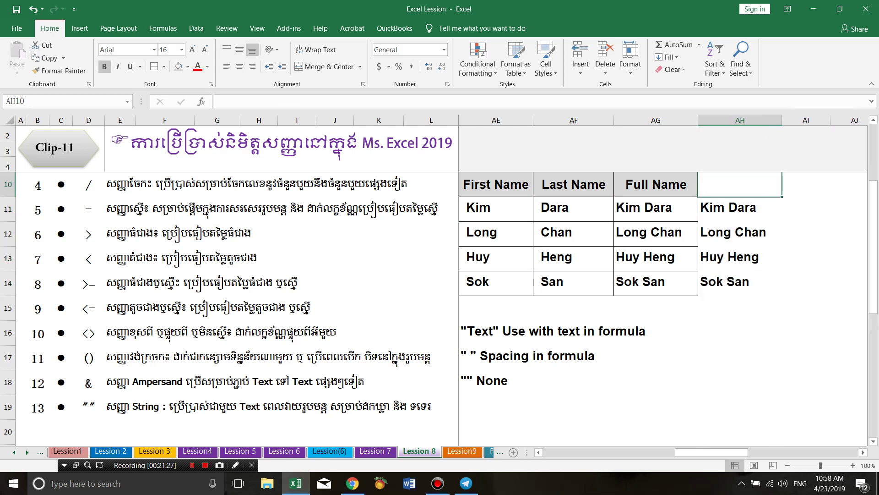
{"action": "double_click", "coordinate": [733, 209]}
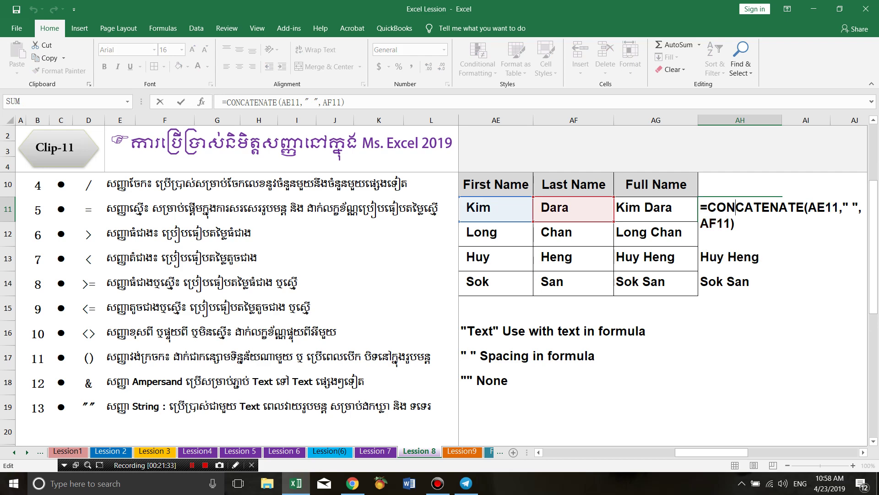
{"action": "key", "text": "Return"}
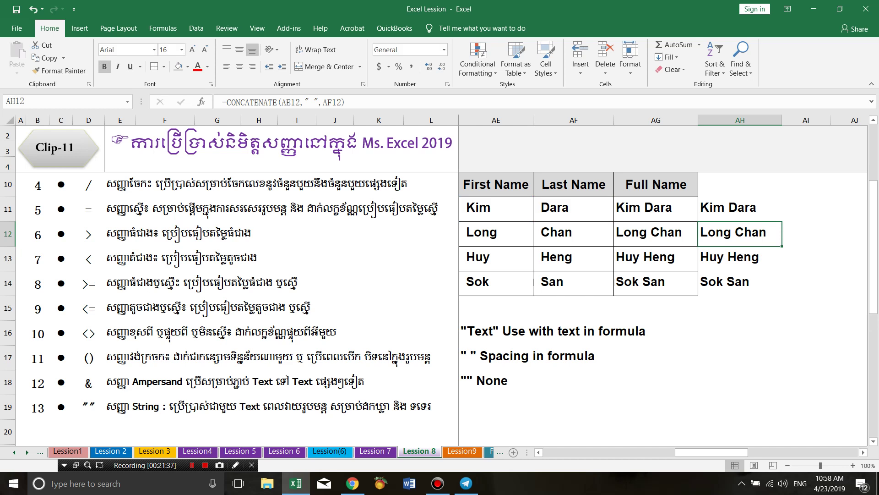
{"action": "left_click", "coordinate": [496, 332]}
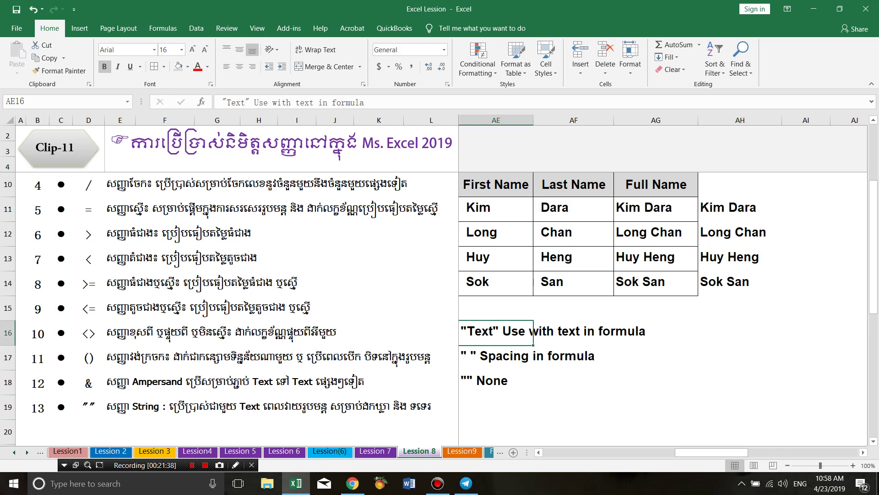
{"action": "left_click", "coordinate": [539, 452]}
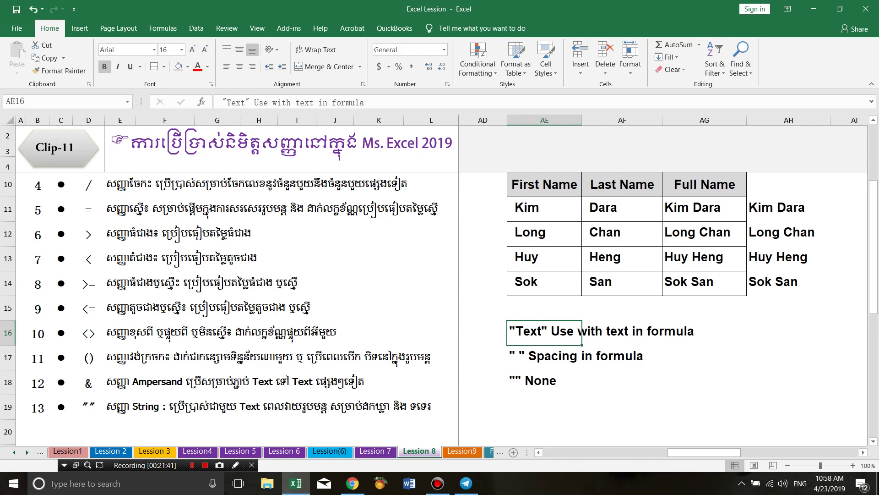
{"action": "left_click_drag", "start_coordinate": [541, 356], "coordinate": [641, 356]}
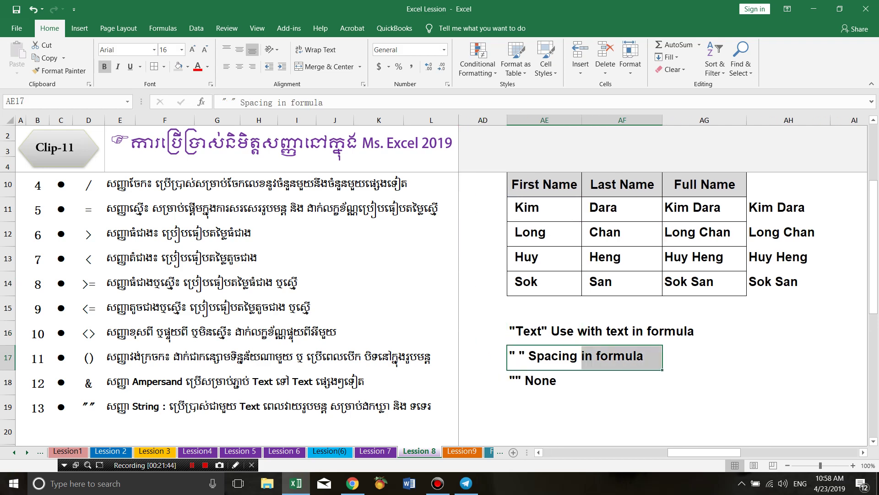
{"action": "double_click", "coordinate": [703, 207]}
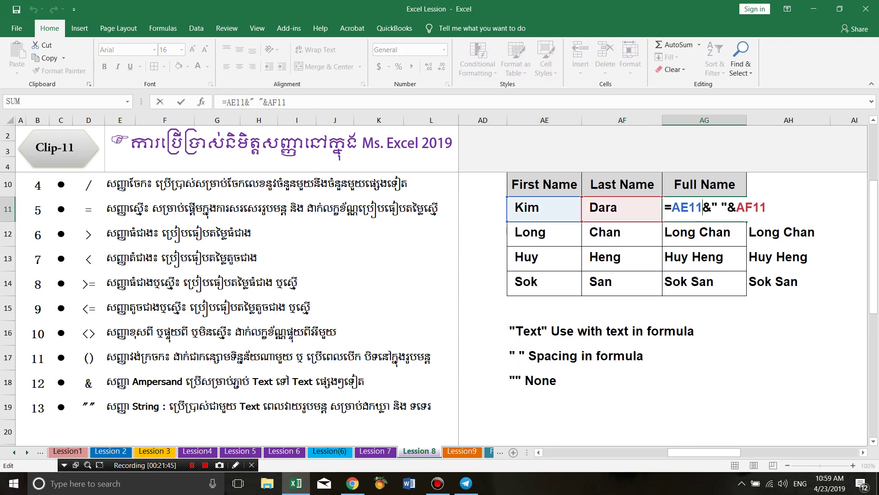
{"action": "key", "text": "Return"}
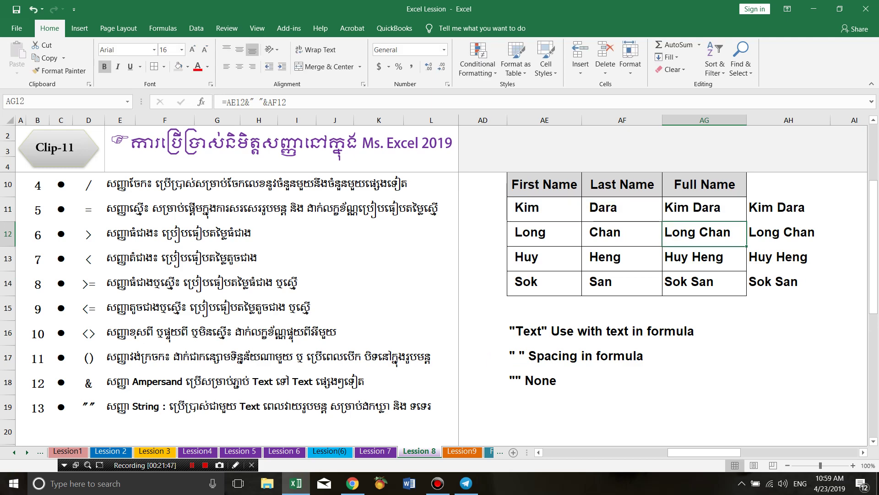
{"action": "left_click", "coordinate": [863, 452]}
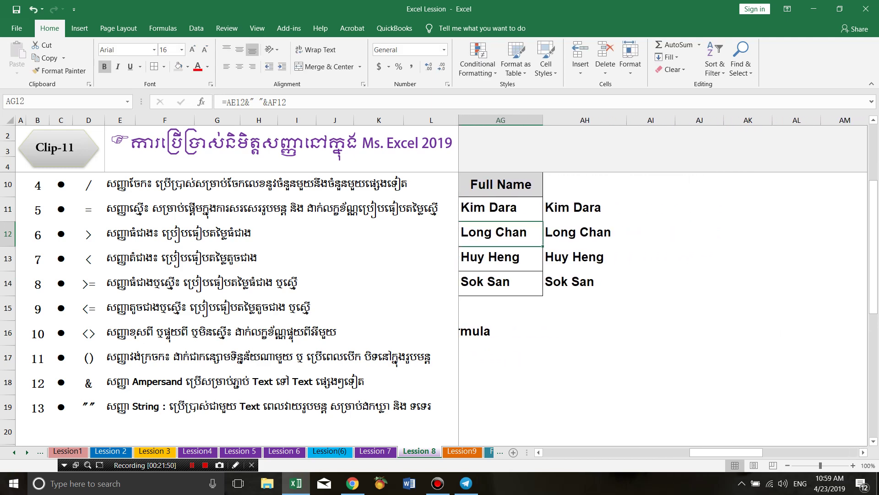
{"action": "left_click", "coordinate": [863, 452]}
{"action": "left_click", "coordinate": [863, 452]}
Type the Expense heading in AK11 with amounts 65, 650, 452, 5426 and 660 below
{"action": "left_click", "coordinate": [531, 208]}
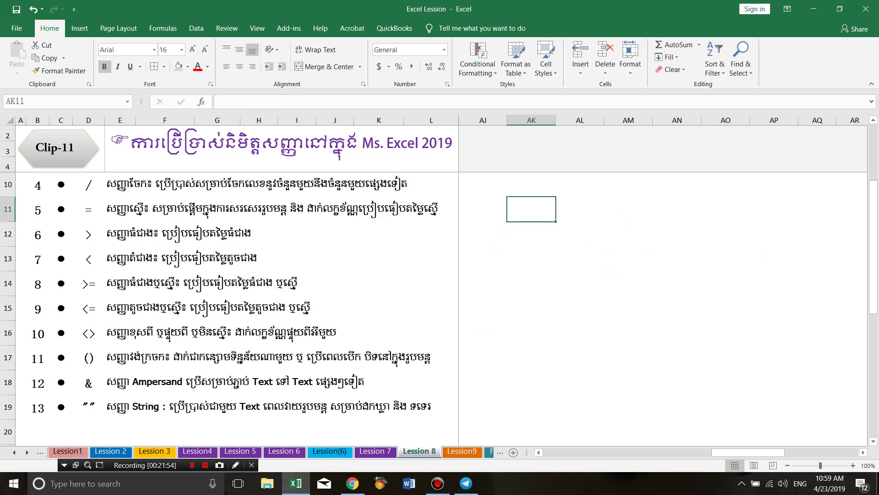
{"action": "type", "text": "Expense"}
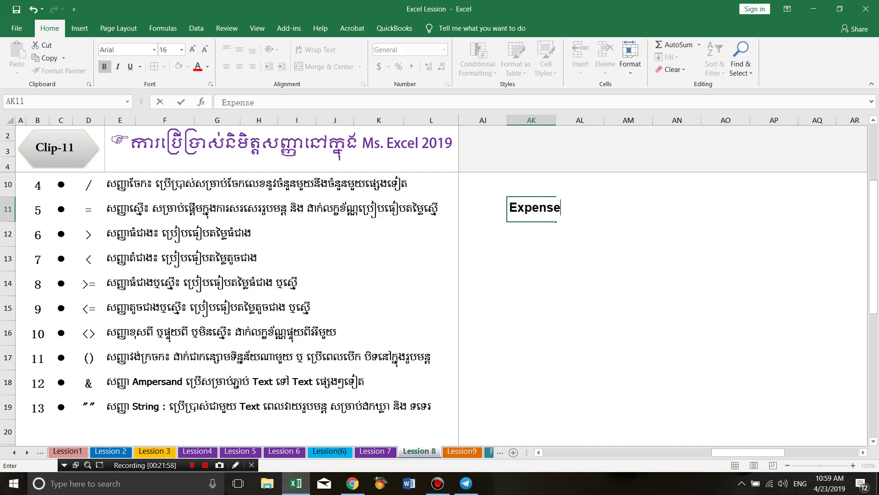
{"action": "key", "text": "Return"}
{"action": "type", "text": "65"}
{"action": "key", "text": "Return"}
{"action": "type", "text": "65"}
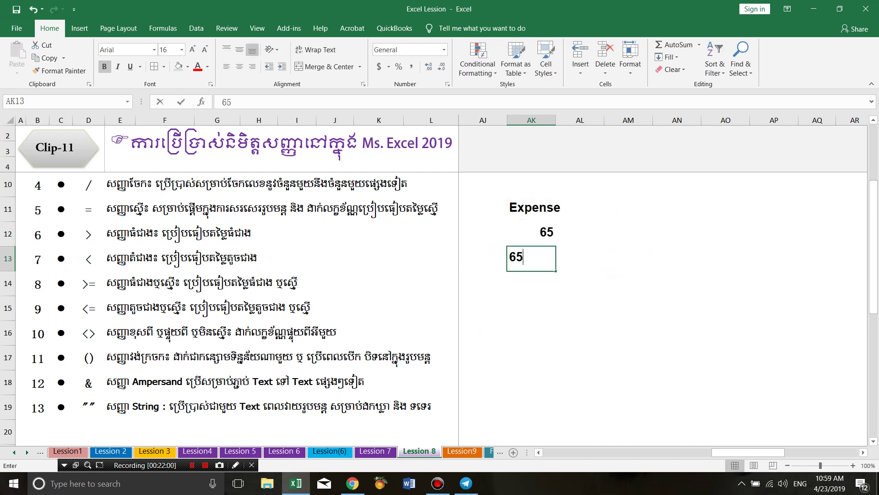
{"action": "type", "text": "0"}
{"action": "key", "text": "Return"}
{"action": "type", "text": "45"}
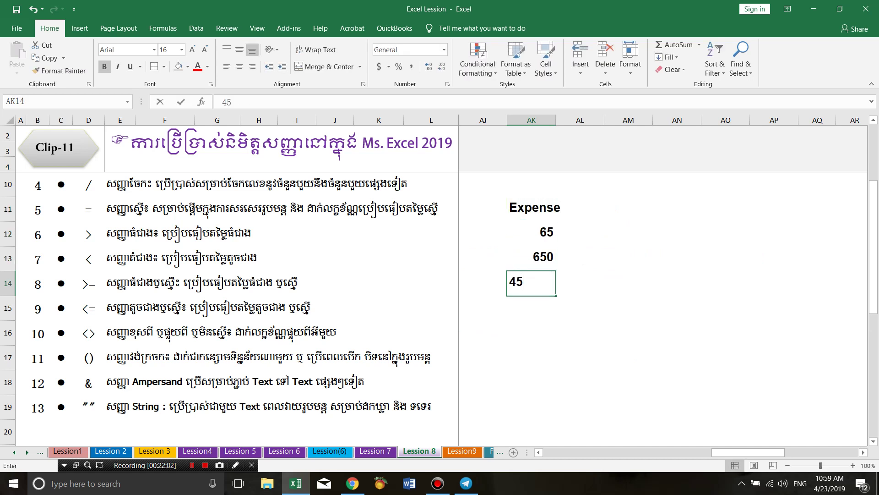
{"action": "type", "text": "2"}
{"action": "key", "text": "Return"}
{"action": "type", "text": "5426"}
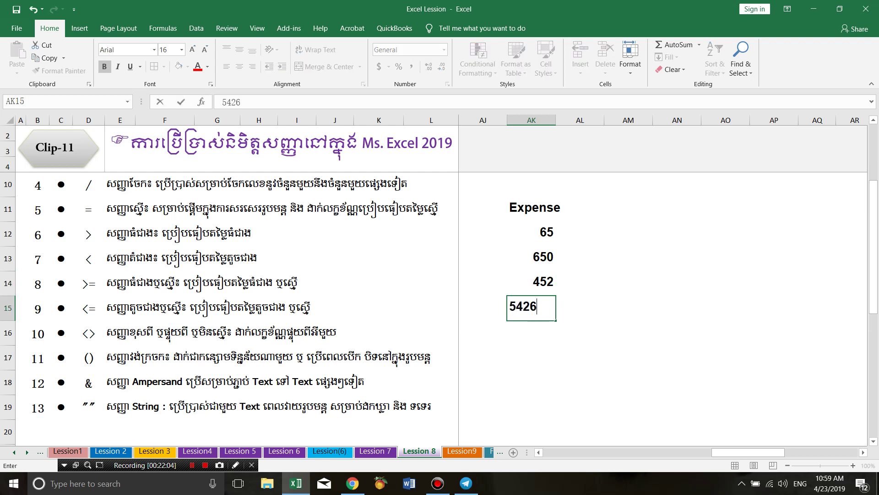
{"action": "key", "text": "Return"}
{"action": "type", "text": "660"}
{"action": "key", "text": "Return"}
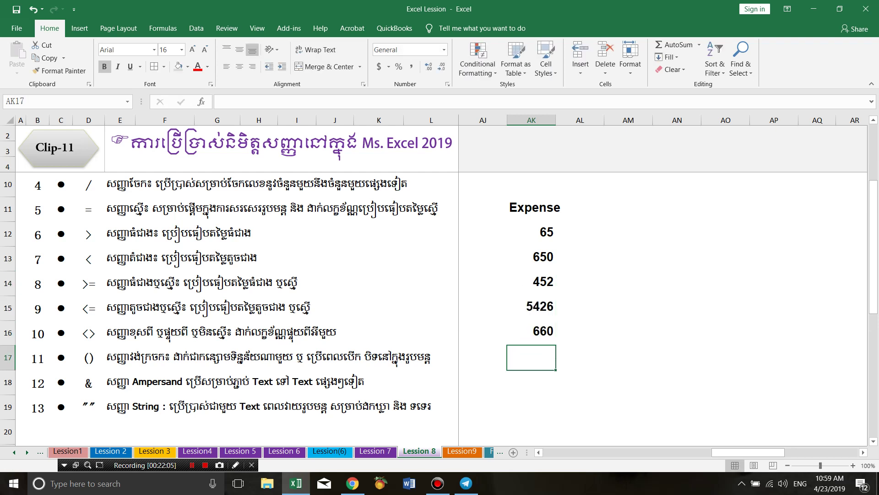
Apply Accounting format to AK12:AK19, autofit column AK, and fill the Expense heading light grey
{"action": "left_click_drag", "start_coordinate": [531, 232], "coordinate": [531, 406]}
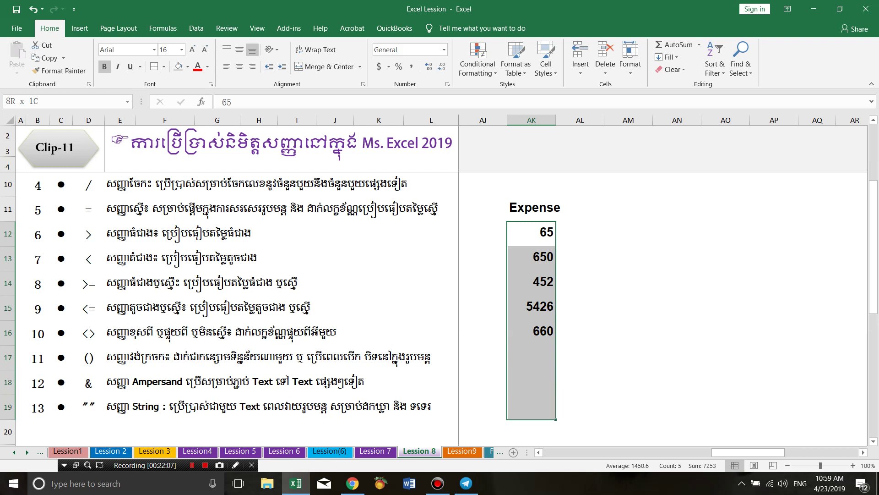
{"action": "left_click", "coordinate": [378, 66]}
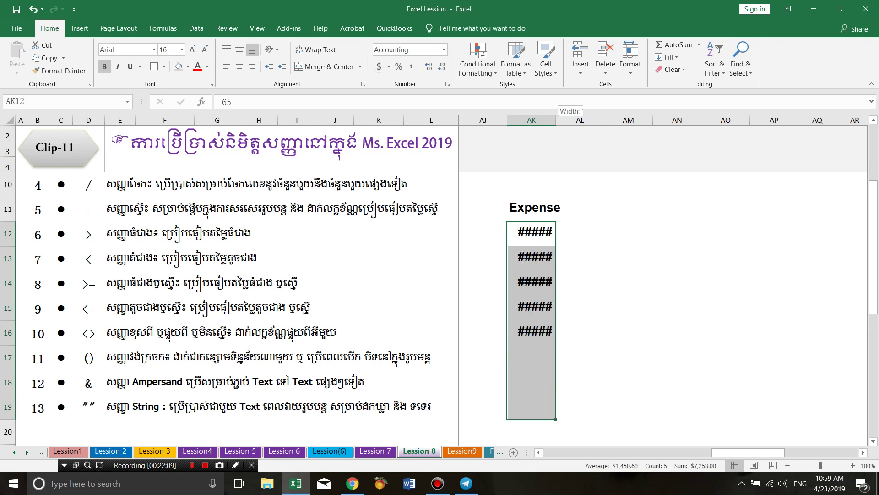
{"action": "double_click", "coordinate": [556, 120]}
{"action": "left_click", "coordinate": [535, 207]}
{"action": "left_click", "coordinate": [178, 67]}
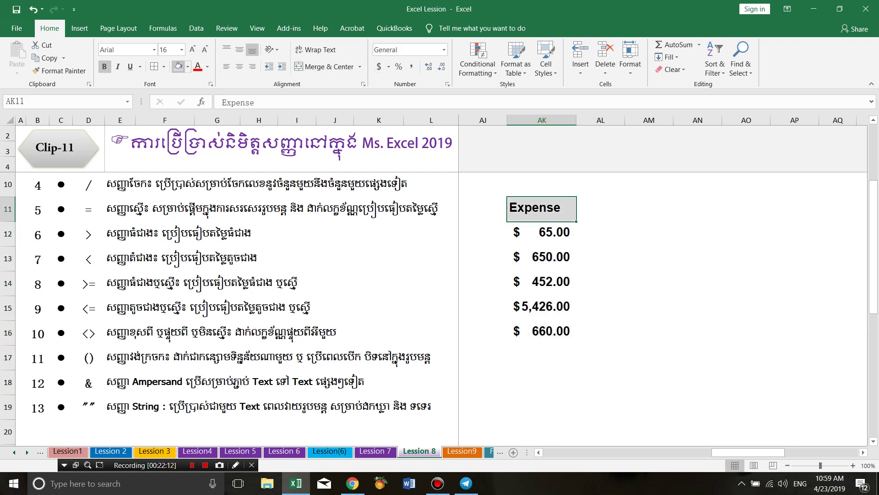
{"action": "left_click", "coordinate": [600, 234]}
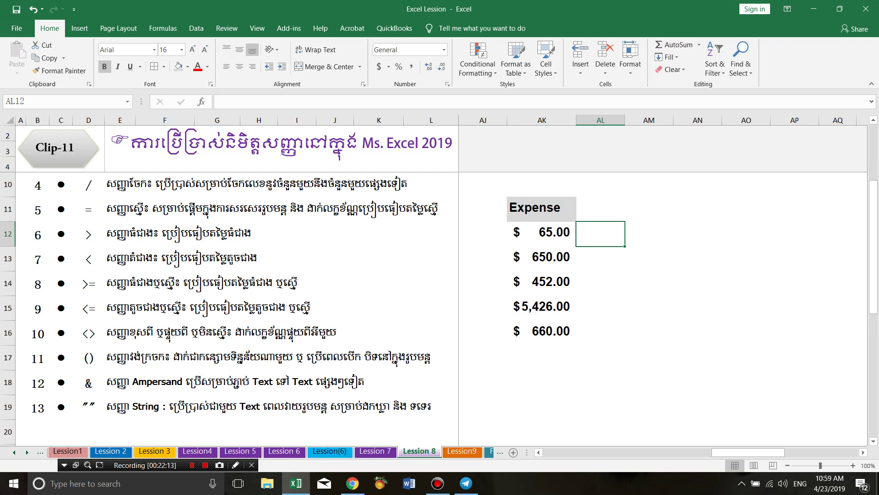
{"action": "left_click", "coordinate": [600, 208]}
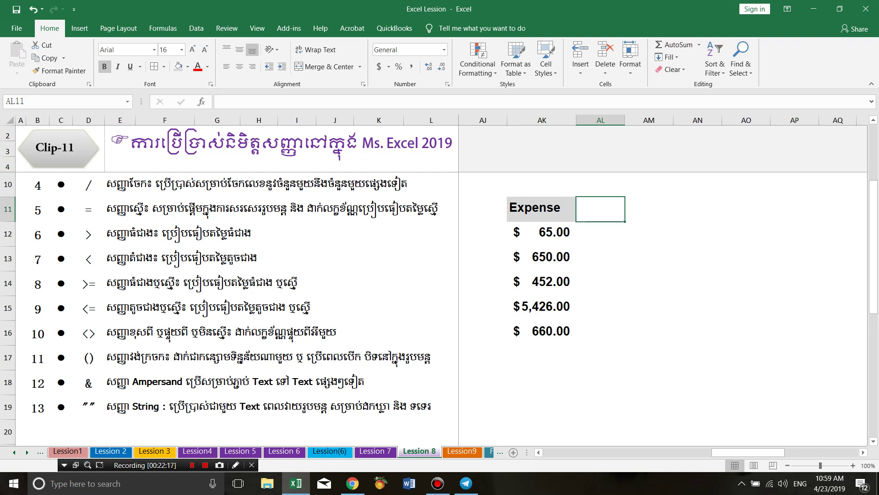
Enter =Total Expense in AK10 without quotes, which produces a #NAME? error
{"action": "left_click_drag", "start_coordinate": [625, 120], "coordinate": [635, 120]}
{"action": "left_click", "coordinate": [541, 184]}
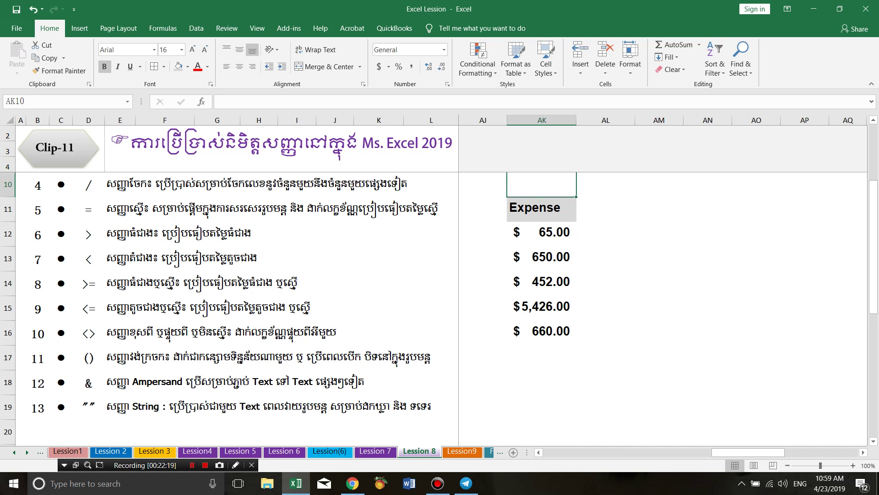
{"action": "type", "text": "=\""}
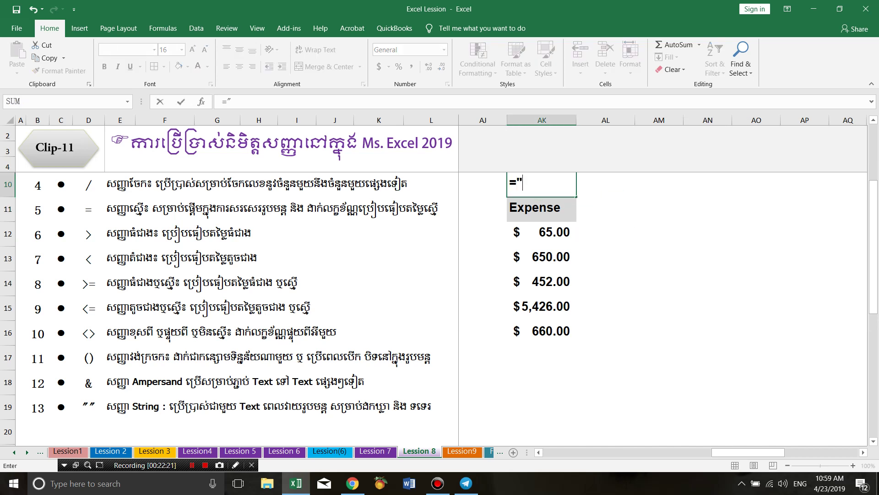
{"action": "type", "text": "Teo"}
{"action": "key", "text": "BackSpace"}
{"action": "key", "text": "BackSpace"}
{"action": "type", "text": "ot"}
{"action": "type", "text": "al E"}
{"action": "key", "text": "BackSpace"}
{"action": "key", "text": "BackSpace"}
{"action": "key", "text": "BackSpace"}
{"action": "key", "text": "BackSpace"}
{"action": "key", "text": "BackSpace"}
{"action": "key", "text": "BackSpace"}
{"action": "key", "text": "BackSpace"}
{"action": "type", "text": "Tota"}
{"action": "type", "text": "l Expense"}
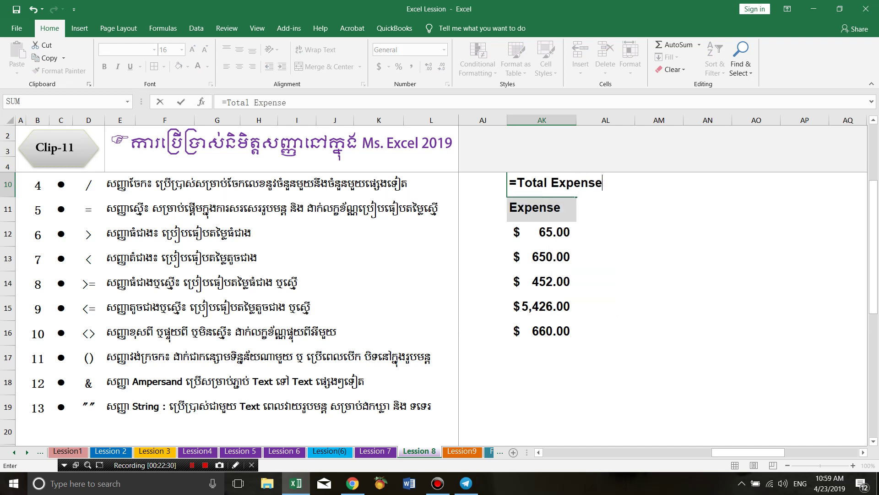
{"action": "key", "text": "Return"}
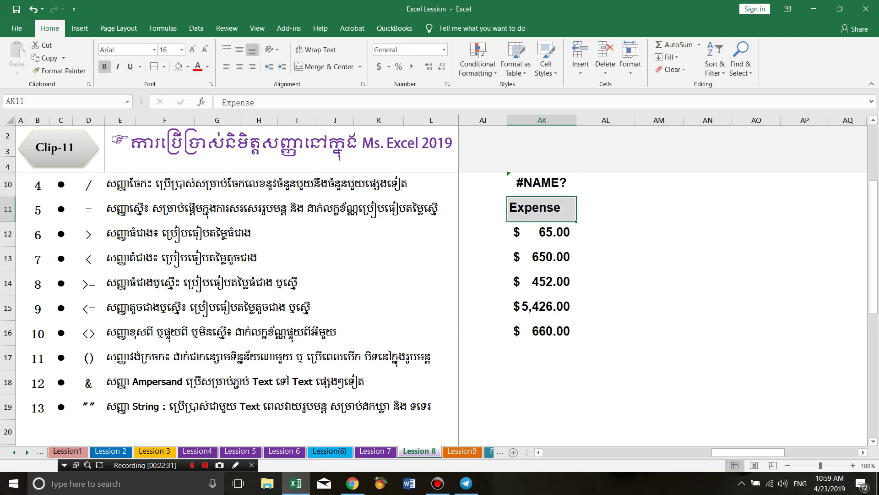
Fix AK10 by quoting the text so it reads ="Total Expense is "
{"action": "double_click", "coordinate": [537, 182]}
{"action": "left_click", "coordinate": [517, 183]}
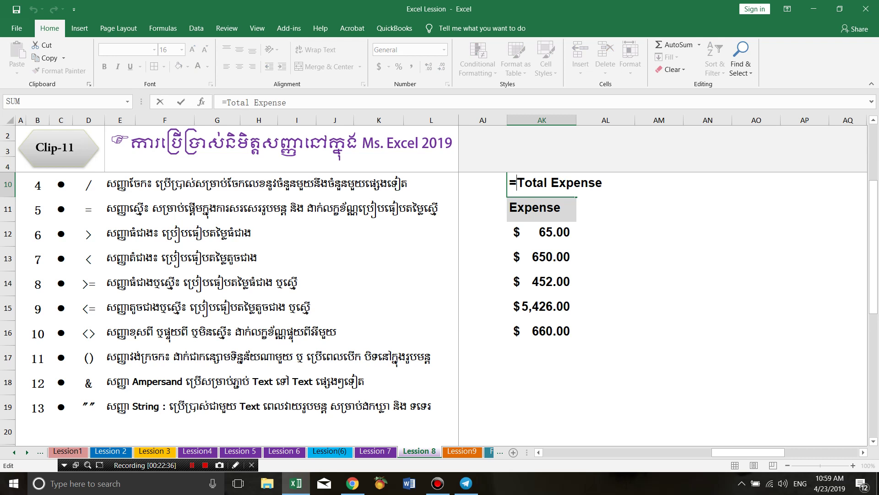
{"action": "type", "text": "\""}
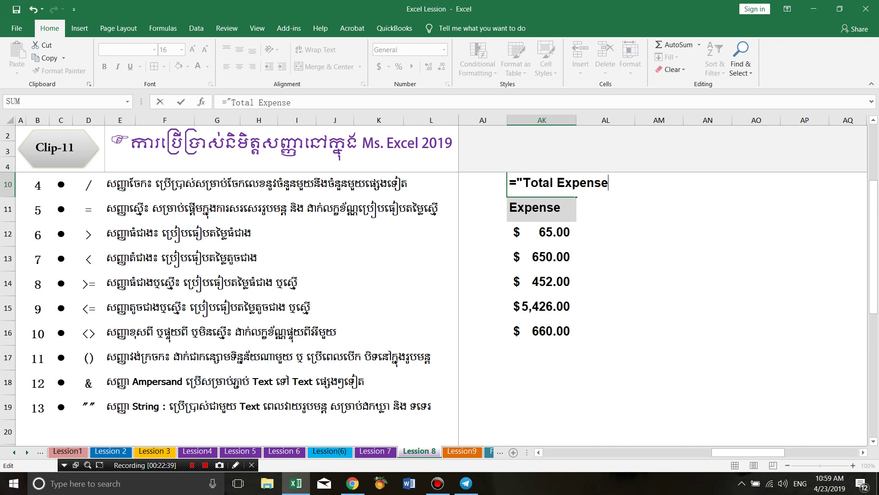
{"action": "type", "text": "is "}
{"action": "type", "text": "\""}
{"action": "key", "text": "Return"}
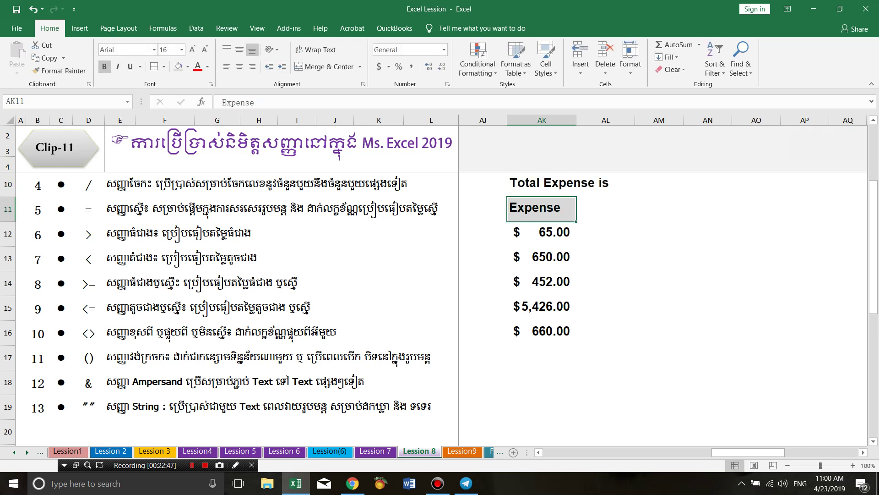
{"action": "key", "text": "Up"}
{"action": "double_click", "coordinate": [531, 182]}
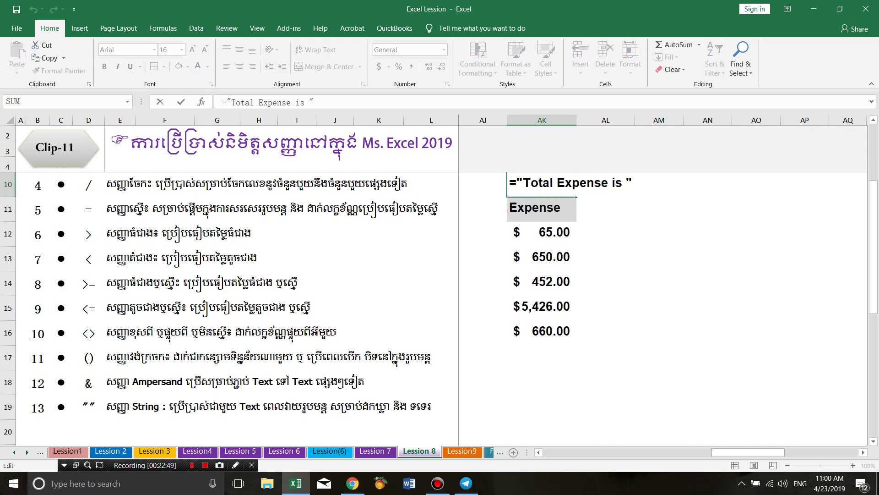
{"action": "left_click", "coordinate": [659, 184]}
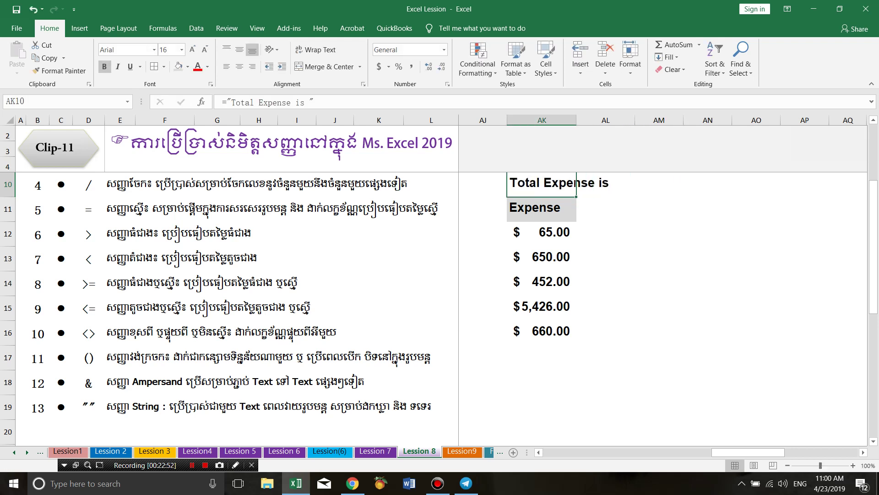
{"action": "left_click", "coordinate": [542, 183]}
{"action": "double_click", "coordinate": [543, 183]}
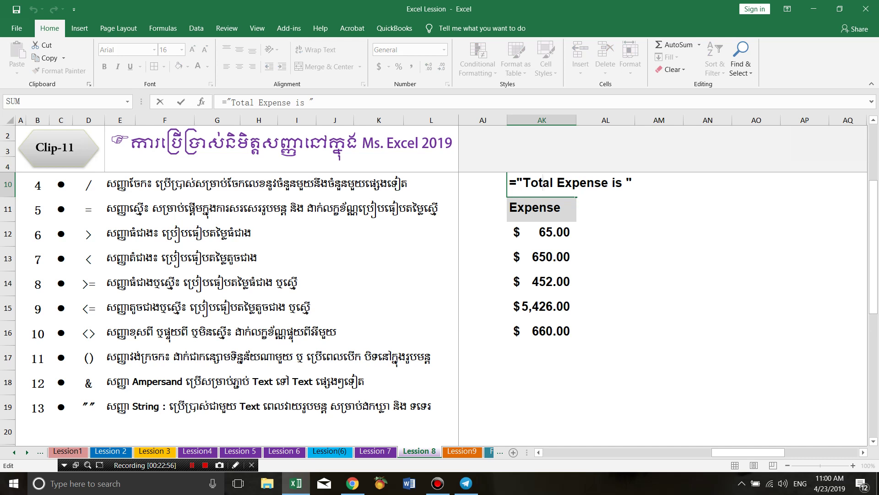
Append &SUM(AK12:AK20) to the Total Expense label formula in AK10
{"action": "left_click", "coordinate": [632, 182]}
{"action": "type", "text": "&"}
{"action": "type", "text": "sum"}
{"action": "key", "text": "Tab"}
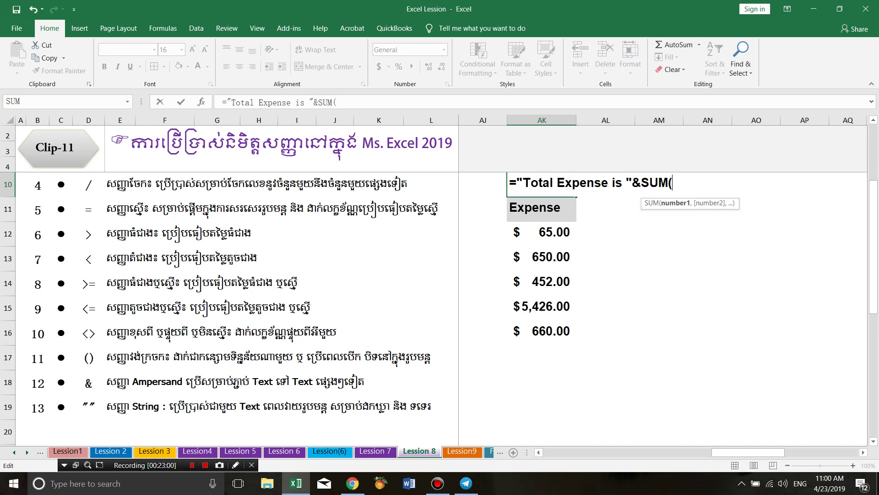
{"action": "left_click_drag", "start_coordinate": [540, 231], "coordinate": [568, 440]}
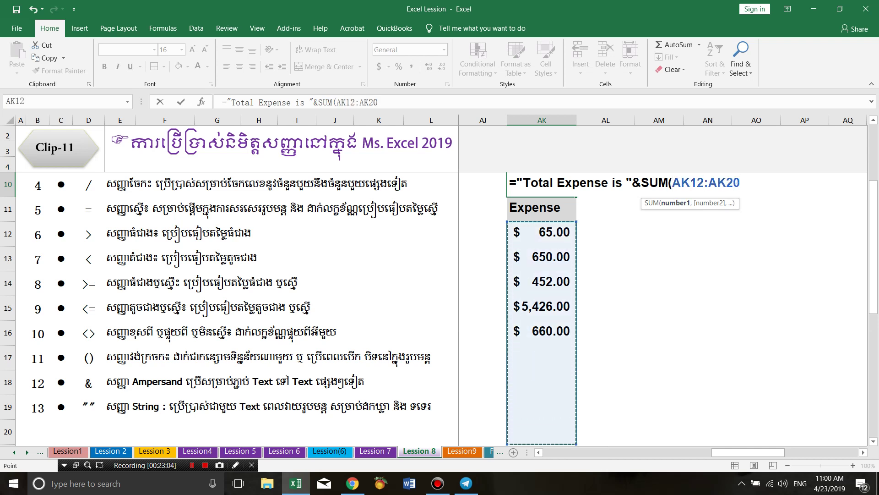
{"action": "type", "text": ")"}
{"action": "key", "text": "Return"}
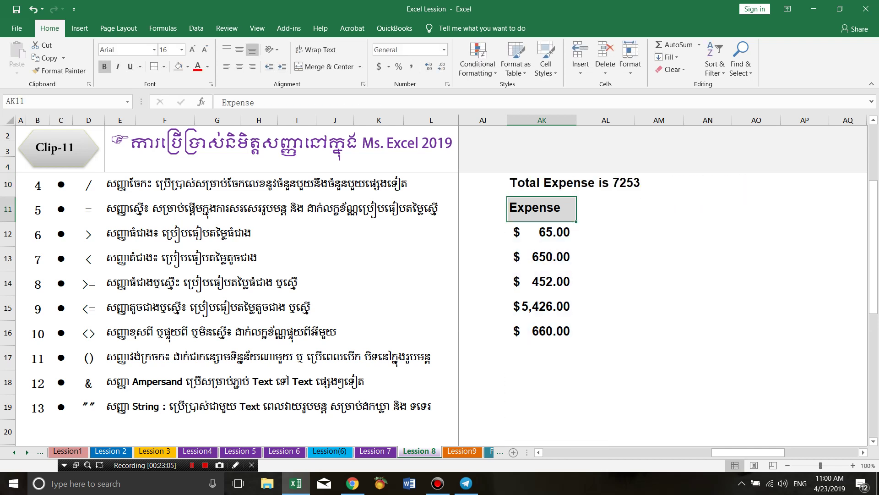
{"action": "double_click", "coordinate": [531, 182]}
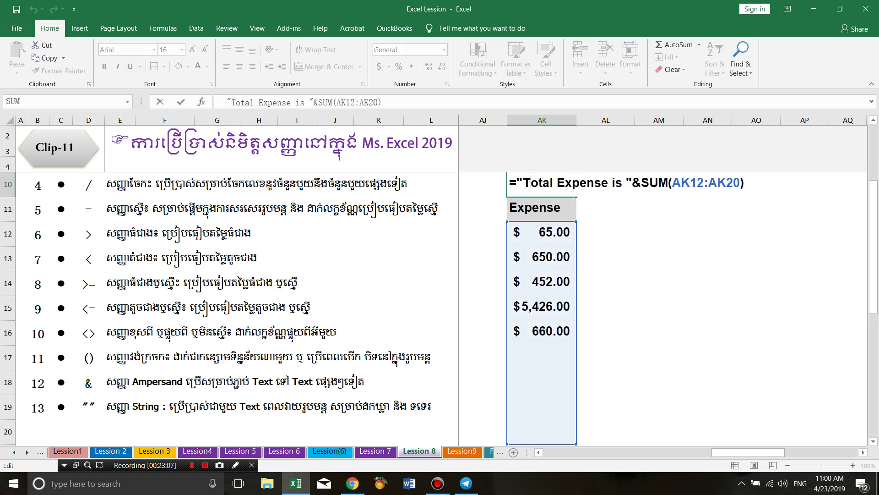
{"action": "key", "text": "Return"}
Add expenses 5,600 in AK17 and 120,000 in AK18
{"action": "double_click", "coordinate": [541, 358]}
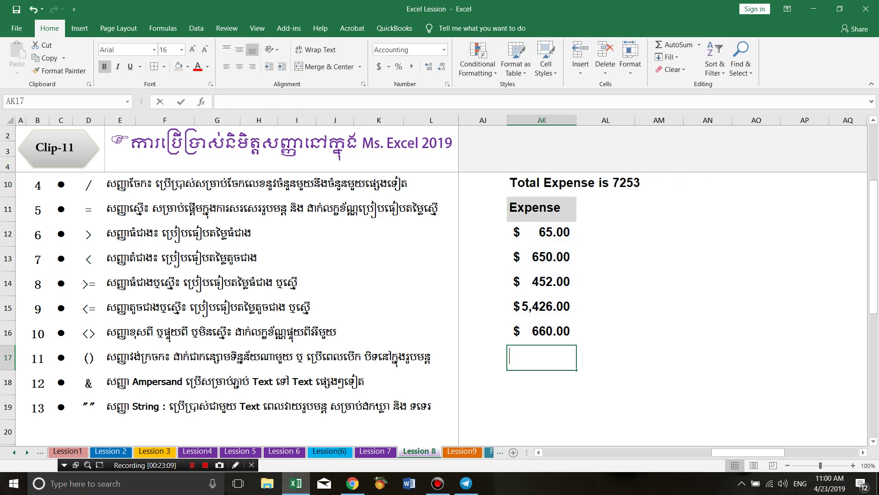
{"action": "type", "text": "5,600"}
{"action": "key", "text": "Return"}
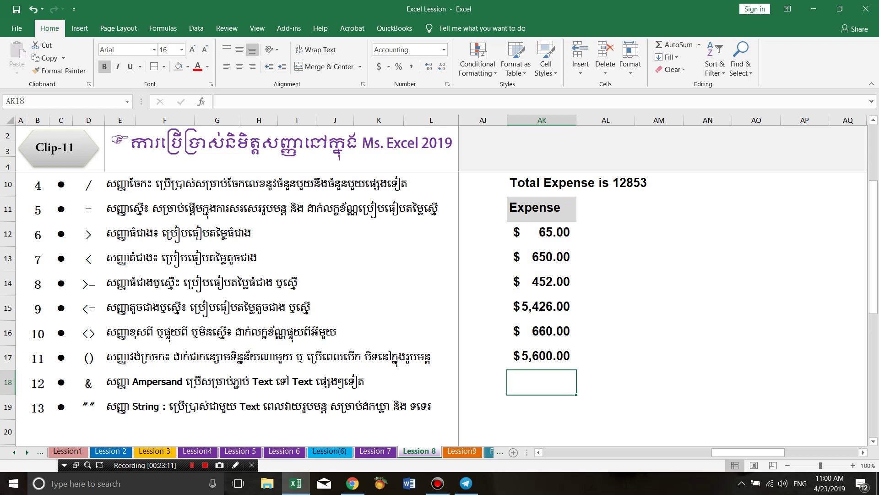
{"action": "type", "text": "120,000"}
{"action": "key", "text": "Return"}
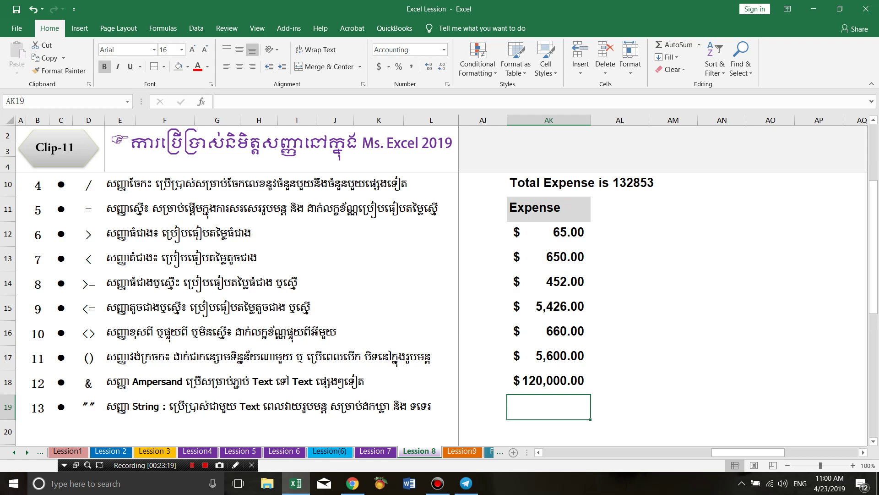
Add a $ sign to the end of the quoted label in AK10
{"action": "double_click", "coordinate": [518, 183]}
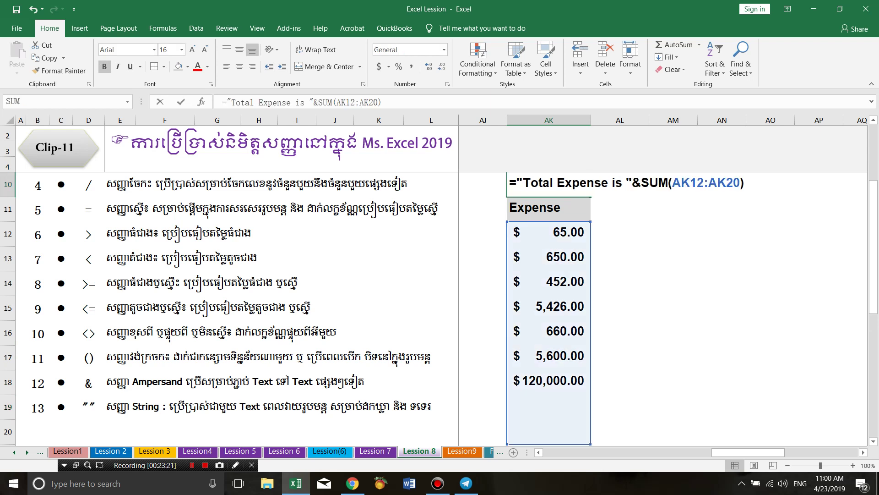
{"action": "left_click", "coordinate": [642, 183]}
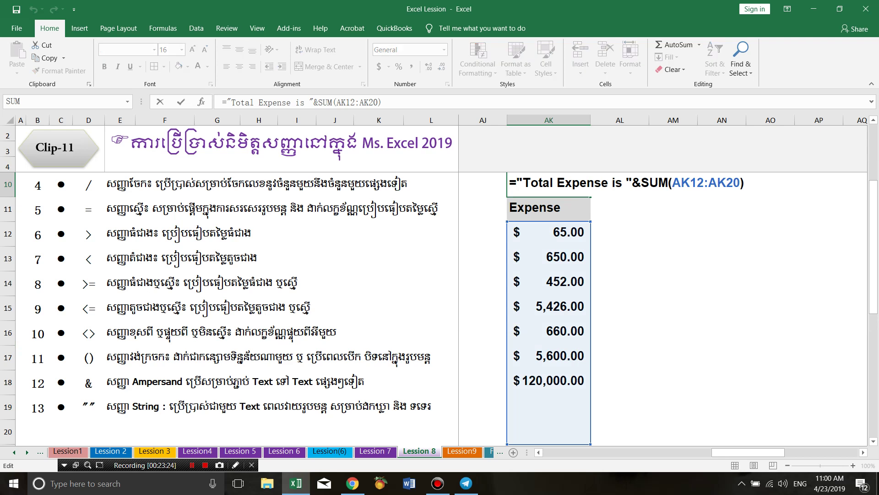
{"action": "left_click", "coordinate": [625, 183]}
{"action": "type", "text": "$"}
{"action": "key", "text": "Return"}
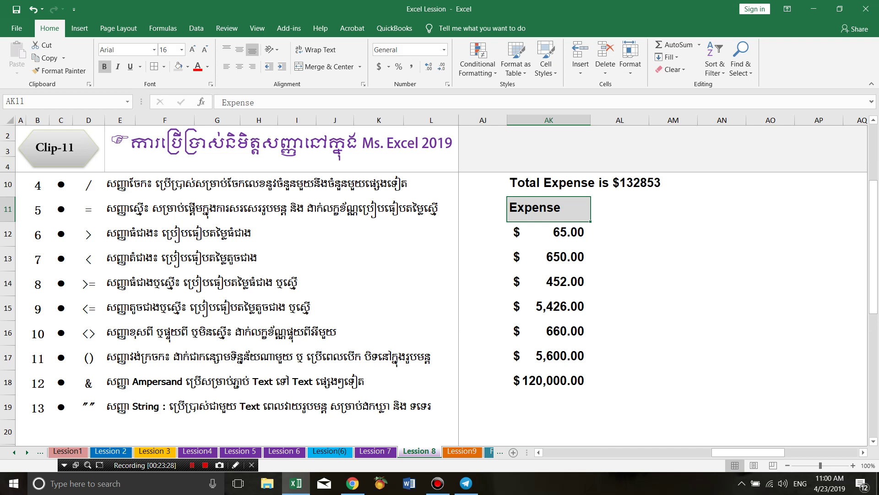
Replace the $ with DOLLAR( around the SUM so AK10 shows $132,853.00
{"action": "left_click", "coordinate": [522, 183]}
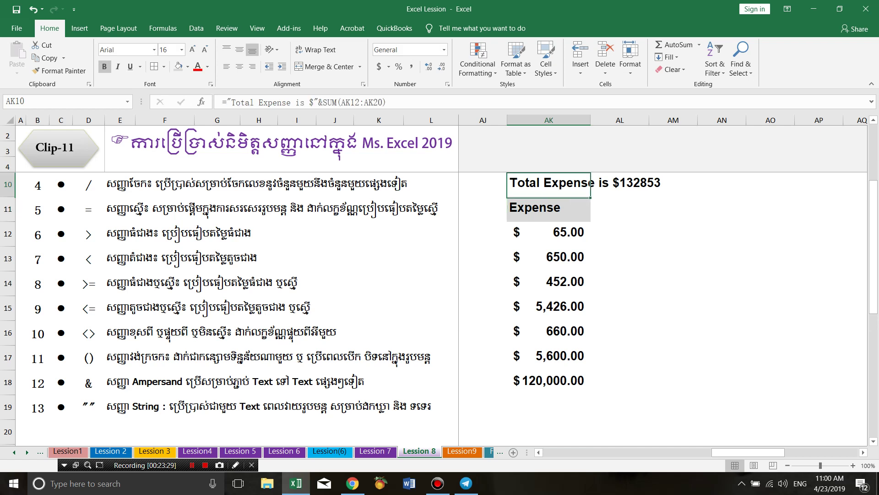
{"action": "double_click", "coordinate": [523, 183]}
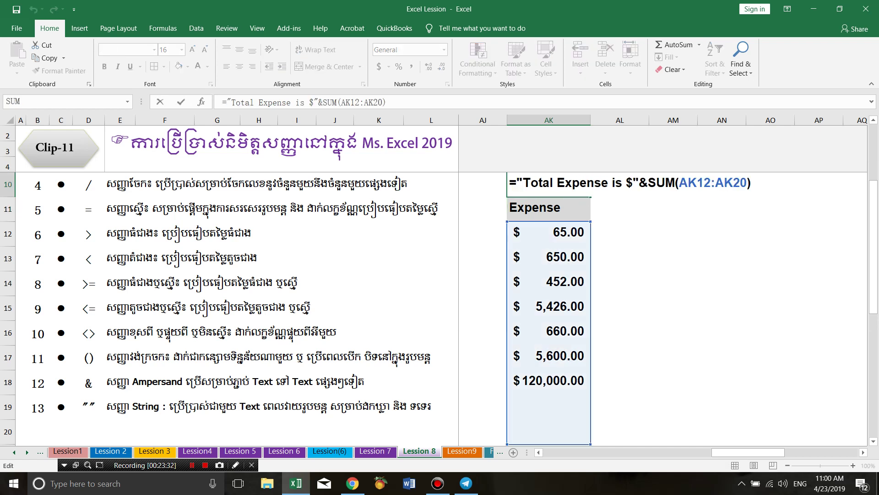
{"action": "key", "text": "BackSpace"}
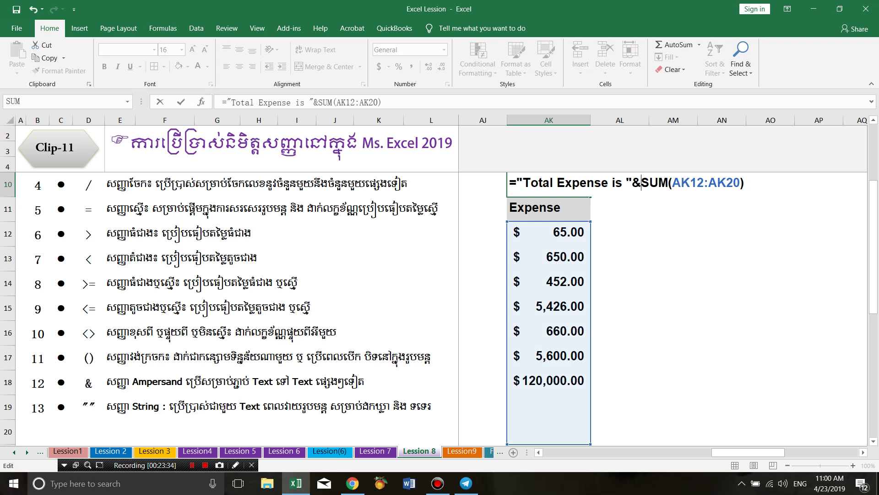
{"action": "type", "text": "dollar"}
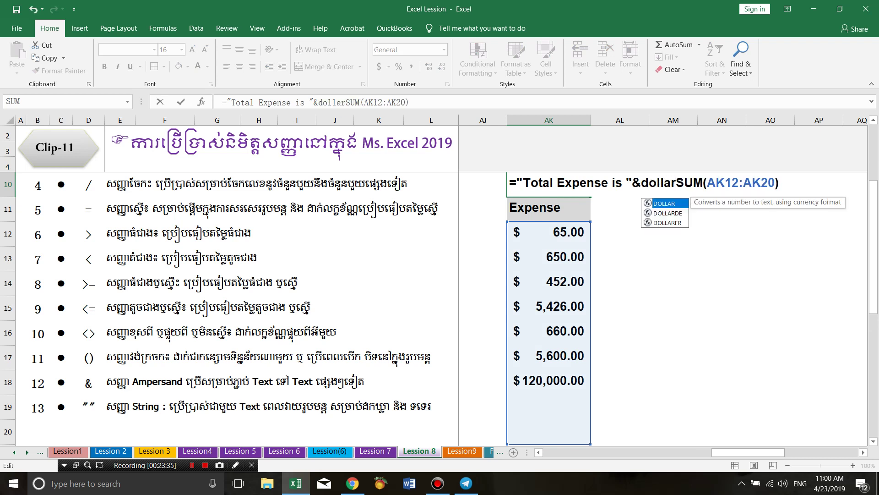
{"action": "key", "text": "Tab"}
{"action": "left_click", "coordinate": [800, 183]}
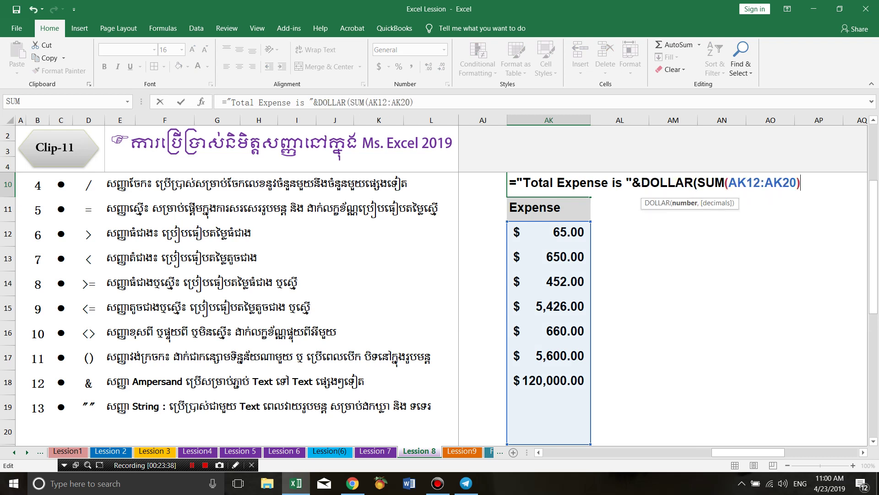
{"action": "type", "text": ")"}
{"action": "key", "text": "Return"}
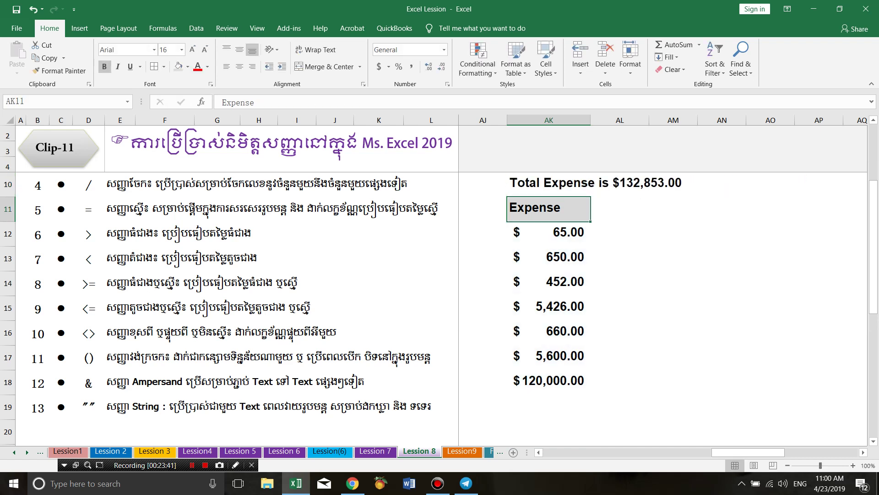
{"action": "double_click", "coordinate": [564, 183]}
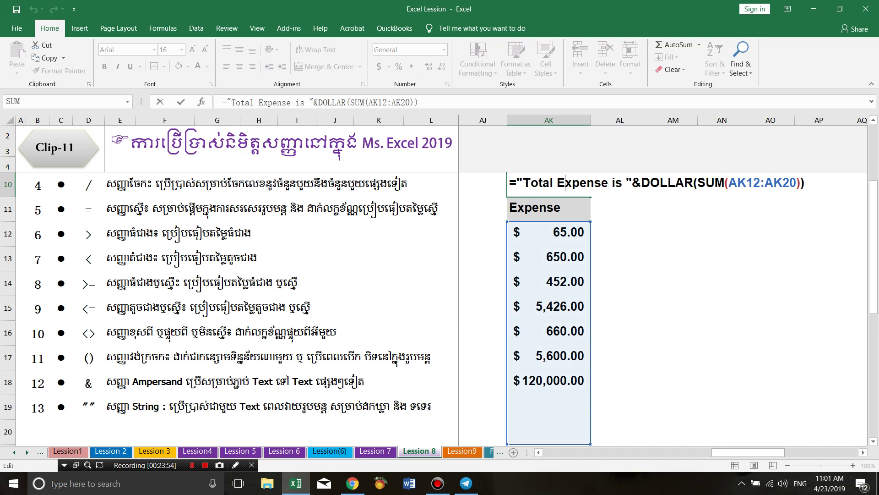
{"action": "key", "text": "Return"}
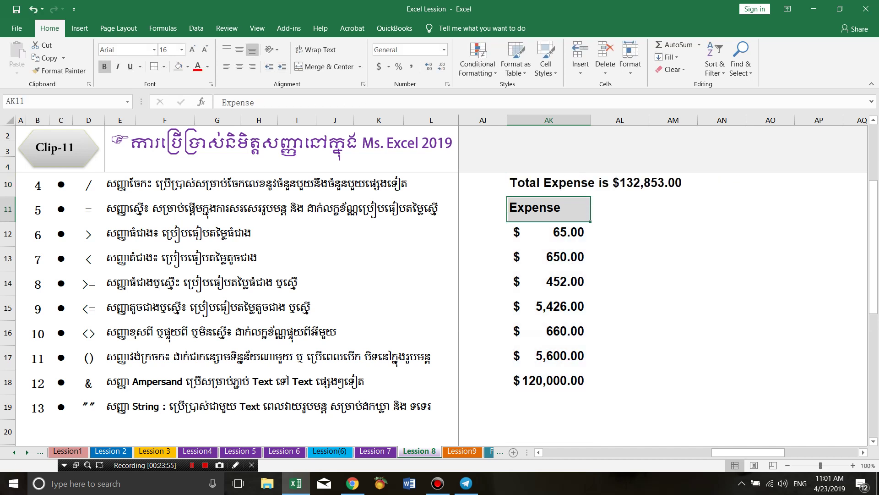
Replace the expense amounts in AK12 onward with 10, 20, 30, 40 and 100
{"action": "left_click", "coordinate": [549, 407]}
{"action": "left_click_drag", "start_coordinate": [549, 233], "coordinate": [548, 407]}
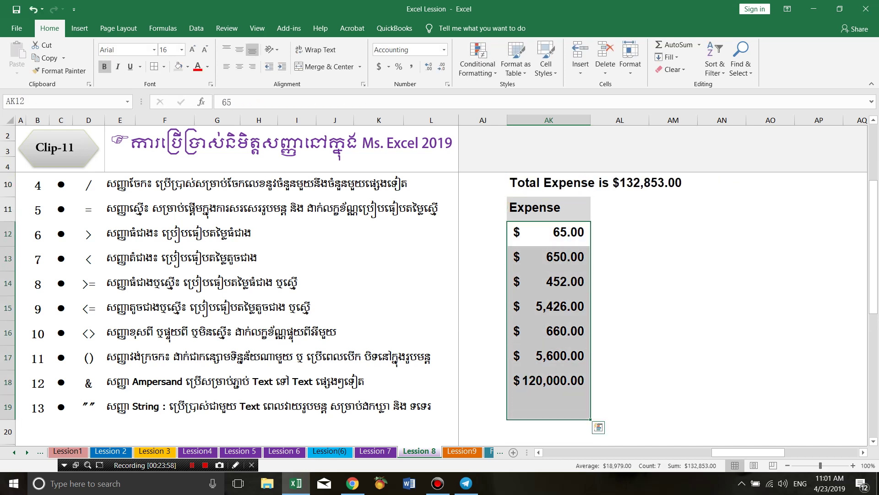
{"action": "key", "text": "Delete"}
{"action": "left_click", "coordinate": [549, 233]}
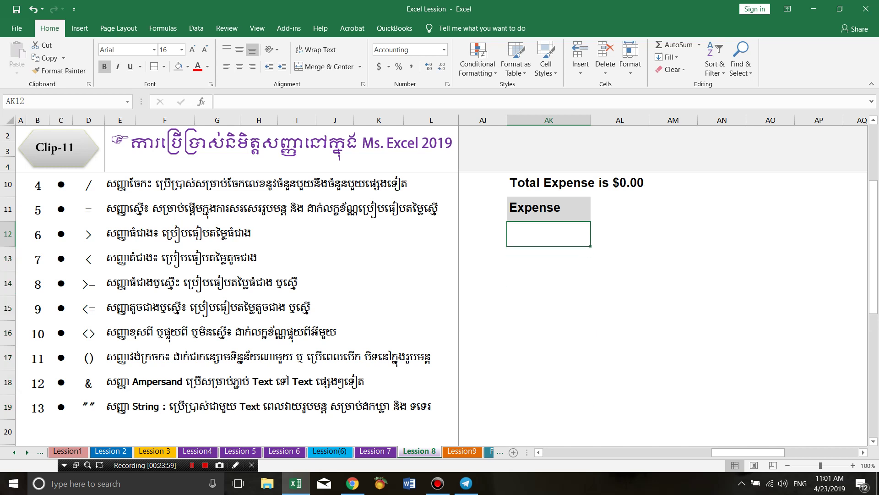
{"action": "type", "text": "10"}
{"action": "key", "text": "Return"}
{"action": "type", "text": "20"}
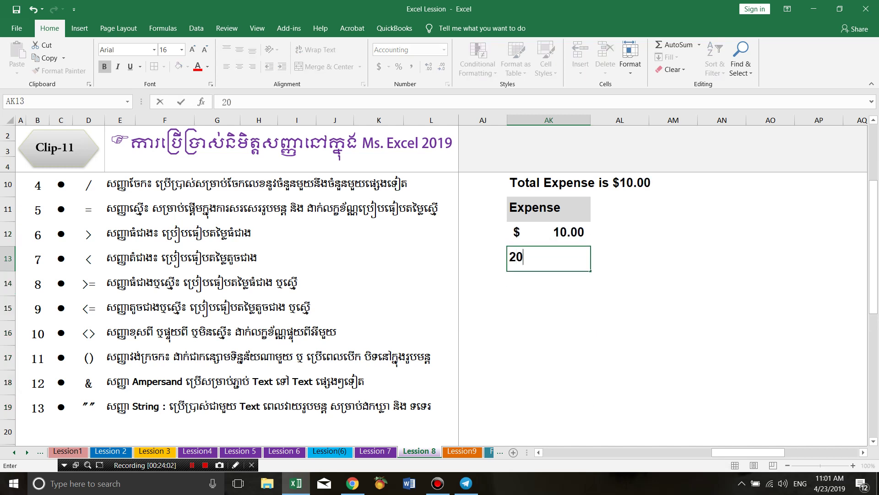
{"action": "key", "text": "Return"}
{"action": "type", "text": "36"}
{"action": "key", "text": "BackSpace"}
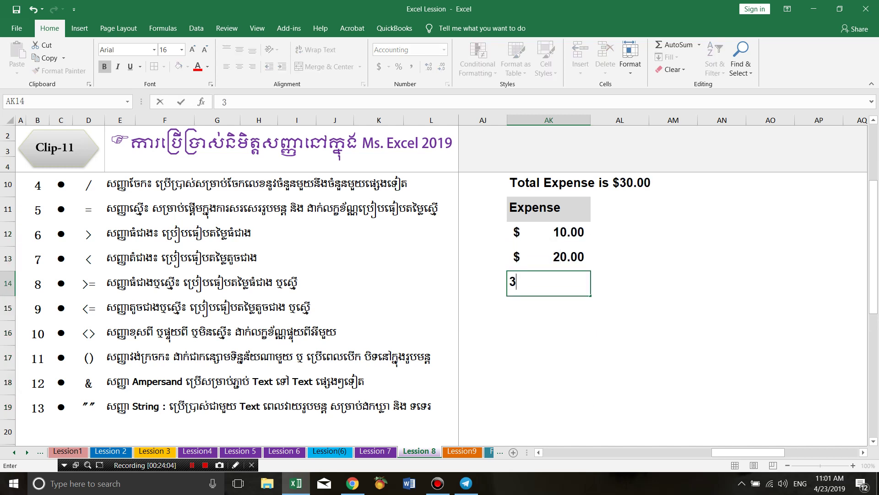
{"action": "type", "text": "0"}
{"action": "key", "text": "Return"}
{"action": "type", "text": "40"}
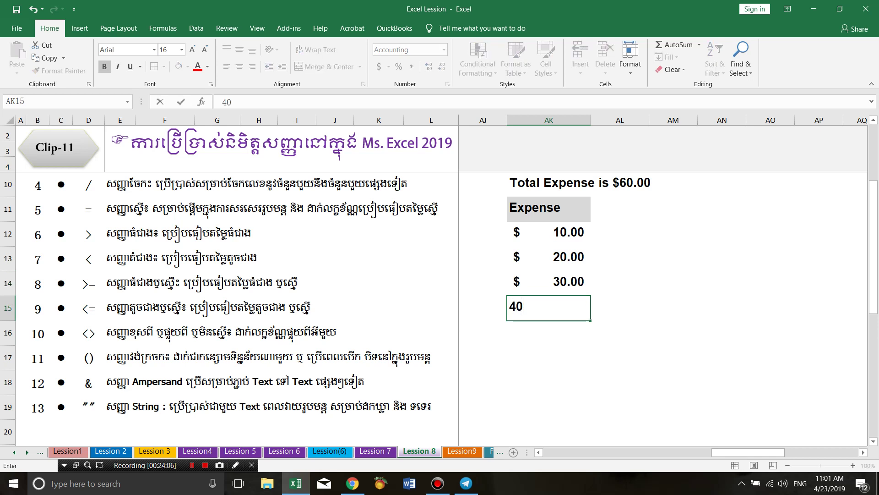
{"action": "key", "text": "Return"}
{"action": "type", "text": "10"}
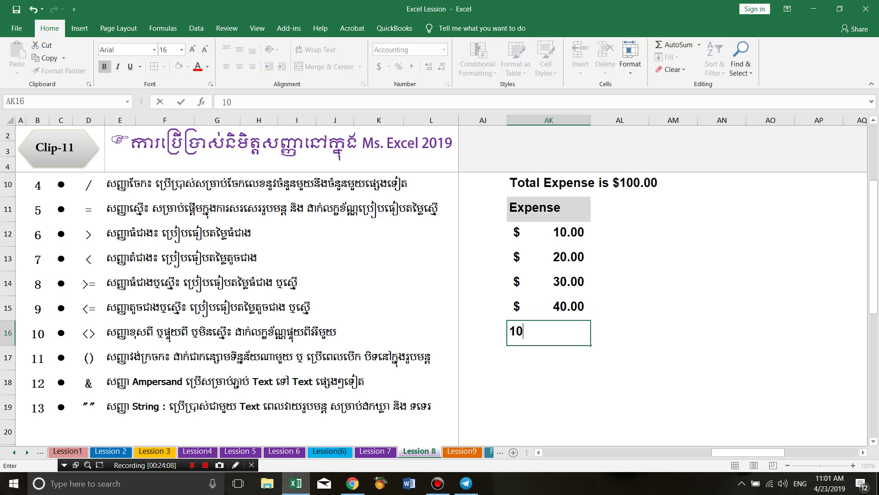
{"action": "type", "text": "0"}
{"action": "key", "text": "Return"}
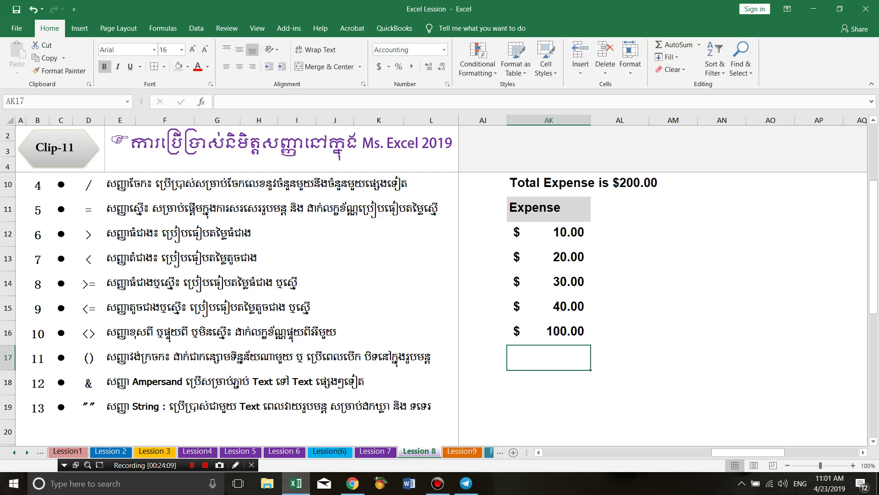
Check AK10's formula, now showing Total Expense is $200.00
{"action": "double_click", "coordinate": [549, 182]}
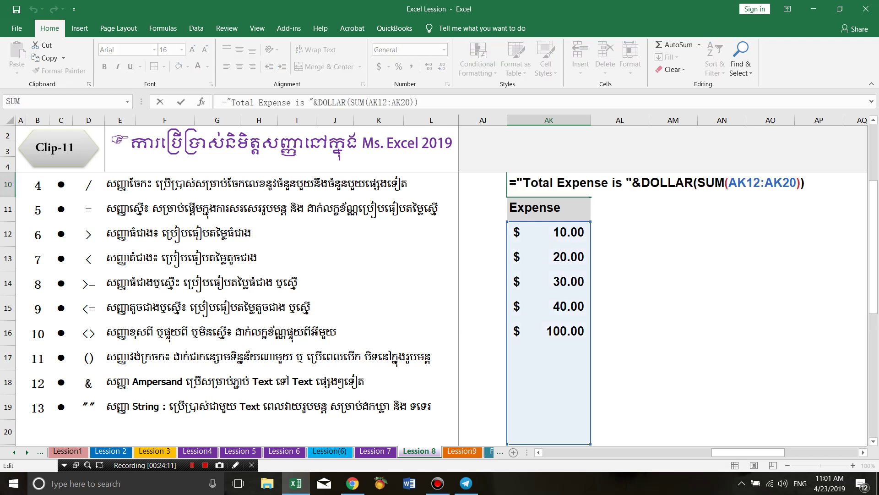
{"action": "key", "text": "Return"}
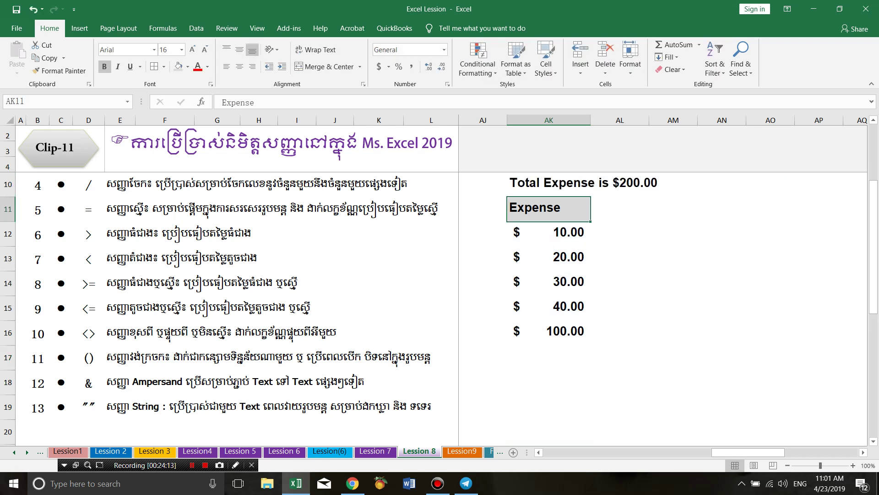
{"action": "left_click", "coordinate": [548, 183]}
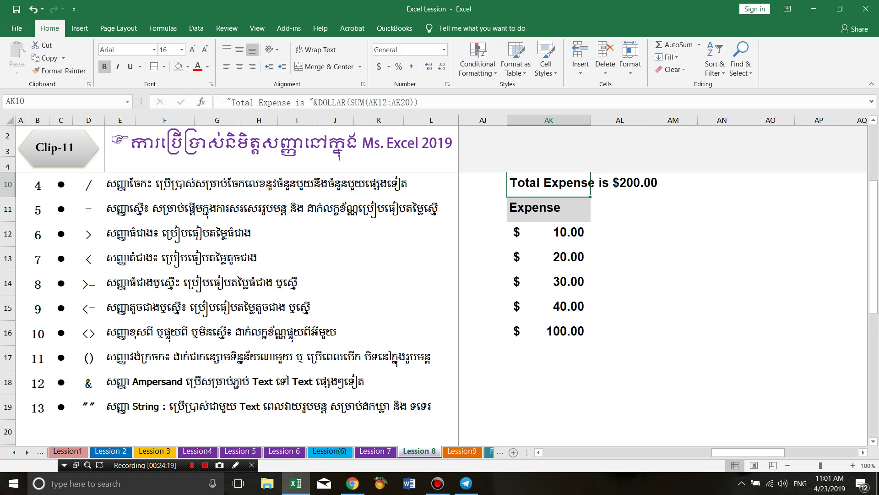
Enter the code CC-2542 in cell AN11
{"action": "left_click", "coordinate": [620, 257]}
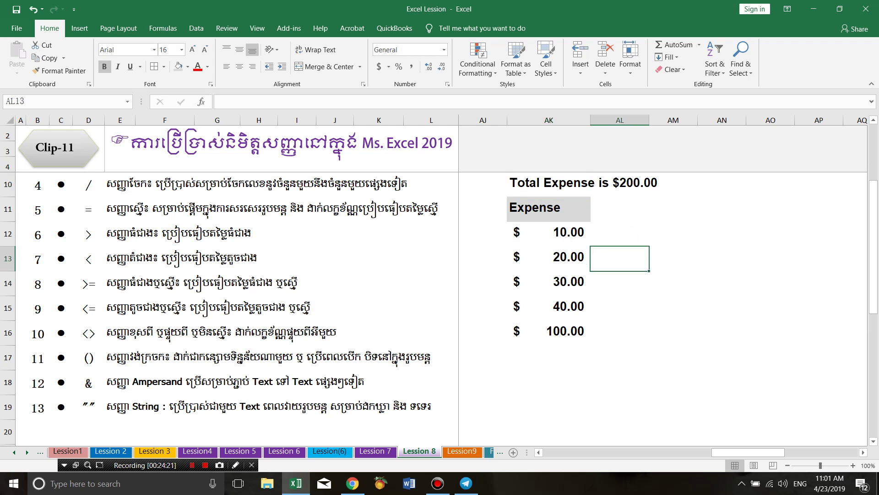
{"action": "left_click", "coordinate": [620, 283]}
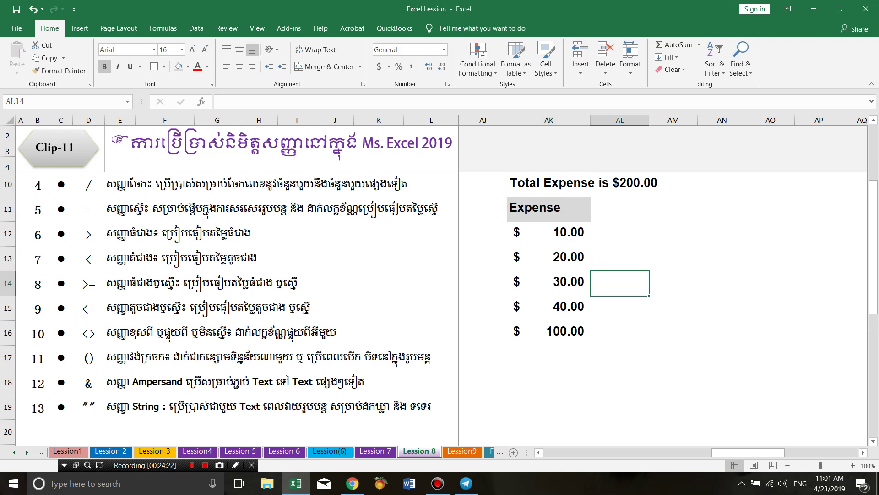
{"action": "left_click", "coordinate": [674, 234]}
{"action": "scroll", "coordinate": [664, 284], "scroll_direction": "right", "scroll_amount": 1}
{"action": "scroll", "coordinate": [664, 284], "scroll_direction": "right", "scroll_amount": 1}
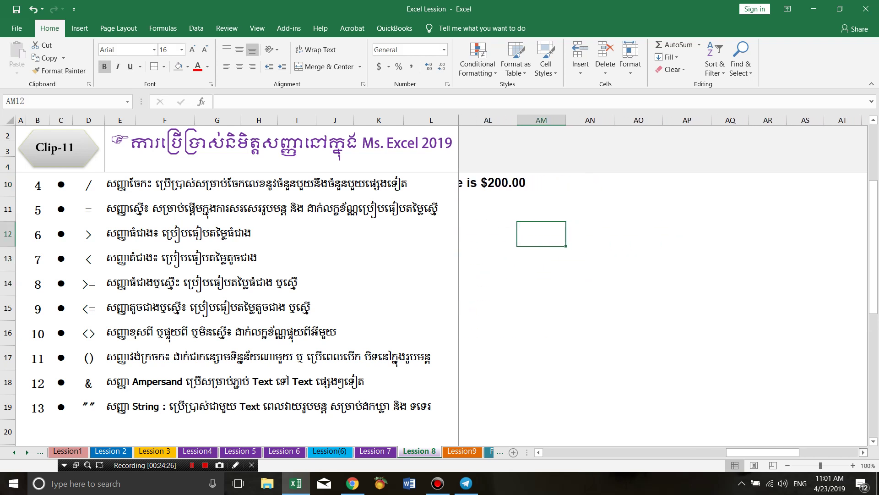
{"action": "scroll", "coordinate": [664, 284], "scroll_direction": "right", "scroll_amount": 1}
{"action": "left_click", "coordinate": [531, 209]}
{"action": "type", "text": "I"}
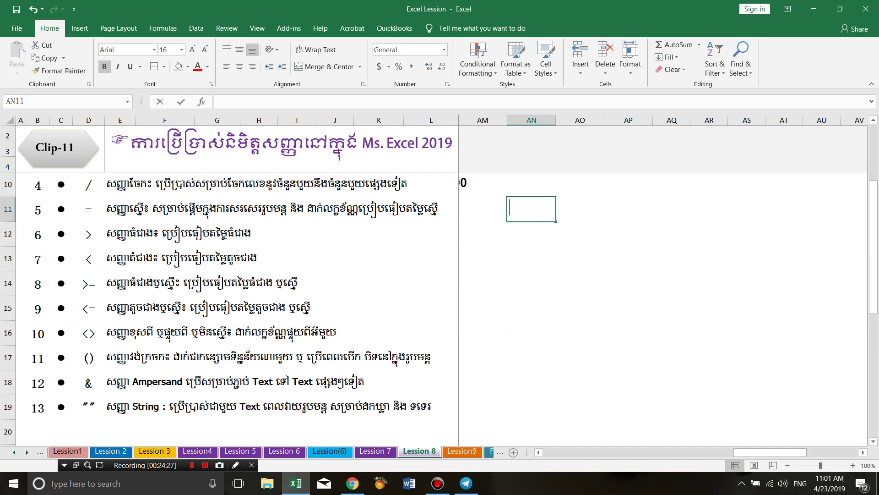
{"action": "type", "text": "FA"}
{"action": "type", "text": "("}
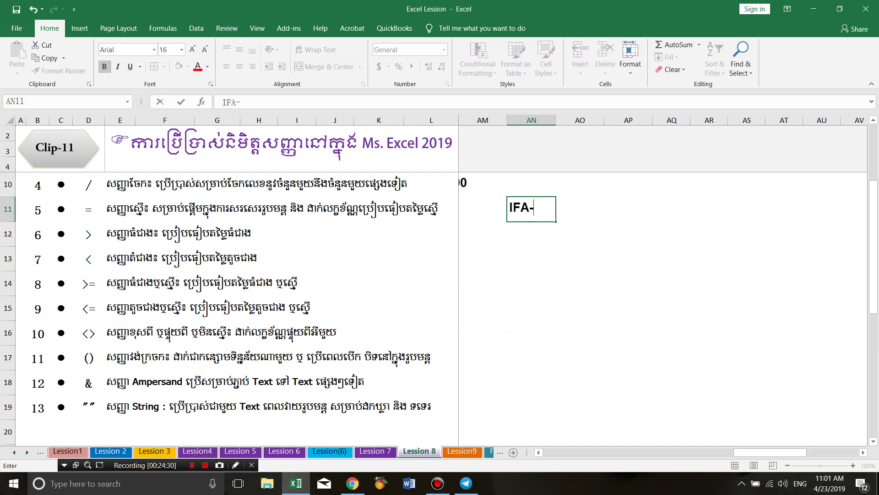
{"action": "key", "text": "BackSpace"}
{"action": "key", "text": "BackSpace"}
{"action": "key", "text": "BackSpace"}
{"action": "key", "text": "BackSpace"}
{"action": "type", "text": "C"}
{"action": "type", "text": "C-254"}
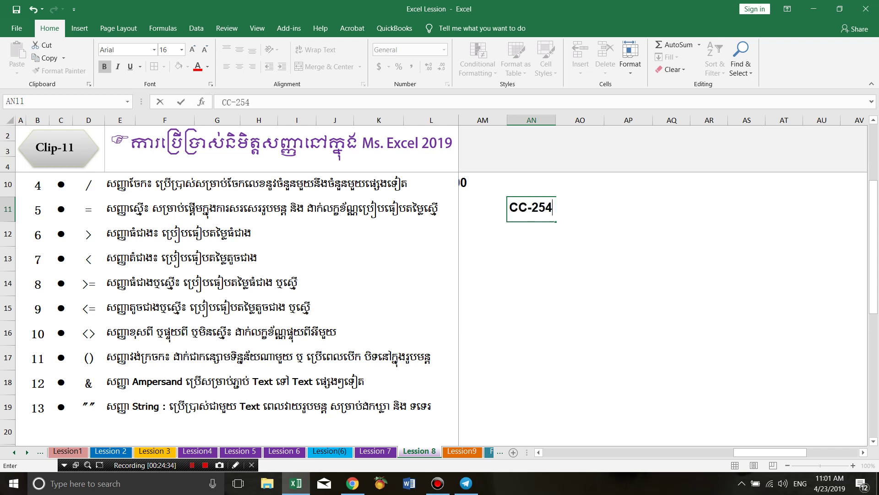
{"action": "type", "text": "2"}
{"action": "key", "text": "Return"}
Fill the codes down to CC-2546 in row 15 and widen column AN
{"action": "left_click", "coordinate": [532, 209]}
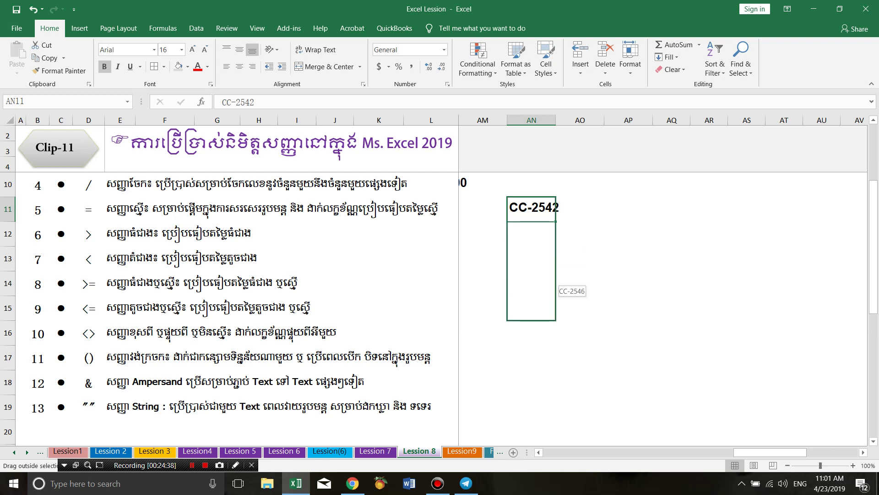
{"action": "left_click_drag", "start_coordinate": [555, 222], "coordinate": [556, 321]}
{"action": "left_click_drag", "start_coordinate": [555, 120], "coordinate": [594, 120]}
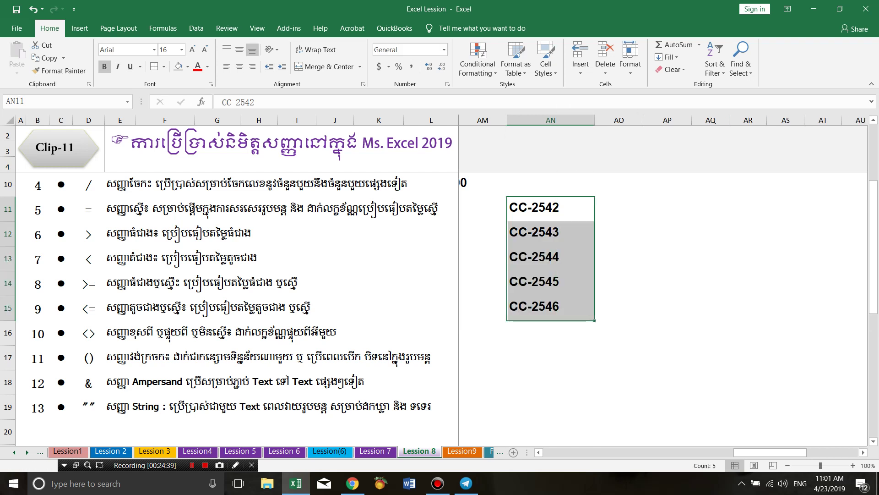
{"action": "left_click", "coordinate": [551, 185]}
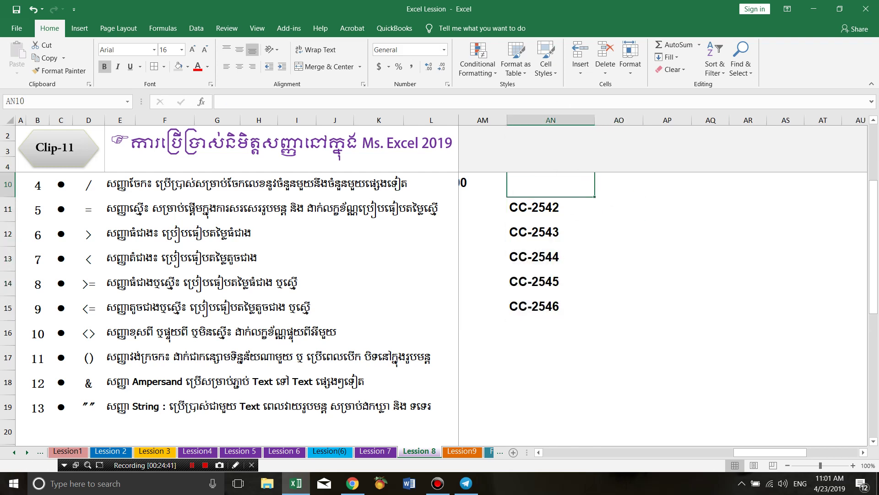
{"action": "left_click", "coordinate": [538, 452]}
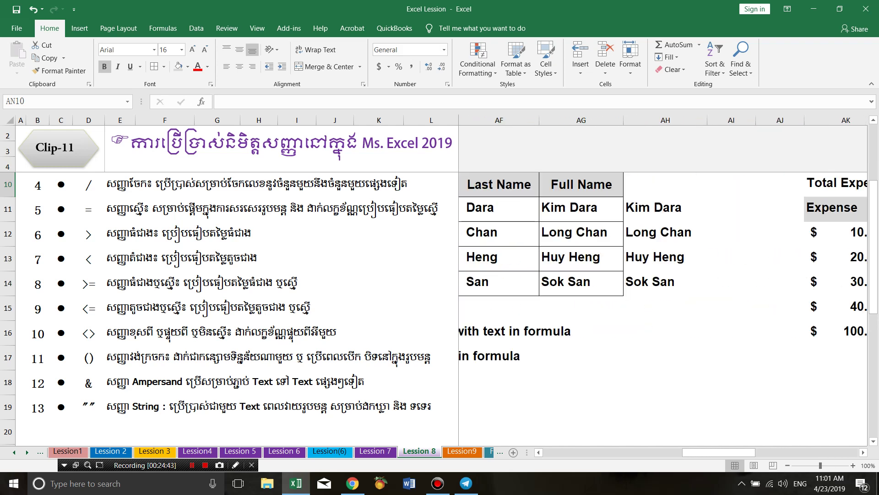
Select AO11 beside the first code and narrow column AN slightly
{"action": "left_click", "coordinate": [539, 452]}
{"action": "left_click", "coordinate": [539, 452]}
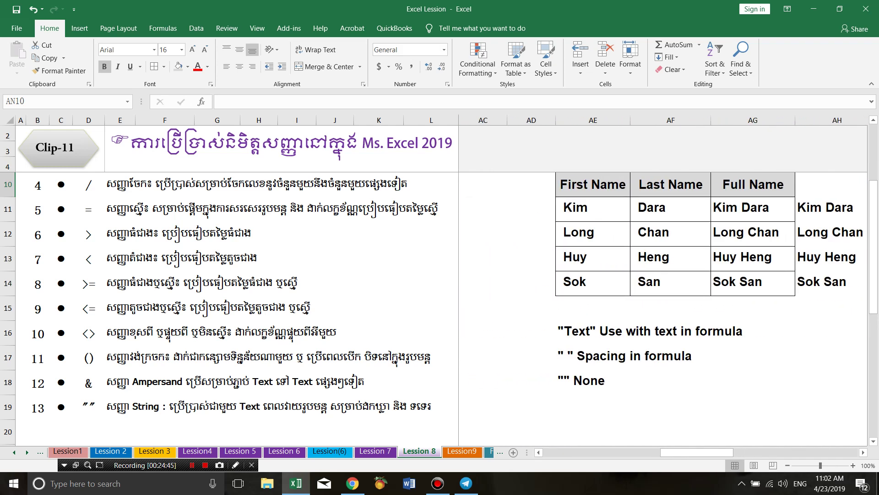
{"action": "left_click", "coordinate": [863, 452]}
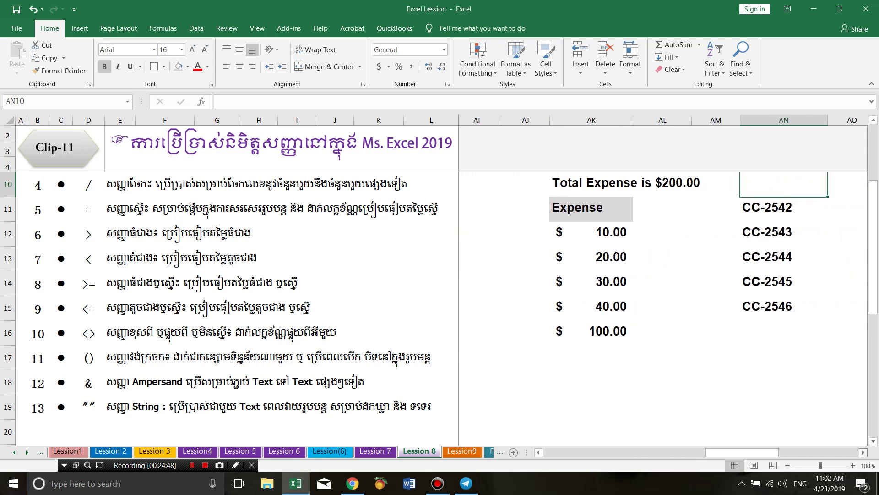
{"action": "left_click", "coordinate": [862, 452]}
{"action": "left_click", "coordinate": [618, 234]}
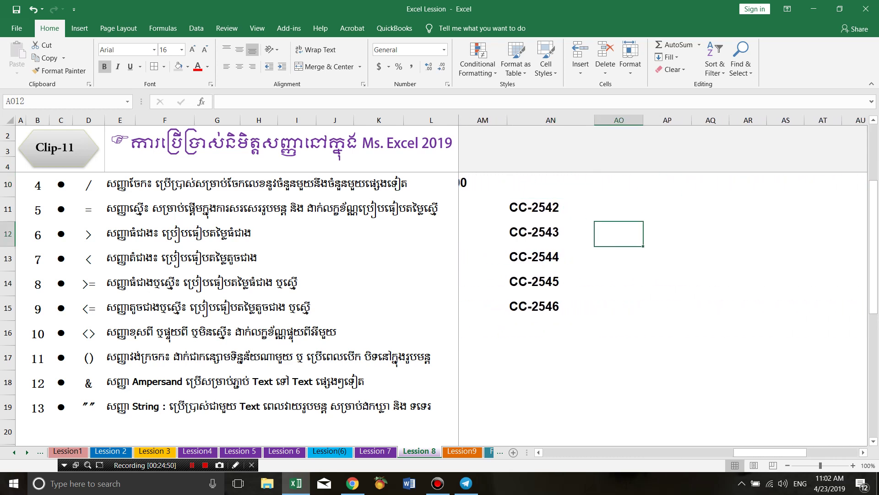
{"action": "left_click", "coordinate": [618, 209]}
{"action": "left_click_drag", "start_coordinate": [595, 119], "coordinate": [579, 120]}
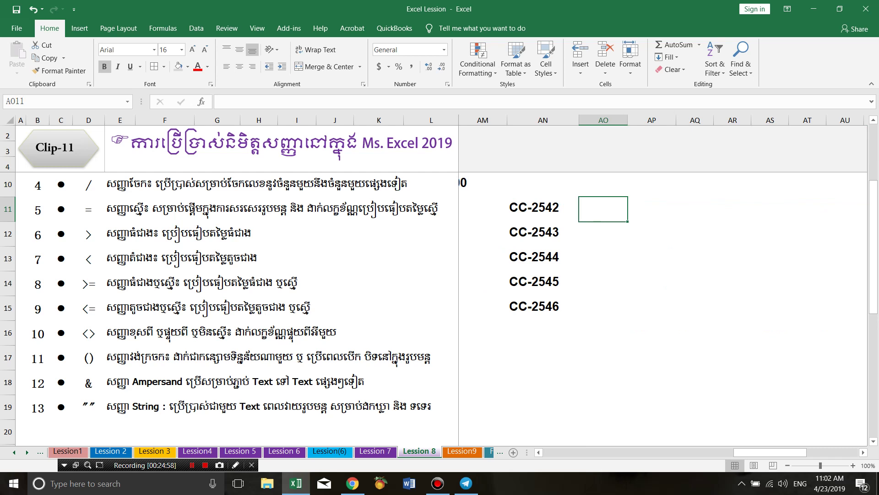
Enter =SUBSTITUTE(AN11,"CC-","") in AO11, correcting the lowercase cc to CC
{"action": "type", "text": "="}
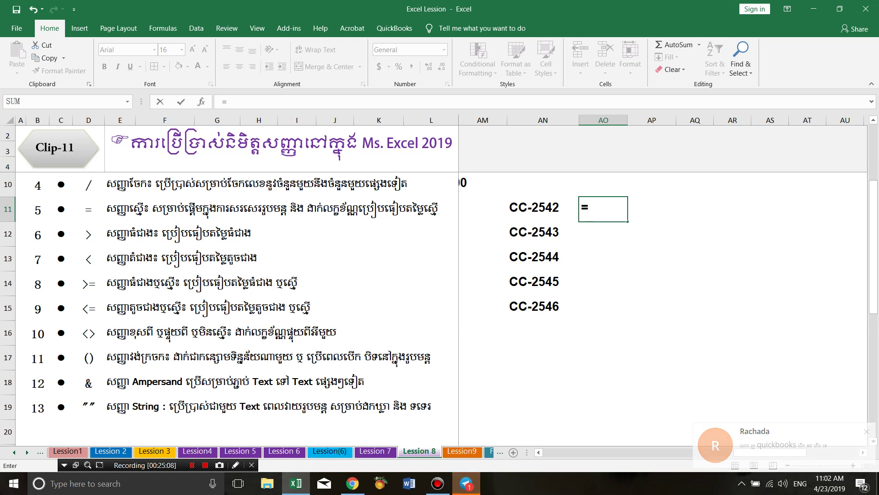
{"action": "type", "text": "sub"}
{"action": "key", "text": "Tab"}
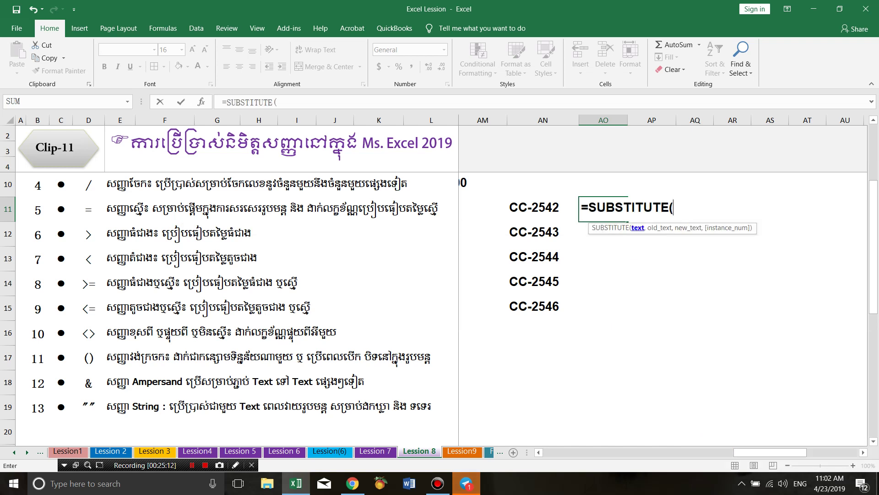
{"action": "left_click", "coordinate": [534, 208]}
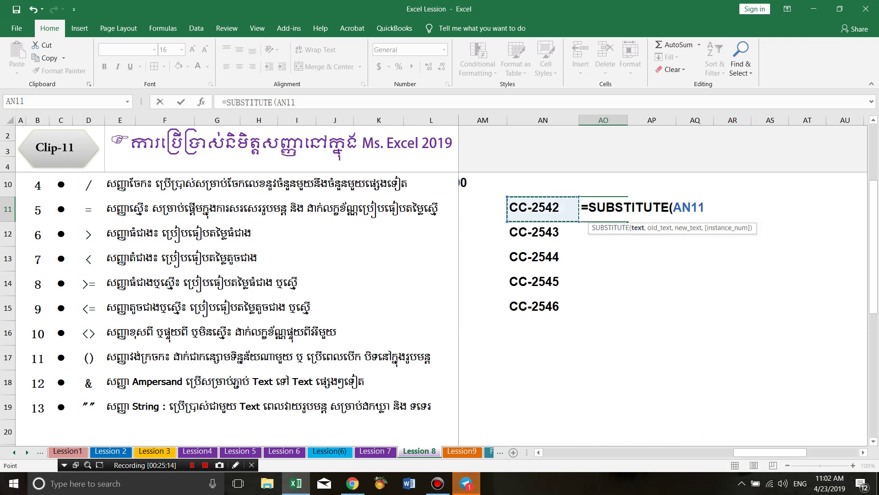
{"action": "type", "text": ","}
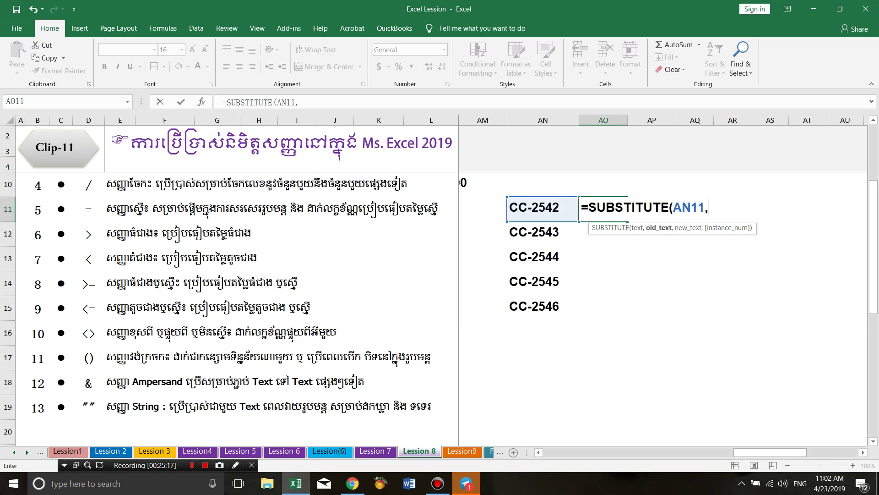
{"action": "type", "text": "\"cc"}
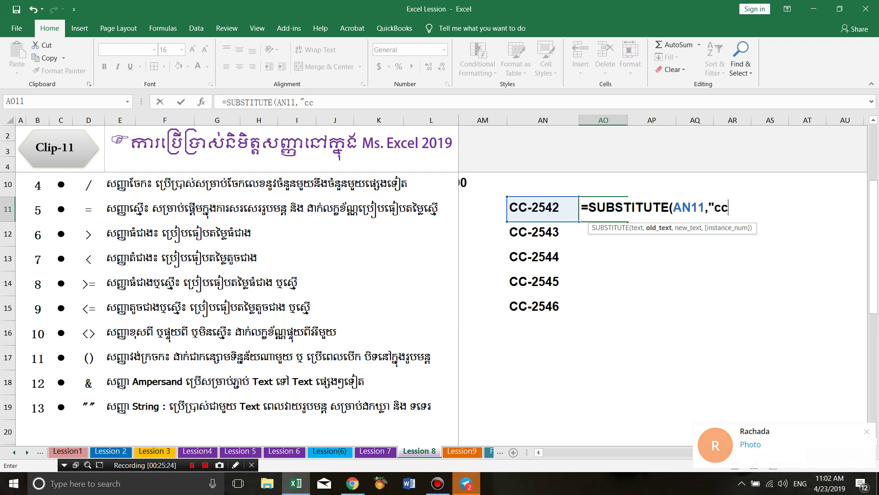
{"action": "type", "text": "-"}
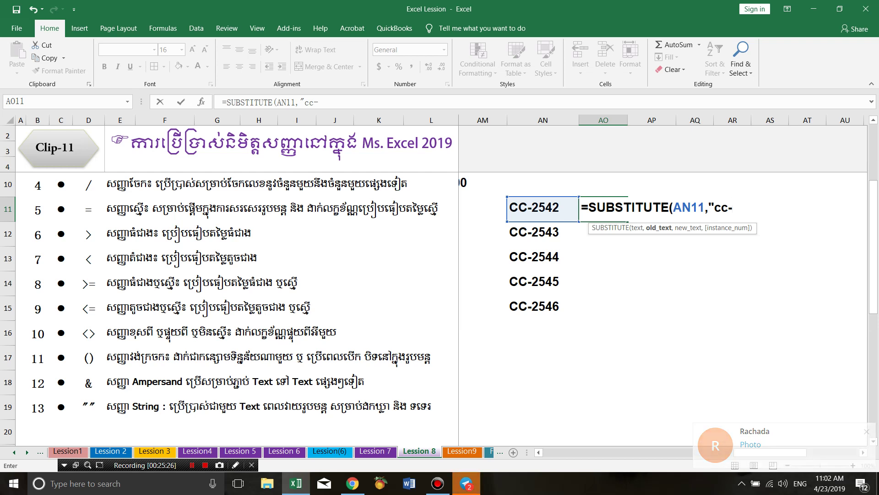
{"action": "type", "text": "\""}
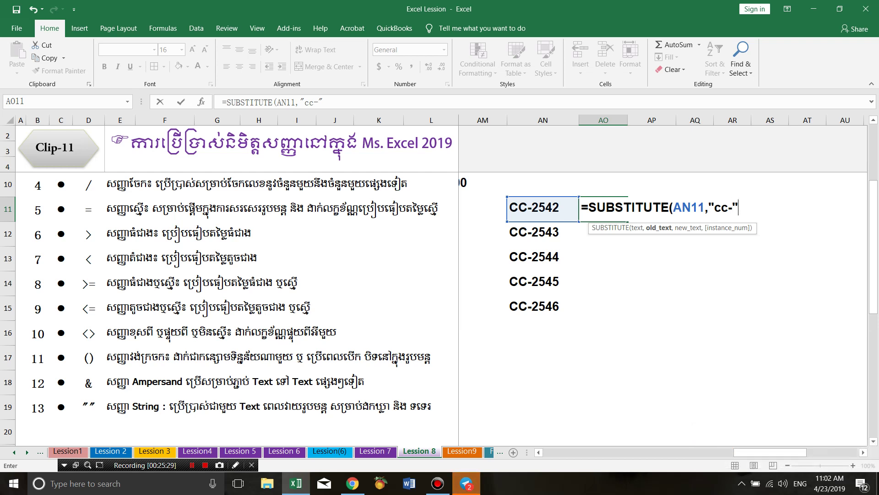
{"action": "type", "text": ","}
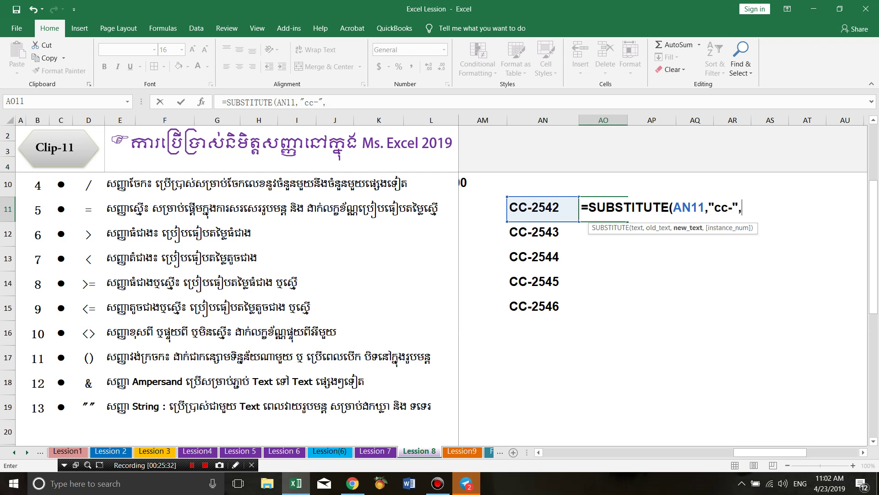
{"action": "type", "text": "\"\""}
{"action": "type", "text": ")"}
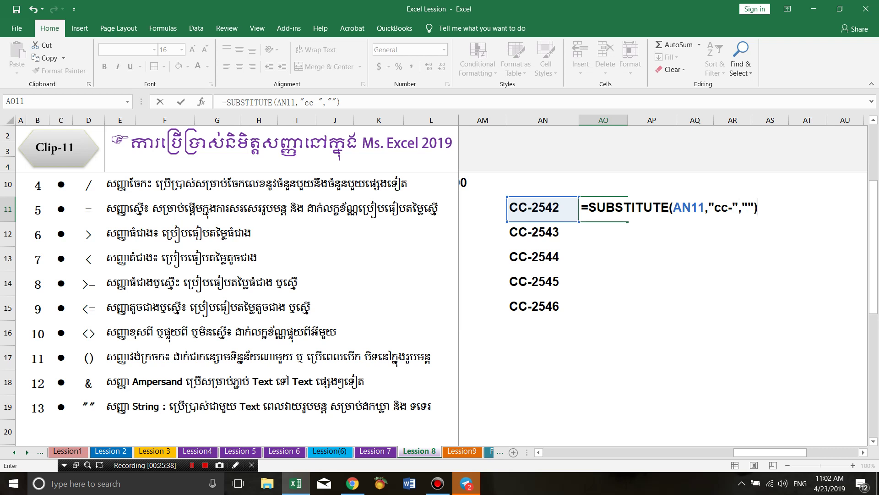
{"action": "key", "text": "F2"}
{"action": "key", "text": "Left"}
{"action": "key", "text": "Left"}
{"action": "key", "text": "Left"}
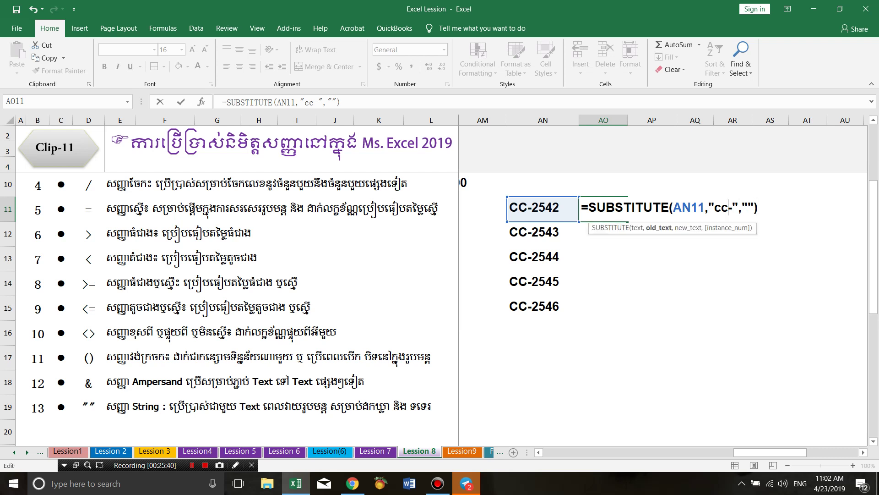
{"action": "key", "text": "BackSpace"}
{"action": "key", "text": "BackSpace"}
{"action": "type", "text": "CC"}
{"action": "key", "text": "Return"}
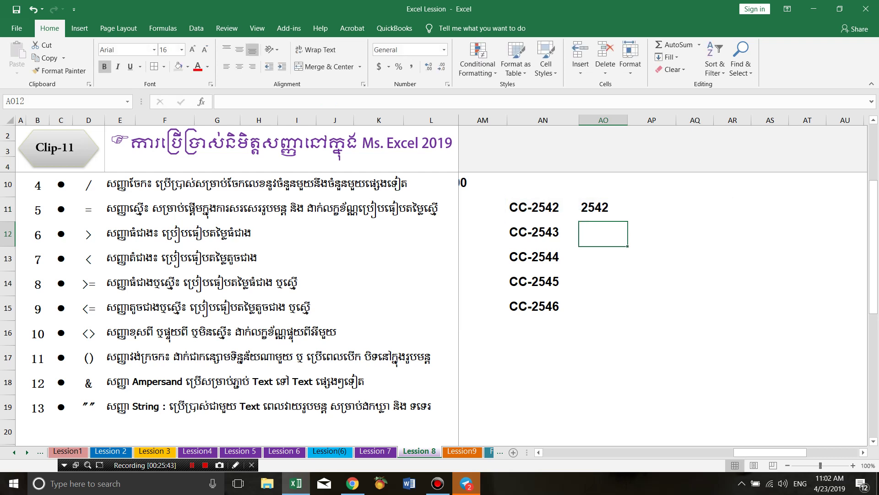
{"action": "left_click", "coordinate": [603, 209]}
Fill the SUBSTITUTE formula from AO11 down to AO15, then review AO11's formula unchanged
{"action": "left_click_drag", "start_coordinate": [627, 221], "coordinate": [627, 320]}
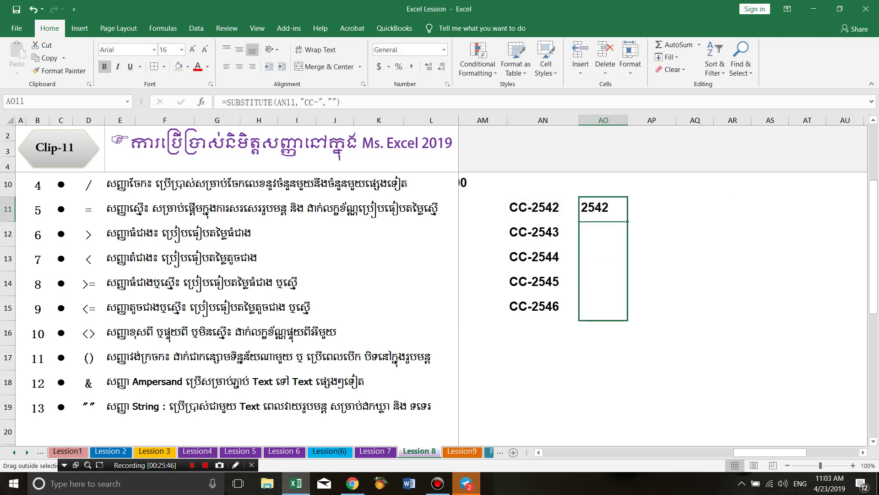
{"action": "double_click", "coordinate": [603, 209]}
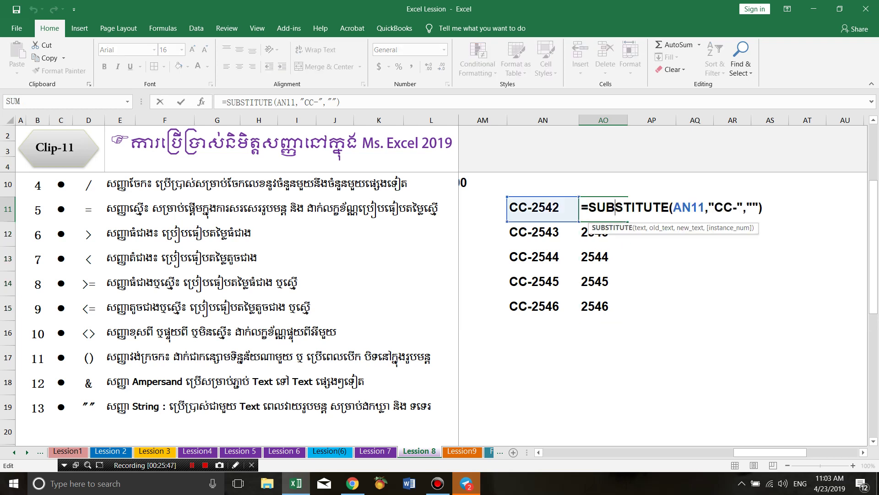
{"action": "left_click_drag", "start_coordinate": [746, 207], "coordinate": [758, 207]}
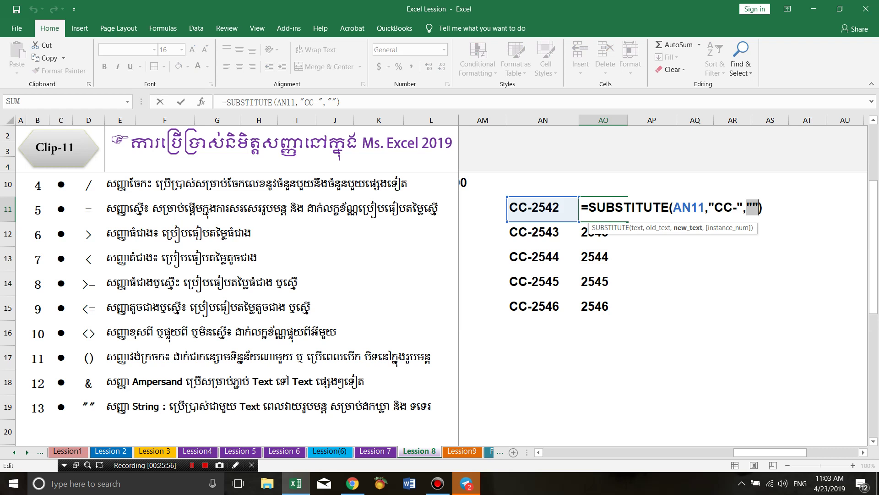
{"action": "key", "text": "Return"}
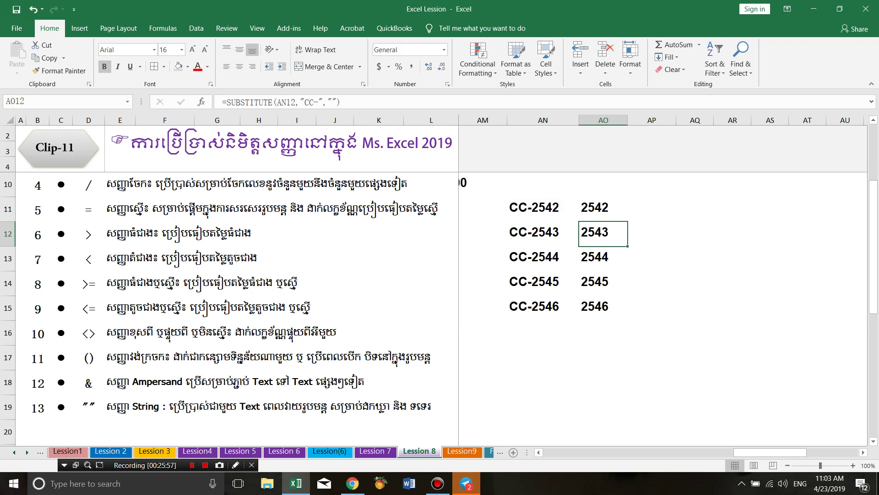
{"action": "left_click", "coordinate": [603, 208]}
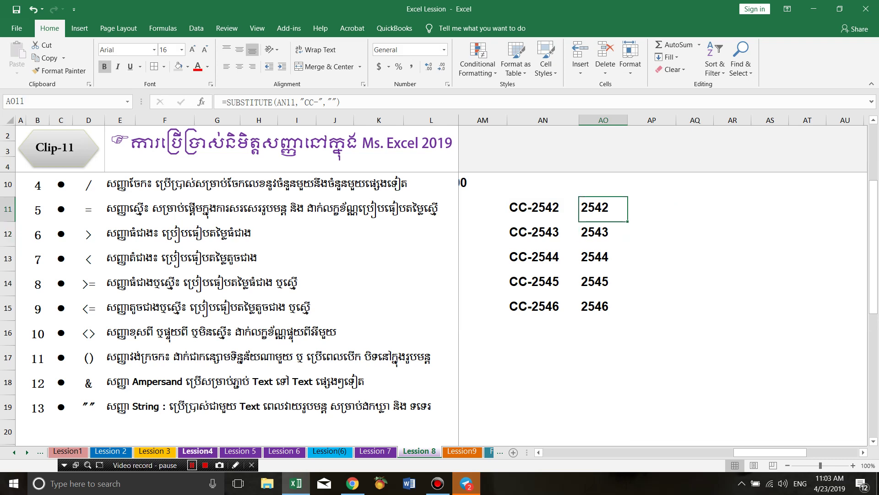
{"action": "double_click", "coordinate": [603, 209]}
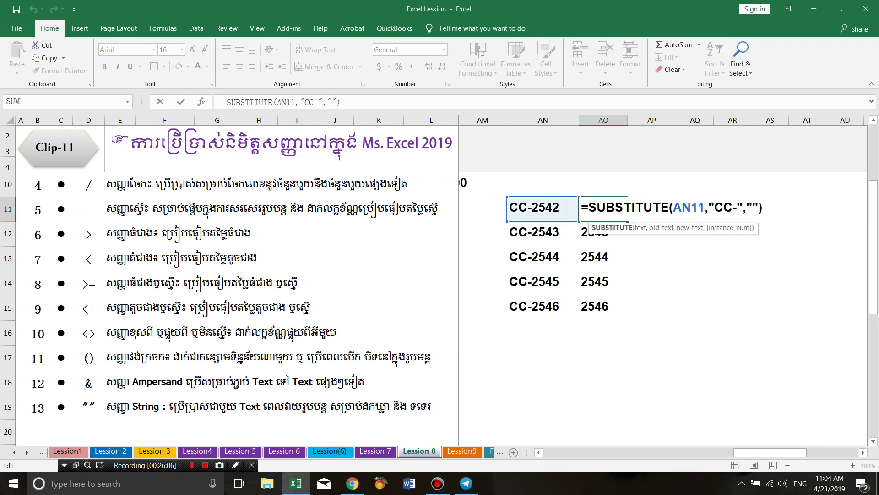
{"action": "key", "text": "Return"}
{"action": "left_click_drag", "start_coordinate": [770, 452], "coordinate": [682, 452]}
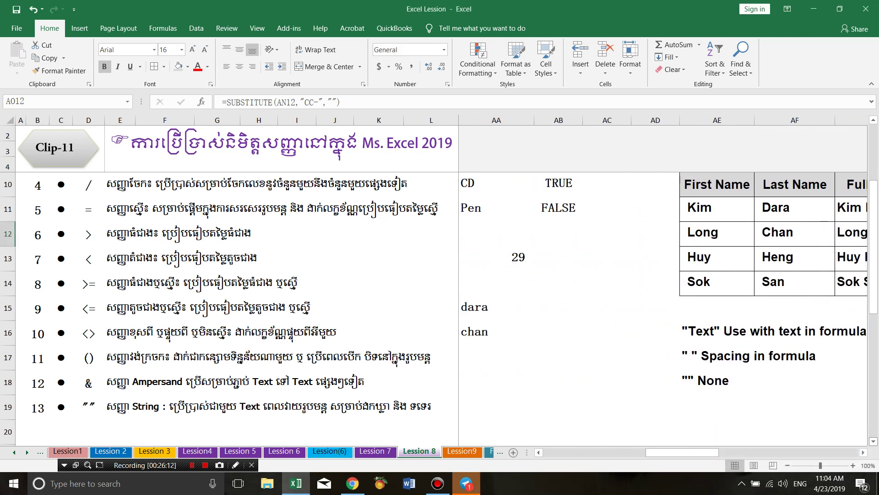
Number row 20 as 14 and enter =2^3 in AK18, formatted with Comma Style as 8.00
{"action": "scroll", "coordinate": [440, 320], "scroll_direction": "down", "scroll_amount": 1}
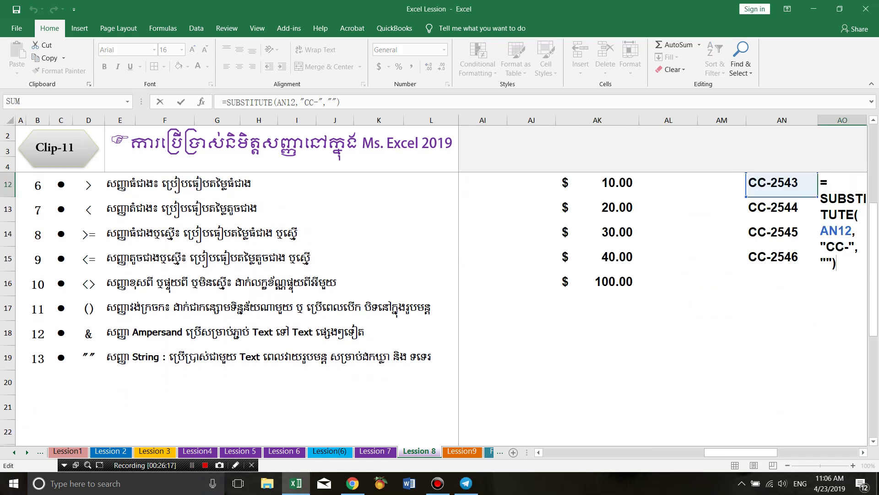
{"action": "type", "text": "14"}
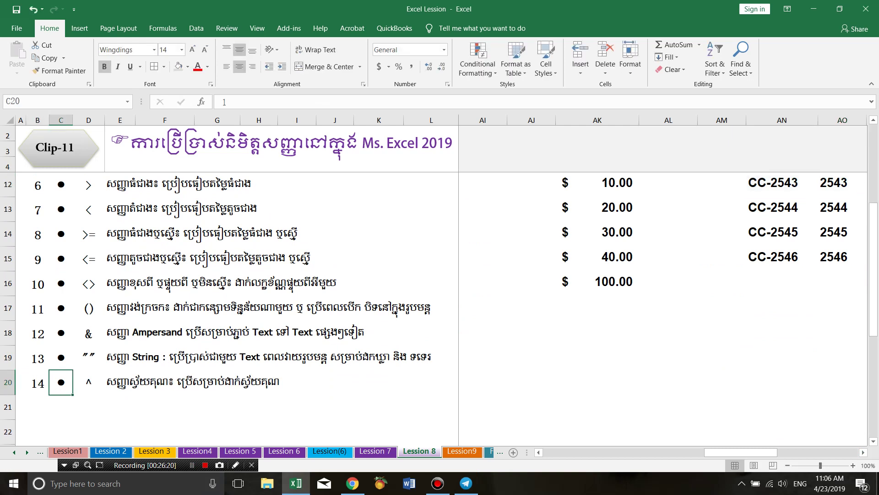
{"action": "left_click", "coordinate": [597, 333]}
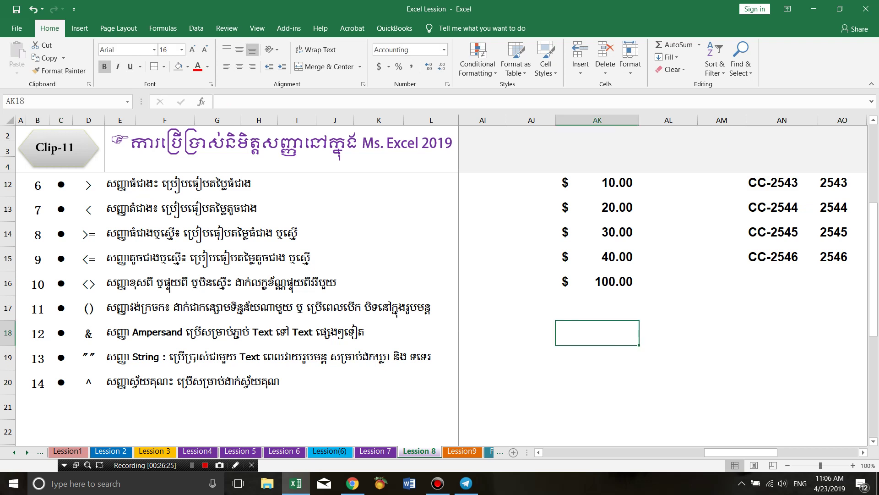
{"action": "type", "text": "=2"}
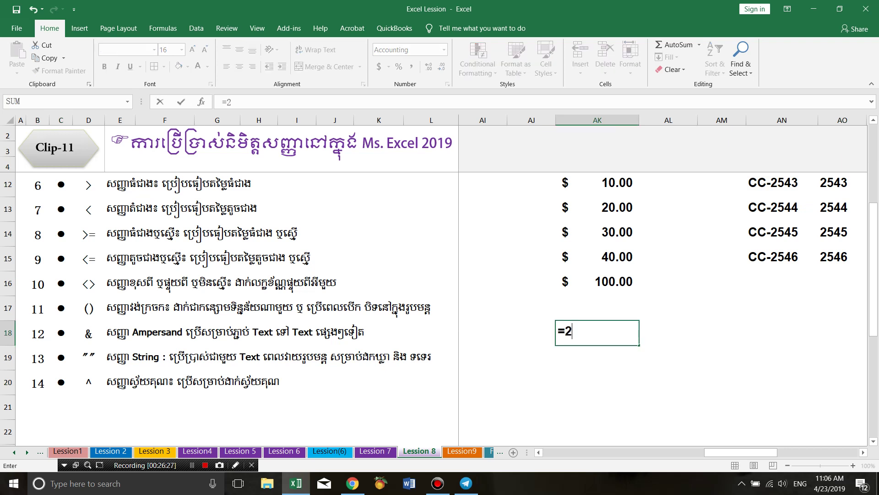
{"action": "type", "text": "^"}
{"action": "type", "text": "3"}
{"action": "key", "text": "Return"}
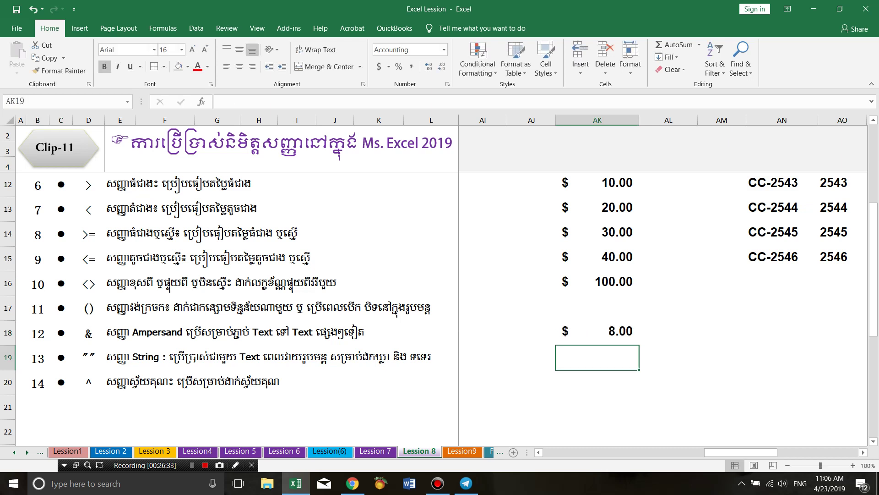
{"action": "key", "text": "Up"}
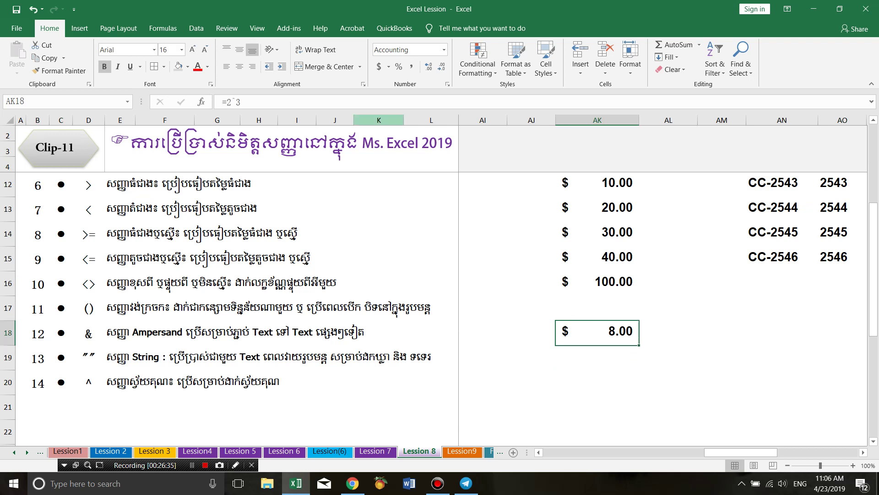
{"action": "left_click", "coordinate": [411, 66]}
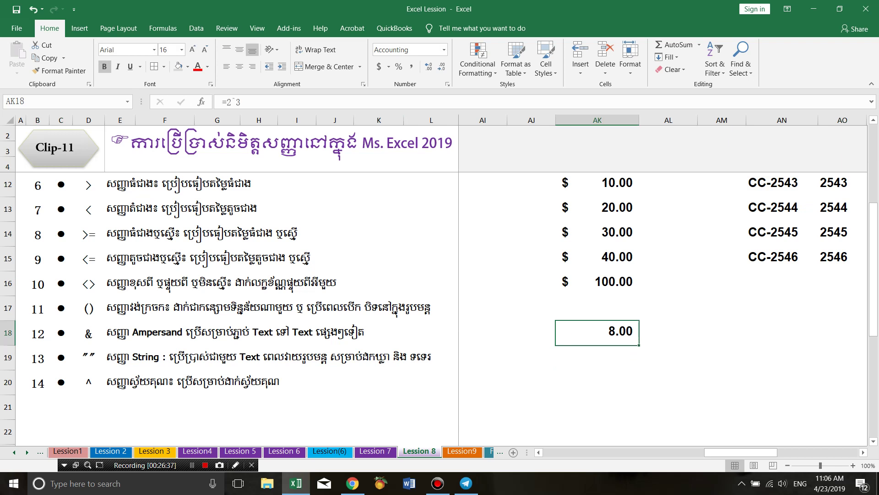
{"action": "key", "text": "F2"}
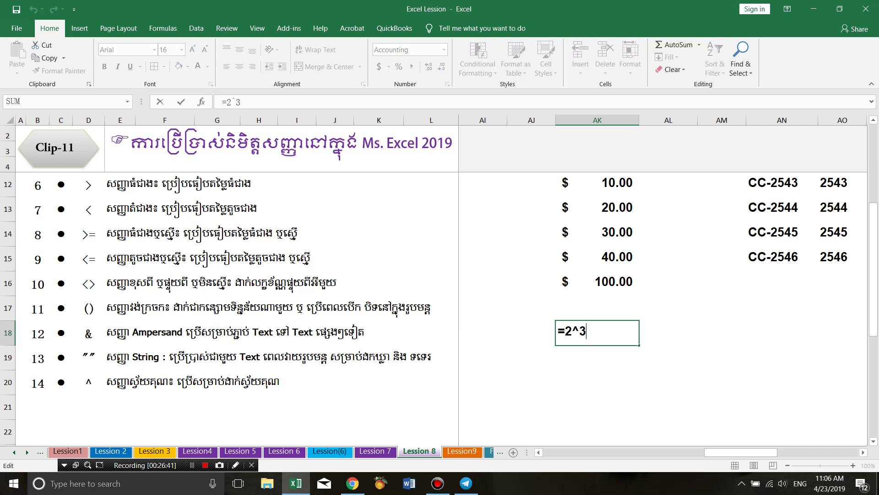
{"action": "key", "text": "Return"}
Enter =120^0 in AK19 and apply Comma Style so it shows 1.00
{"action": "type", "text": "=1"}
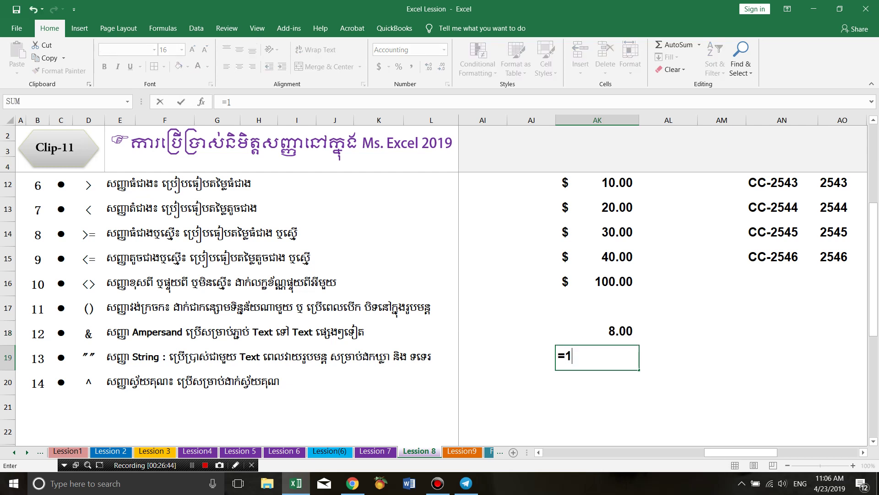
{"action": "type", "text": "20^"}
{"action": "type", "text": "0"}
{"action": "key", "text": "Return"}
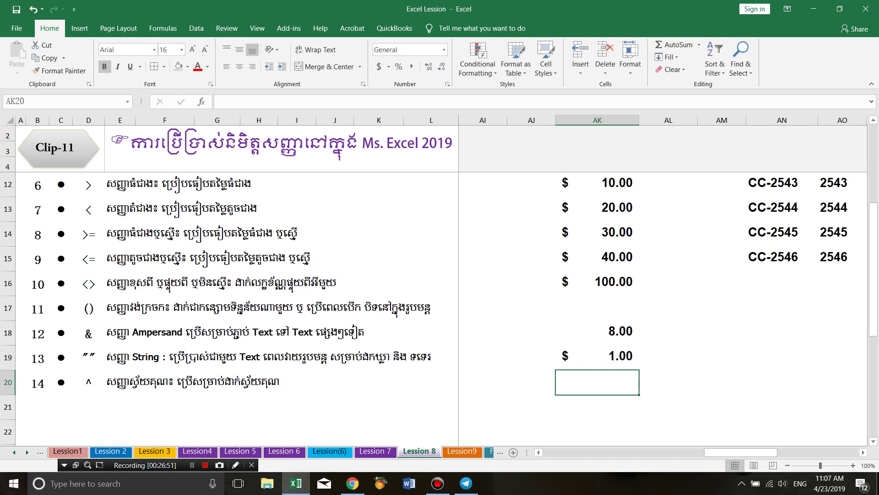
{"action": "left_click_drag", "start_coordinate": [597, 357], "coordinate": [597, 407]}
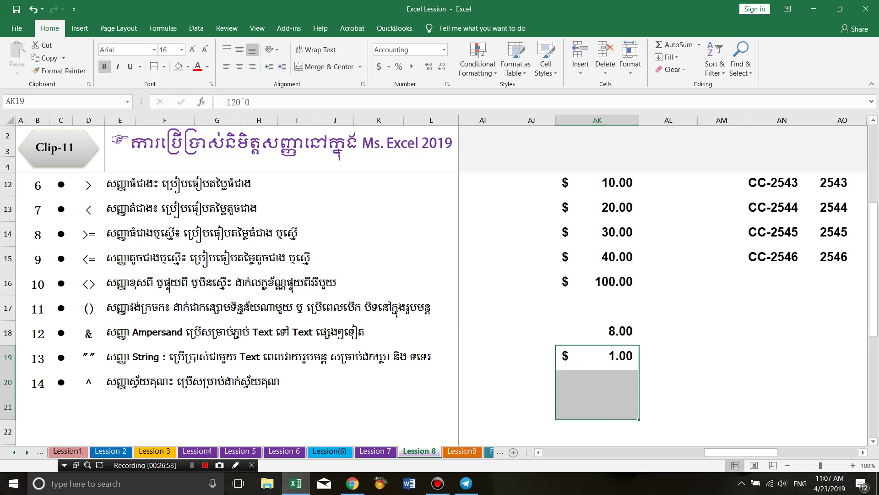
{"action": "left_click", "coordinate": [412, 66]}
{"action": "key", "text": "shift+Up"}
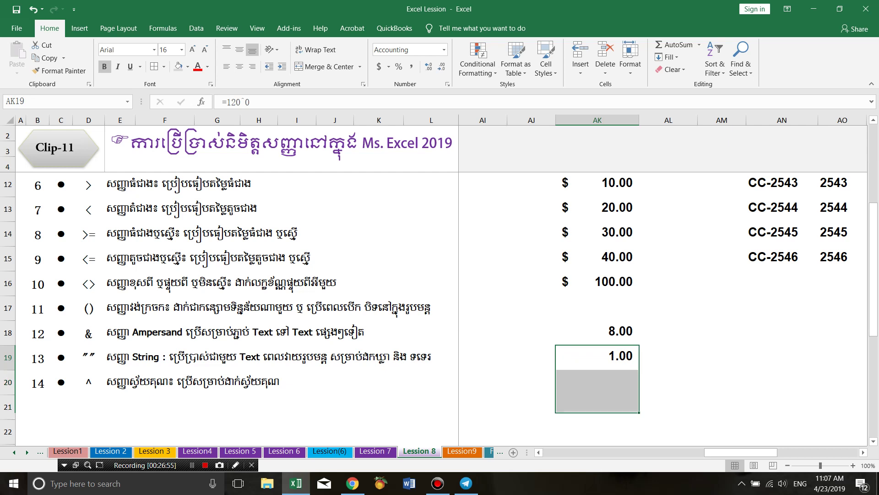
{"action": "key", "text": "shift+Up"}
Start a =POWER( formula in AL18
{"action": "left_click", "coordinate": [668, 332]}
{"action": "type", "text": "="}
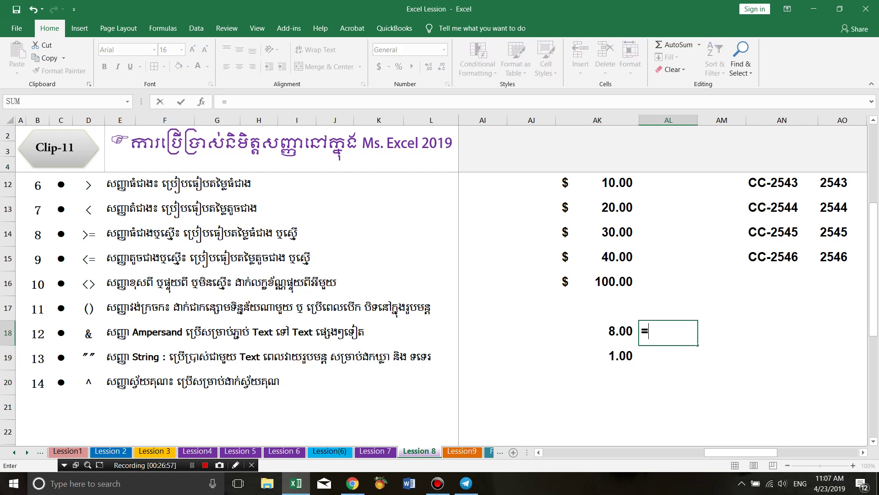
{"action": "type", "text": "pow"}
{"action": "key", "text": "Tab"}
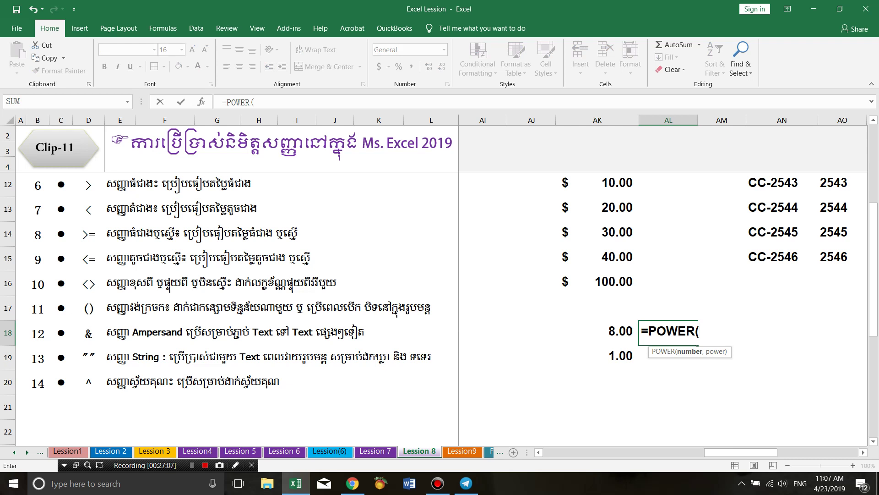
Complete =POWER(2,3) in AL18 so it returns 8
{"action": "type", "text": "2"}
{"action": "type", "text": ",2"}
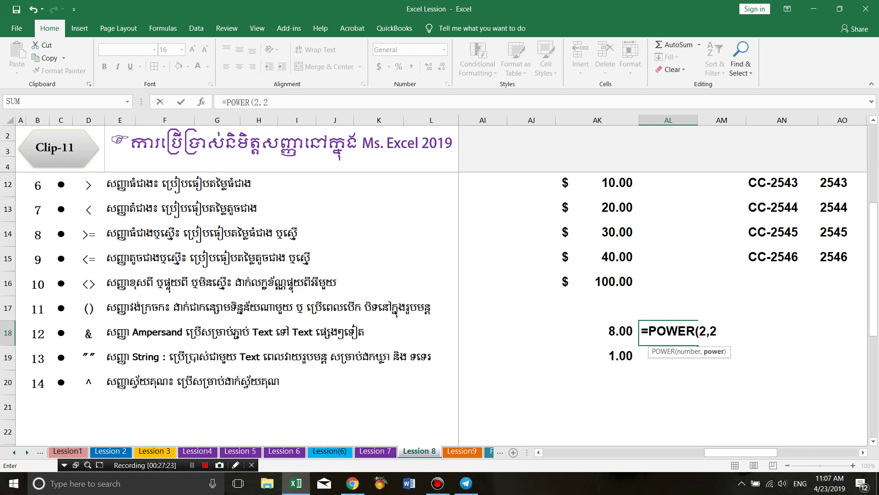
{"action": "type", "text": ")"}
{"action": "key", "text": "BackSpace"}
{"action": "key", "text": "BackSpace"}
{"action": "type", "text": "3)"}
{"action": "key", "text": "Return"}
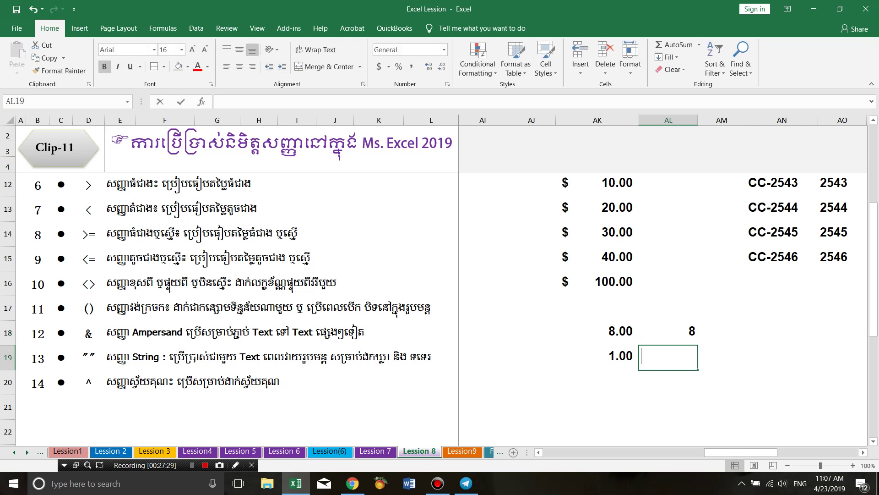
Enter =POWER(120,0) in AL19, returning 1
{"action": "type", "text": "=po"}
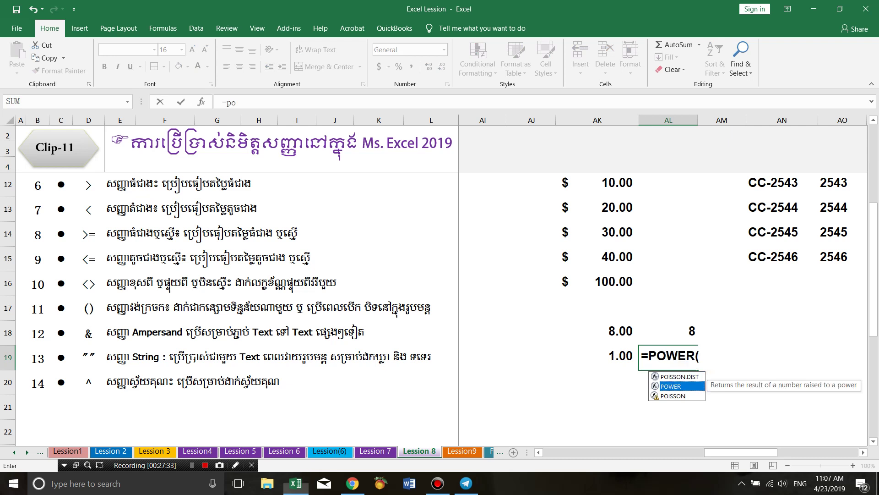
{"action": "key", "text": "Down"}
{"action": "key", "text": "Tab"}
{"action": "type", "text": "120"}
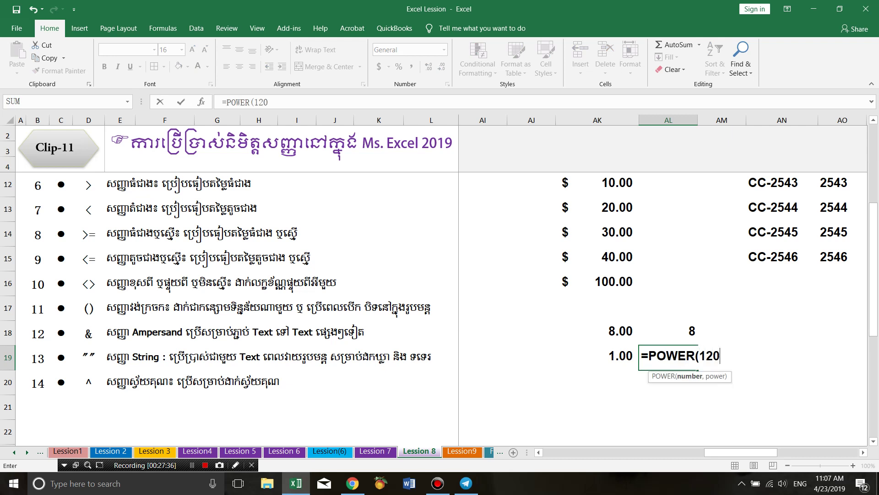
{"action": "type", "text": ",0)"}
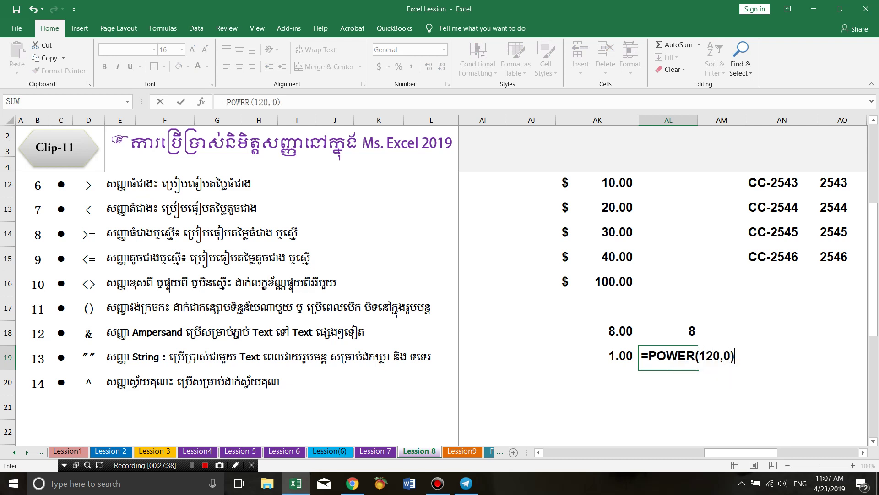
{"action": "key", "text": "Return"}
{"action": "left_click", "coordinate": [668, 357]}
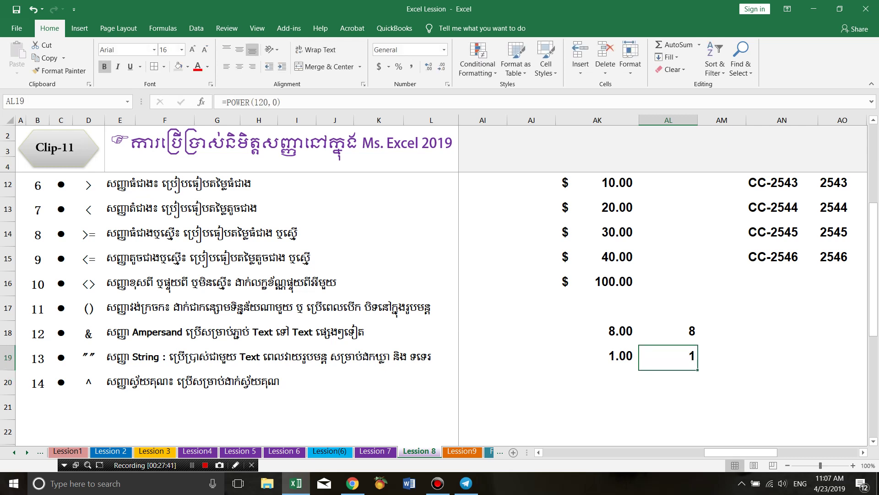
{"action": "left_click", "coordinate": [38, 406]}
Enter item number 15 in B21 for the % symbol
{"action": "type", "text": "15"}
{"action": "key", "text": "Return"}
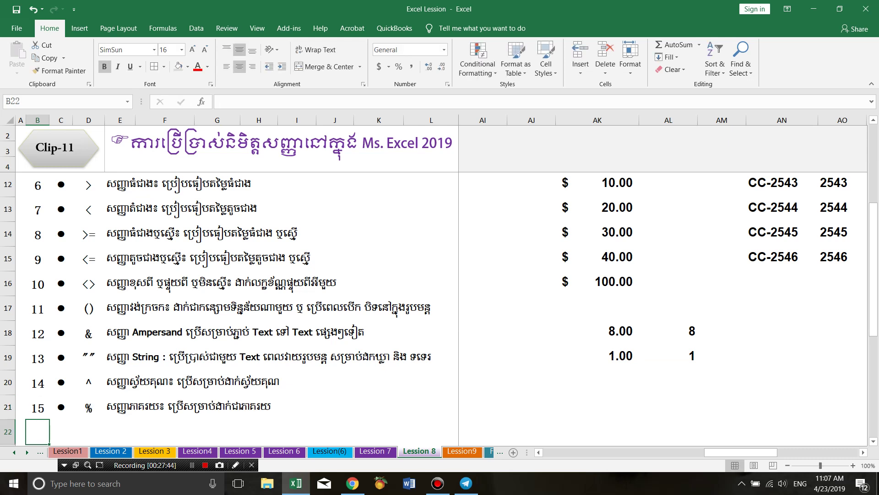
{"action": "scroll", "coordinate": [440, 307], "scroll_direction": "down", "scroll_amount": 2}
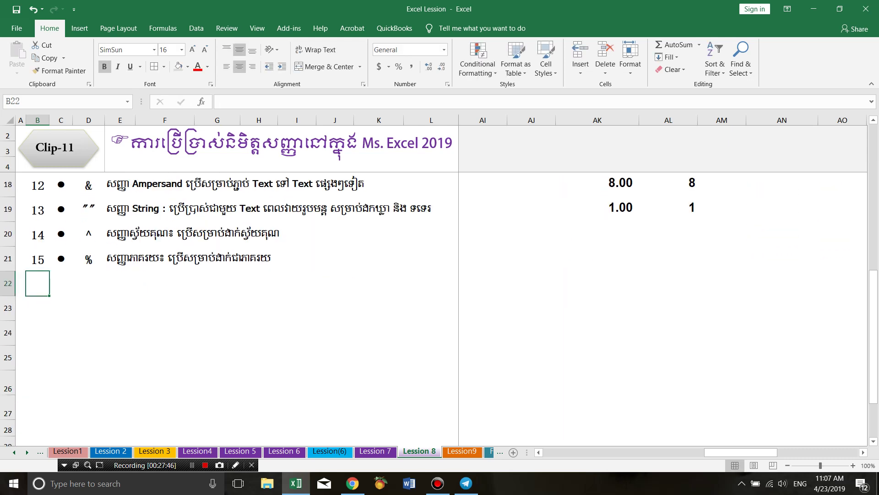
{"action": "scroll", "coordinate": [440, 307], "scroll_direction": "up", "scroll_amount": 1}
Format cells AK20:AK23 as Percentage
{"action": "left_click_drag", "start_coordinate": [597, 307], "coordinate": [597, 383]}
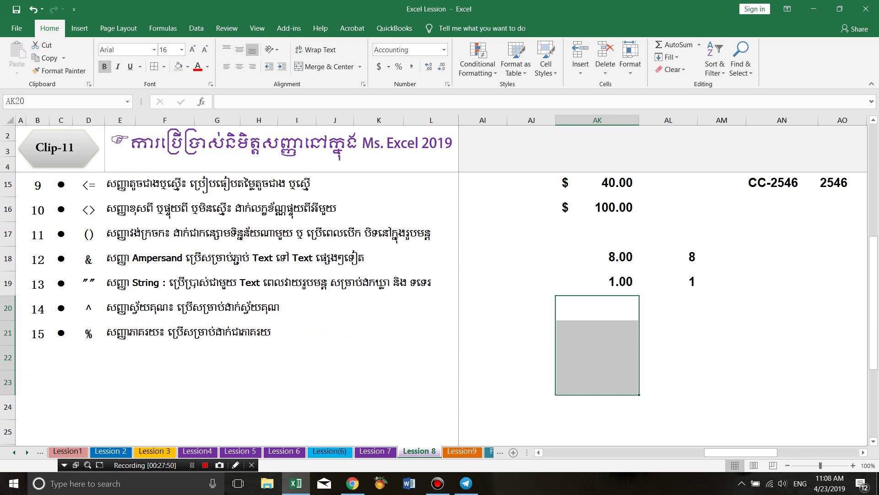
{"action": "left_click_drag", "start_coordinate": [597, 383], "coordinate": [597, 383]}
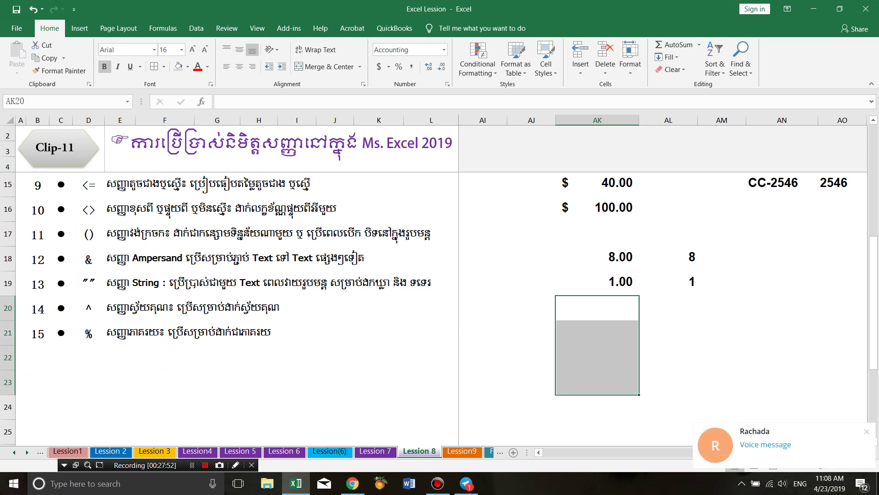
{"action": "left_click", "coordinate": [399, 66]}
{"action": "left_click", "coordinate": [597, 308]}
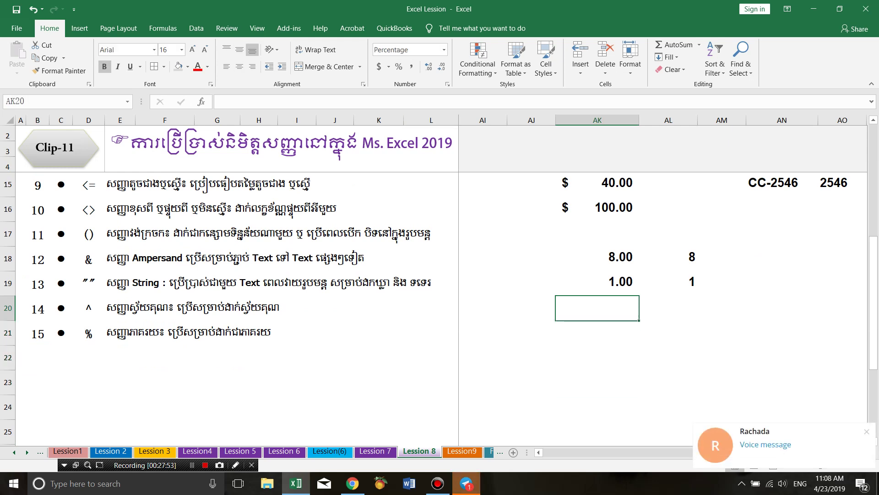
Fill AK20:AK23 with 25%, 30%, 42% and 35%
{"action": "type", "text": "25"}
{"action": "key", "text": "Return"}
{"action": "type", "text": "30"}
{"action": "key", "text": "Return"}
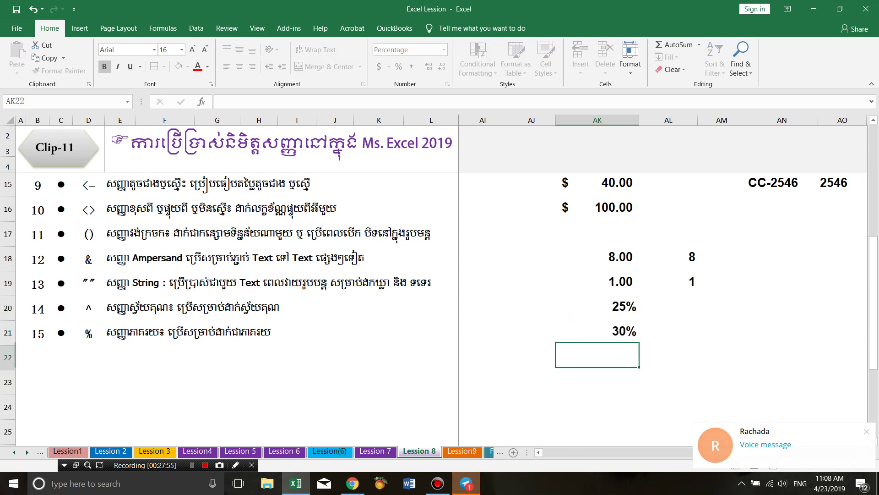
{"action": "type", "text": "42"}
{"action": "key", "text": "Return"}
{"action": "type", "text": "35"}
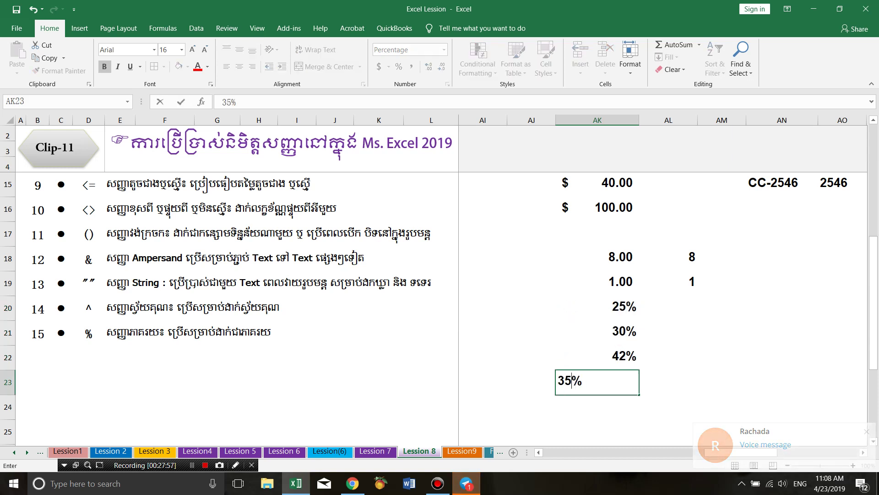
{"action": "key", "text": "Return"}
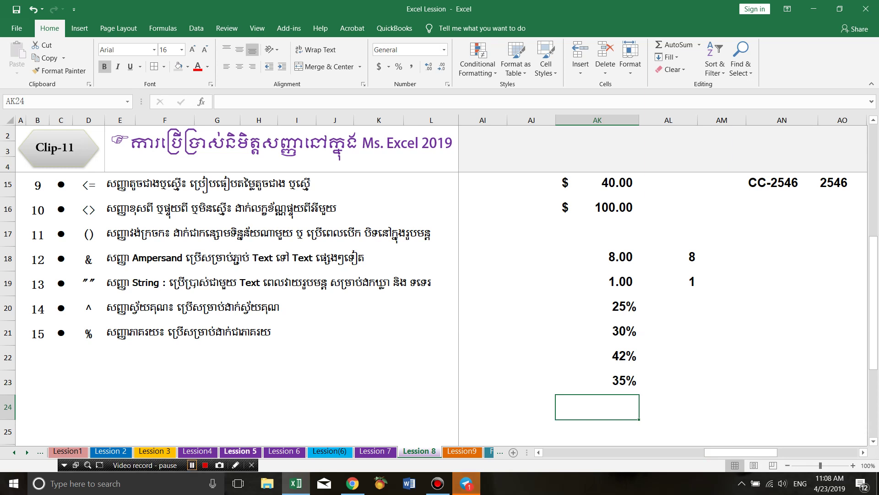
{"action": "left_click", "coordinate": [597, 333]}
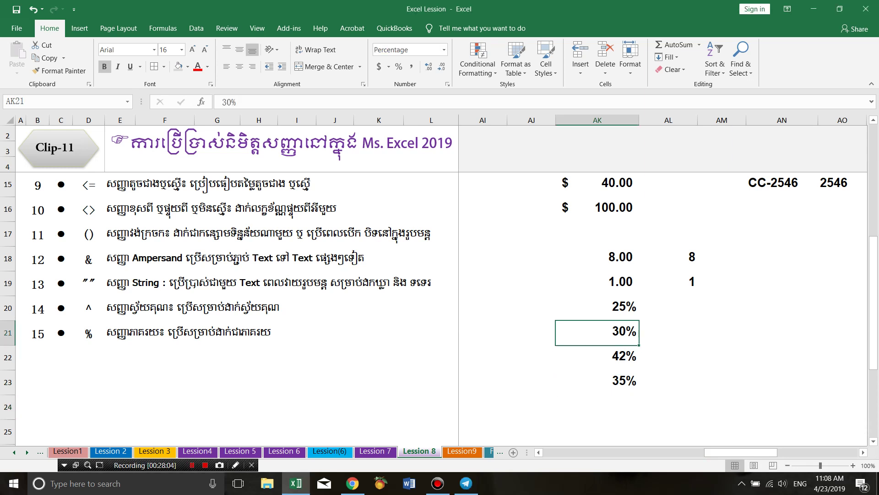
{"action": "left_click", "coordinate": [38, 357]}
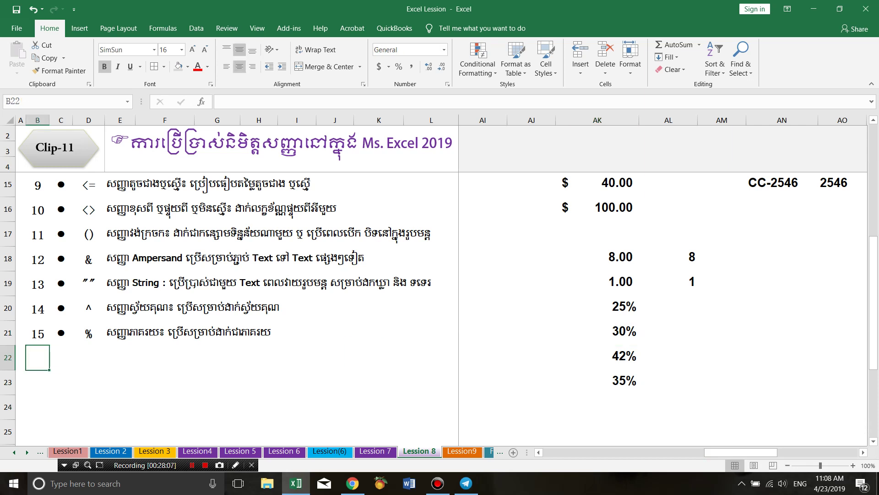
Number item 16 ($) in B22 and item 17 (Comma) in B23
{"action": "type", "text": "16"}
{"action": "key", "text": "Return"}
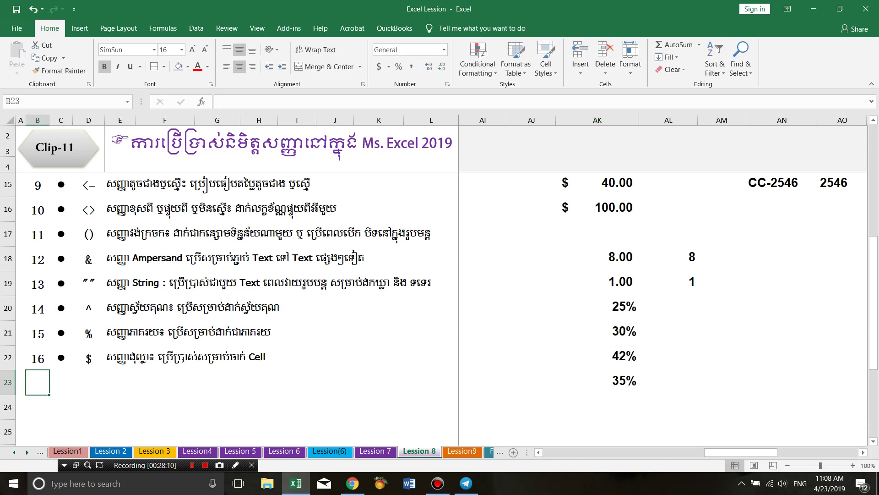
{"action": "key", "text": "Up"}
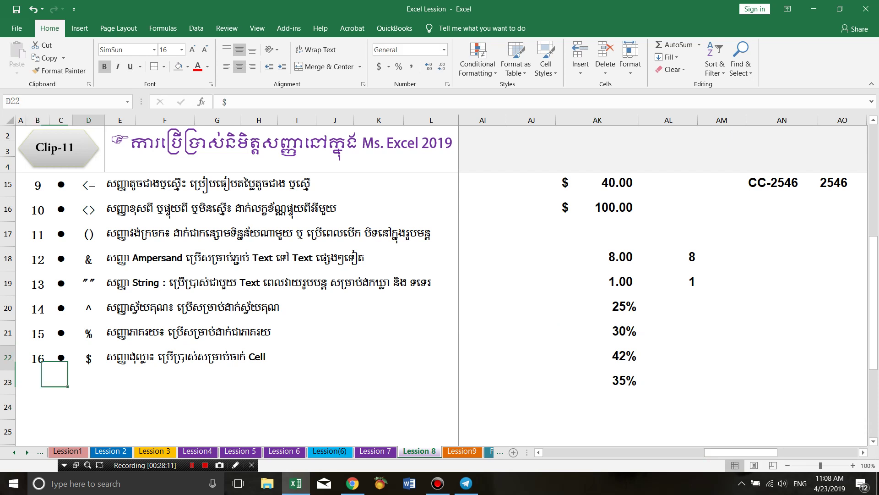
{"action": "key", "text": "Right"}
{"action": "key", "text": "Right"}
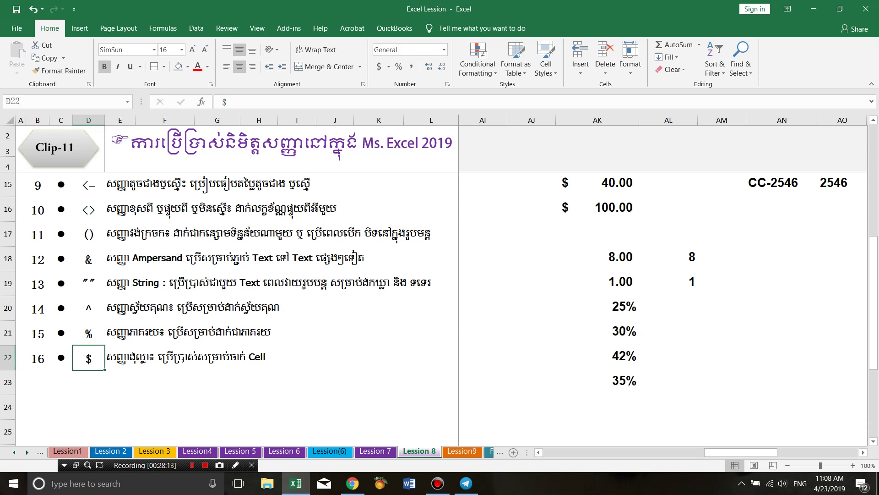
{"action": "left_click", "coordinate": [37, 382]}
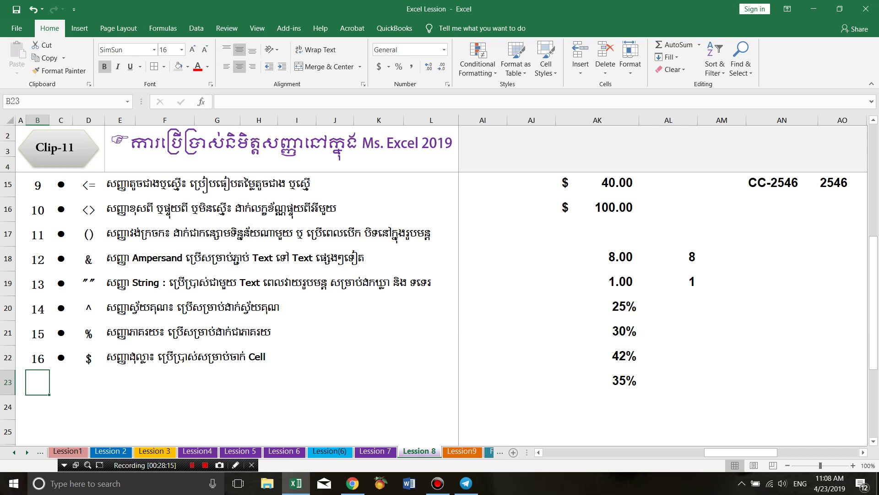
{"action": "type", "text": "17"}
{"action": "key", "text": "Return"}
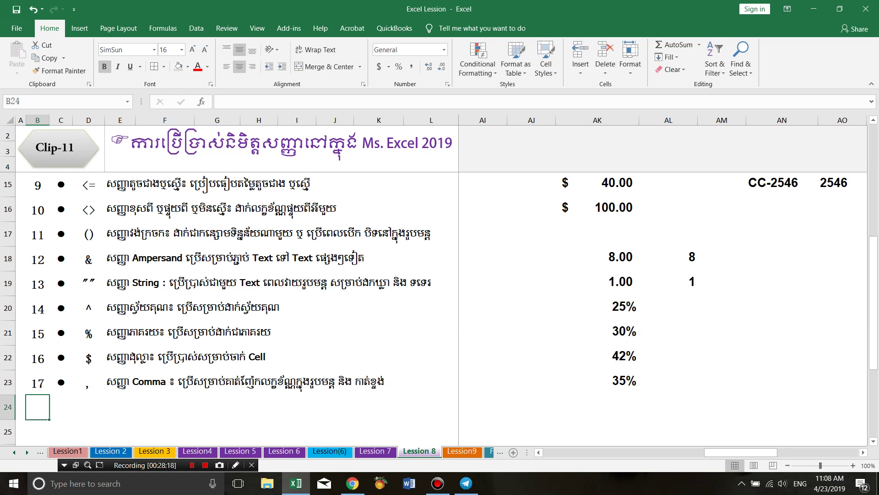
{"action": "left_click", "coordinate": [88, 382]}
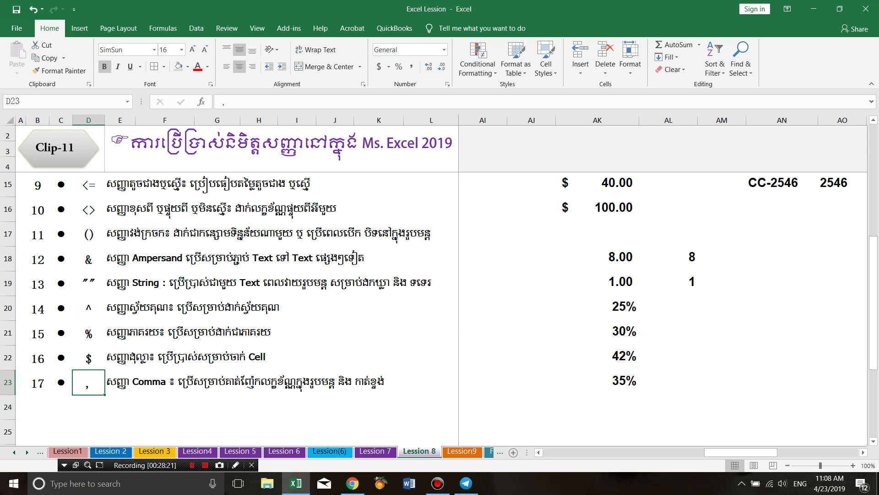
{"action": "scroll", "coordinate": [459, 257], "scroll_direction": "down", "scroll_amount": 1}
{"action": "scroll", "coordinate": [459, 257], "scroll_direction": "up", "scroll_amount": 1}
{"action": "scroll", "coordinate": [458, 257], "scroll_direction": "right", "scroll_amount": 2}
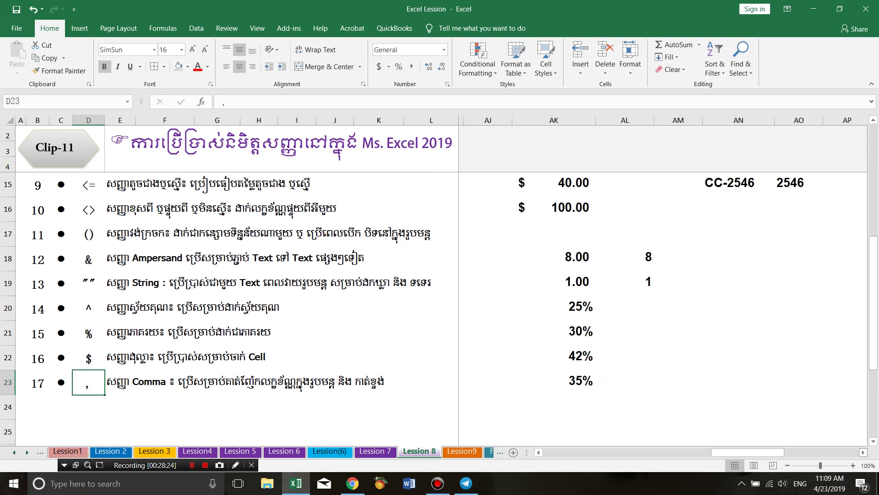
{"action": "scroll", "coordinate": [458, 257], "scroll_direction": "right", "scroll_amount": 2}
Start a SUMIF formula in AP17, then cancel it unfinished
{"action": "scroll", "coordinate": [458, 257], "scroll_direction": "right", "scroll_amount": 2}
{"action": "left_click", "coordinate": [531, 234]}
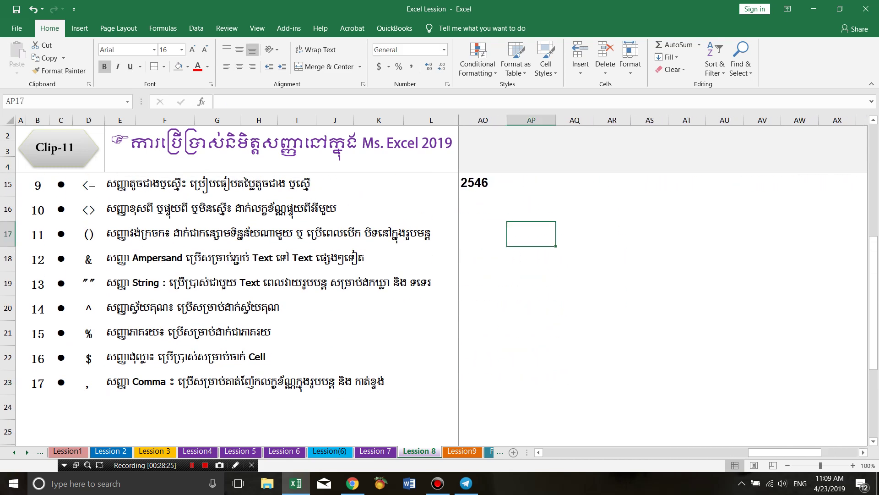
{"action": "type", "text": "=sumif"}
{"action": "key", "text": "Tab"}
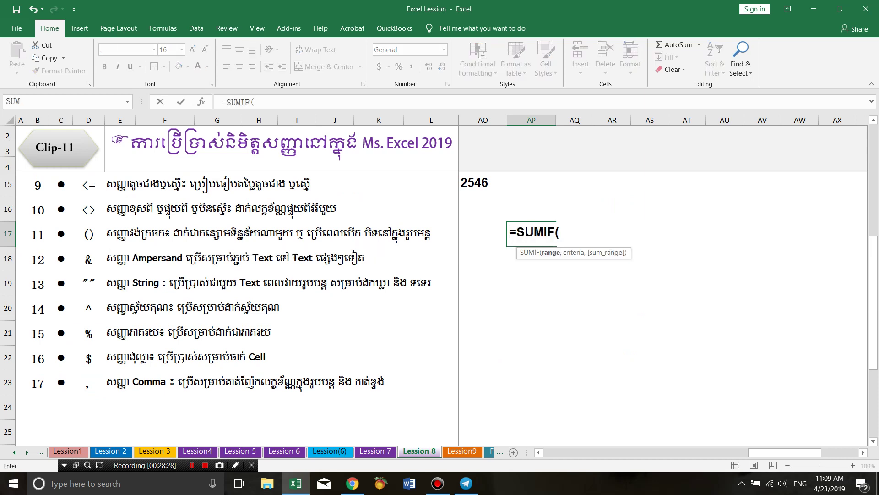
{"action": "left_click_drag", "start_coordinate": [596, 253], "coordinate": [563, 200]}
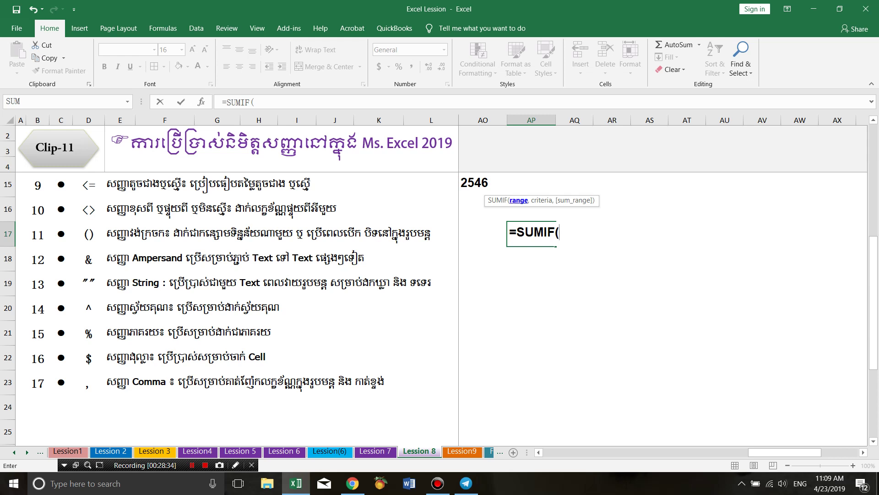
{"action": "type", "text": ","}
{"action": "type", "text": ","}
{"action": "key", "text": "Left"}
{"action": "key", "text": "Left"}
{"action": "type", "text": ","}
{"action": "key", "text": "Escape"}
Enter 12,000 in AP17 and 36500 in AP18, displayed as 12,000.00 and 36,500.00
{"action": "key", "text": "shift+Down"}
{"action": "key", "text": "shift+Down"}
{"action": "key", "text": "shift+Down"}
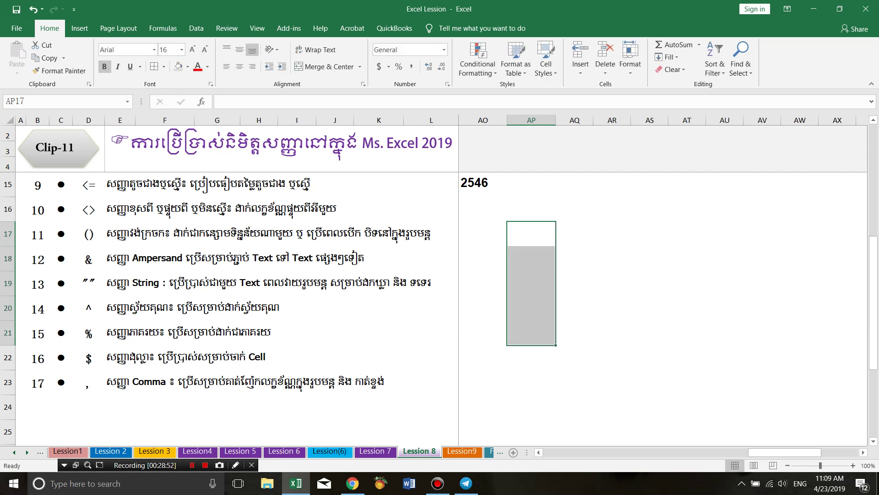
{"action": "key", "text": "shift+Up"}
{"action": "key", "text": "shift+Up"}
{"action": "key", "text": "shift+Up"}
{"action": "type", "text": "12,0"}
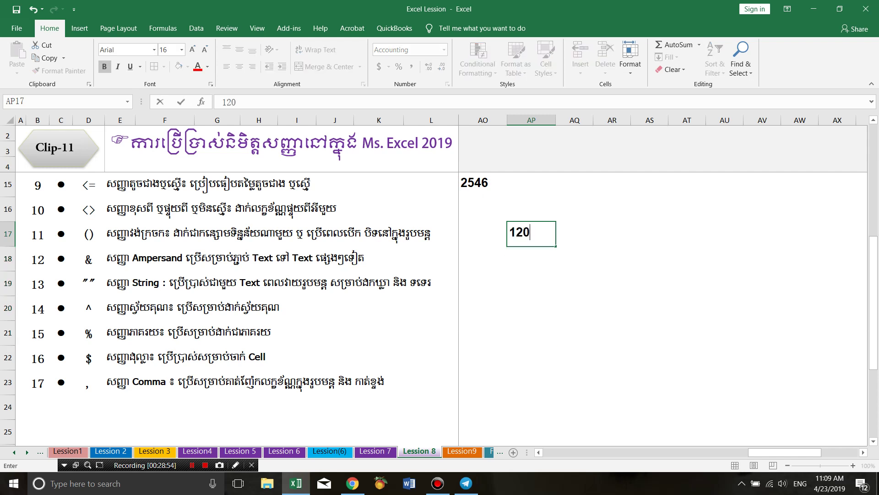
{"action": "type", "text": "00"}
{"action": "key", "text": "Return"}
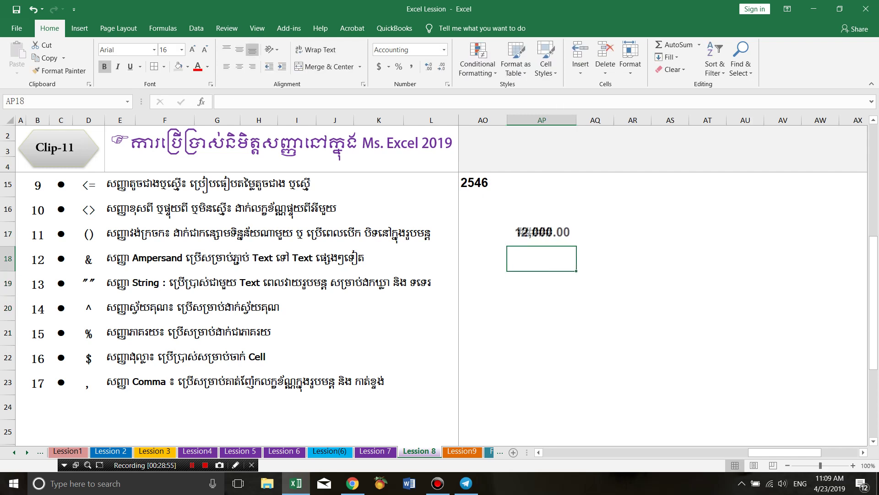
{"action": "type", "text": "36500"}
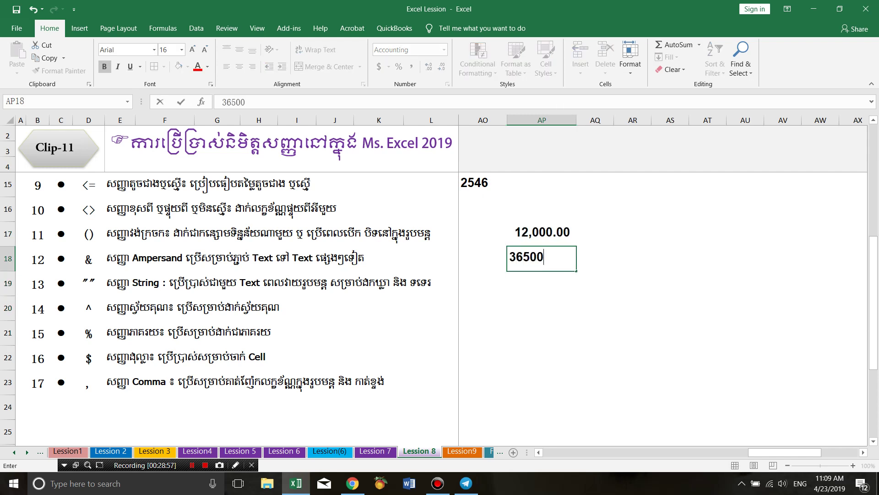
{"action": "key", "text": "Return"}
{"action": "key", "text": "Up"}
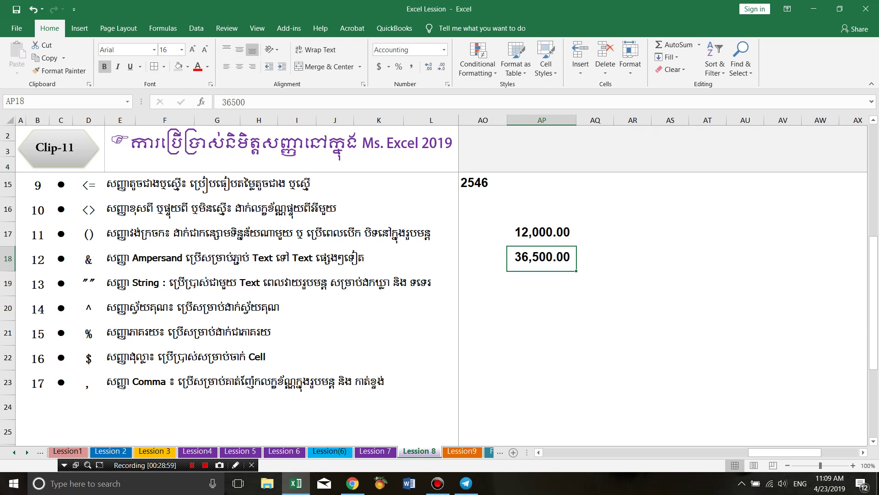
{"action": "left_click", "coordinate": [542, 233]}
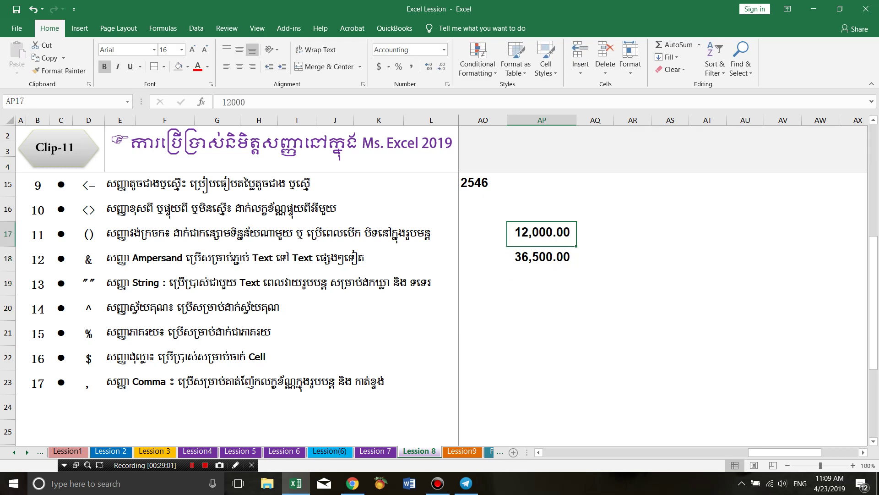
{"action": "left_click", "coordinate": [539, 452]}
{"action": "left_click", "coordinate": [555, 307]}
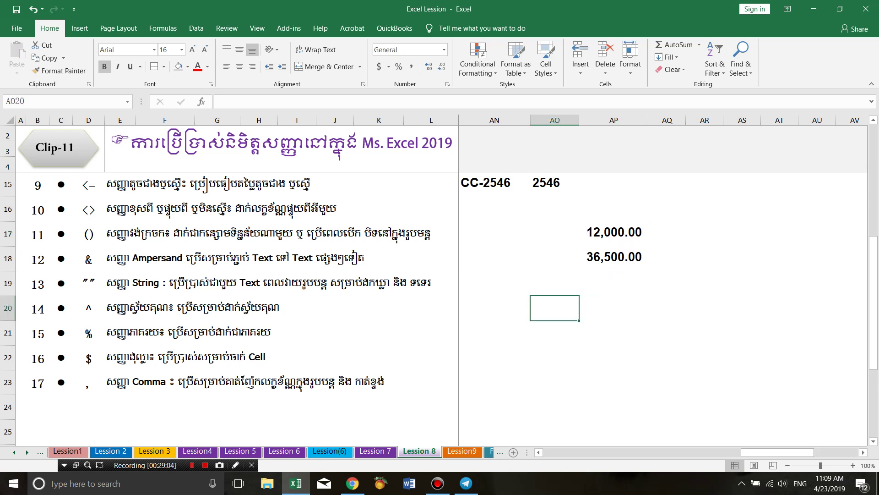
{"action": "type", "text": "=sumif"}
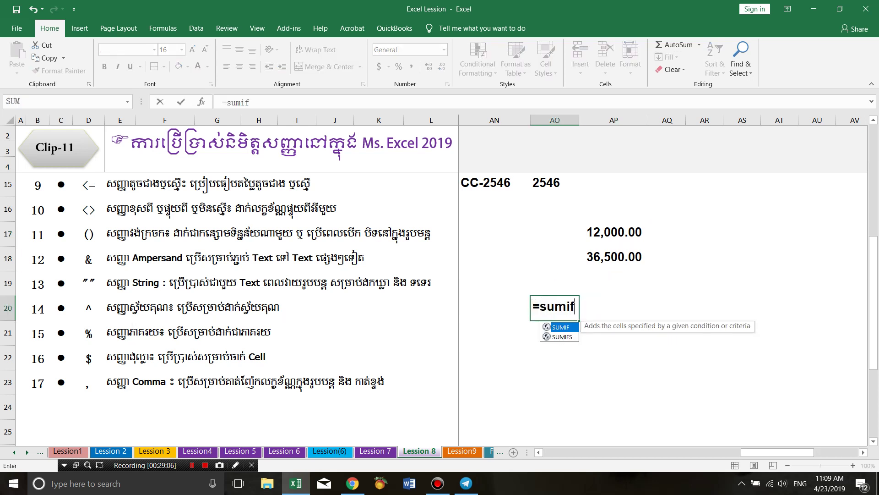
{"action": "type", "text": "s"}
{"action": "key", "text": "Tab"}
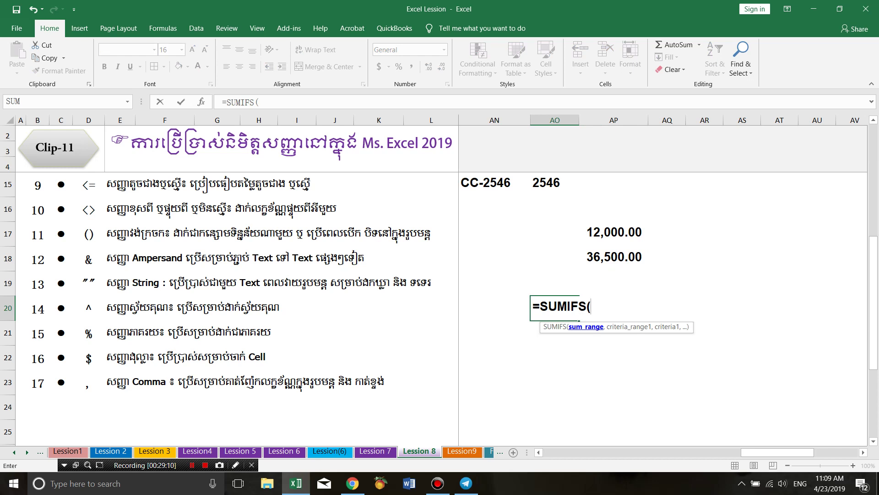
{"action": "type", "text": ",,,,,,,"}
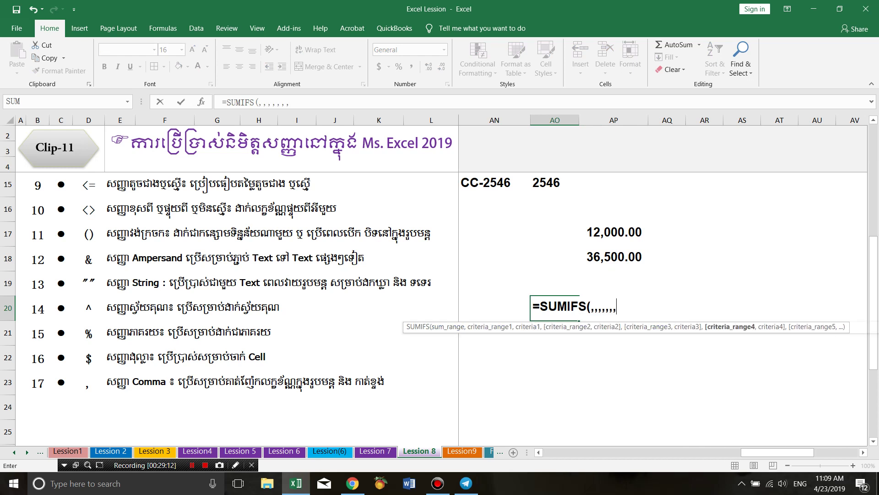
{"action": "type", "text": ",,,,,,,,,,,,,,,,,,,,,,,,,,,,,,,,,,,,,,,,,,,,,,,,"}
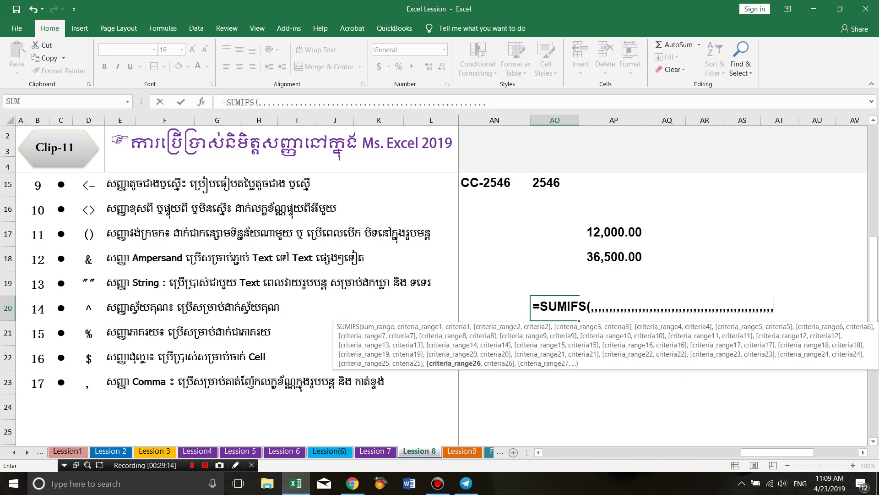
{"action": "type", "text": ",,,,,,,,,,,,,,,,,,,,,,,,,,,,,,,,,,,,,,,,,,,,,,,,,,,,,,,,,,,,,,,"}
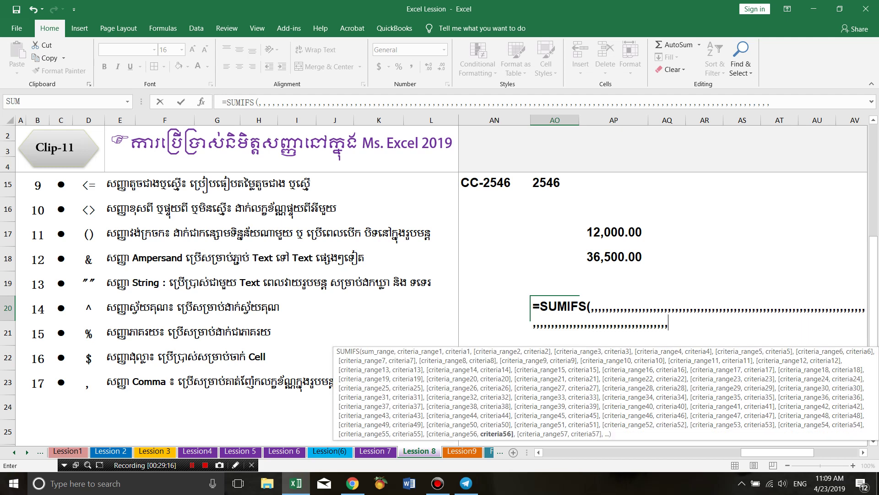
{"action": "type", "text": ",,,,,,,,,,,,,,,,,,,,,,,,,,,,,,,,,,,,,,,,,,,,,,,,,,,,,,,,,,,,,"}
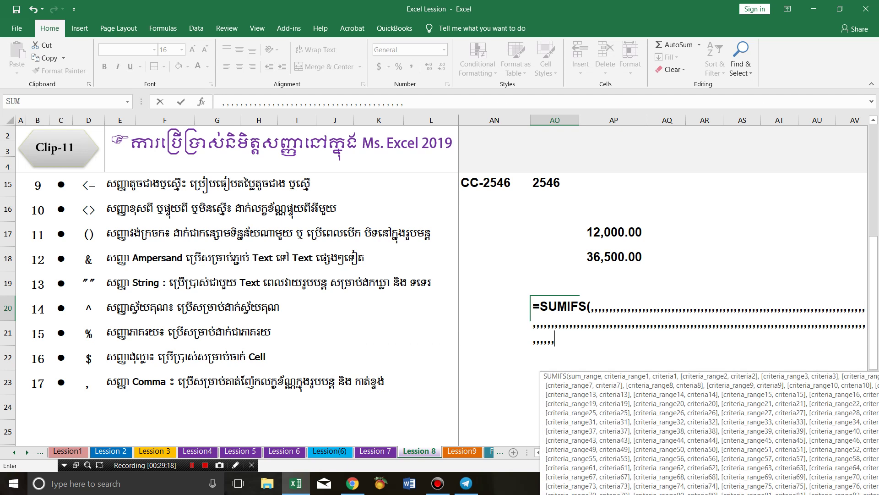
{"action": "type", "text": ",,,,,,,,,,,,,,"}
{"action": "type", "text": ",,,,,,,,,,,,,,,,,,,,,,,,,,,,,,,,,,,,,,,,,,,"}
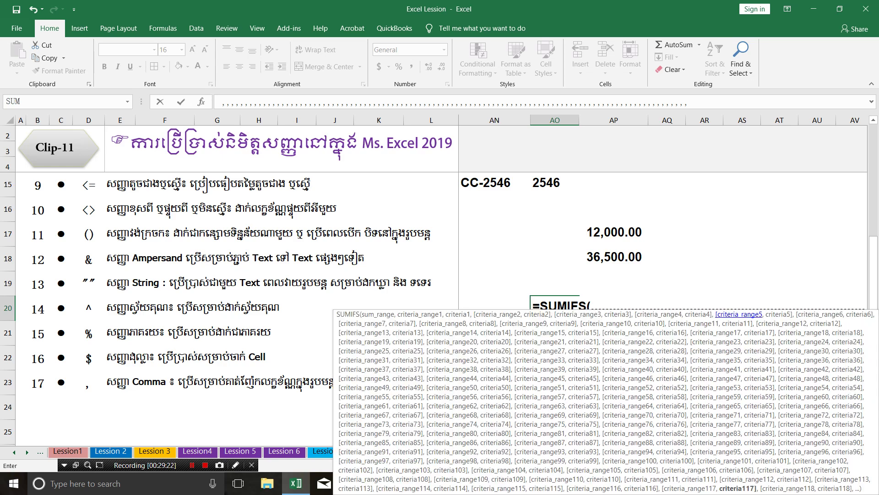
{"action": "type", "text": ",,,,,,,,,,,,,,,,,,,,,,,,,,,,,,,,,,,,,,,,"}
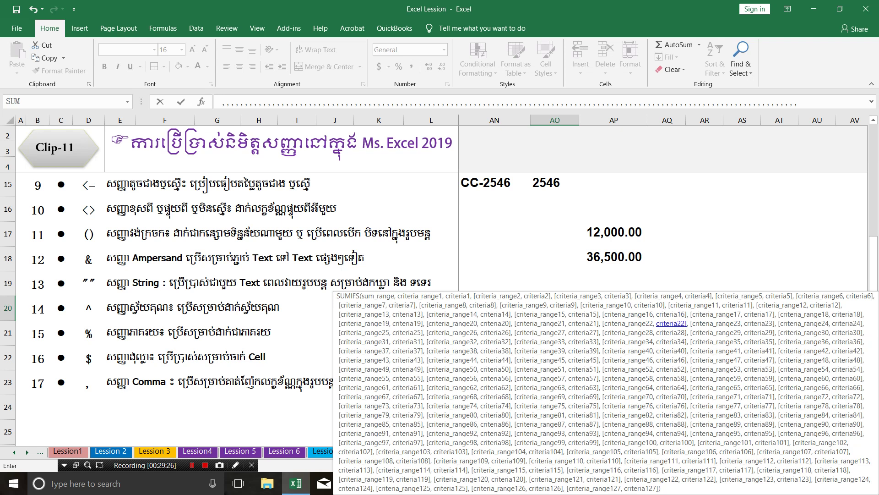
{"action": "key", "text": "Escape"}
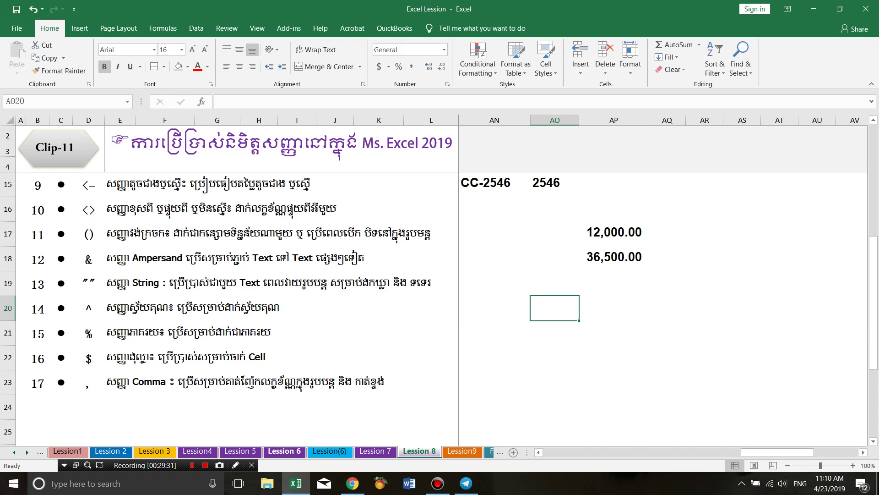
Start a SUM formula in AQ19, trying column AS, then rows 1:1, 5:5 and 13:13
{"action": "left_click", "coordinate": [37, 406]}
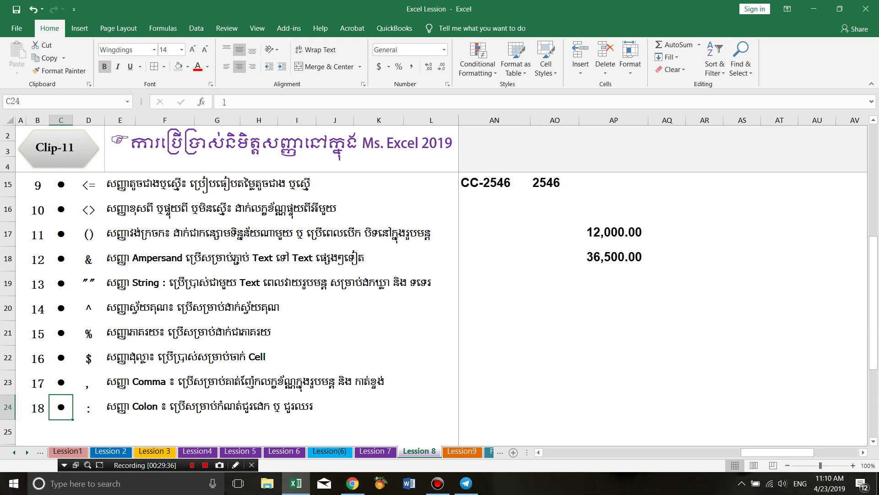
{"action": "left_click", "coordinate": [554, 308]}
{"action": "left_click", "coordinate": [666, 283]}
{"action": "type", "text": "=sum"}
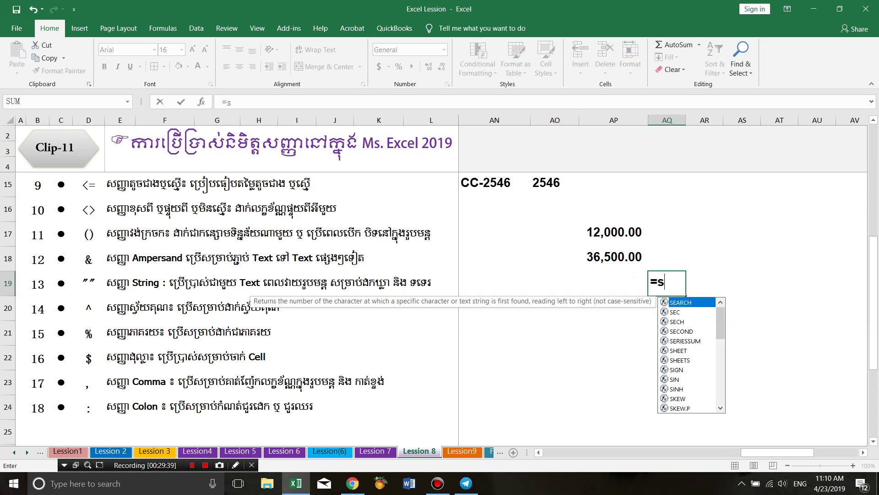
{"action": "key", "text": "Tab"}
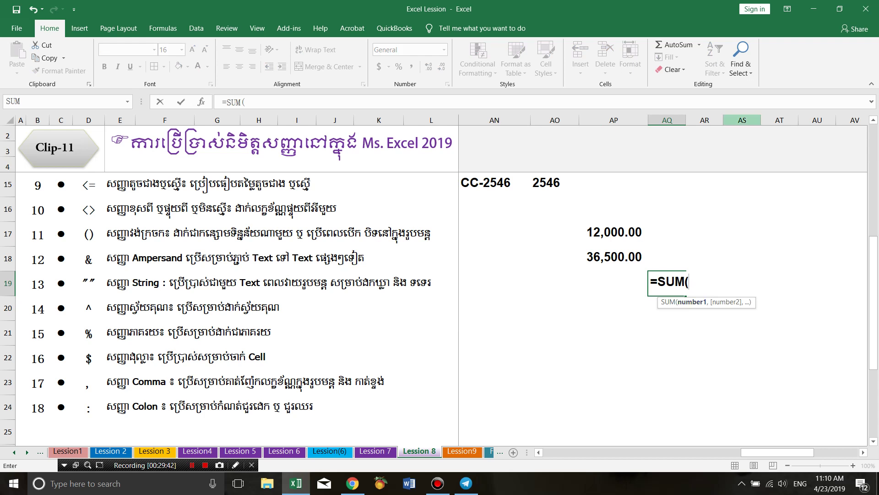
{"action": "left_click", "coordinate": [741, 120]}
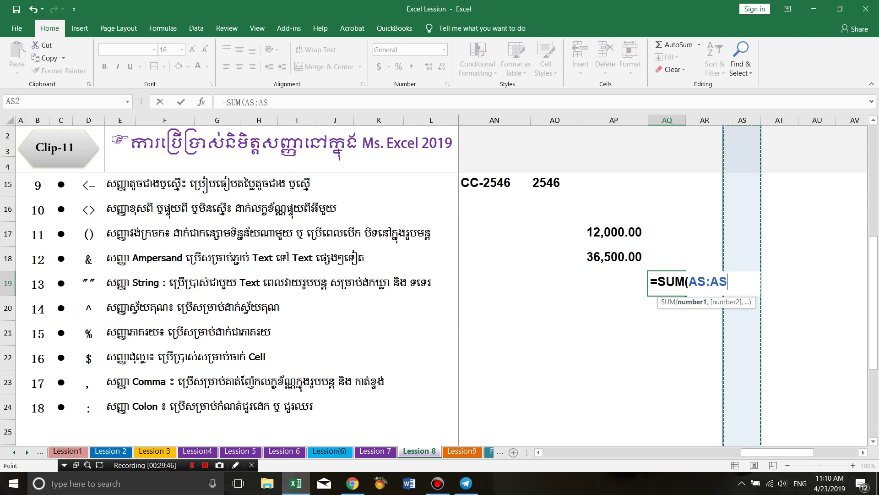
{"action": "key", "text": "BackSpace"}
{"action": "key", "text": "BackSpace"}
{"action": "key", "text": "BackSpace"}
{"action": "key", "text": "BackSpace"}
{"action": "key", "text": "BackSpace"}
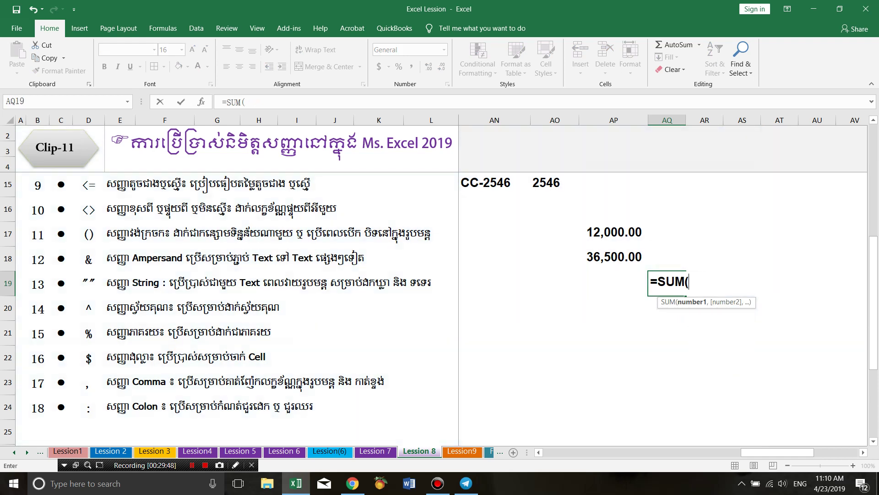
{"action": "type", "text": "1"}
{"action": "type", "text": ":"}
{"action": "type", "text": "1"}
{"action": "key", "text": "BackSpace"}
{"action": "key", "text": "BackSpace"}
{"action": "key", "text": "BackSpace"}
{"action": "type", "text": "5:5"}
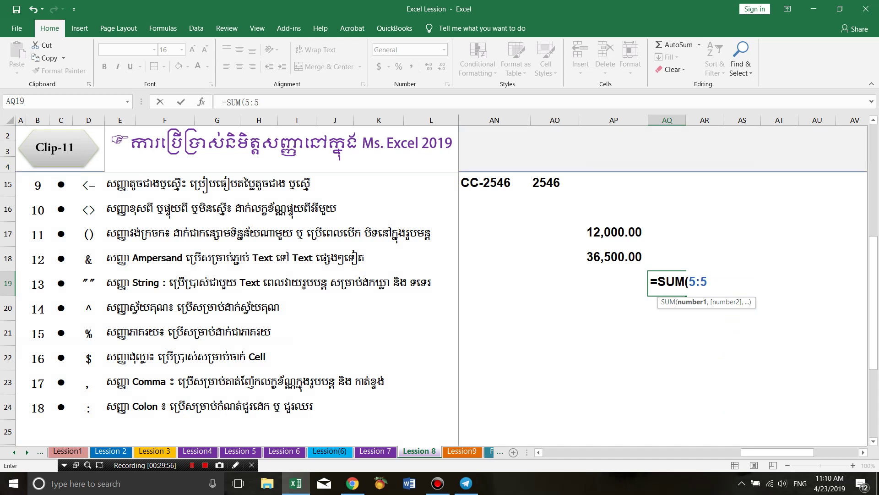
{"action": "key", "text": "BackSpace"}
{"action": "key", "text": "BackSpace"}
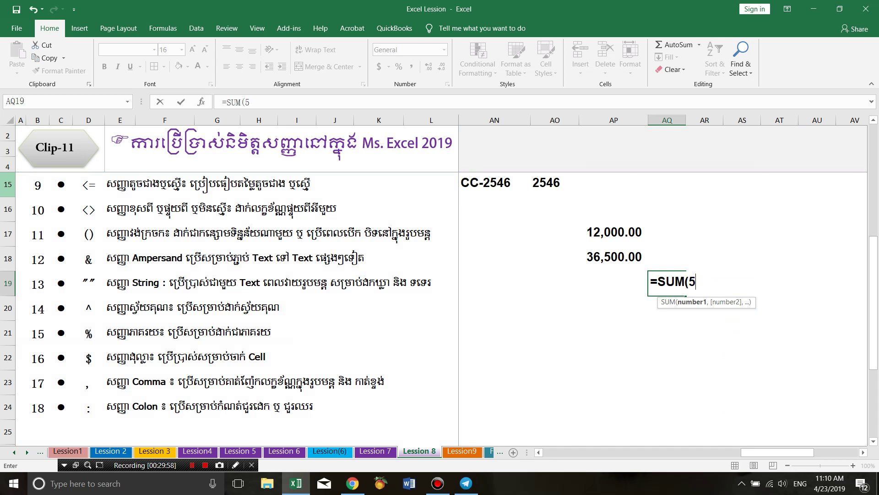
{"action": "key", "text": "BackSpace"}
{"action": "type", "text": "1"}
{"action": "type", "text": "3:13"}
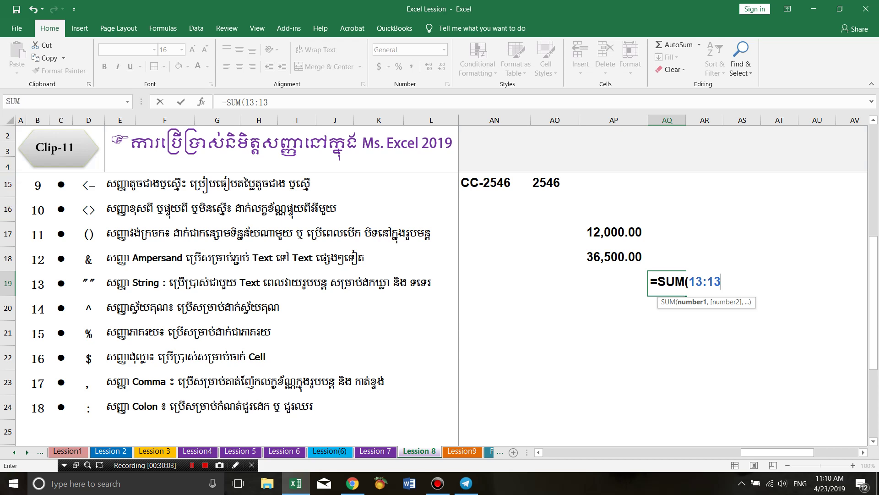
Change the reference to 18:18 and commit =SUM(18:18) in AQ19
{"action": "scroll", "coordinate": [440, 293], "scroll_direction": "up", "scroll_amount": 3}
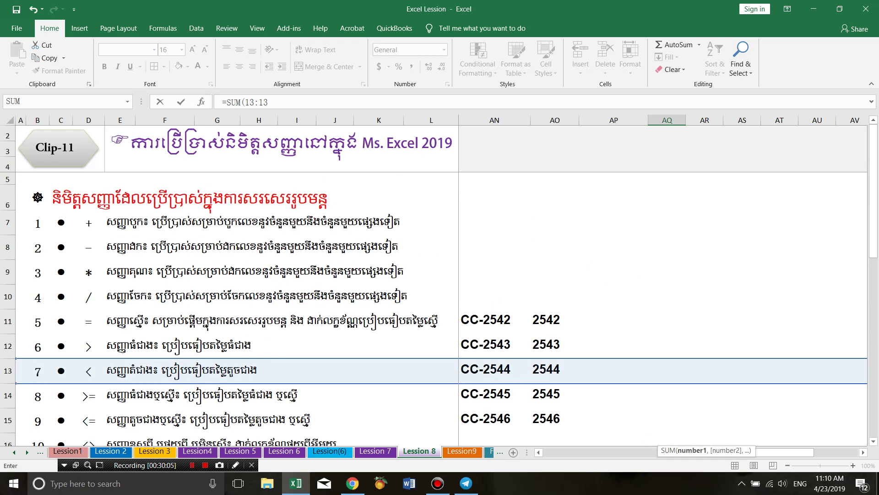
{"action": "scroll", "coordinate": [440, 307], "scroll_direction": "down", "scroll_amount": 2}
{"action": "scroll", "coordinate": [439, 307], "scroll_direction": "down", "scroll_amount": 1}
{"action": "scroll", "coordinate": [439, 307], "scroll_direction": "down", "scroll_amount": 2}
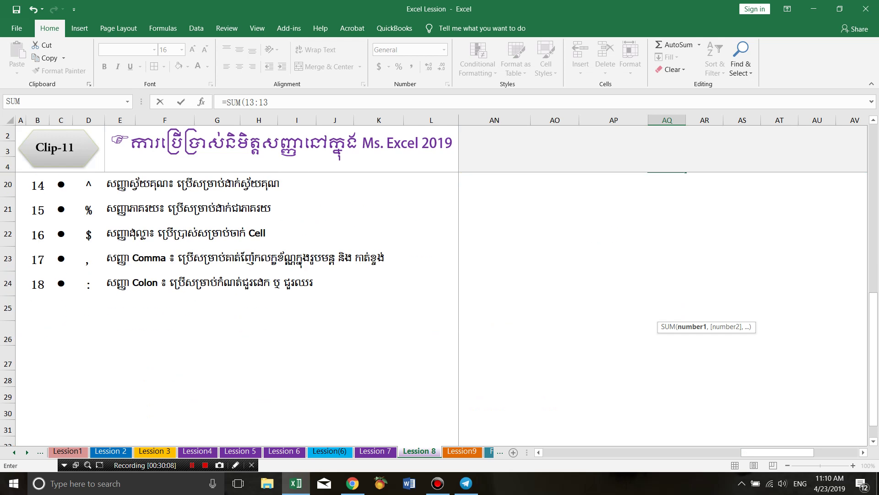
{"action": "scroll", "coordinate": [439, 307], "scroll_direction": "up", "scroll_amount": 1}
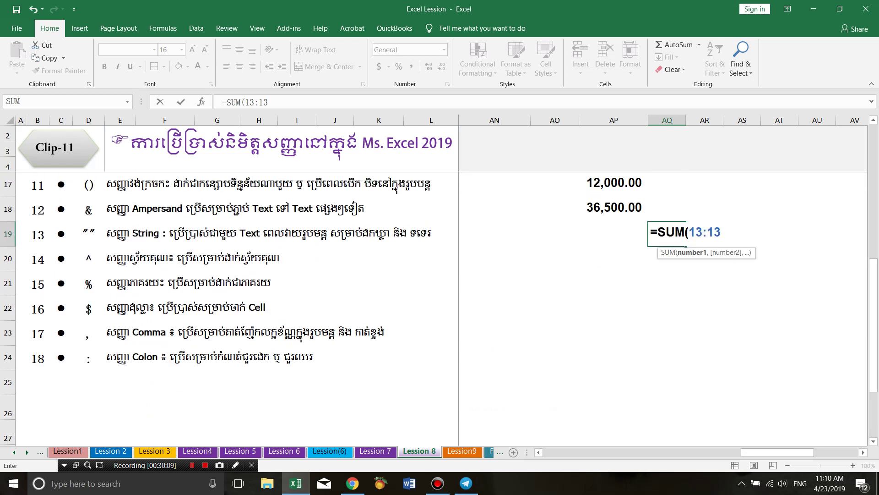
{"action": "key", "text": "BackSpace"}
{"action": "key", "text": "BackSpace"}
{"action": "key", "text": "BackSpace"}
{"action": "key", "text": "BackSpace"}
{"action": "key", "text": "BackSpace"}
{"action": "type", "text": "1"}
{"action": "type", "text": "8:1"}
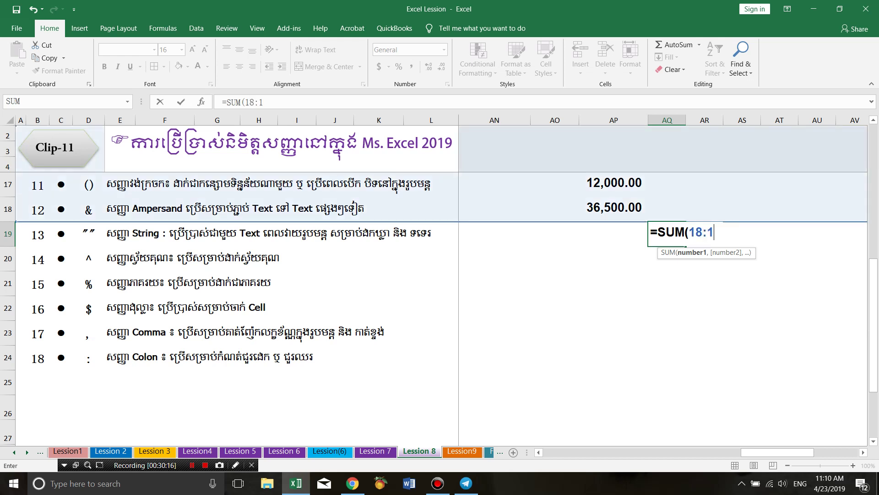
{"action": "type", "text": "8"}
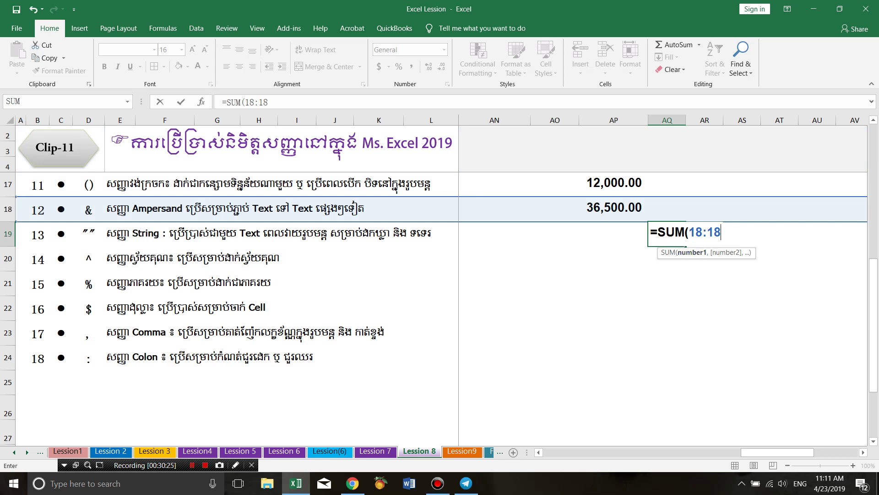
{"action": "key", "text": "Return"}
{"action": "key", "text": "Up"}
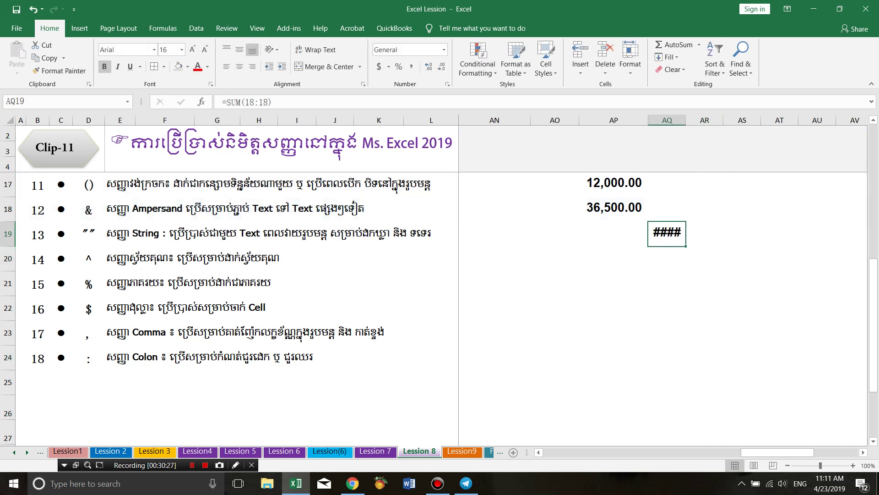
{"action": "double_click", "coordinate": [665, 233]}
Abandon the SUM formula in AQ22 and clear the formula from AQ19
{"action": "left_click", "coordinate": [666, 307]}
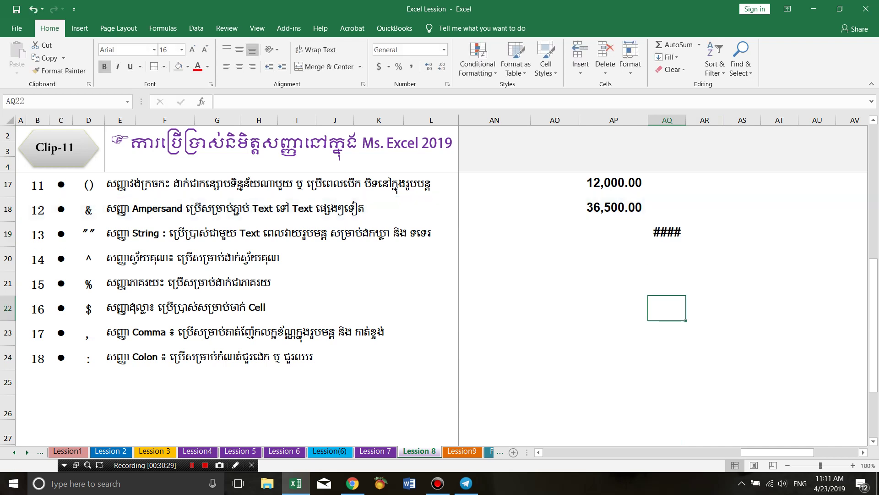
{"action": "type", "text": "=su"}
{"action": "key", "text": "Tab"}
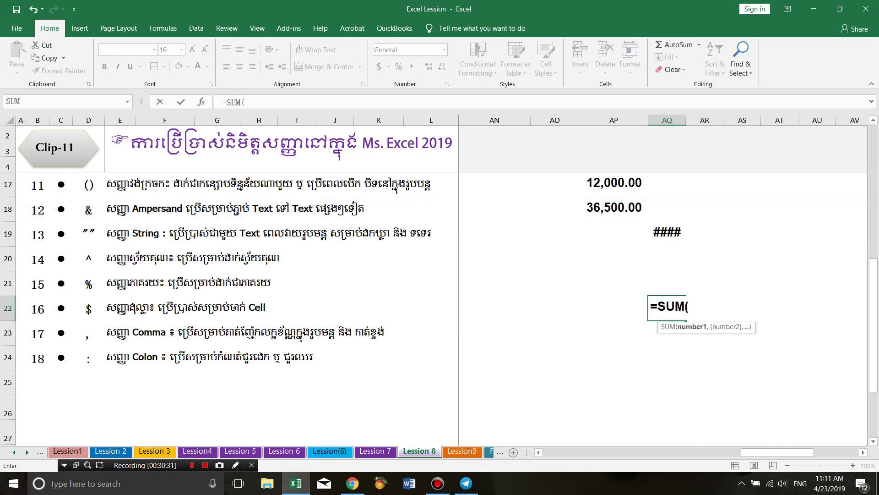
{"action": "left_click", "coordinate": [742, 120]}
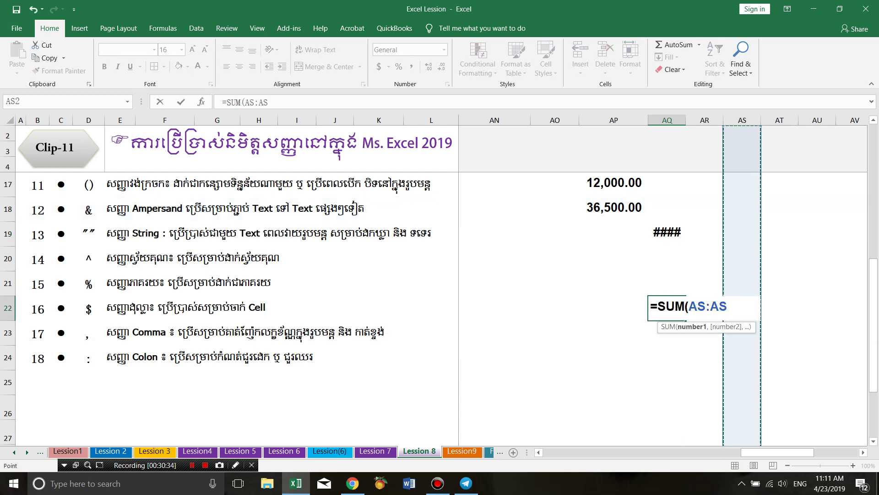
{"action": "key", "text": "Escape"}
{"action": "key", "text": "Up"}
{"action": "key", "text": "Up"}
{"action": "key", "text": "Up"}
{"action": "key", "text": "Delete"}
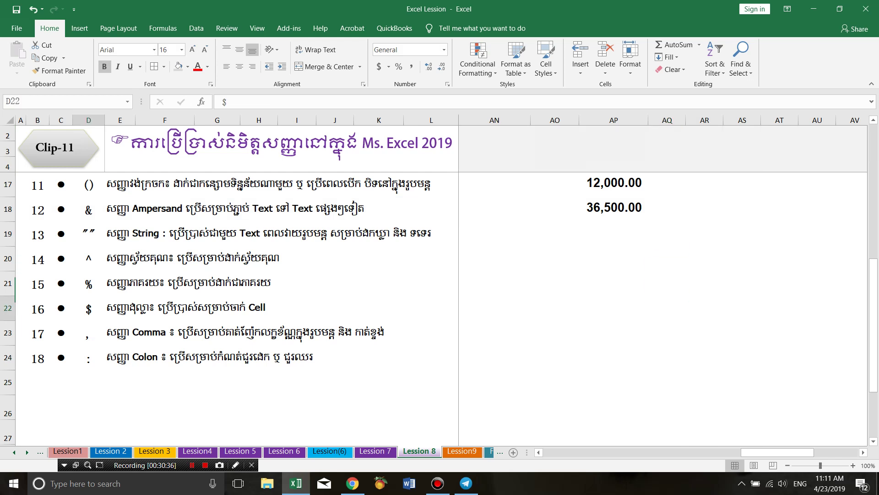
Enter $ in AU18 and the label Fixed Cell in AV18
{"action": "left_click_drag", "start_coordinate": [742, 258], "coordinate": [742, 283]}
{"action": "scroll", "coordinate": [664, 284], "scroll_direction": "right", "scroll_amount": 1}
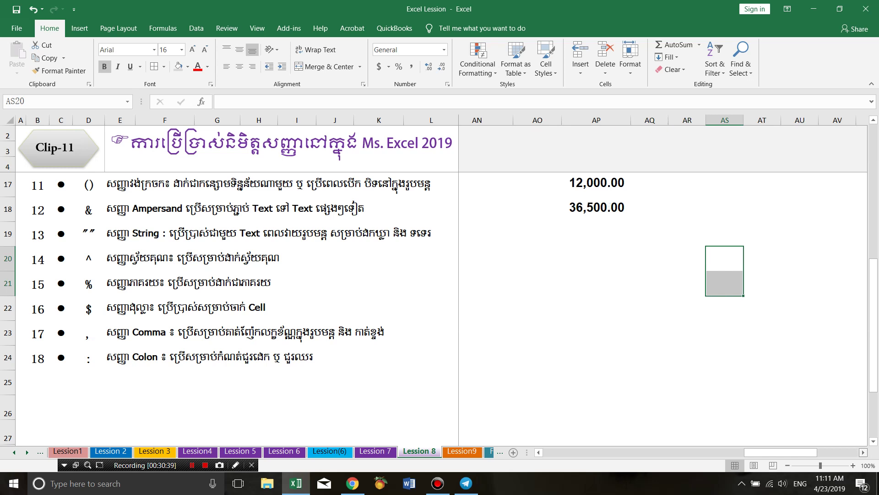
{"action": "scroll", "coordinate": [664, 284], "scroll_direction": "right", "scroll_amount": 2}
{"action": "scroll", "coordinate": [664, 284], "scroll_direction": "right", "scroll_amount": 2}
{"action": "scroll", "coordinate": [664, 284], "scroll_direction": "right", "scroll_amount": 1}
{"action": "scroll", "coordinate": [664, 284], "scroll_direction": "right", "scroll_amount": 2}
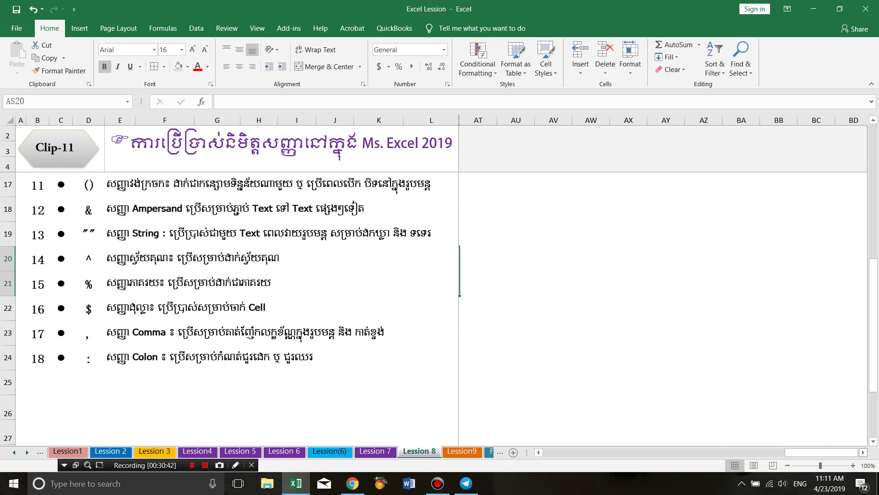
{"action": "left_click", "coordinate": [553, 234]}
{"action": "left_click", "coordinate": [543, 227]}
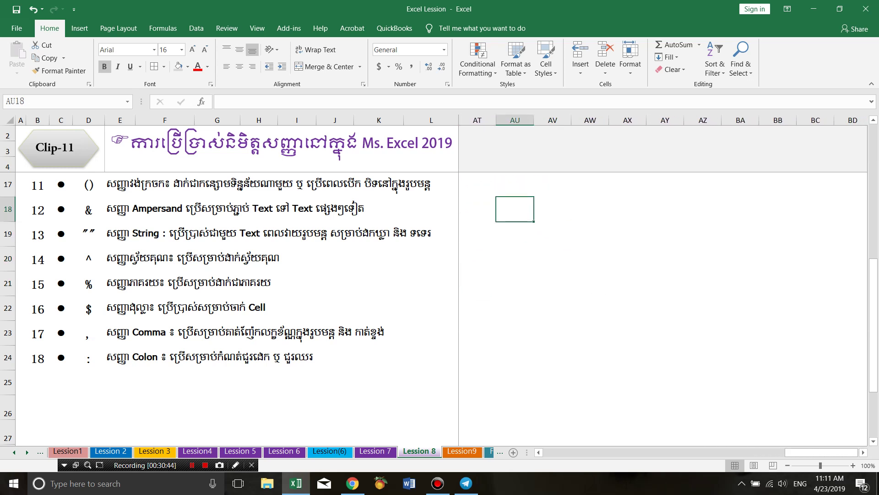
{"action": "type", "text": "$"}
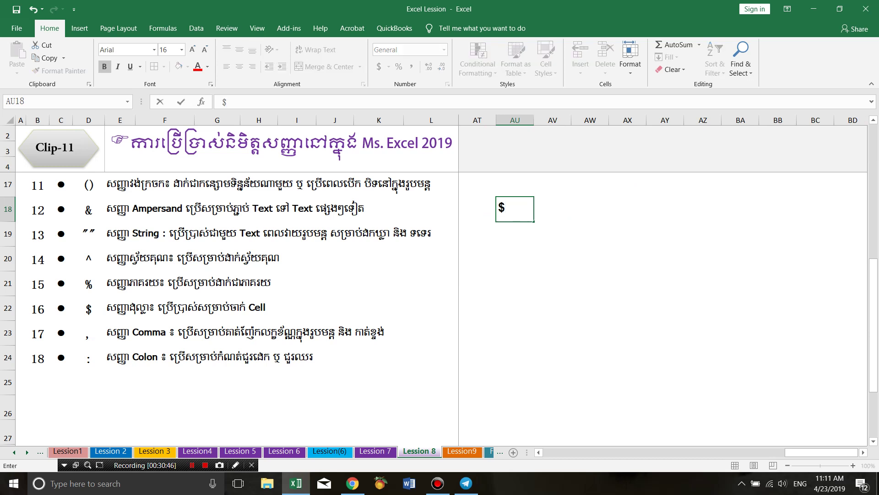
{"action": "key", "text": "Tab"}
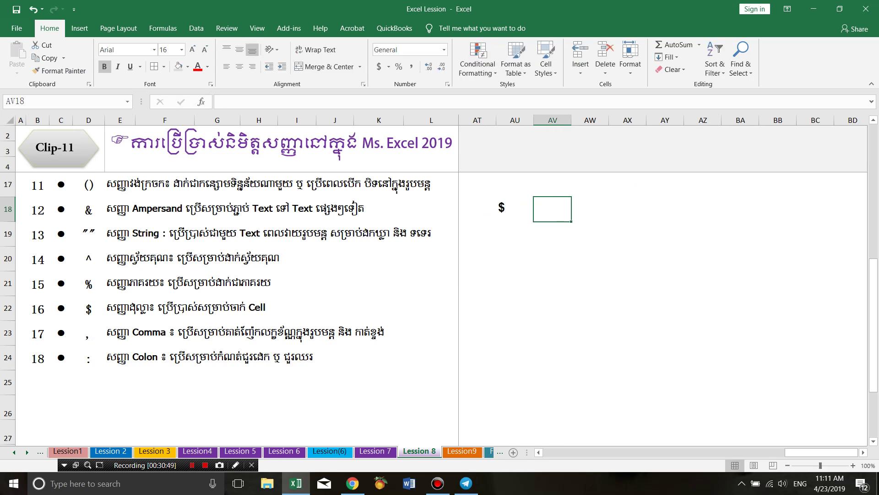
{"action": "type", "text": "Fixed Cell"}
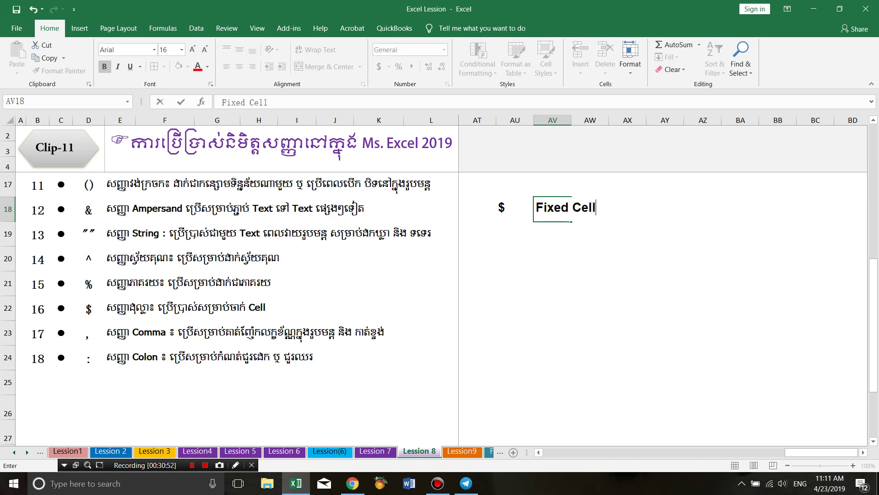
{"action": "key", "text": "Tab"}
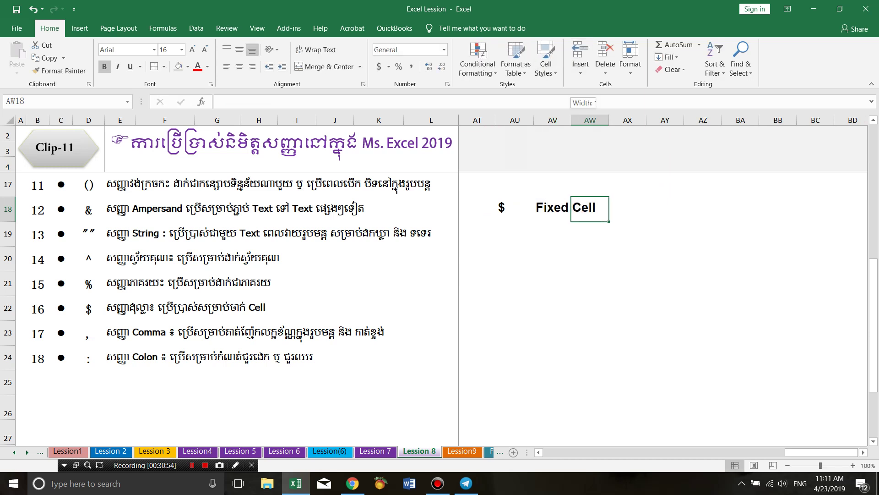
Widen columns AV, AX and AW to fit the example labels
{"action": "left_click_drag", "start_coordinate": [571, 120], "coordinate": [601, 120]}
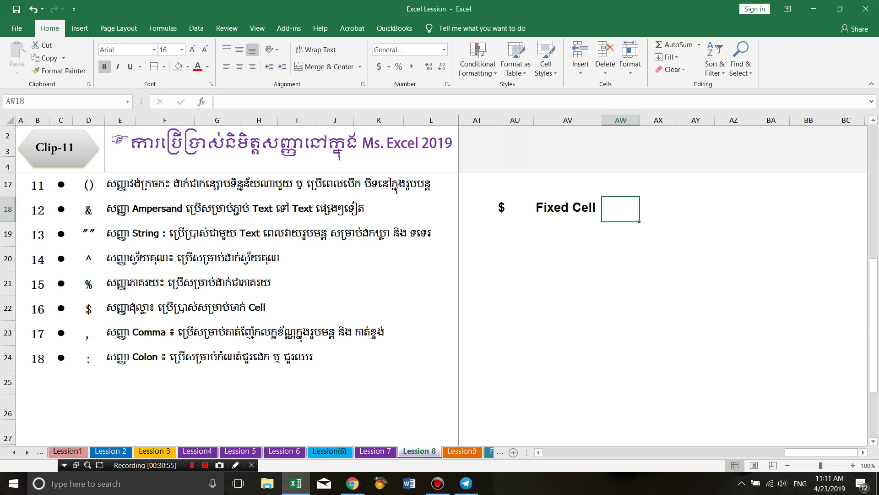
{"action": "key", "text": "Right"}
{"action": "key", "text": "Up"}
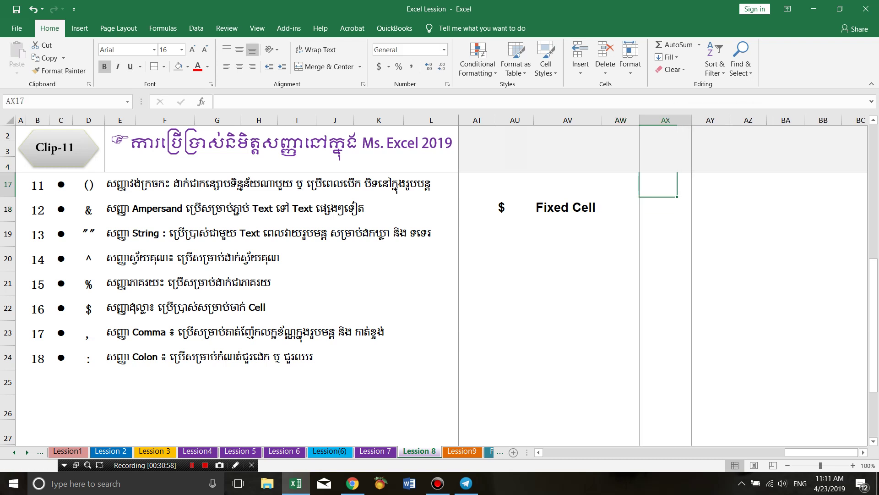
{"action": "left_click_drag", "start_coordinate": [677, 120], "coordinate": [692, 120]}
{"action": "left_click", "coordinate": [621, 208]}
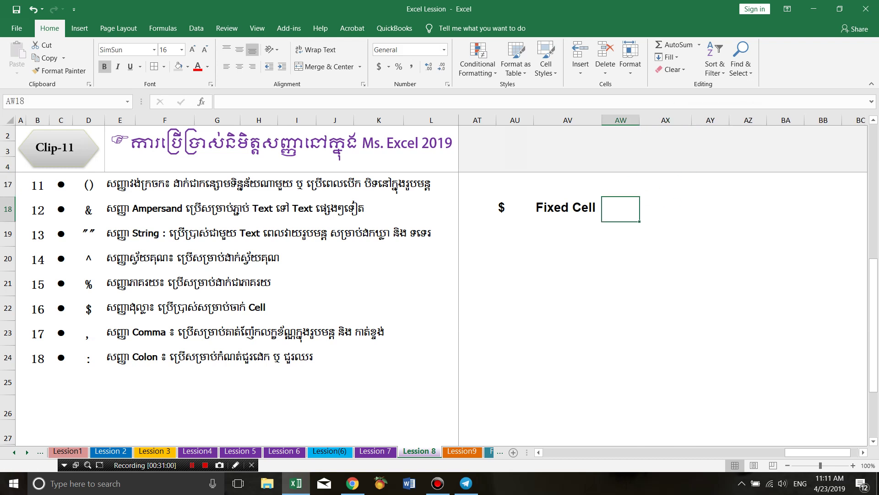
{"action": "left_click_drag", "start_coordinate": [640, 120], "coordinate": [660, 120]}
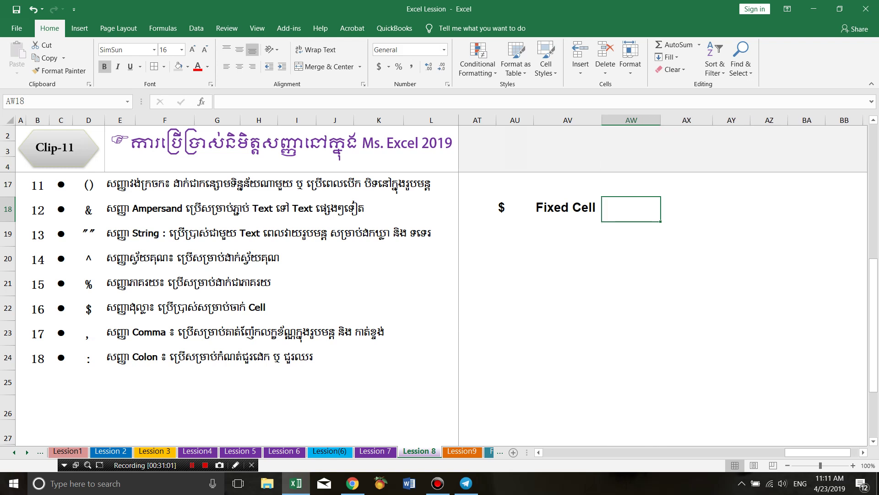
{"action": "type", "text": "="}
{"action": "left_click", "coordinate": [687, 184]}
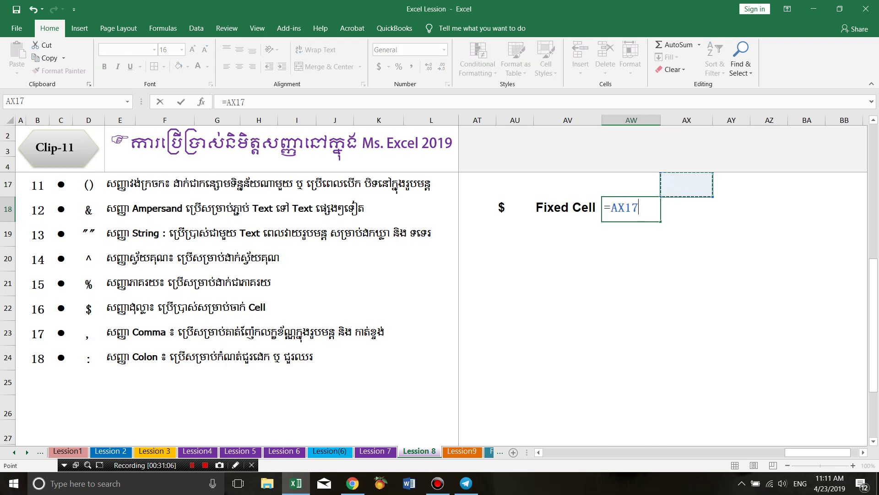
{"action": "key", "text": "Escape"}
{"action": "left_click", "coordinate": [568, 185]}
Add the note F4 in AV17
{"action": "type", "text": "F"}
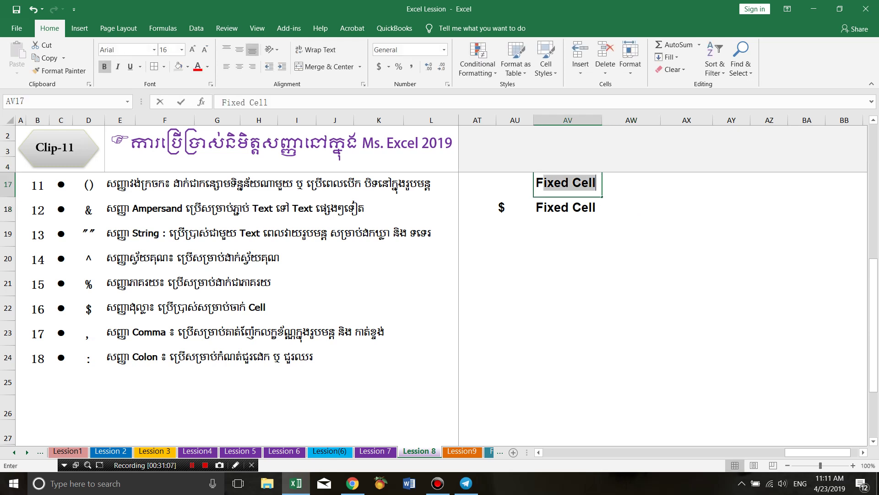
{"action": "type", "text": "4"}
{"action": "key", "text": "Tab"}
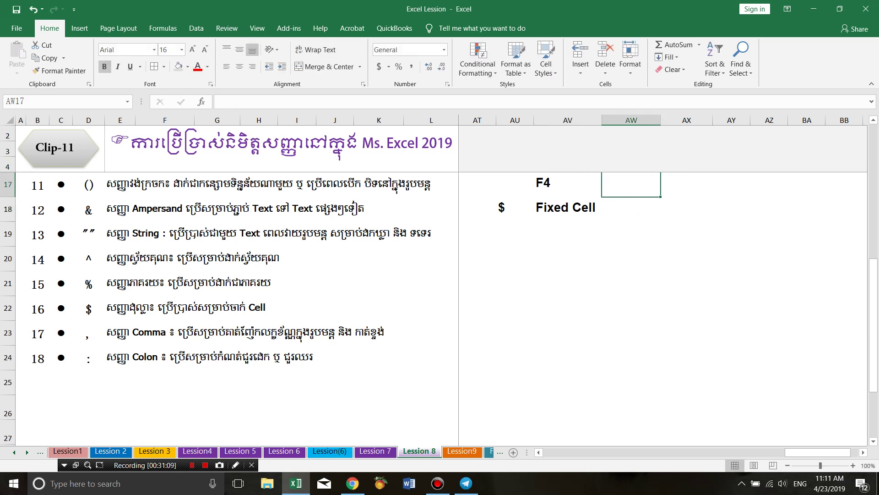
{"action": "key", "text": "Return"}
{"action": "key", "text": "Tab"}
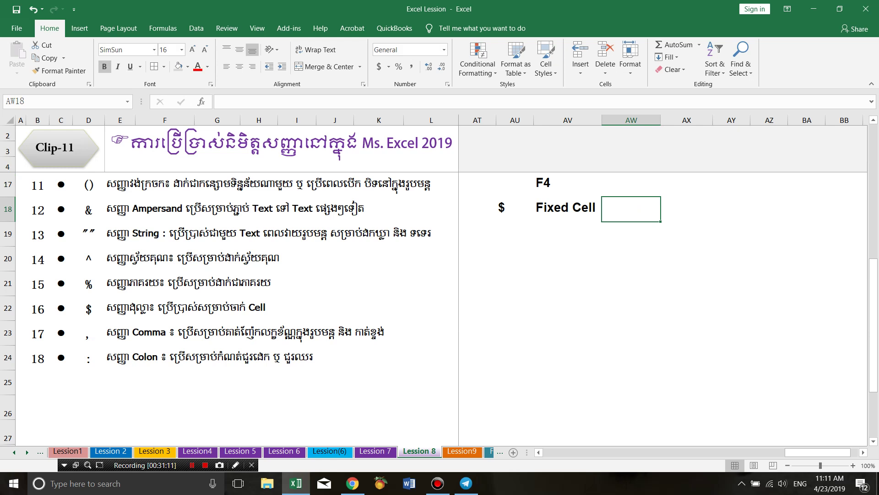
Show the absolute reference =$AX$17 as text in AW18 beside Fixed Cell
{"action": "type", "text": "="}
{"action": "key", "text": "Up"}
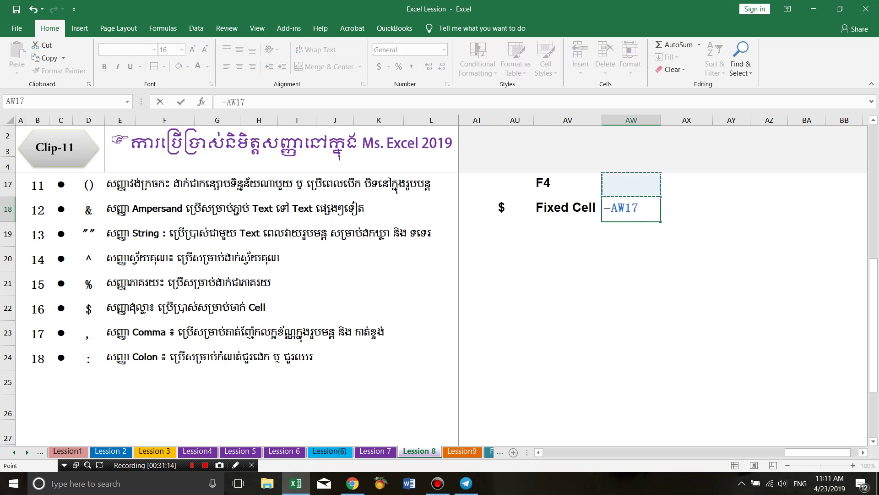
{"action": "key", "text": "Right"}
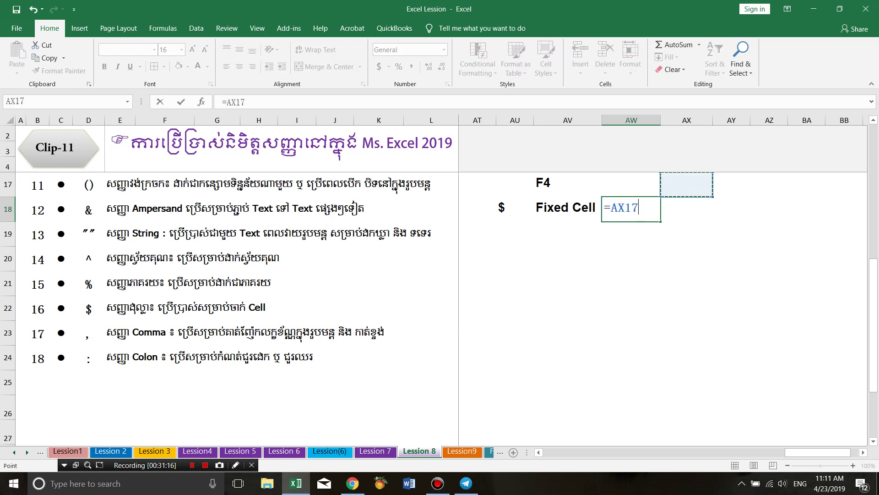
{"action": "key", "text": "F4"}
{"action": "key", "text": "F2"}
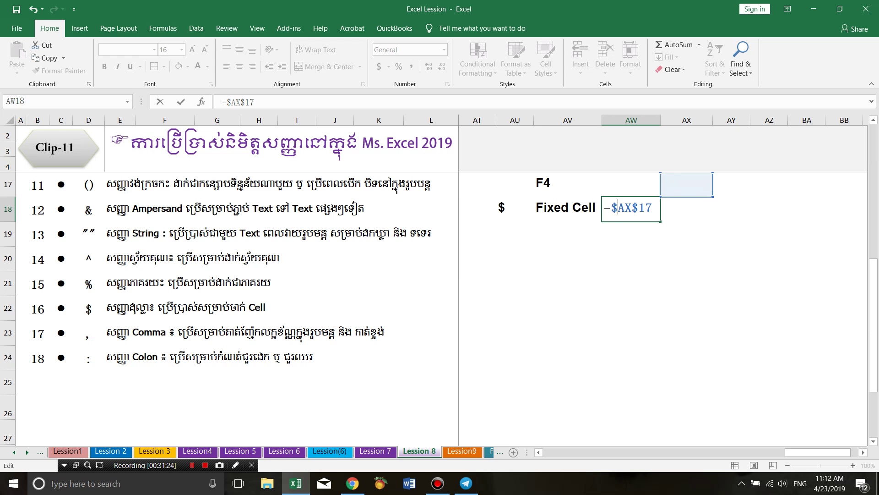
{"action": "key", "text": "Home"}
{"action": "type", "text": "'"}
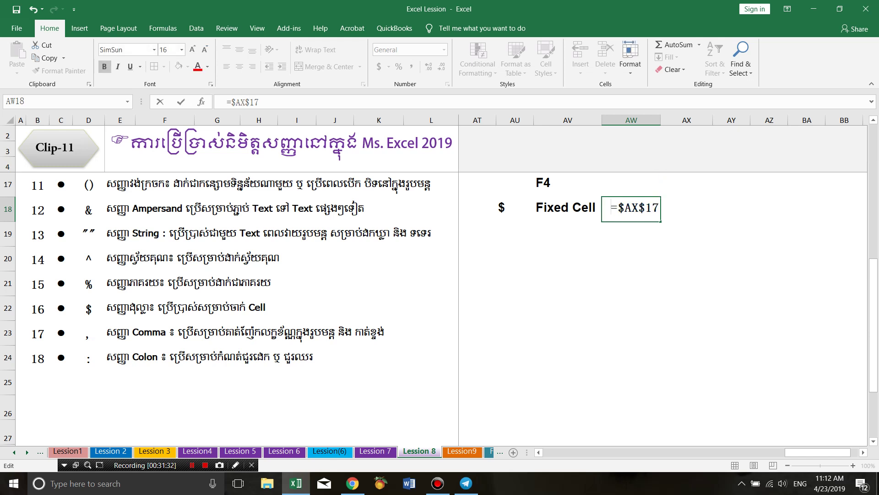
{"action": "key", "text": "Tab"}
{"action": "key", "text": "Left"}
{"action": "key", "text": "F2"}
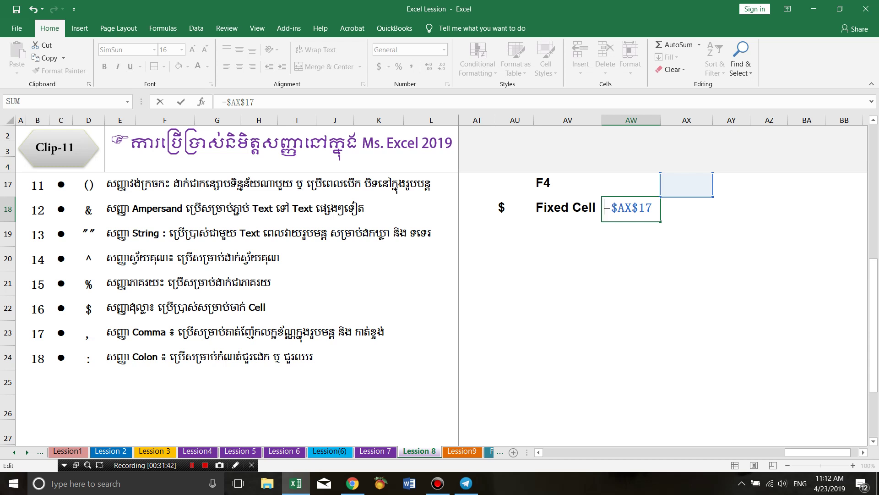
{"action": "left_click", "coordinate": [567, 233]}
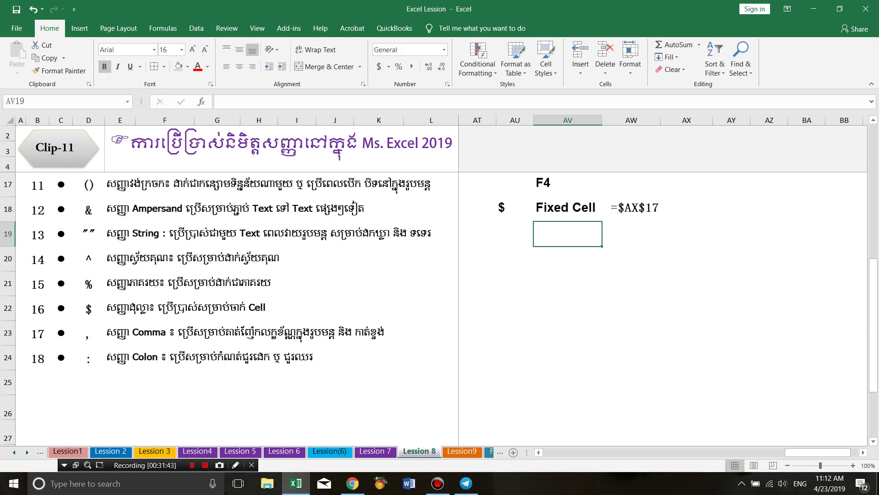
Add the Lock Row label in AV19 with the row-locked reference =AX$17 beside it
{"action": "type", "text": "Lock Row"}
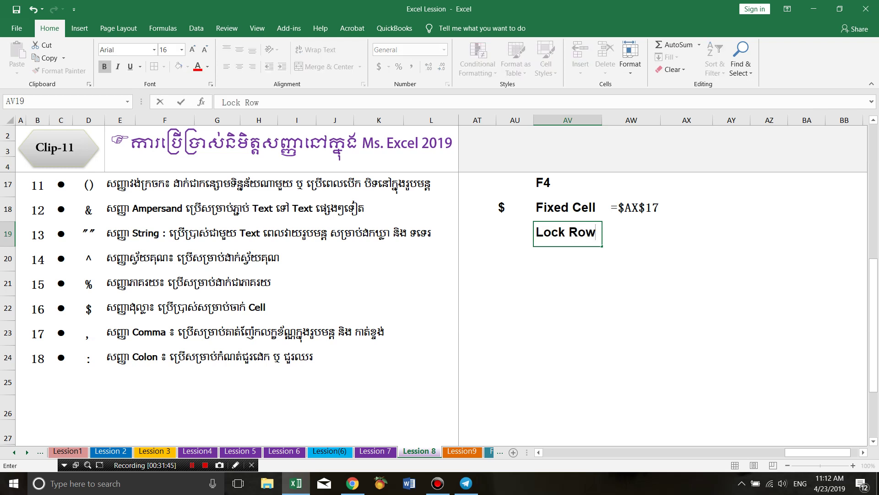
{"action": "left_click", "coordinate": [631, 234]}
{"action": "type", "text": "="}
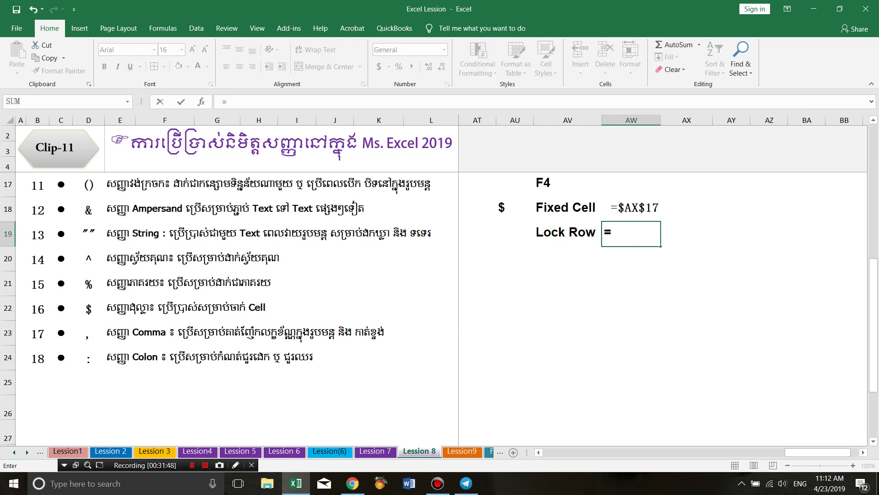
{"action": "left_click", "coordinate": [686, 184]}
{"action": "key", "text": "F4"}
{"action": "key", "text": "F4"}
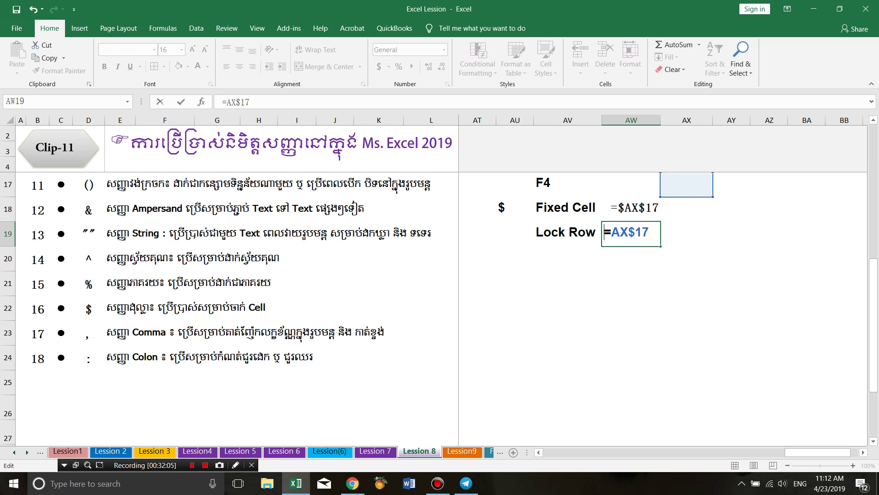
{"action": "key", "text": "Return"}
Start the Lock Column label in AV20
{"action": "type", "text": "=R"}
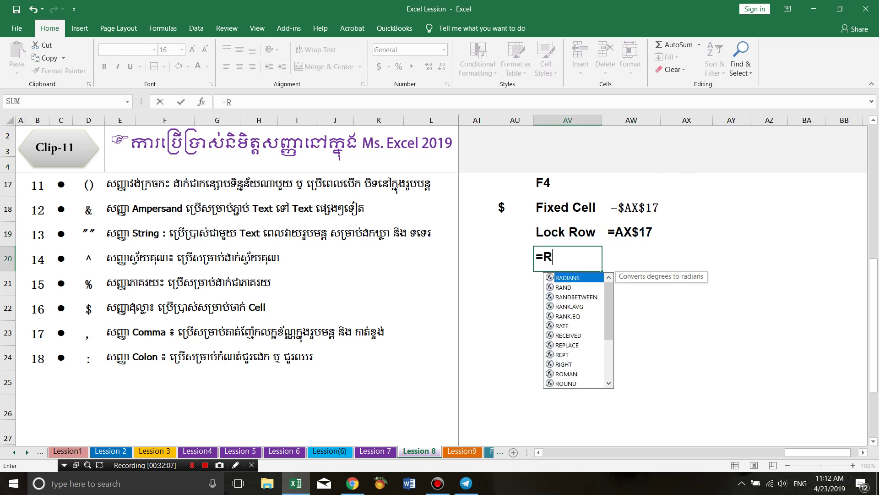
{"action": "type", "text": "o"}
{"action": "key", "text": "BackSpace"}
{"action": "key", "text": "BackSpace"}
{"action": "key", "text": "BackSpace"}
{"action": "type", "text": "Lock"}
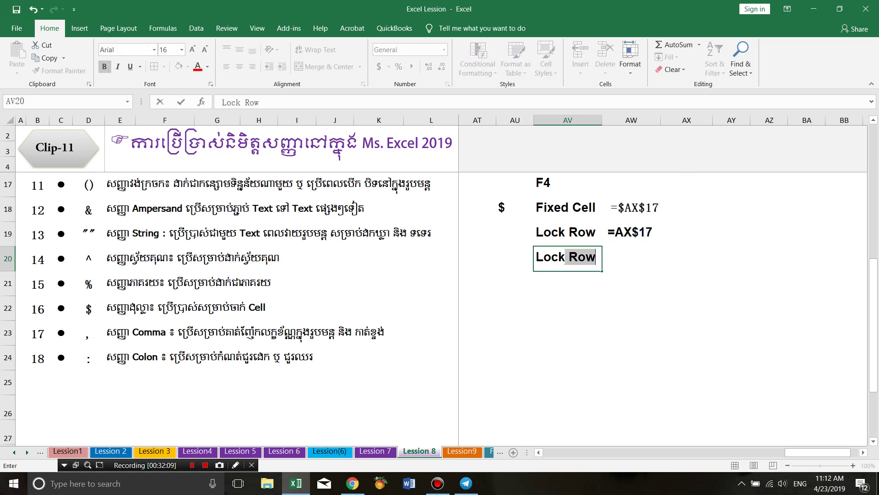
{"action": "type", "text": " Column"}
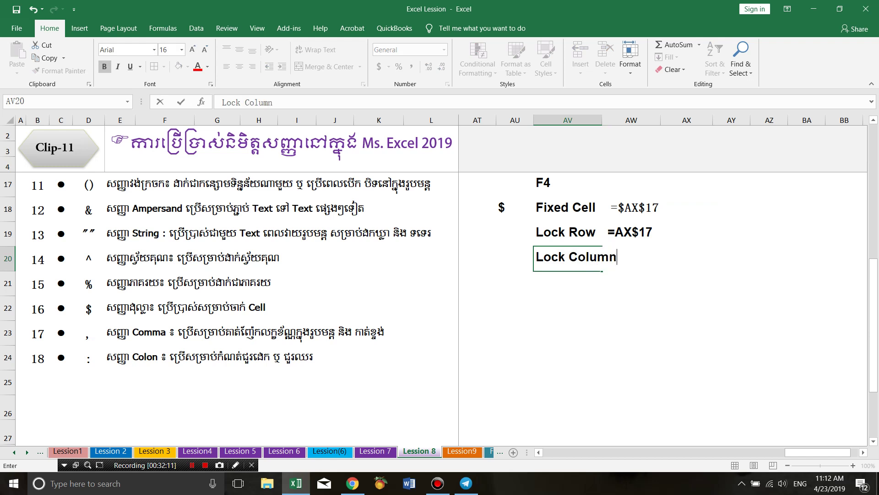
Finish the Lock Column label in AV20, autofit column AV, and enter =$AX17 in AW20
{"action": "key", "text": "Tab"}
{"action": "double_click", "coordinate": [602, 120]}
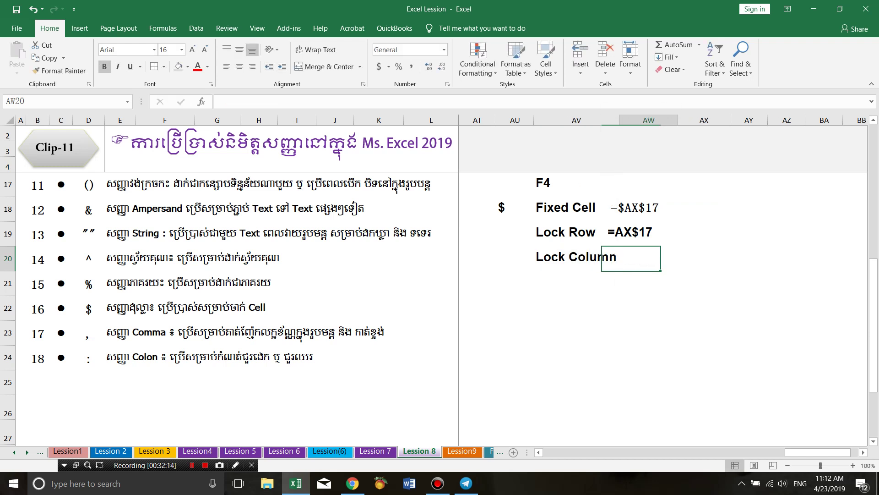
{"action": "type", "text": "="}
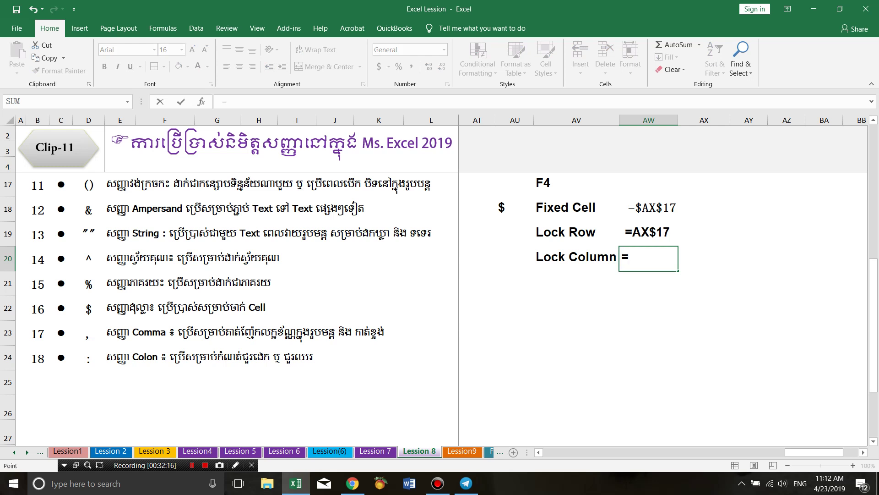
{"action": "left_click", "coordinate": [703, 185]}
{"action": "key", "text": "F4"}
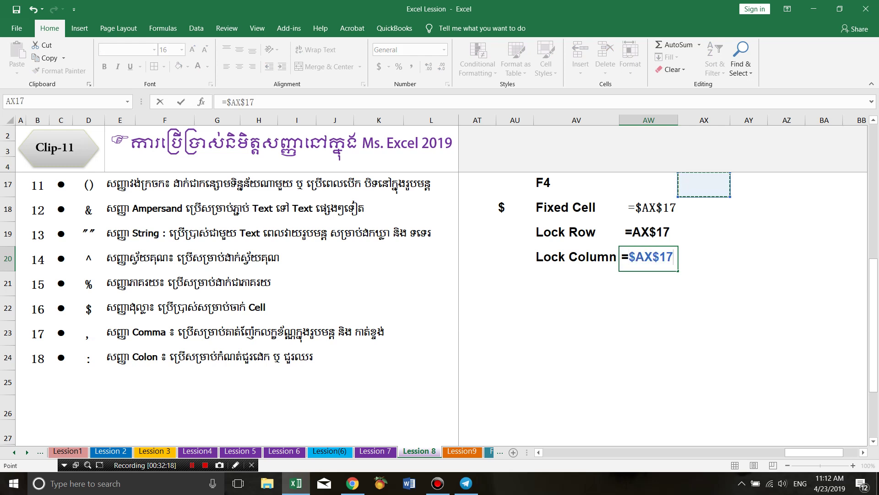
{"action": "key", "text": "F4"}
{"action": "key", "text": "F4"}
Confirm the =$AX17 formula in AW20, then reopen it for editing to show the column-locked reference
{"action": "left_click_drag", "start_coordinate": [635, 257], "coordinate": [653, 257]}
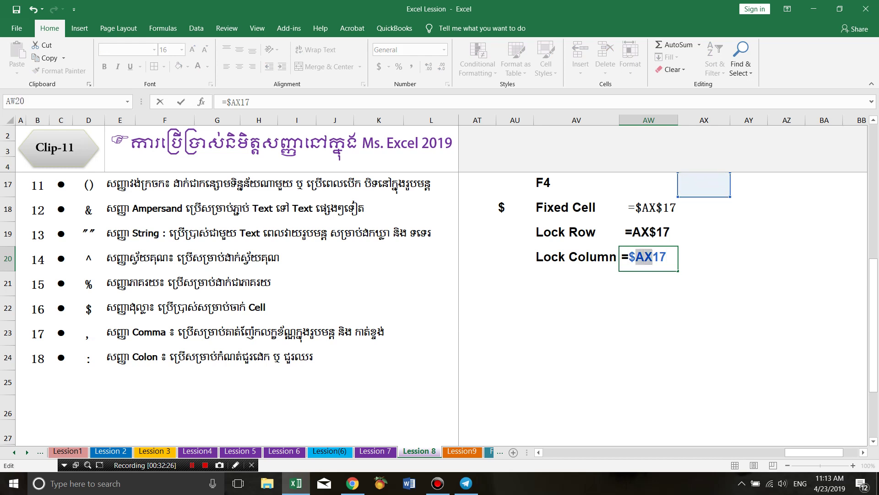
{"action": "left_click", "coordinate": [653, 257]}
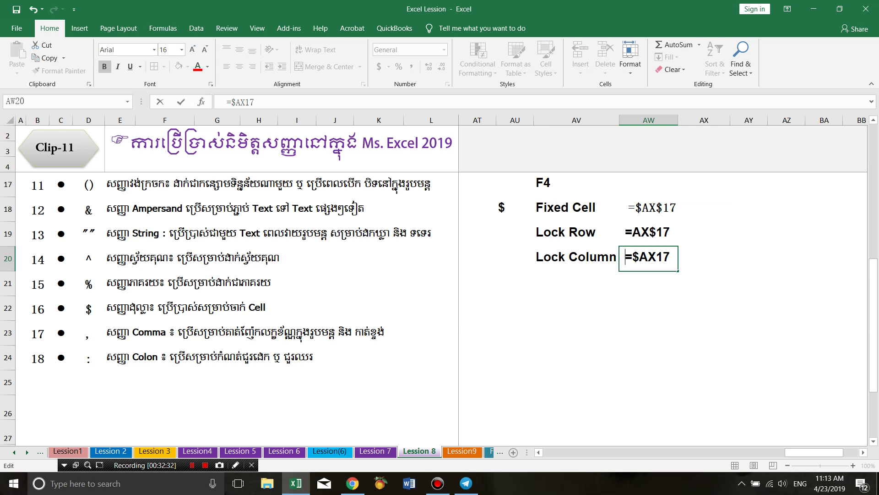
{"action": "left_click", "coordinate": [704, 283]}
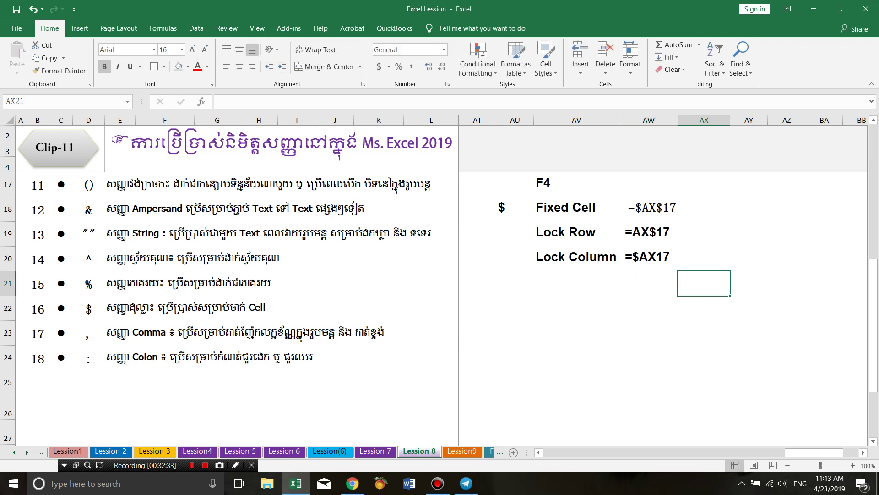
{"action": "left_click", "coordinate": [648, 258]}
{"action": "key", "text": "F2"}
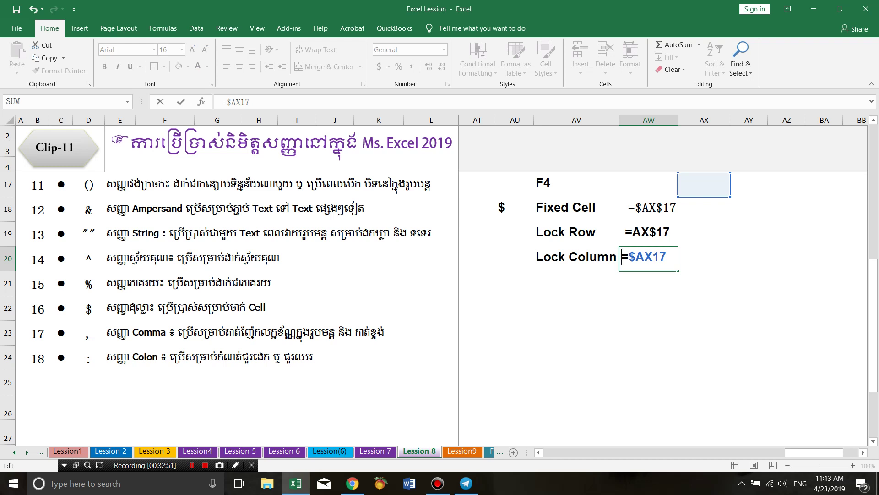
{"action": "left_click", "coordinate": [649, 209]}
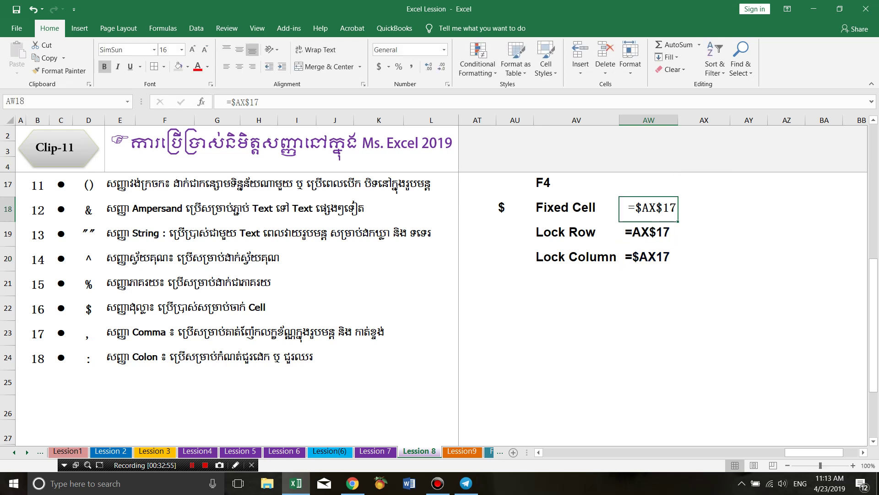
{"action": "left_click", "coordinate": [648, 234]}
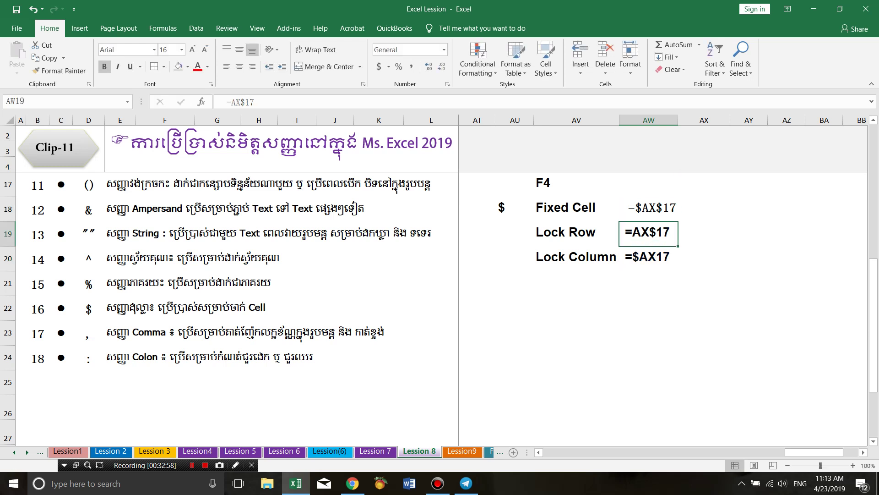
{"action": "double_click", "coordinate": [648, 209]}
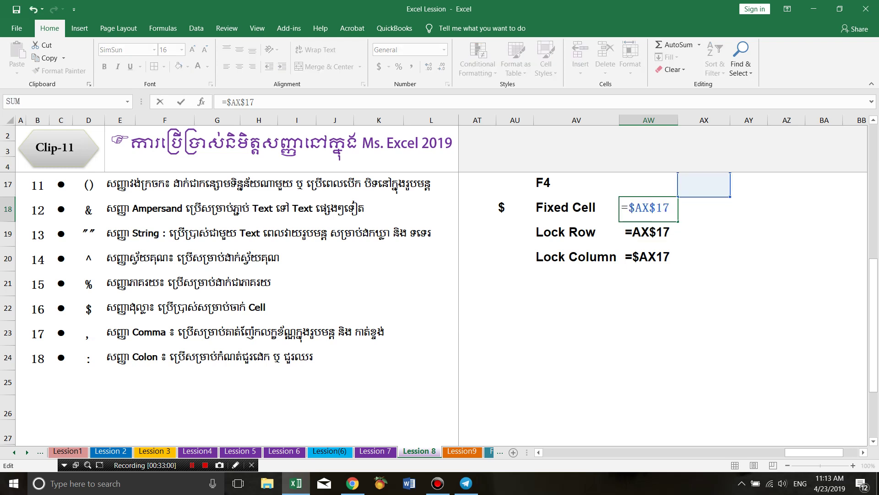